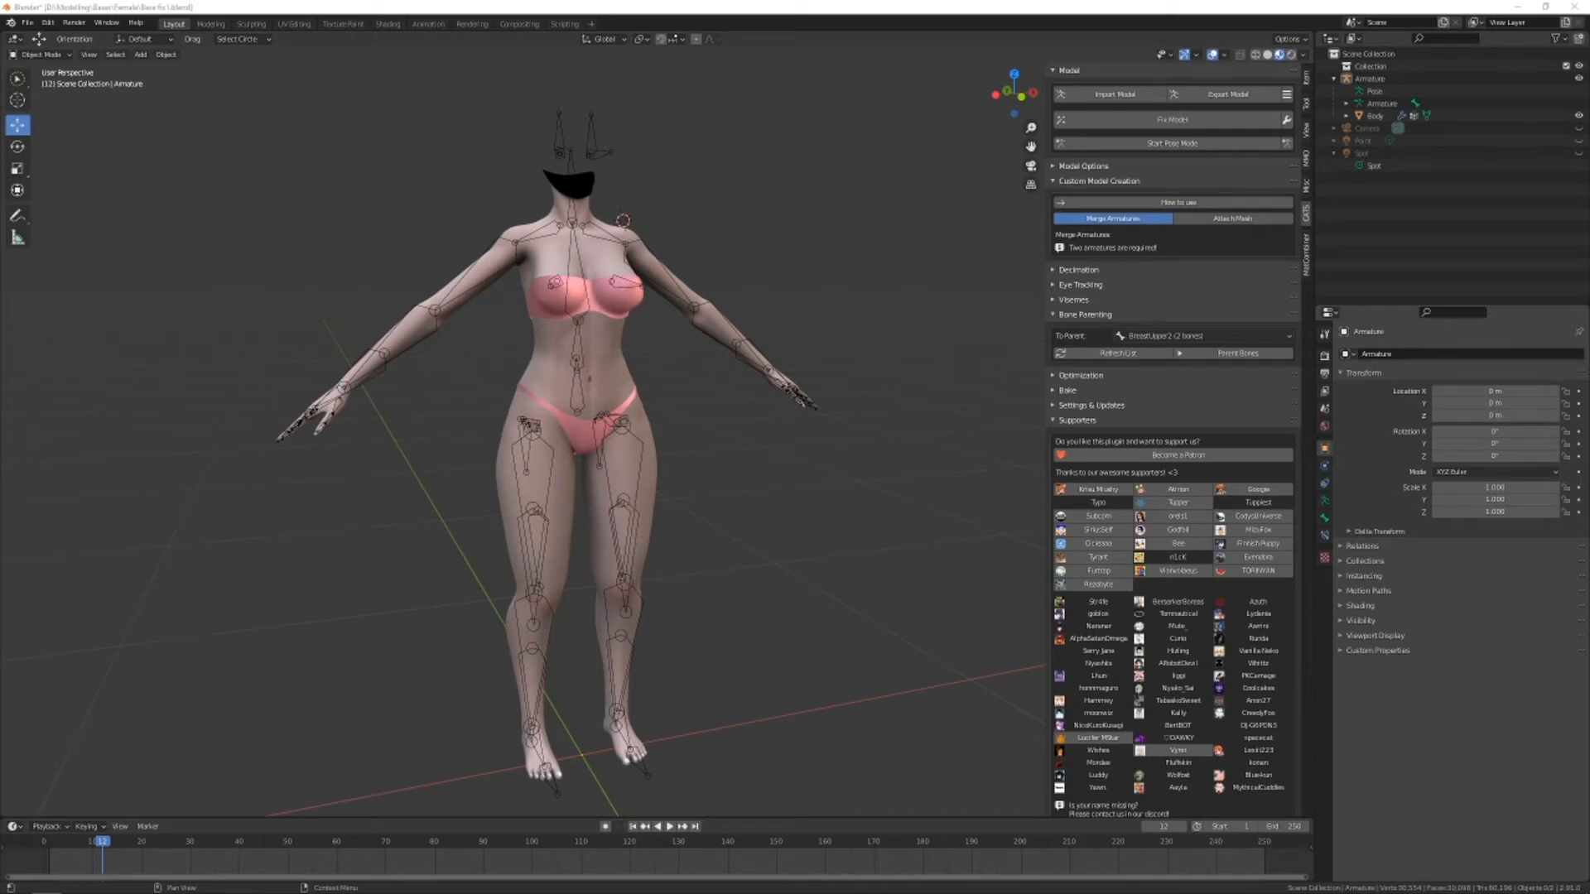
Switch to the Gumroad Discover page in the browser and search the products for "vrc hair".
{"action": "left_click_drag", "start_coordinate": [1589, 78], "coordinate": [845, 0]}
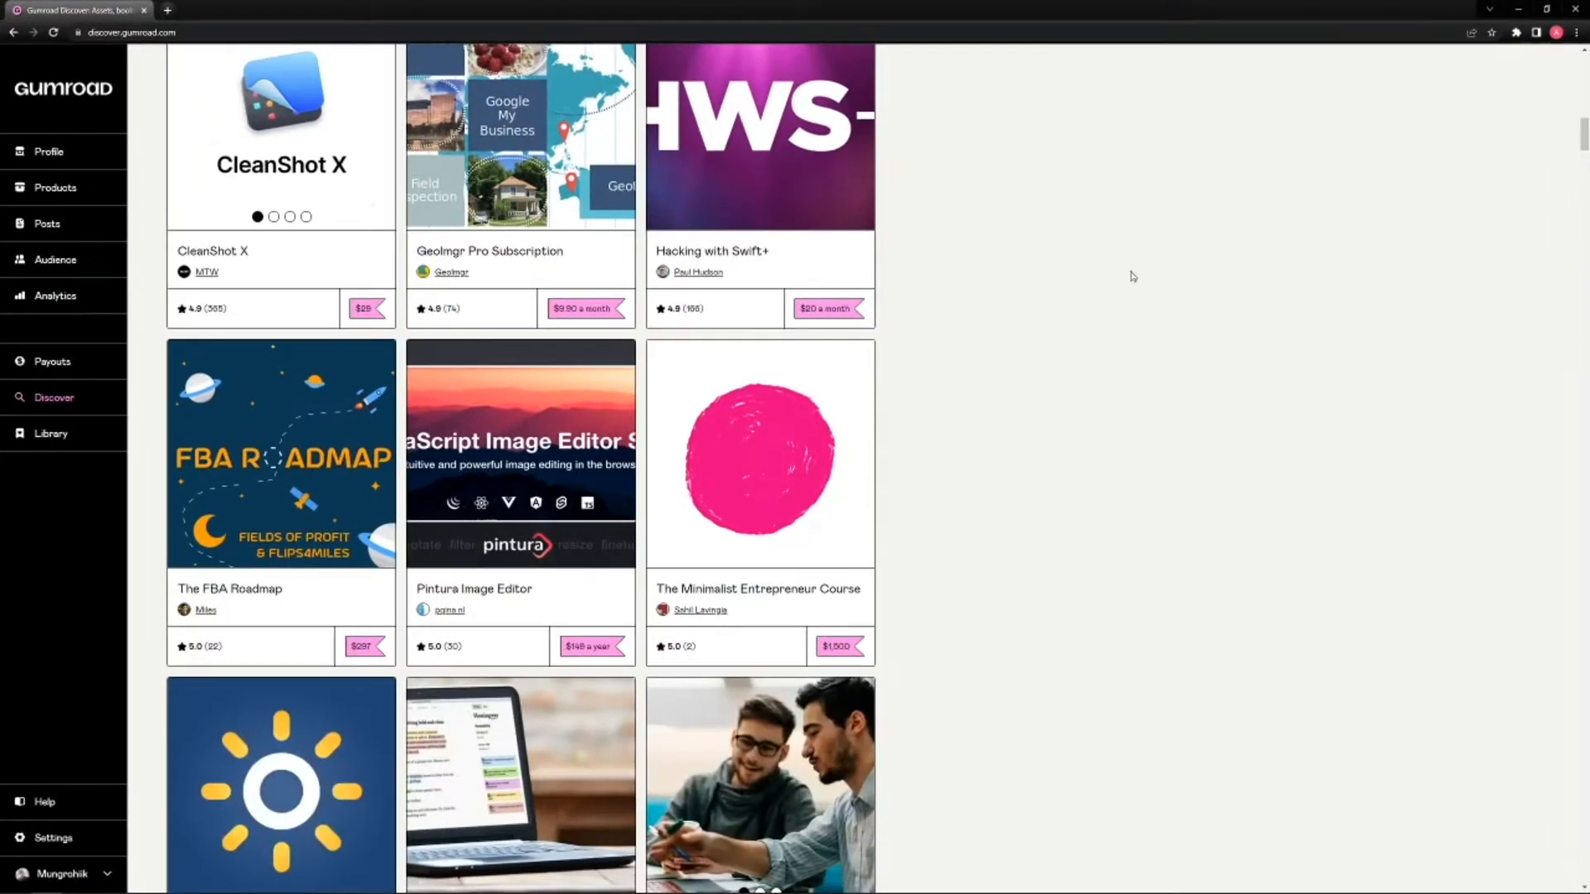
{"action": "scroll", "coordinate": [1065, 678], "scroll_direction": "up", "scroll_amount": 20}
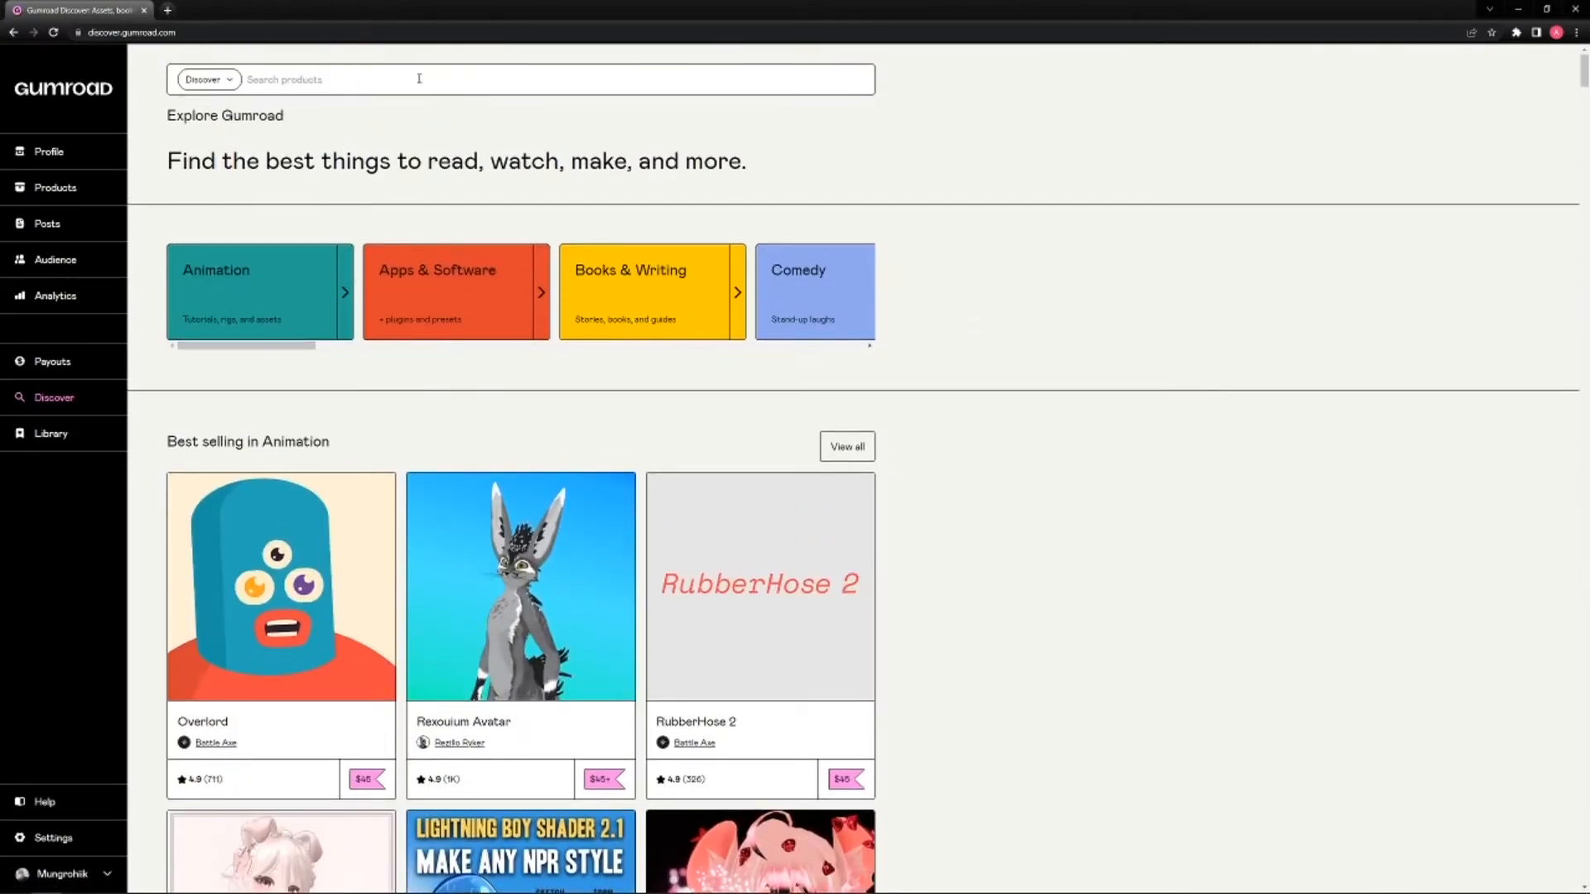
{"action": "left_click", "coordinate": [420, 78]}
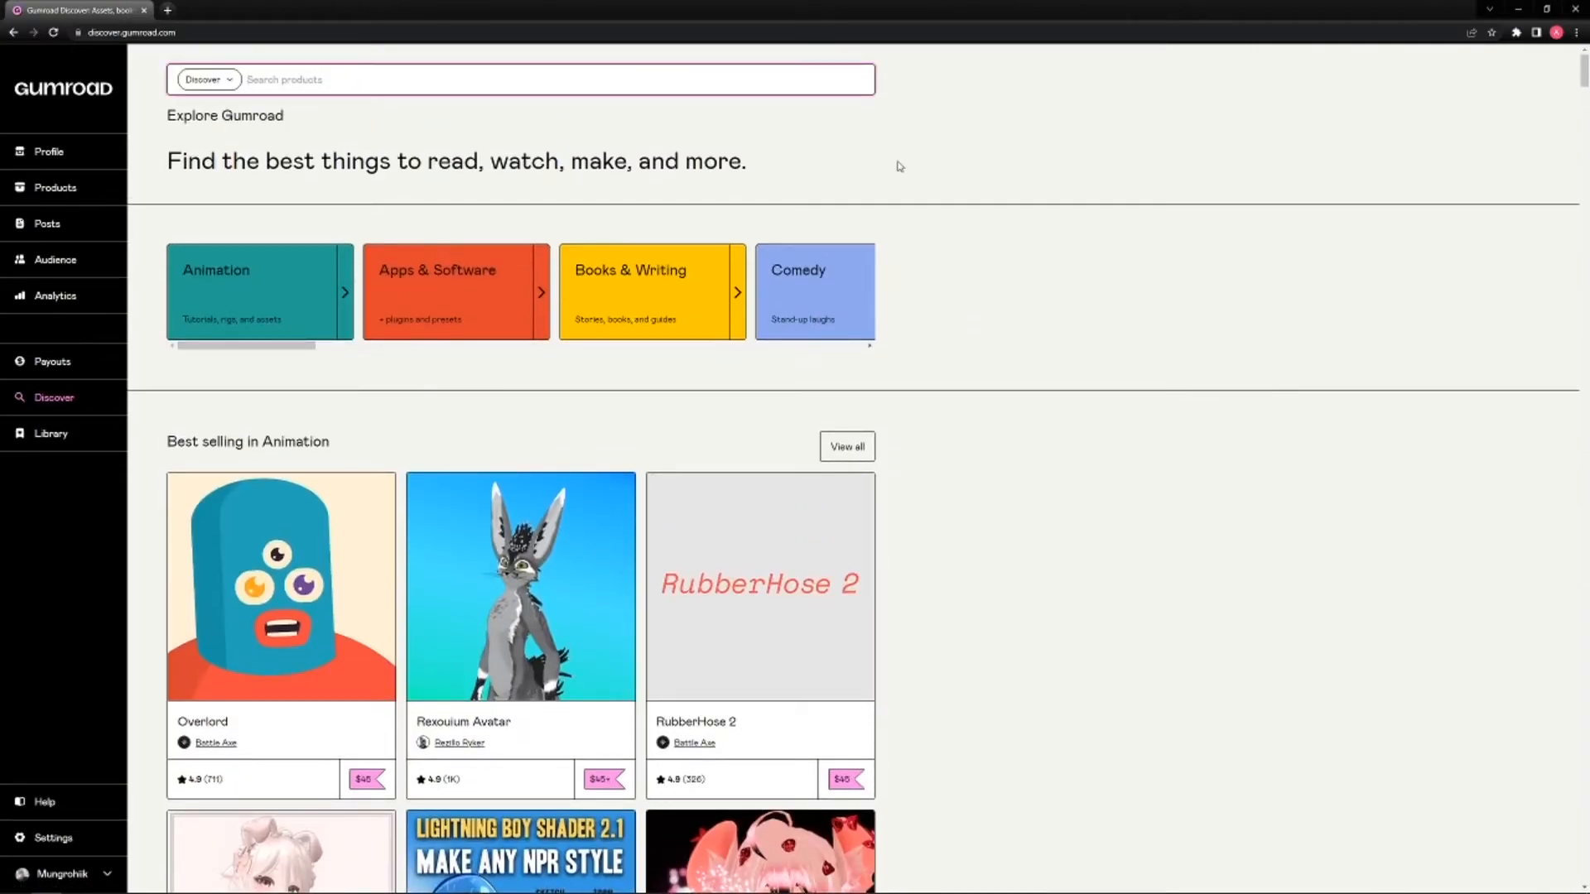
{"action": "type", "text": "vrc ha"}
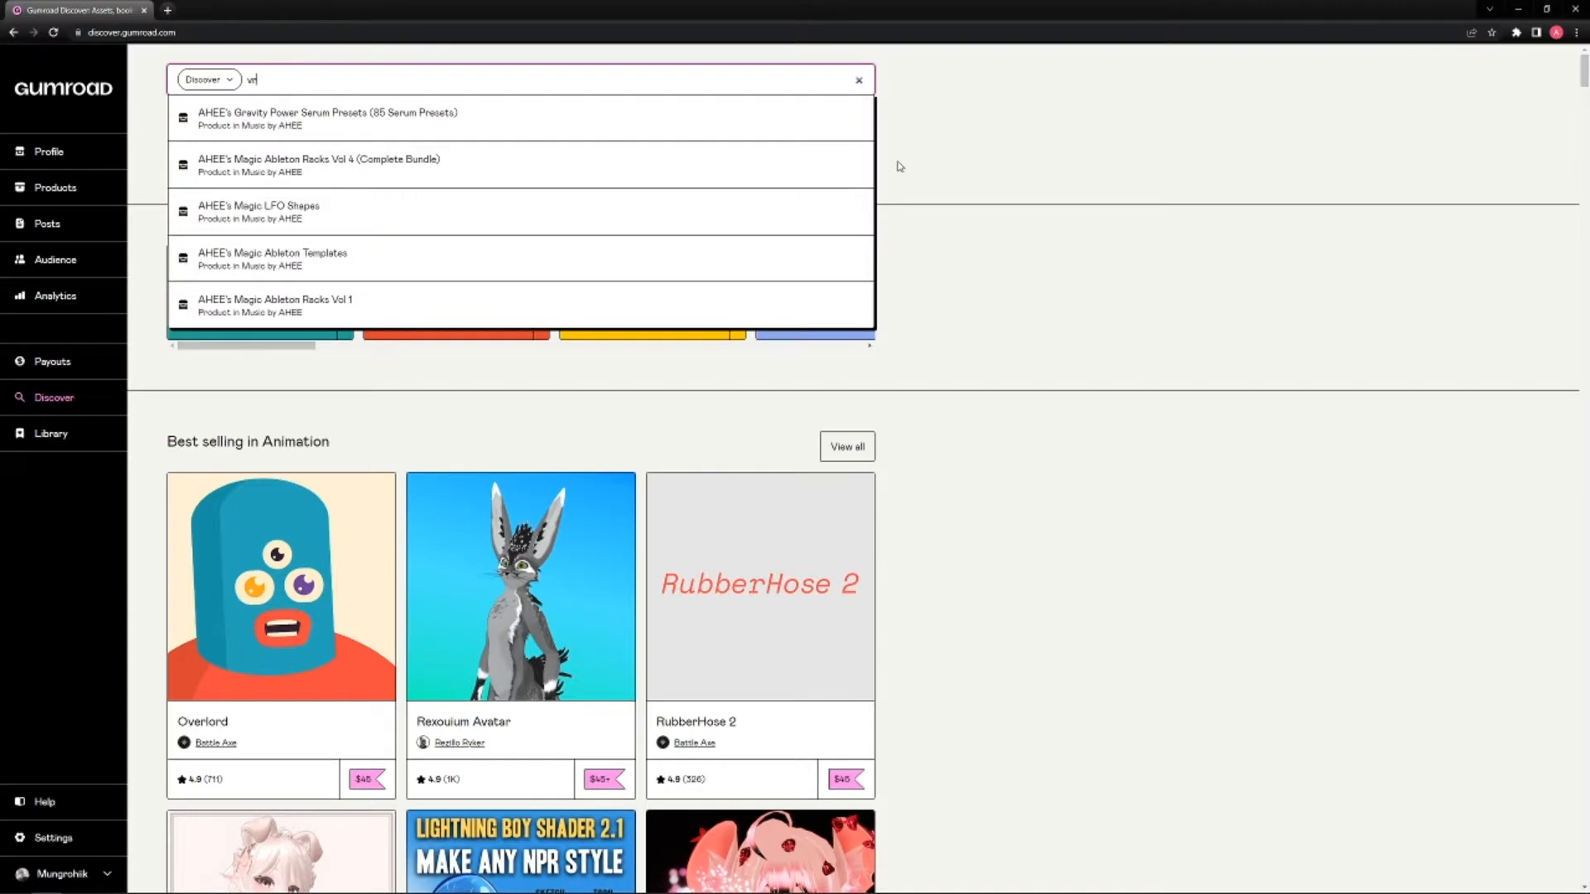
{"action": "type", "text": "ir"}
{"action": "key", "text": "Return"}
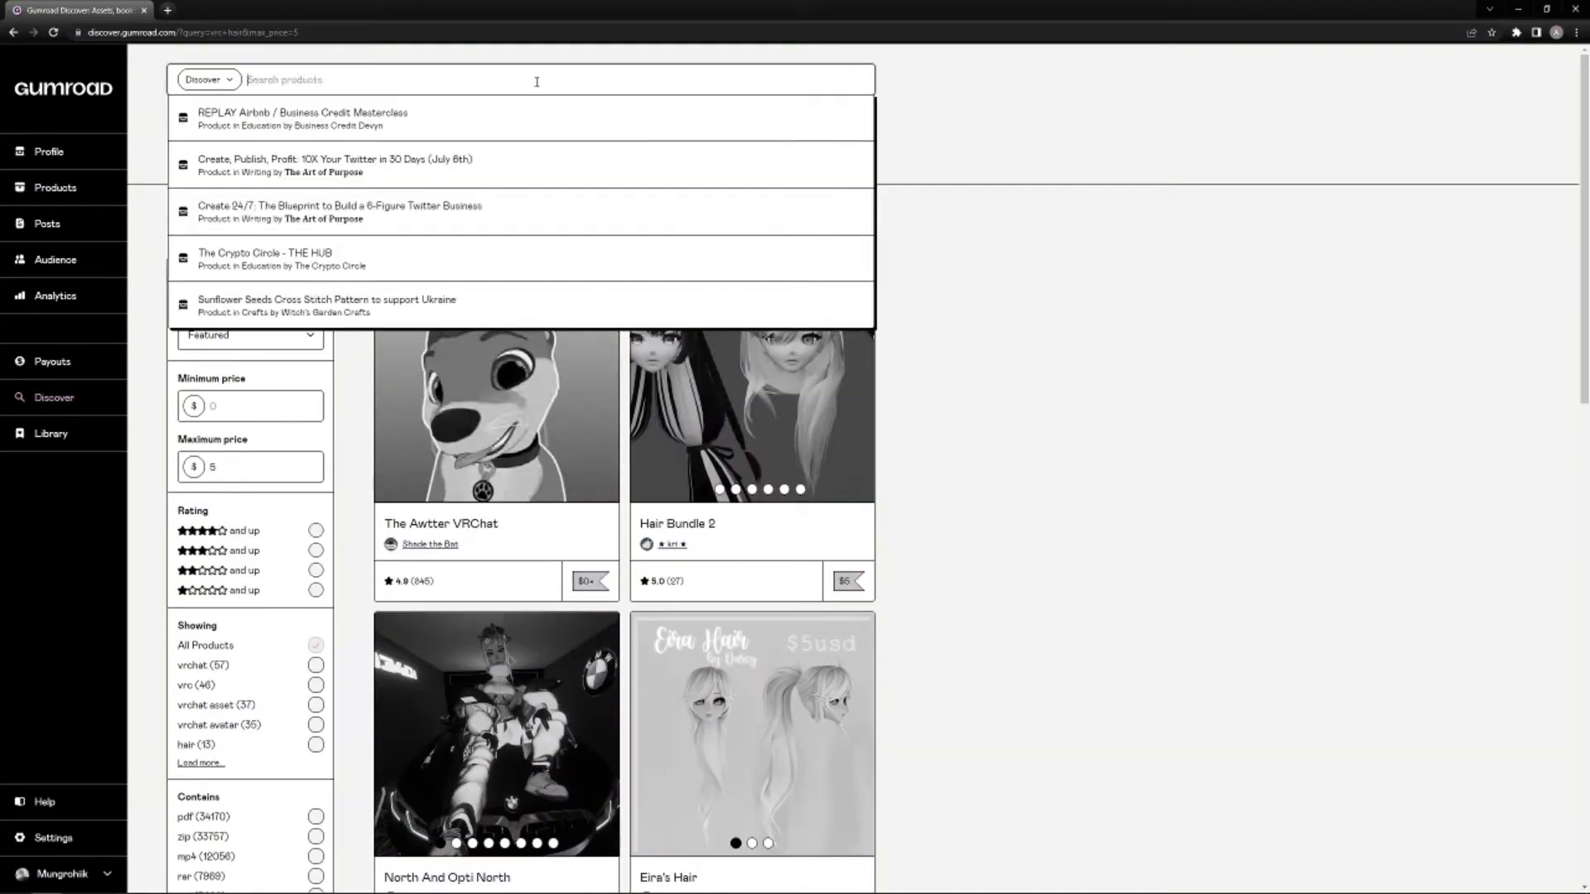
Narrow the "vrchat hair" results to the vrchat asset tag and set the maximum price to 0.
{"action": "left_click", "coordinate": [54, 33]}
{"action": "left_click", "coordinate": [355, 241]}
{"action": "scroll", "coordinate": [894, 559], "scroll_direction": "down", "scroll_amount": 8}
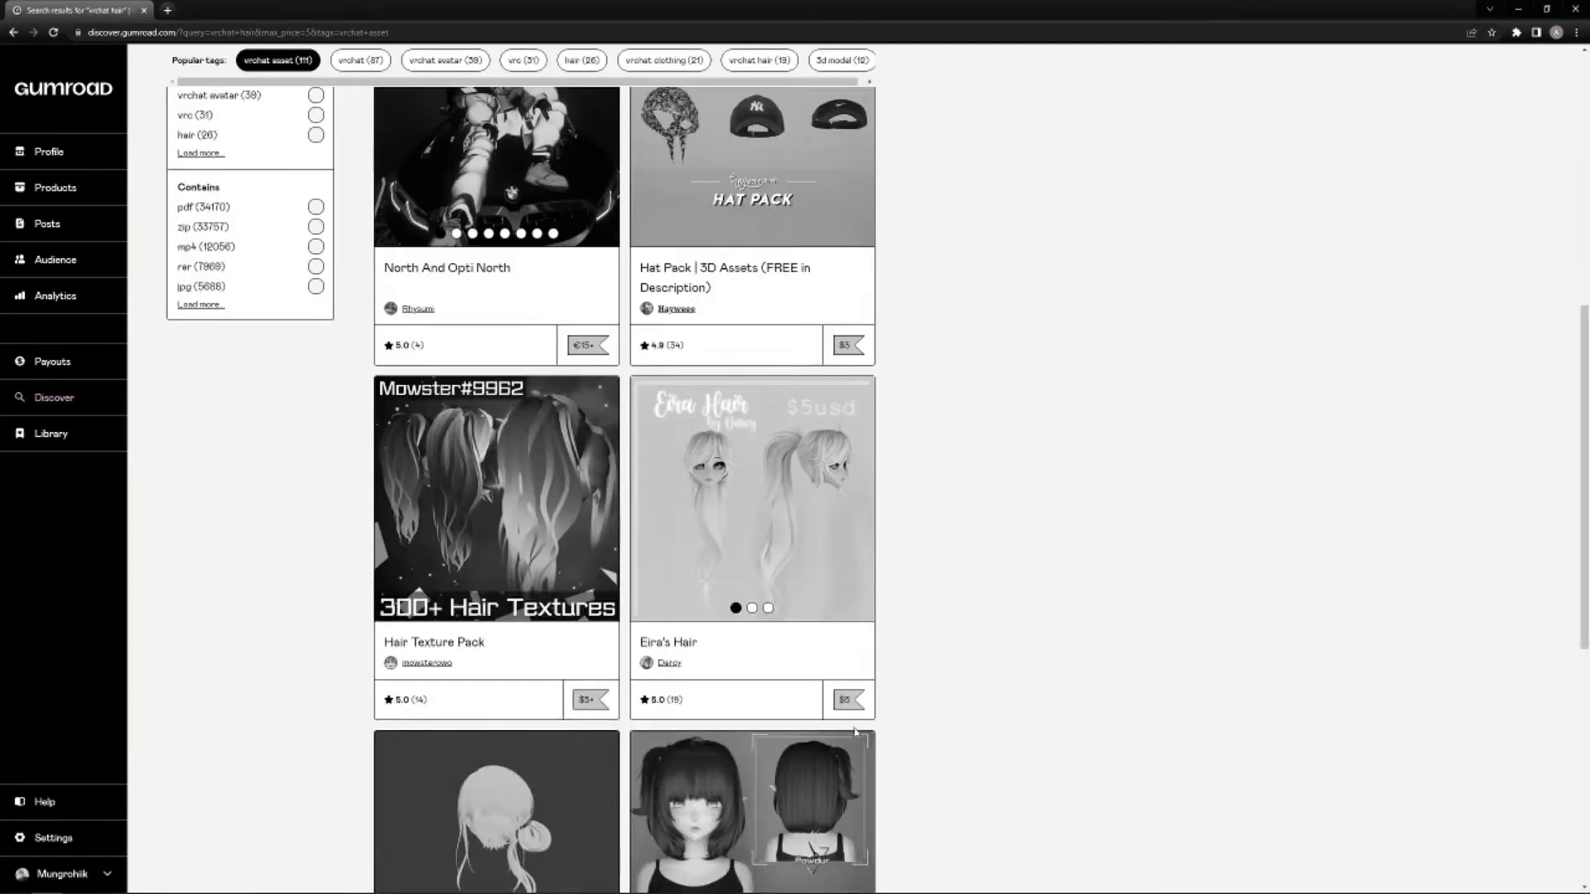
{"action": "scroll", "coordinate": [894, 559], "scroll_direction": "up", "scroll_amount": 8}
{"action": "scroll", "coordinate": [893, 559], "scroll_direction": "down", "scroll_amount": 20}
{"action": "scroll", "coordinate": [983, 547], "scroll_direction": "up", "scroll_amount": 20}
{"action": "left_click", "coordinate": [251, 476]}
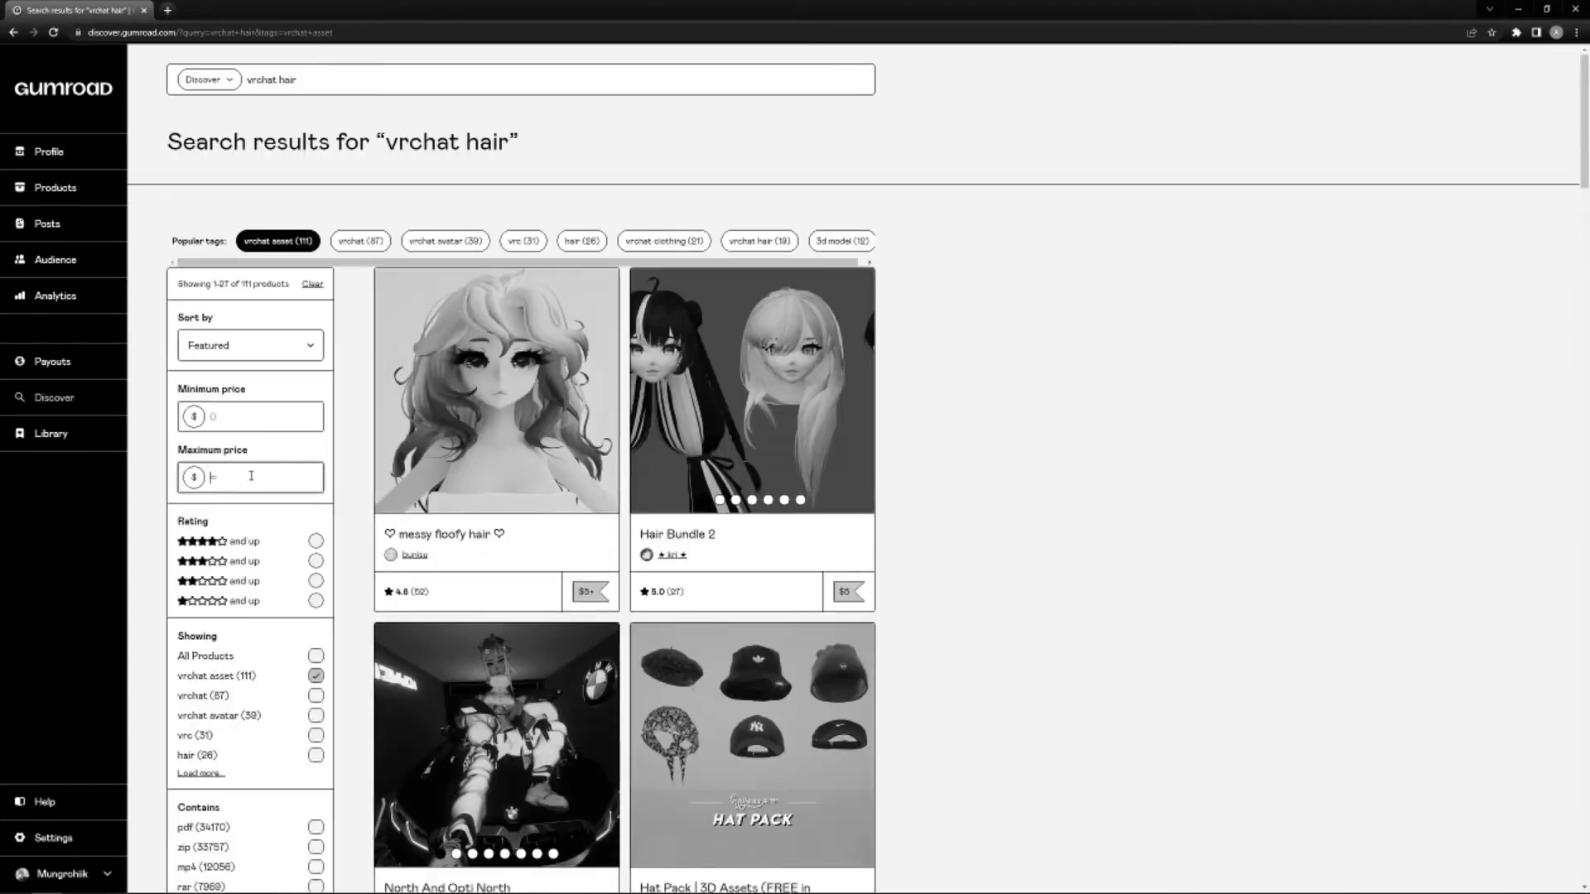
{"action": "key", "text": "BackSpace"}
{"action": "type", "text": "0"}
Open the product pages of the free Shaggy Short Hair and Ember Hair in separate browser tabs.
{"action": "scroll", "coordinate": [970, 378], "scroll_direction": "down", "scroll_amount": 10}
{"action": "scroll", "coordinate": [970, 378], "scroll_direction": "down", "scroll_amount": 10}
{"action": "middle_click", "coordinate": [852, 344]}
{"action": "scroll", "coordinate": [1009, 522], "scroll_direction": "down", "scroll_amount": 10}
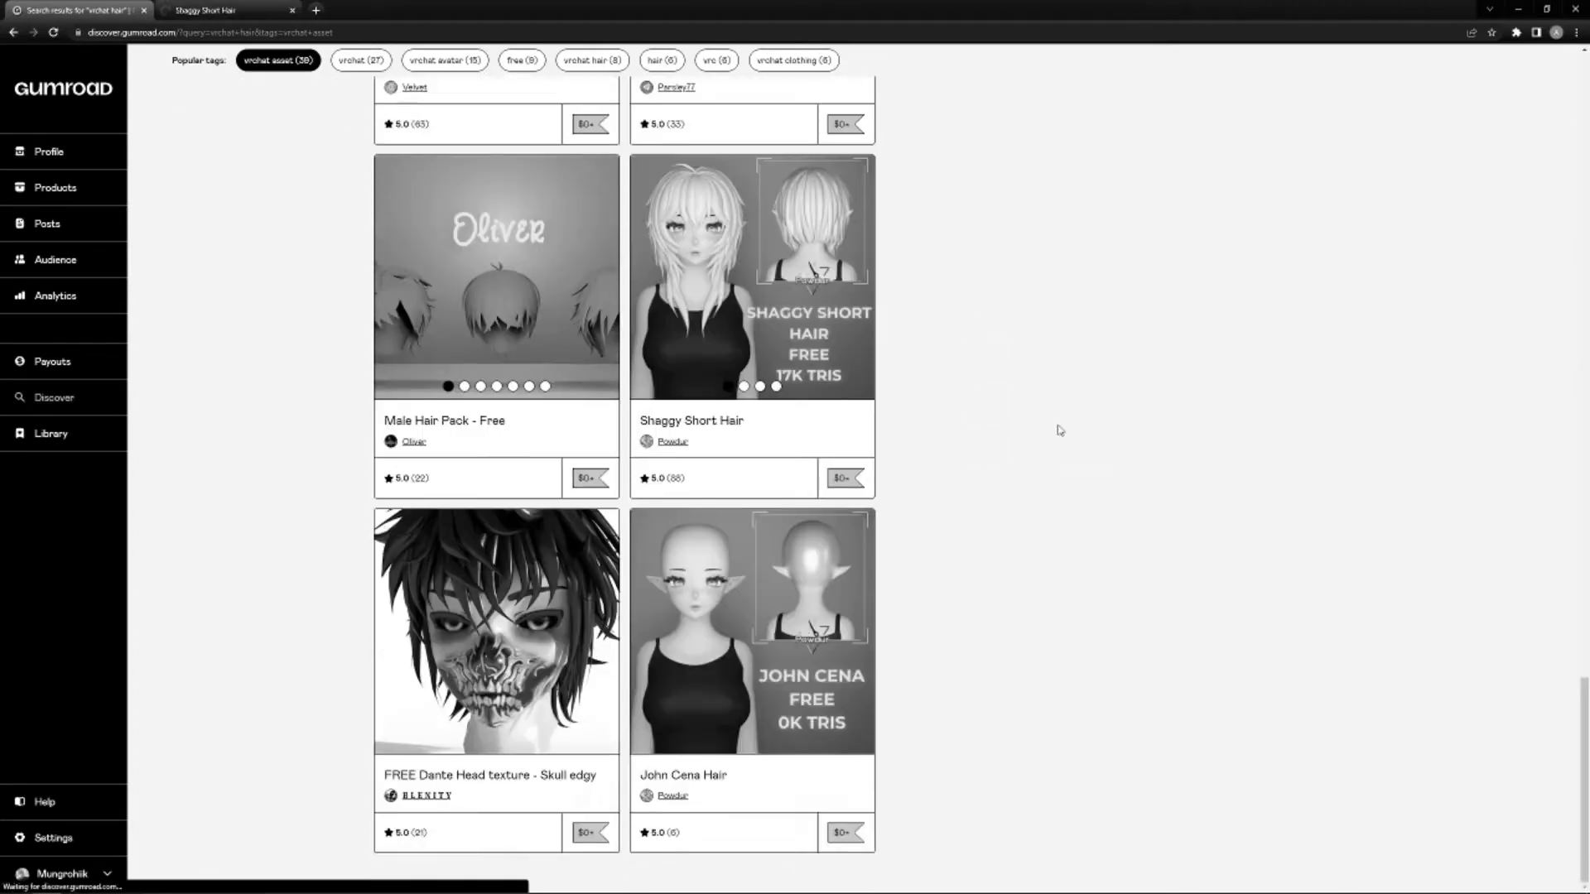
{"action": "scroll", "coordinate": [1008, 522], "scroll_direction": "down", "scroll_amount": 20}
{"action": "middle_click", "coordinate": [756, 530]}
Get Shaggy Short Hair for free from its product page and download its ZIP file.
{"action": "key", "text": "ctrl+Tab"}
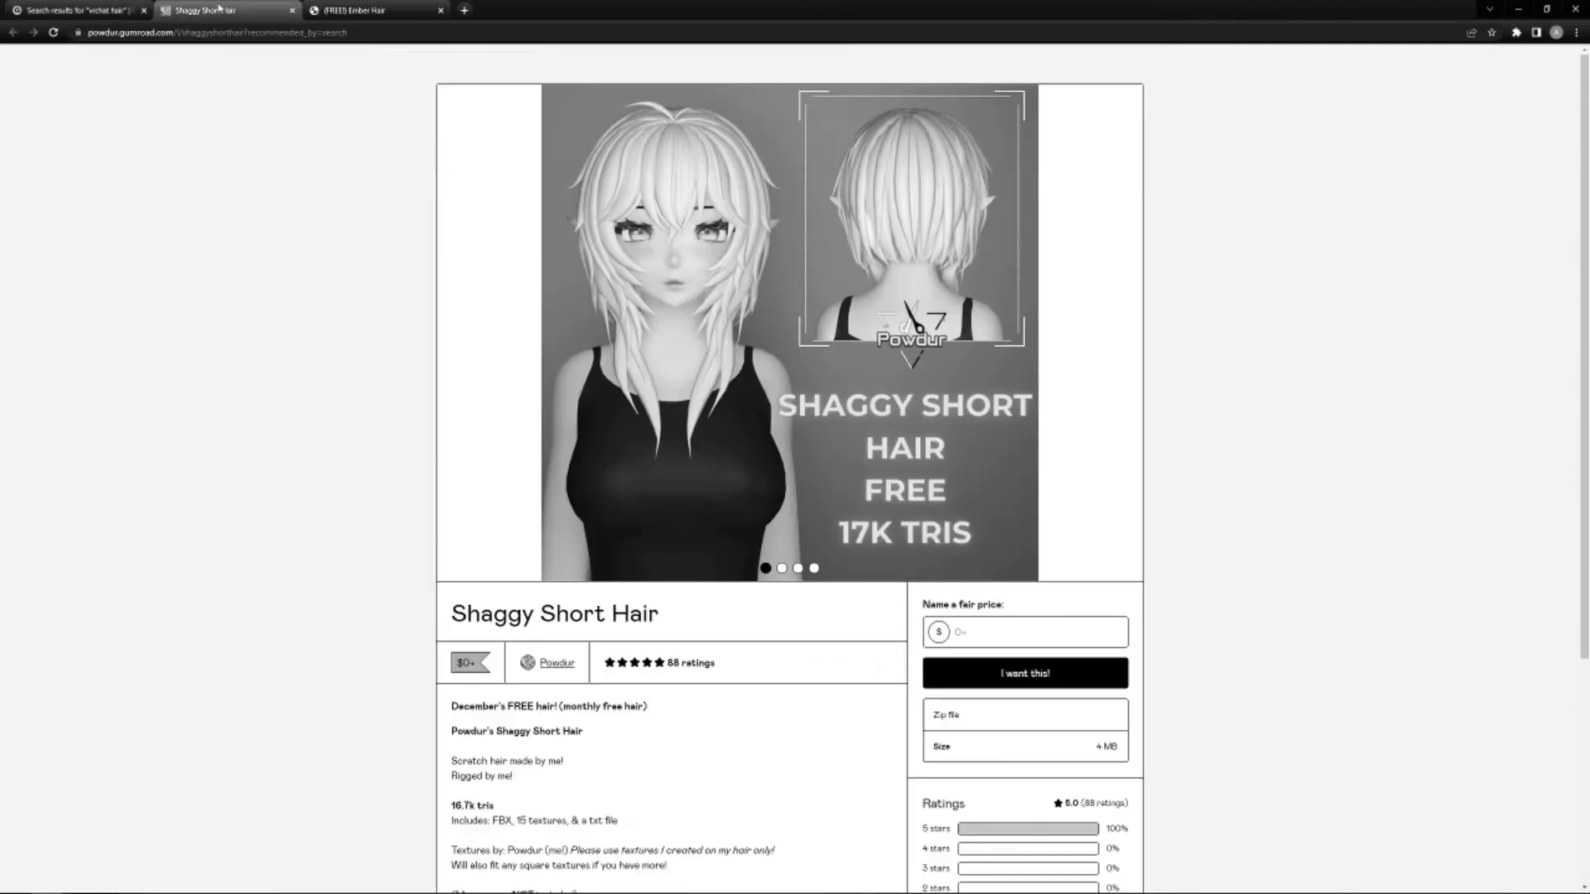
{"action": "left_click", "coordinate": [1025, 673]}
{"action": "left_click", "coordinate": [682, 295]}
{"action": "left_click", "coordinate": [791, 345]}
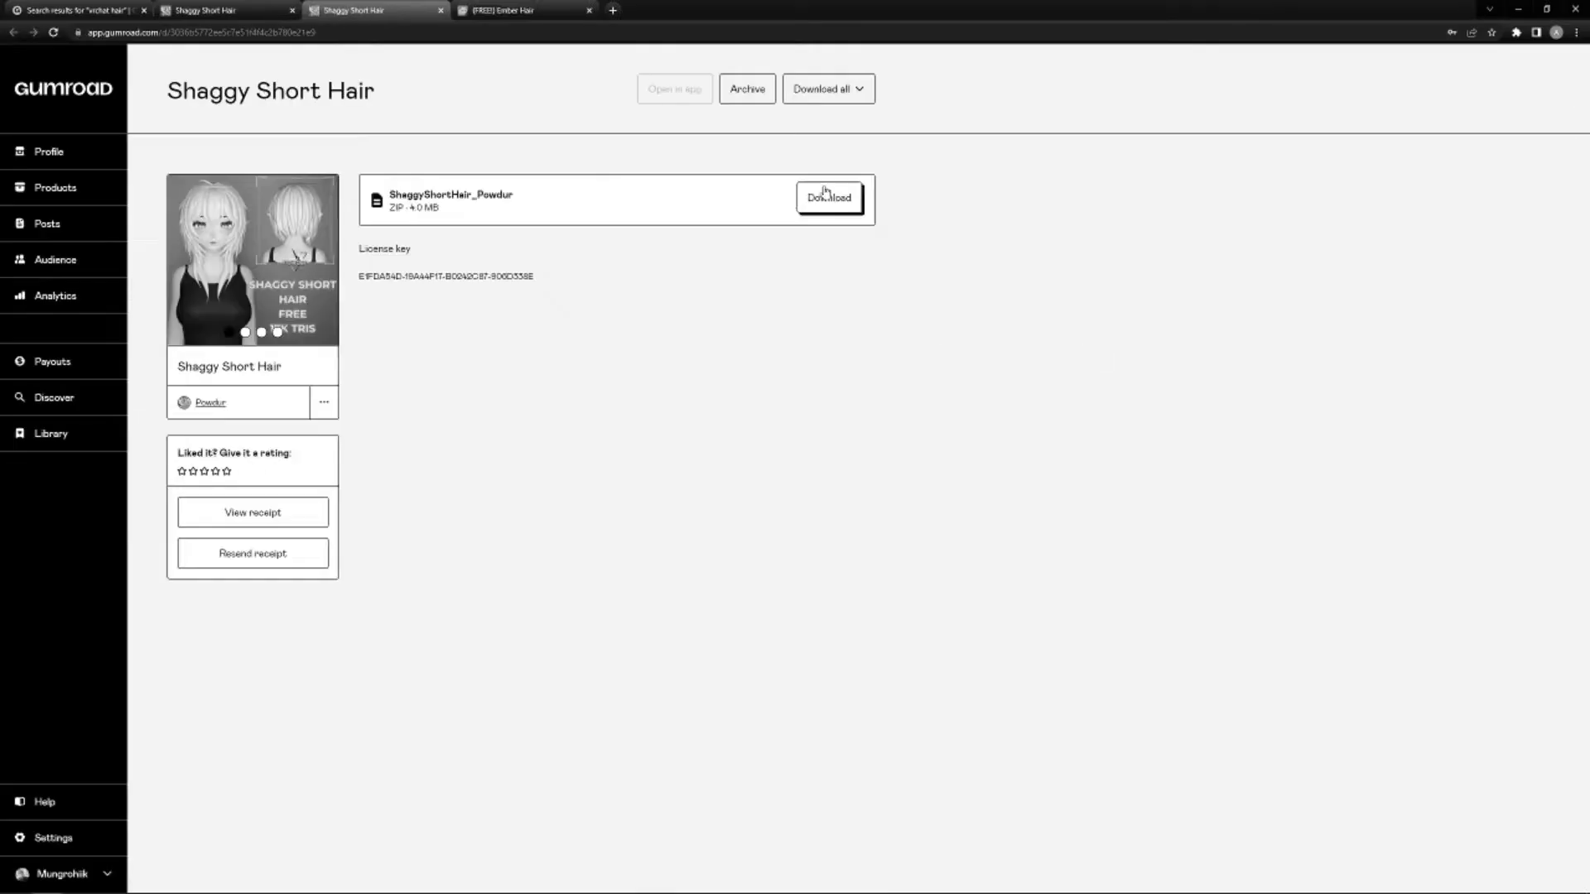
{"action": "left_click", "coordinate": [832, 200]}
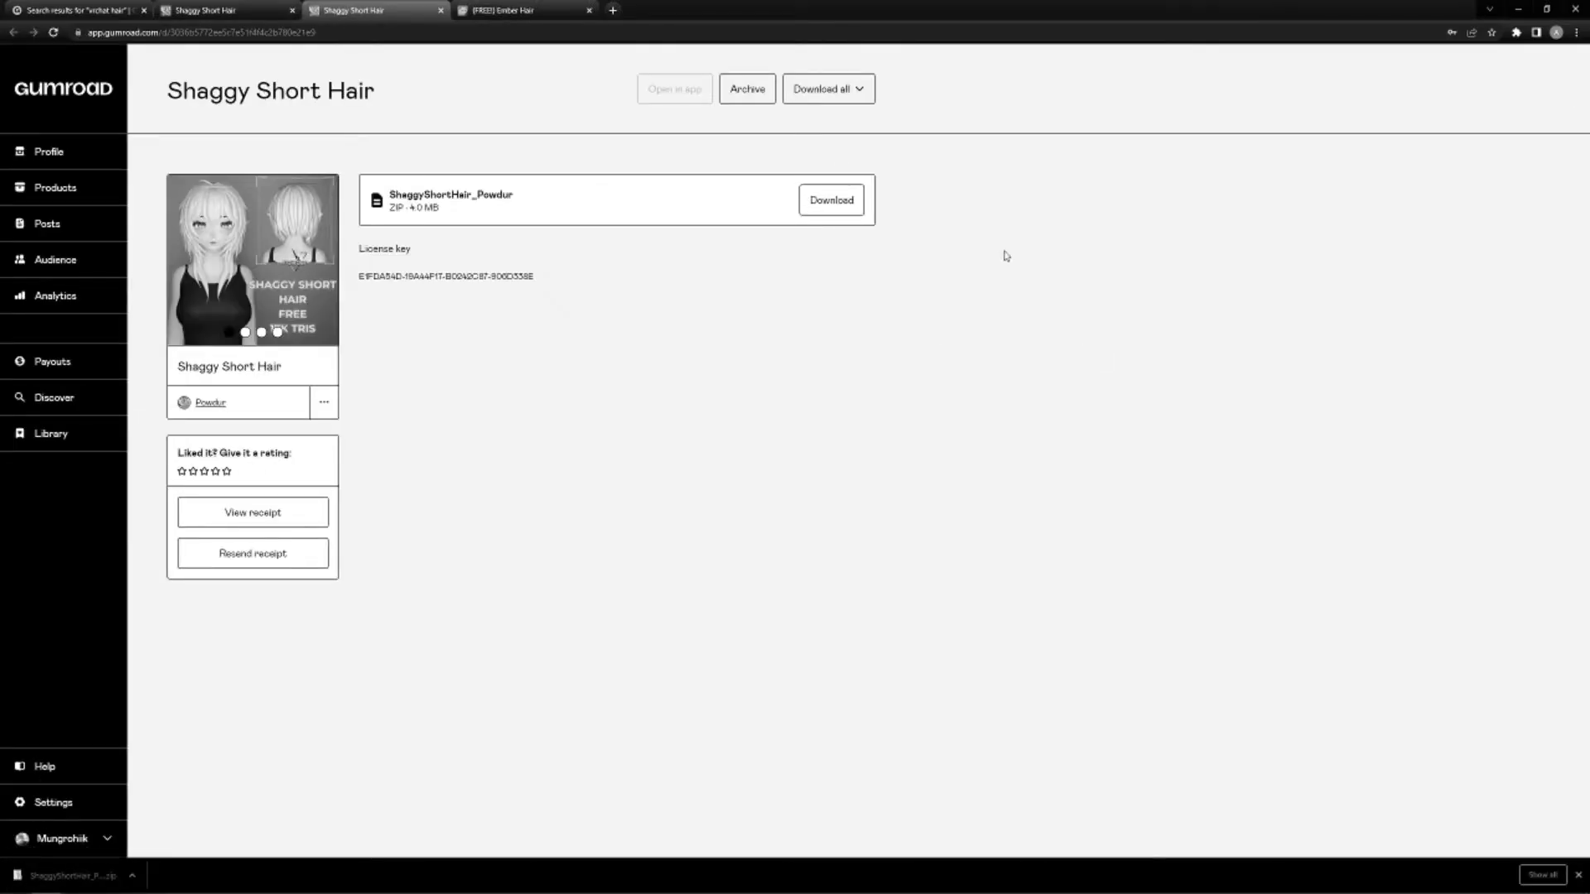
Switch to Blender and import the unnumbered Chiyo Head FBX model from the Chiyo Head folder in Assets.
{"action": "key", "text": "alt+Tab"}
{"action": "middle_click_drag", "start_coordinate": [742, 222], "coordinate": [910, 287]}
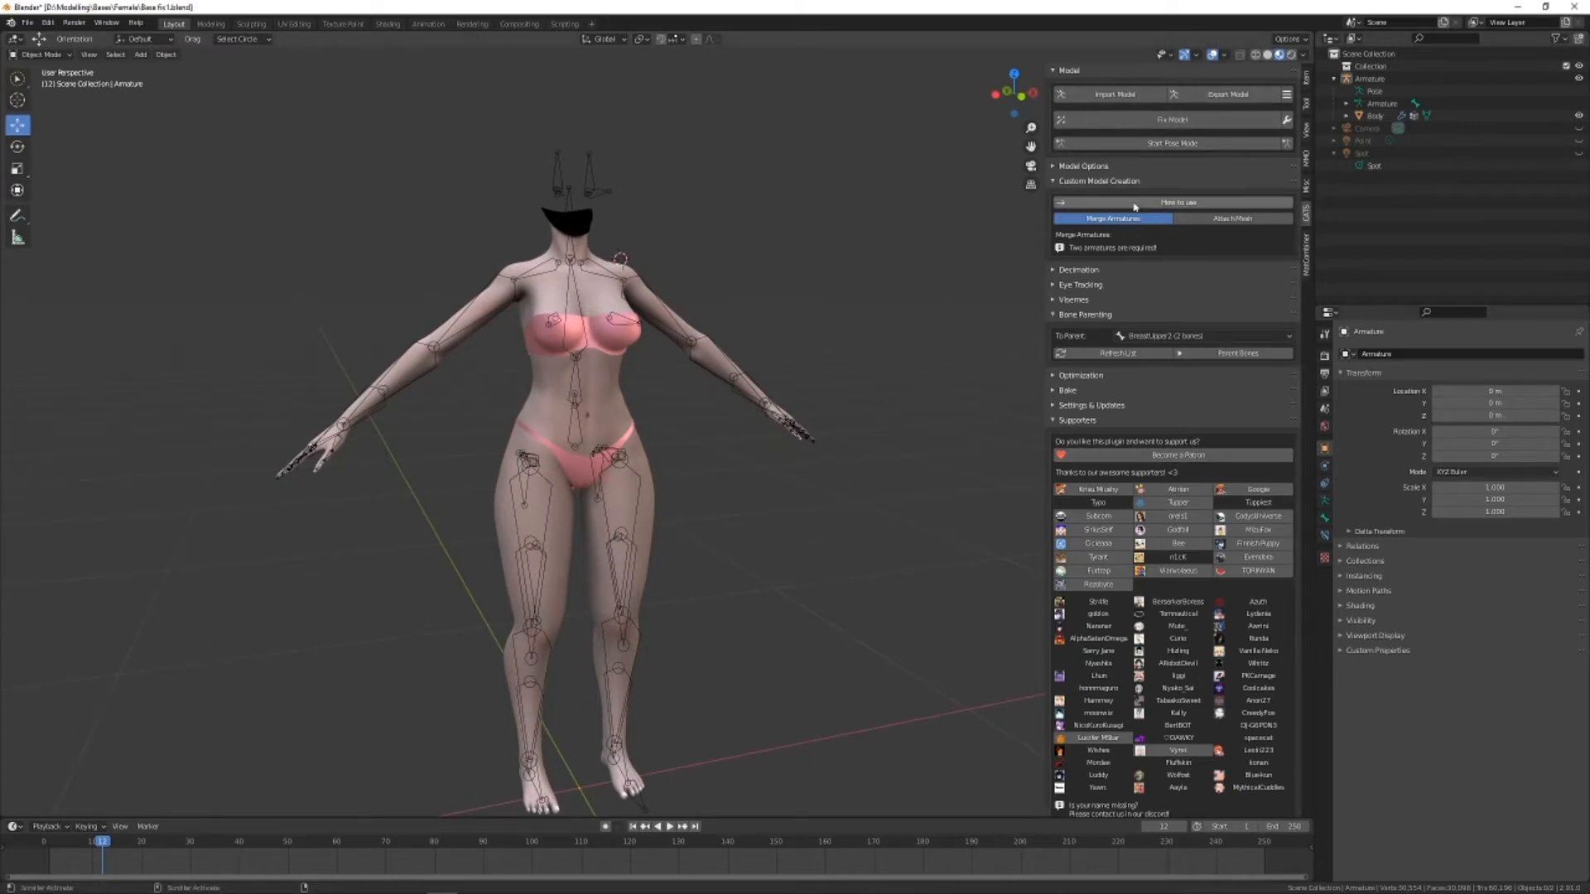
{"action": "left_click", "coordinate": [1114, 94]}
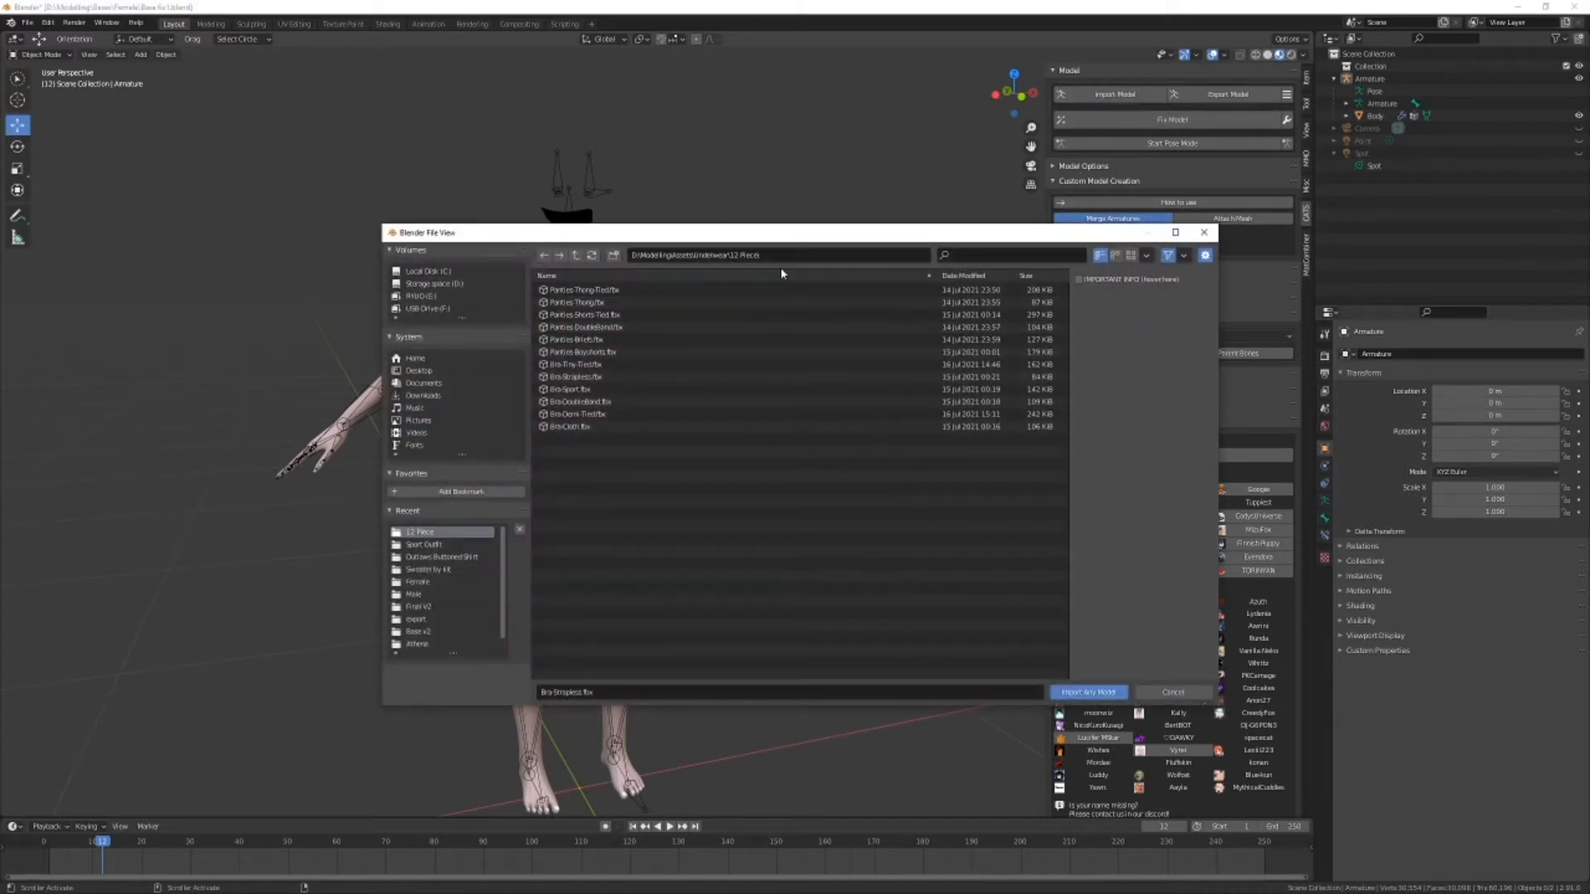
{"action": "left_click", "coordinate": [576, 255]}
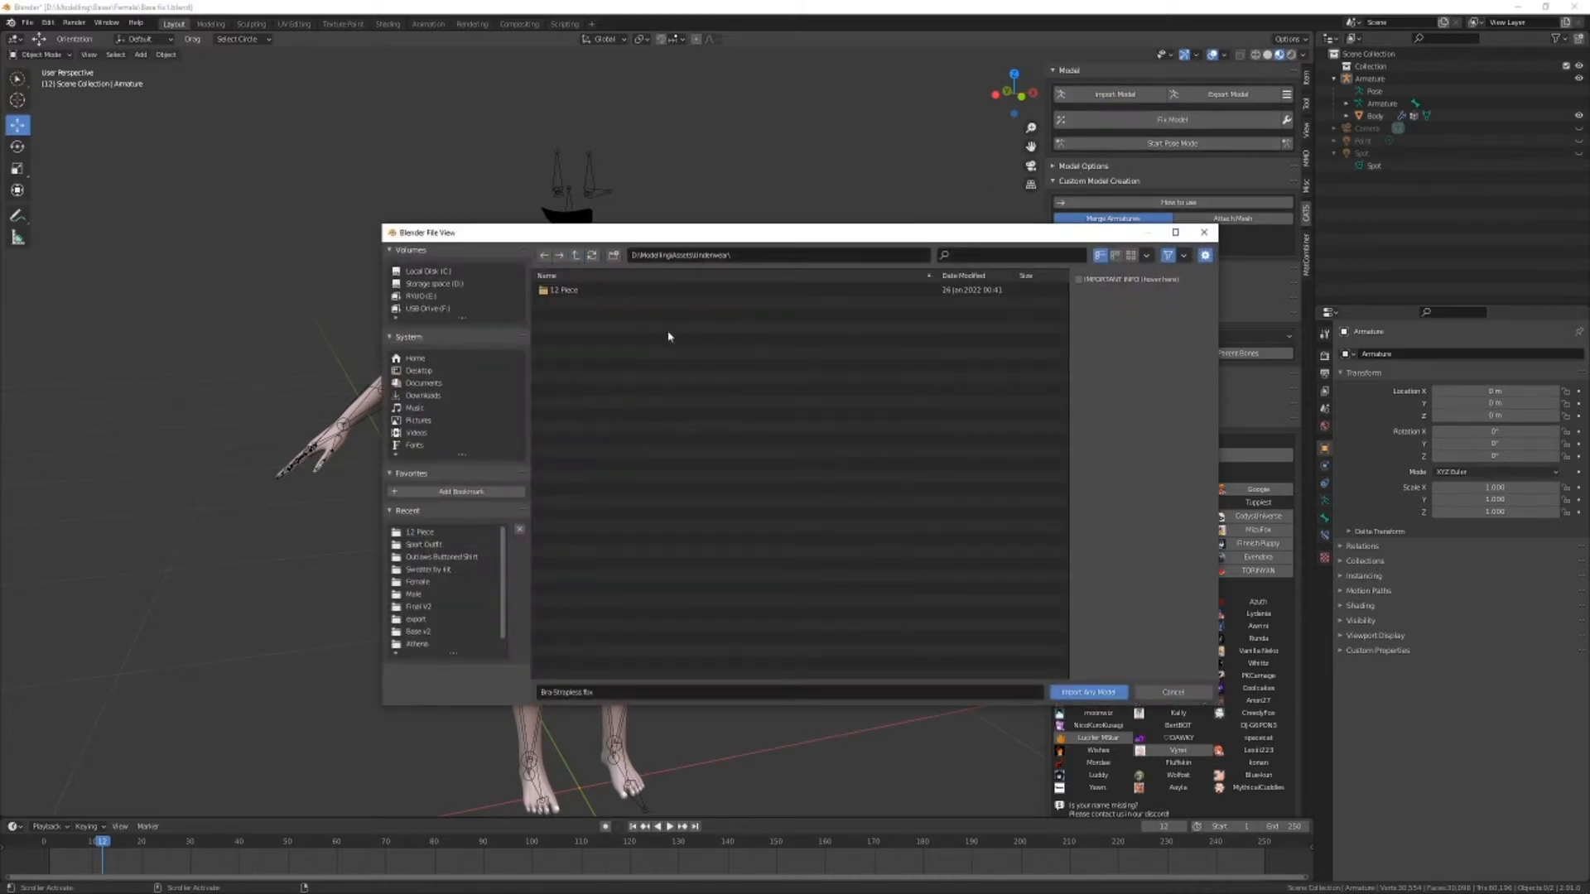
{"action": "left_click", "coordinate": [575, 256]}
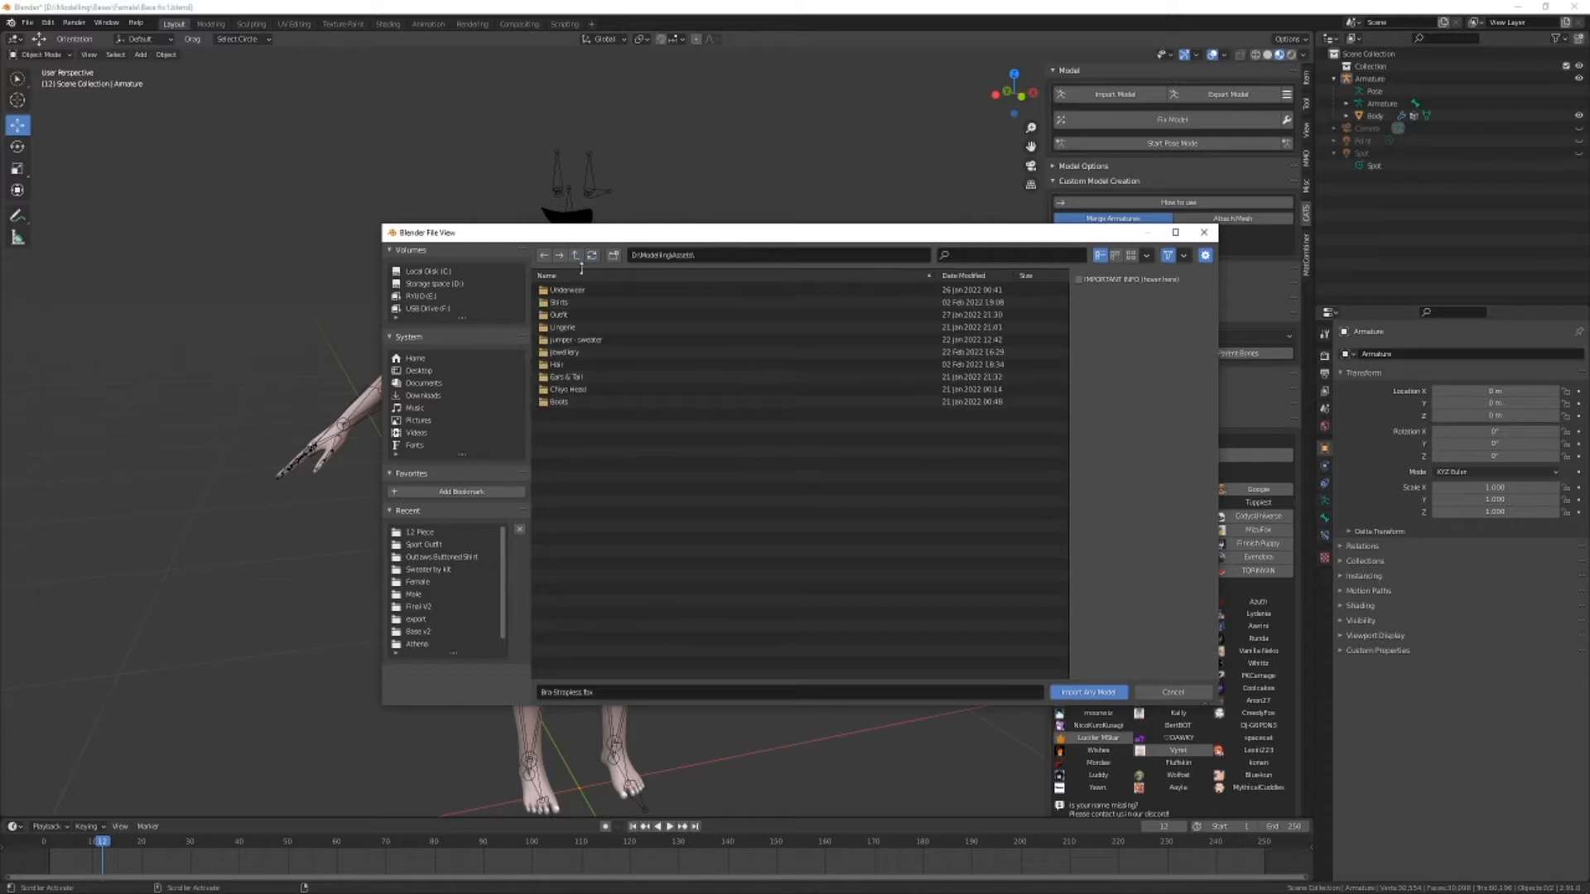
{"action": "double_click", "coordinate": [577, 389]}
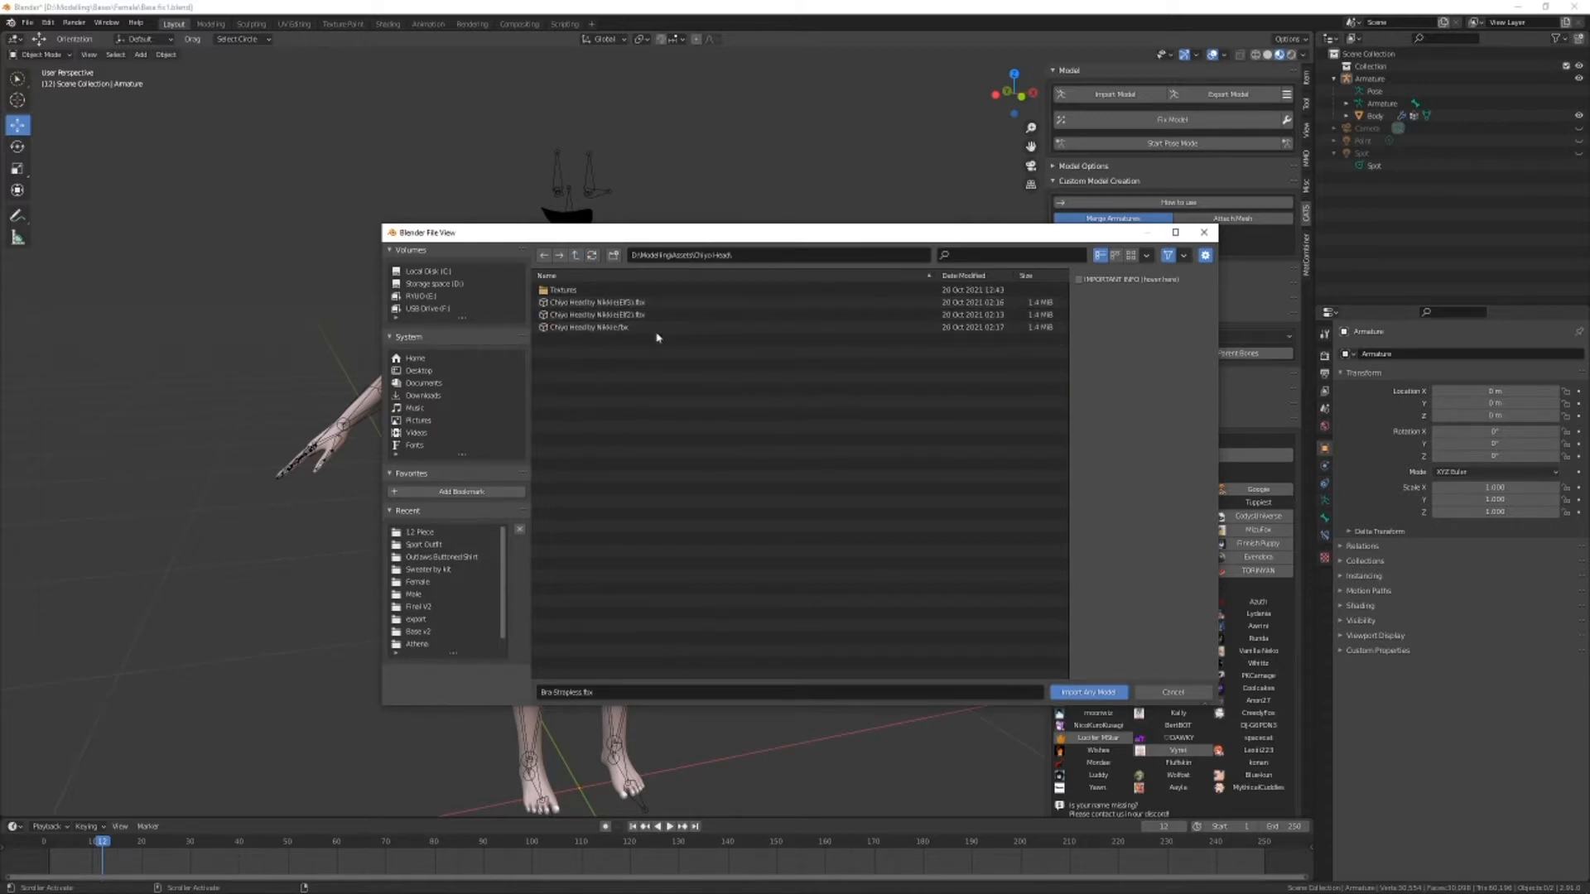
{"action": "double_click", "coordinate": [658, 329]}
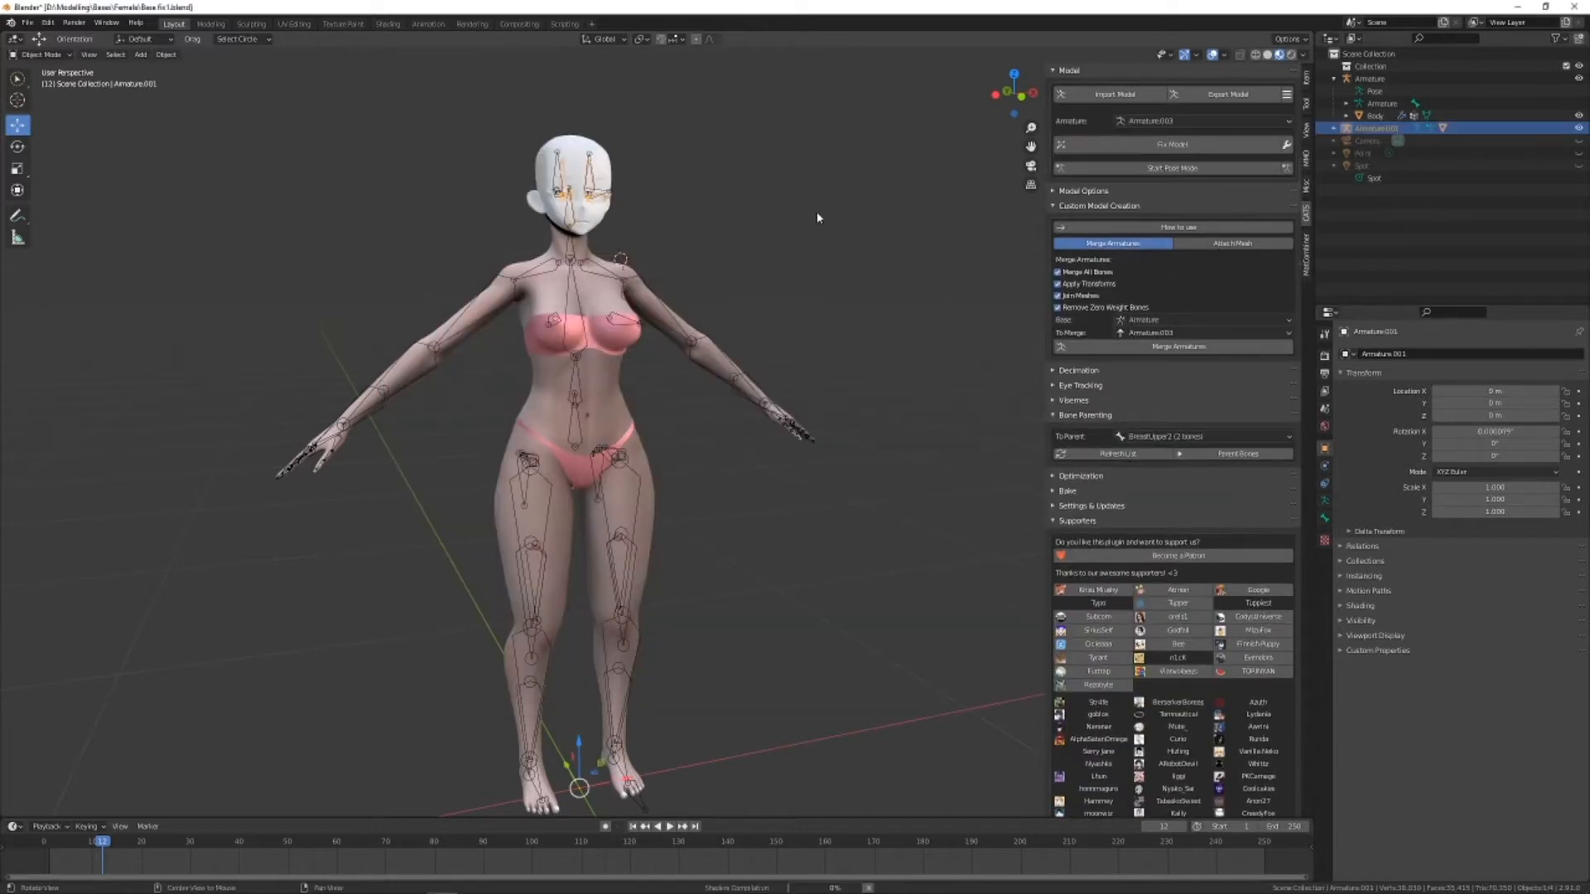
Move the imported head armature about 0.012 m along the Y axis to line up with the body's neck.
{"action": "middle_click_drag", "start_coordinate": [792, 241], "coordinate": [47, 270]}
{"action": "right_click_drag", "start_coordinate": [730, 497], "coordinate": [738, 331], "text": "alt"}
{"action": "left_click_drag", "start_coordinate": [727, 374], "coordinate": [698, 489], "text": "alt"}
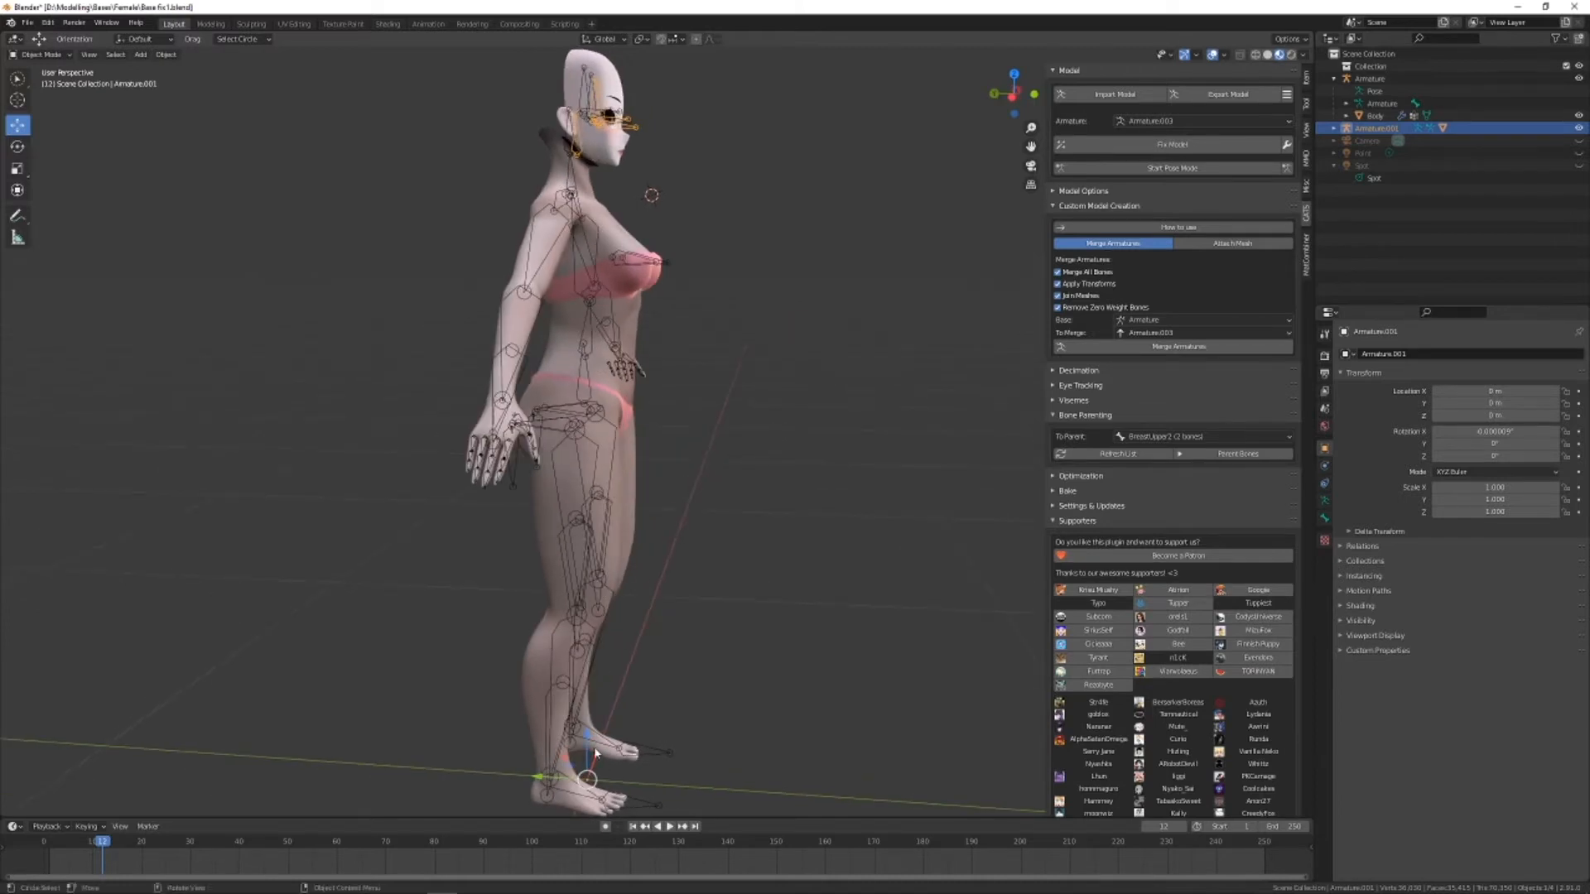
{"action": "left_click_drag", "start_coordinate": [671, 551], "coordinate": [695, 509], "text": "alt"}
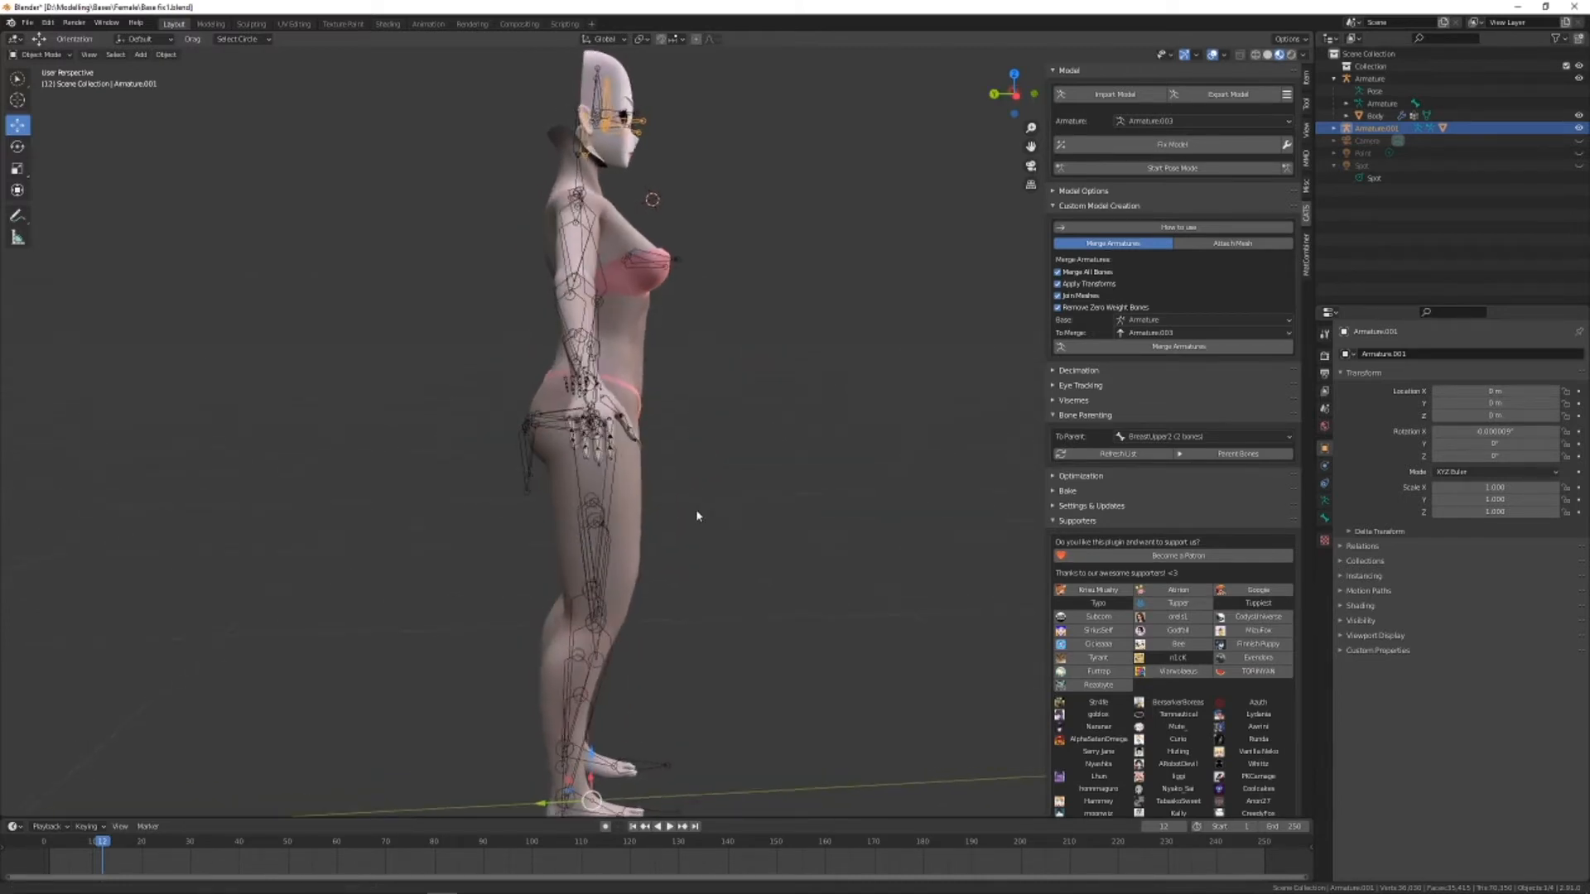
{"action": "right_click_drag", "start_coordinate": [603, 192], "coordinate": [665, 473], "text": "alt"}
{"action": "scroll", "coordinate": [671, 447], "scroll_direction": "up", "scroll_amount": 5}
{"action": "middle_click_drag", "start_coordinate": [513, 454], "coordinate": [735, 405]}
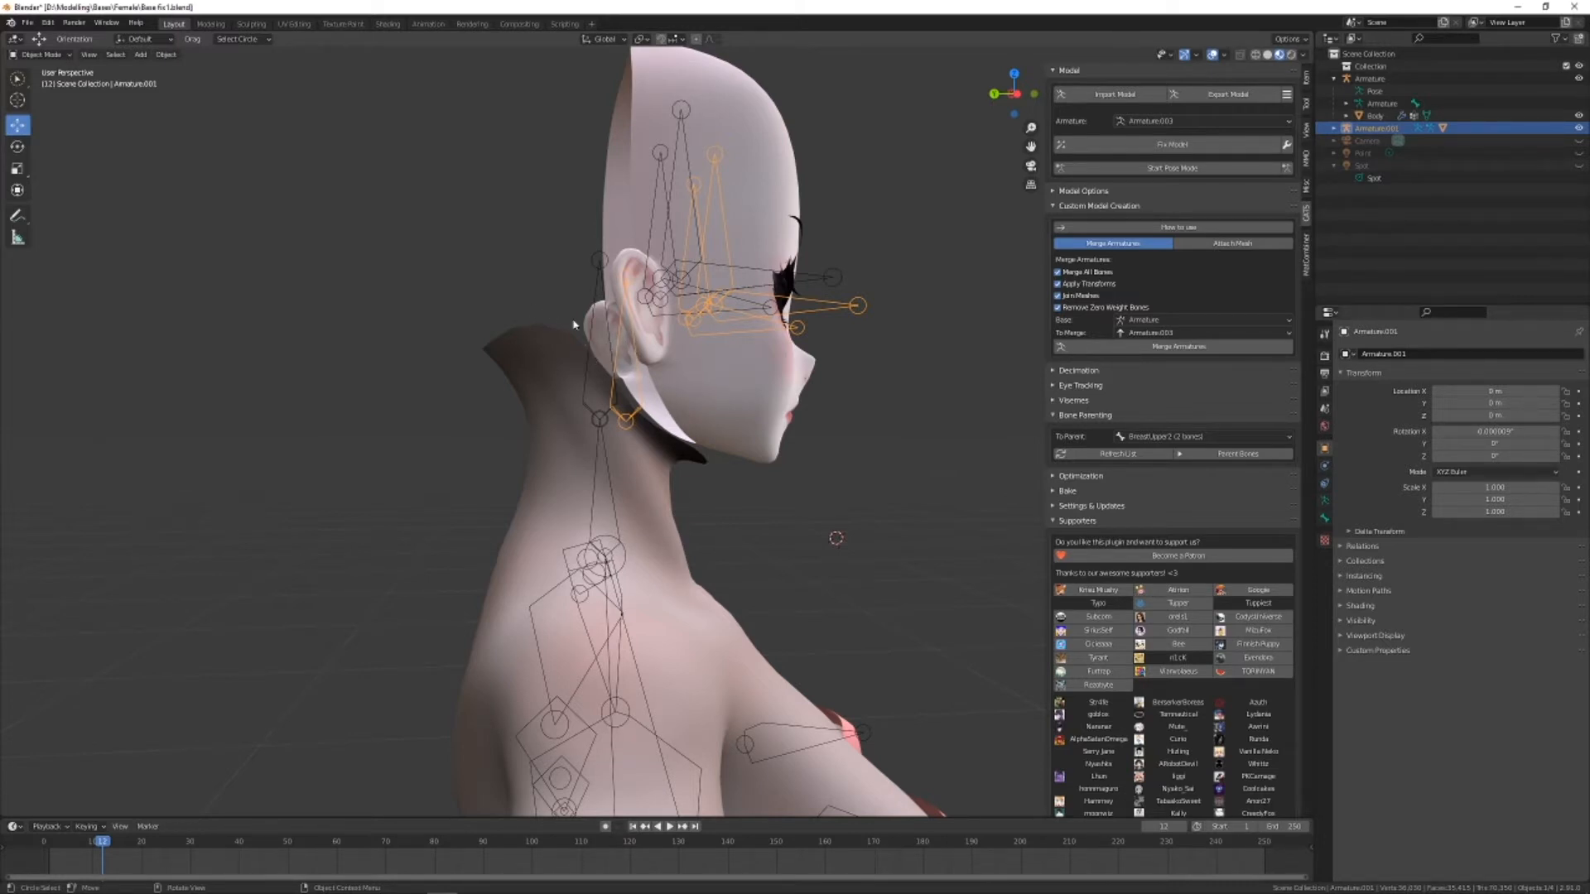
{"action": "scroll", "coordinate": [573, 322], "scroll_direction": "down", "scroll_amount": 6}
{"action": "middle_click_drag", "start_coordinate": [728, 770], "coordinate": [706, 472], "text": "shift"}
{"action": "scroll", "coordinate": [706, 472], "scroll_direction": "down", "scroll_amount": 3}
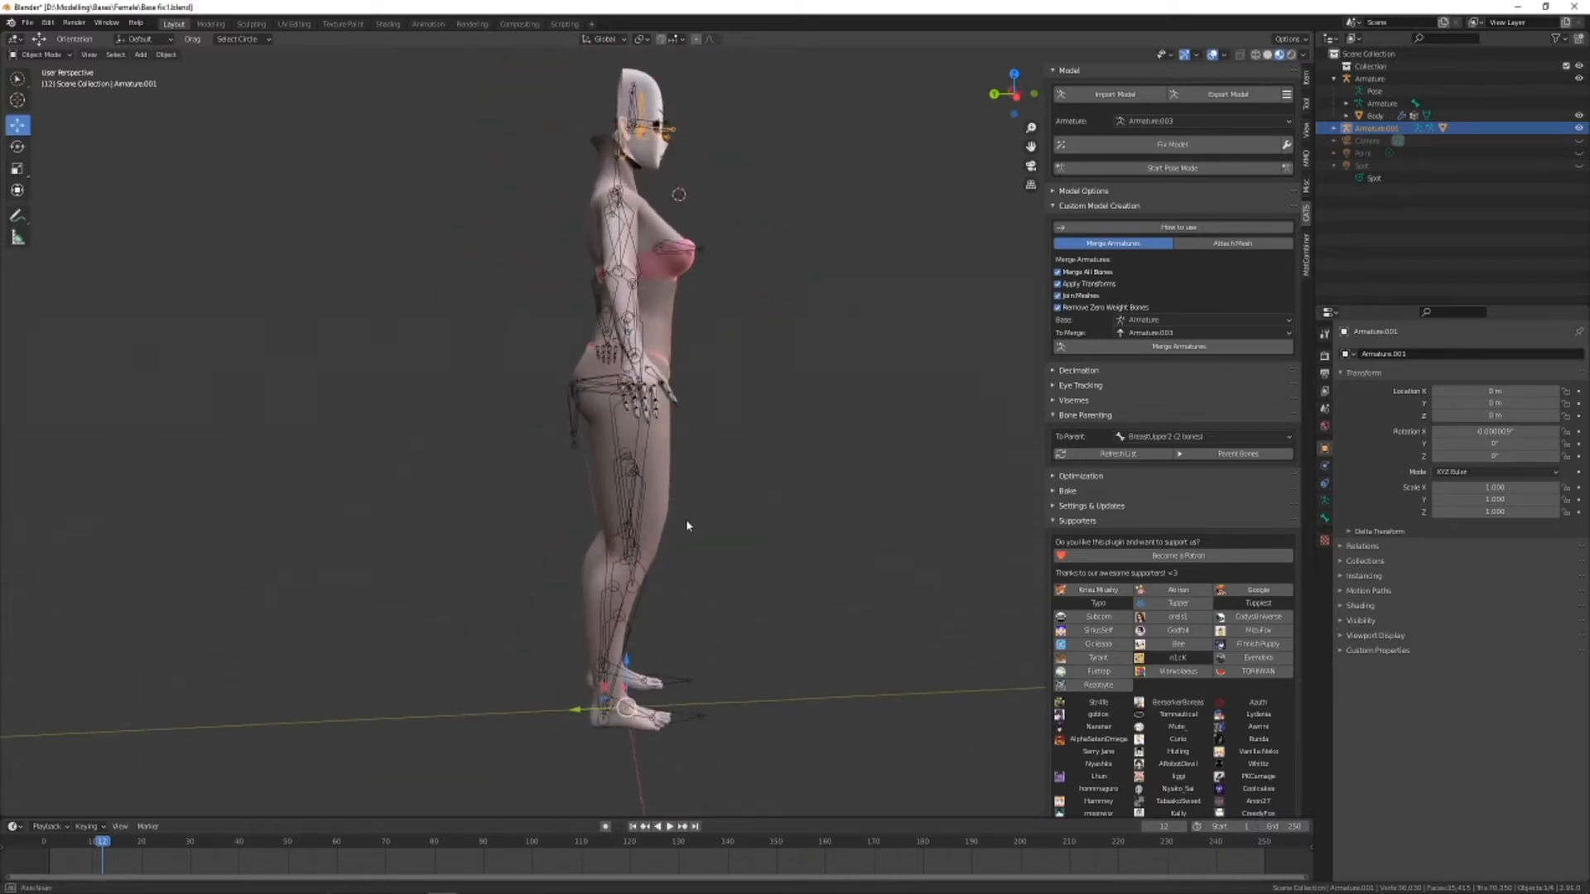
{"action": "left_click_drag", "start_coordinate": [571, 711], "coordinate": [563, 703]}
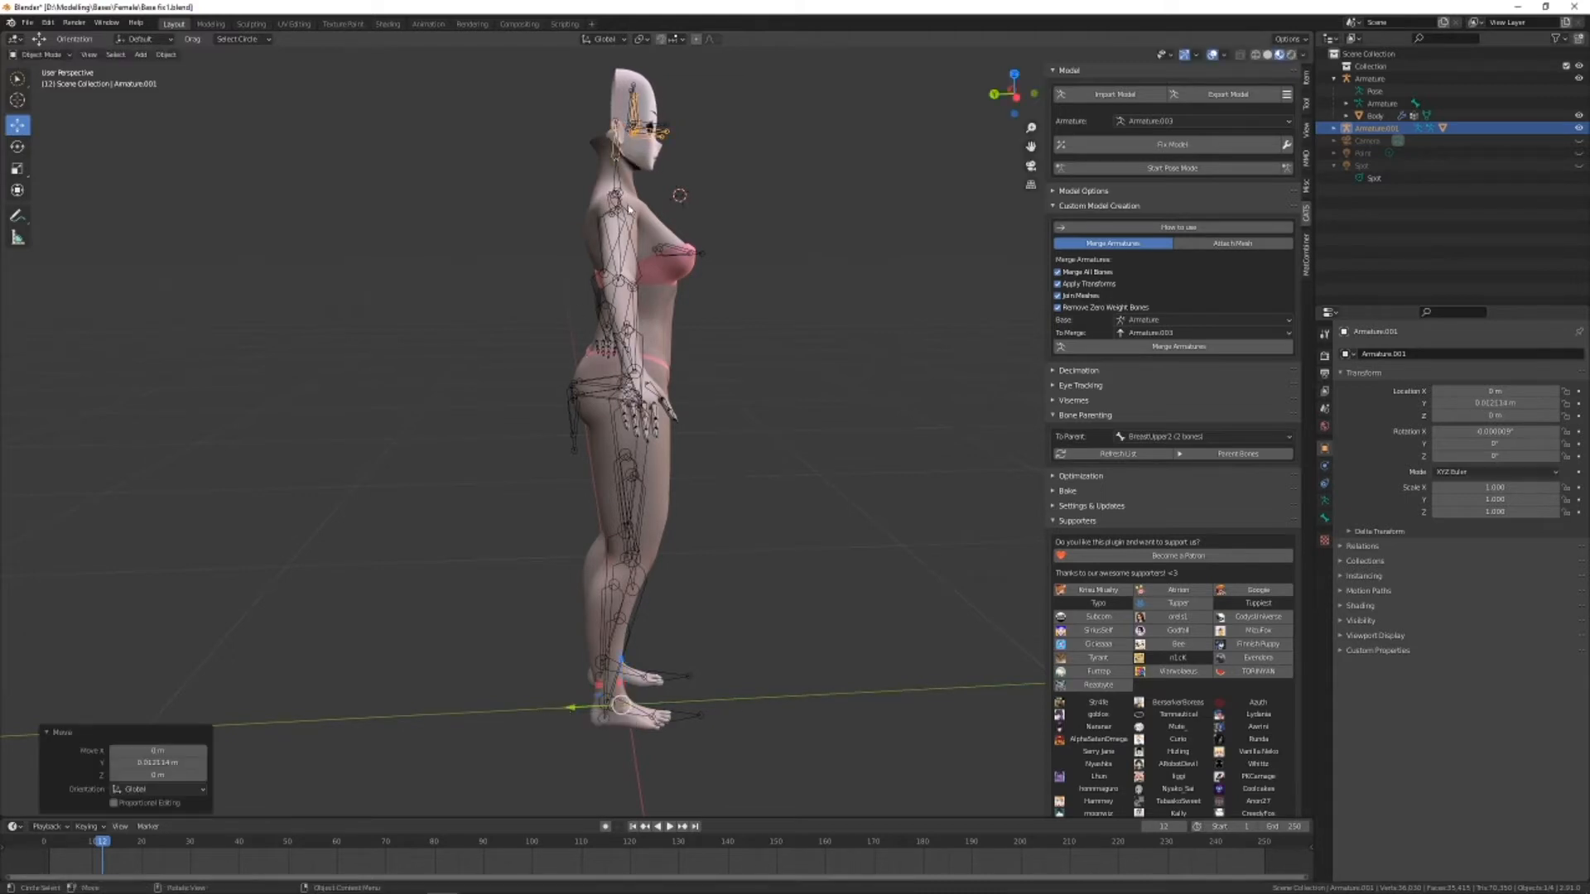
Examine from the side how the head and its bones line up with the body's neck and armature.
{"action": "middle_click_drag", "start_coordinate": [624, 660], "coordinate": [828, 235]}
{"action": "left_click_drag", "start_coordinate": [827, 234], "coordinate": [1007, 192], "text": "alt"}
{"action": "right_click_drag", "start_coordinate": [907, 194], "coordinate": [878, 402], "text": "alt"}
{"action": "scroll", "coordinate": [746, 419], "scroll_direction": "up", "scroll_amount": 5}
{"action": "left_click_drag", "start_coordinate": [683, 298], "coordinate": [919, 273], "text": "alt"}
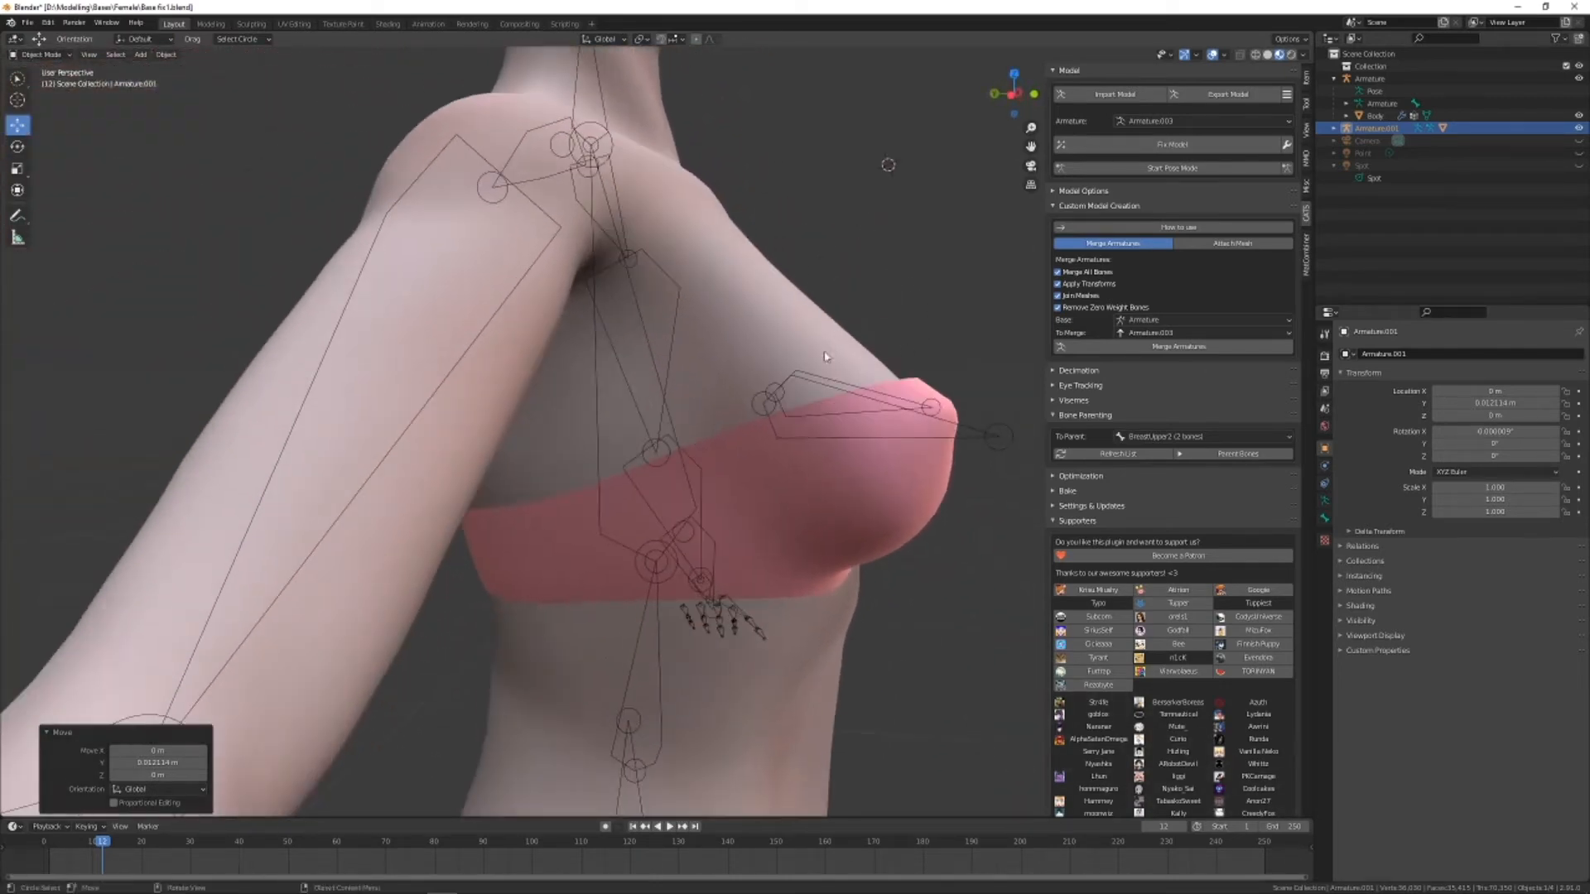
{"action": "scroll", "coordinate": [813, 369], "scroll_direction": "down", "scroll_amount": 5}
{"action": "left_click_drag", "start_coordinate": [812, 369], "coordinate": [766, 424], "text": "alt"}
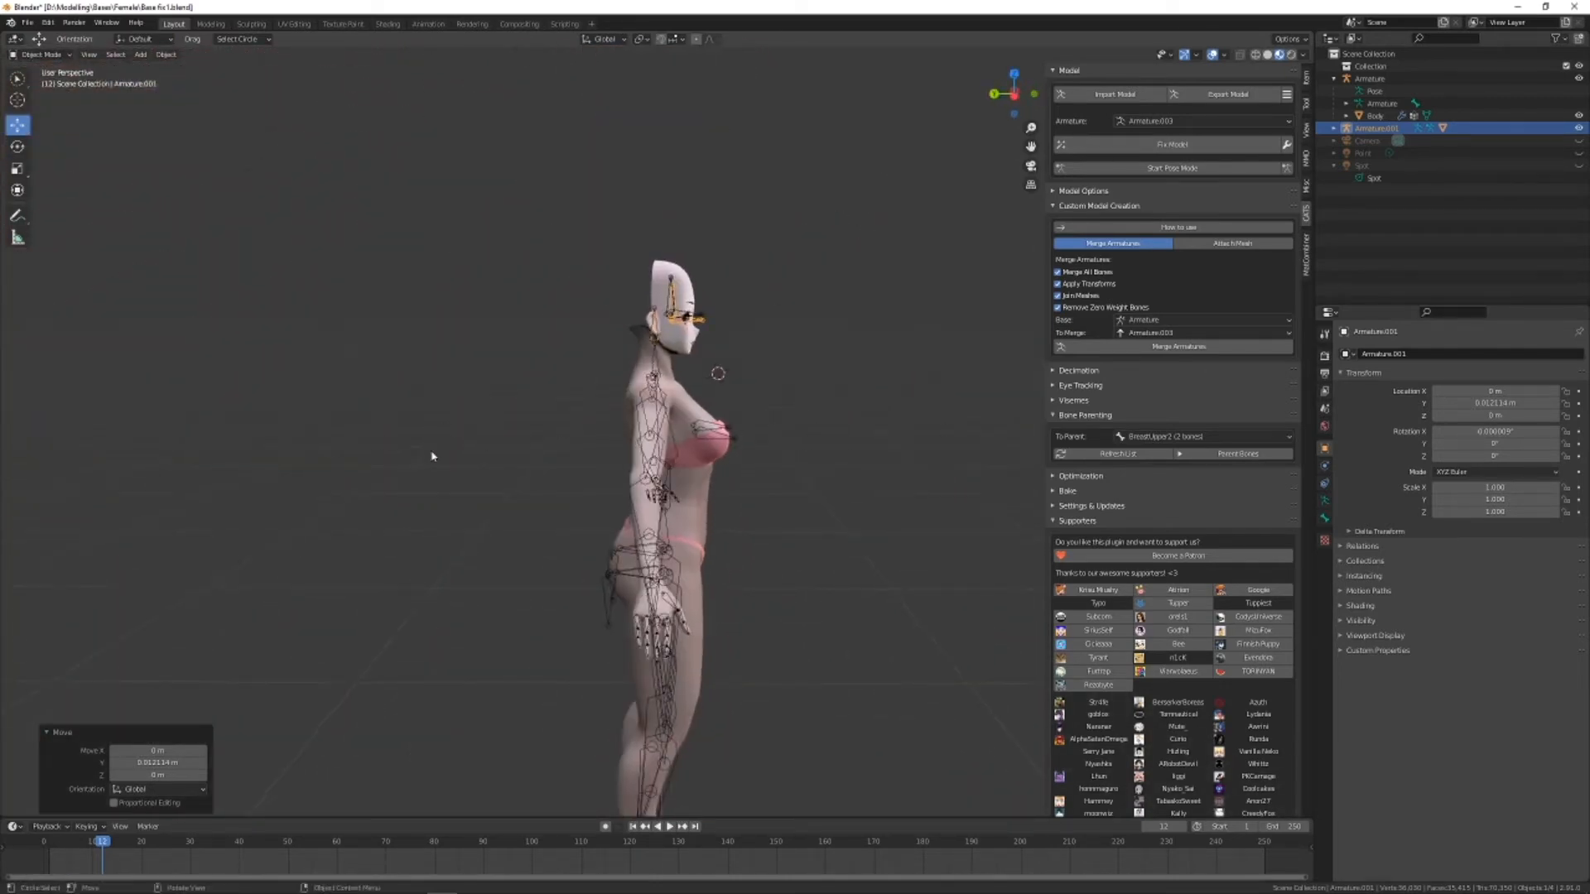
{"action": "left_click_drag", "start_coordinate": [432, 457], "coordinate": [735, 312], "text": "alt"}
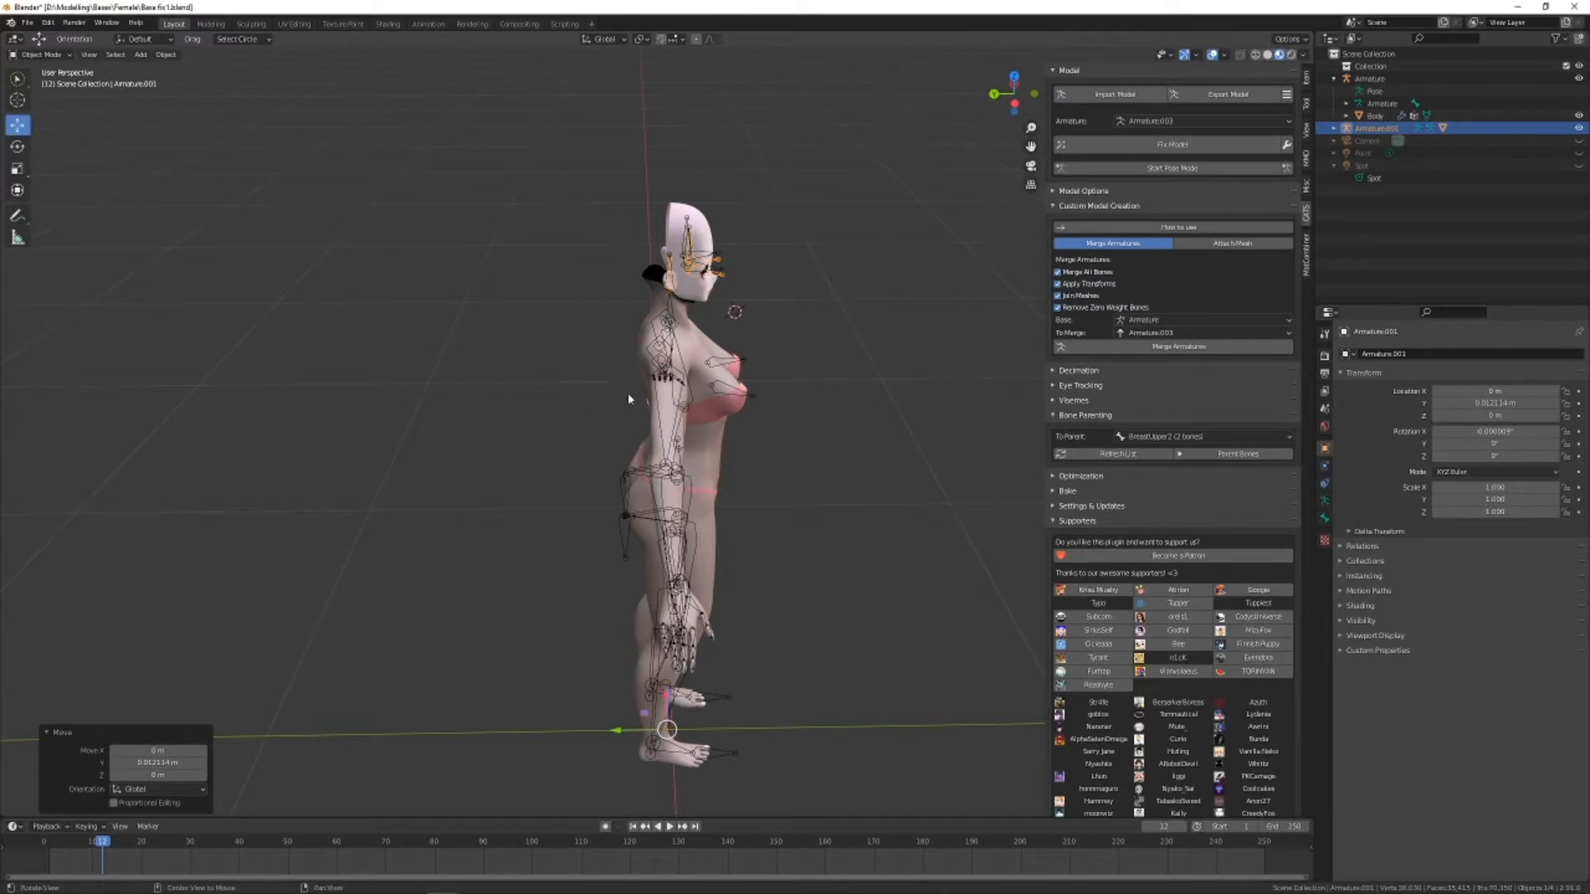
{"action": "left_click_drag", "start_coordinate": [627, 394], "coordinate": [642, 406], "text": "alt"}
{"action": "right_click_drag", "start_coordinate": [642, 405], "coordinate": [643, 345], "text": "alt"}
Lower the head armature about 0.0067 m along the Z axis to fit it onto the neck.
{"action": "left_click_drag", "start_coordinate": [621, 710], "coordinate": [568, 699]}
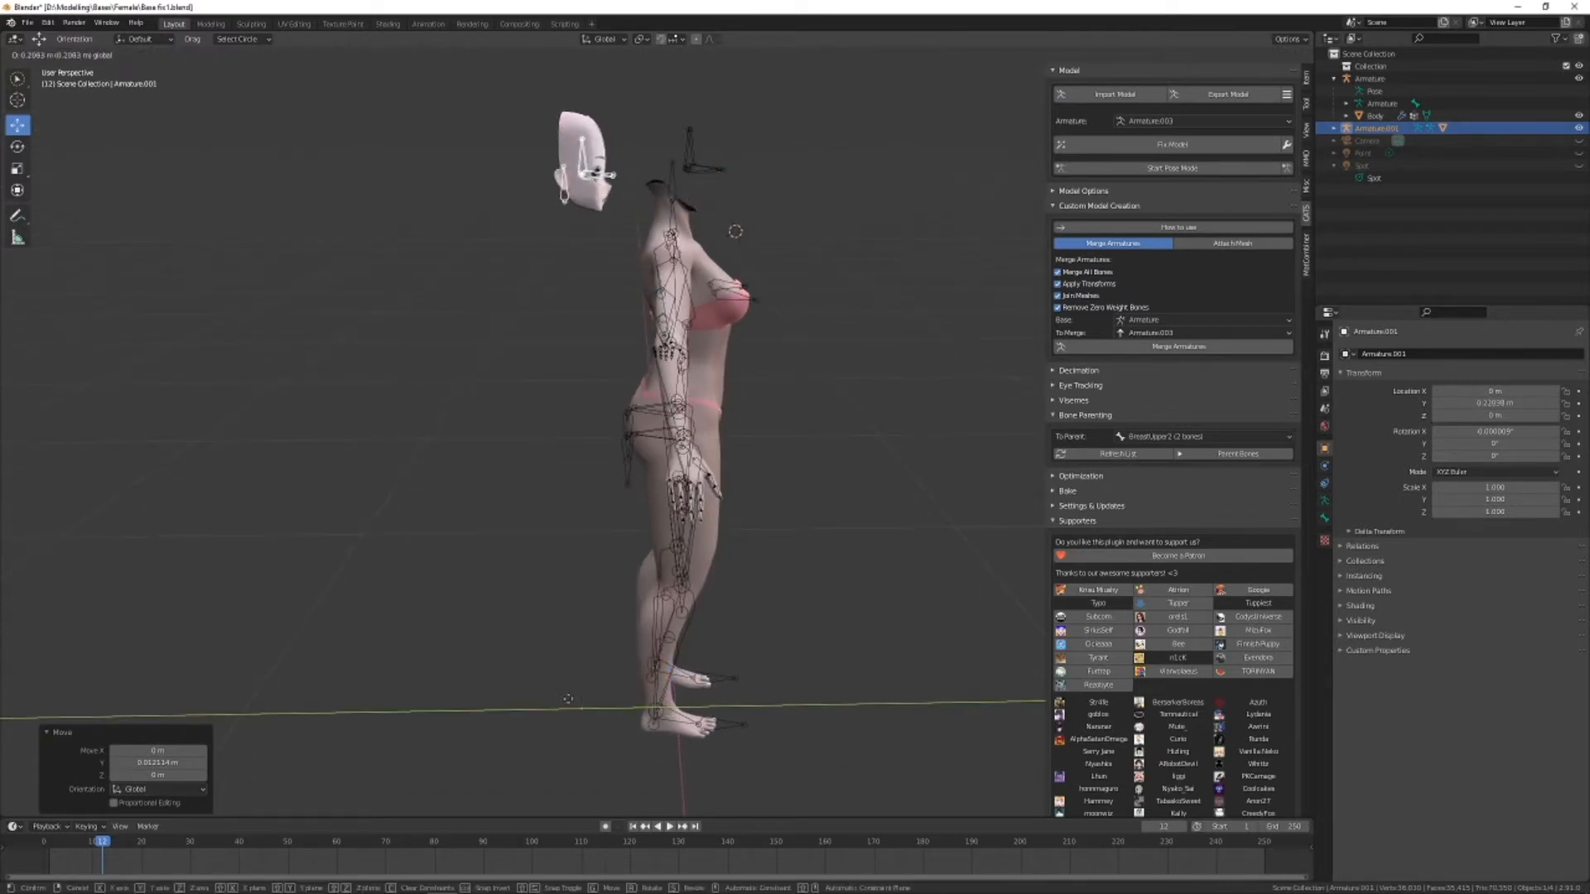
{"action": "right_click", "coordinate": [568, 699]}
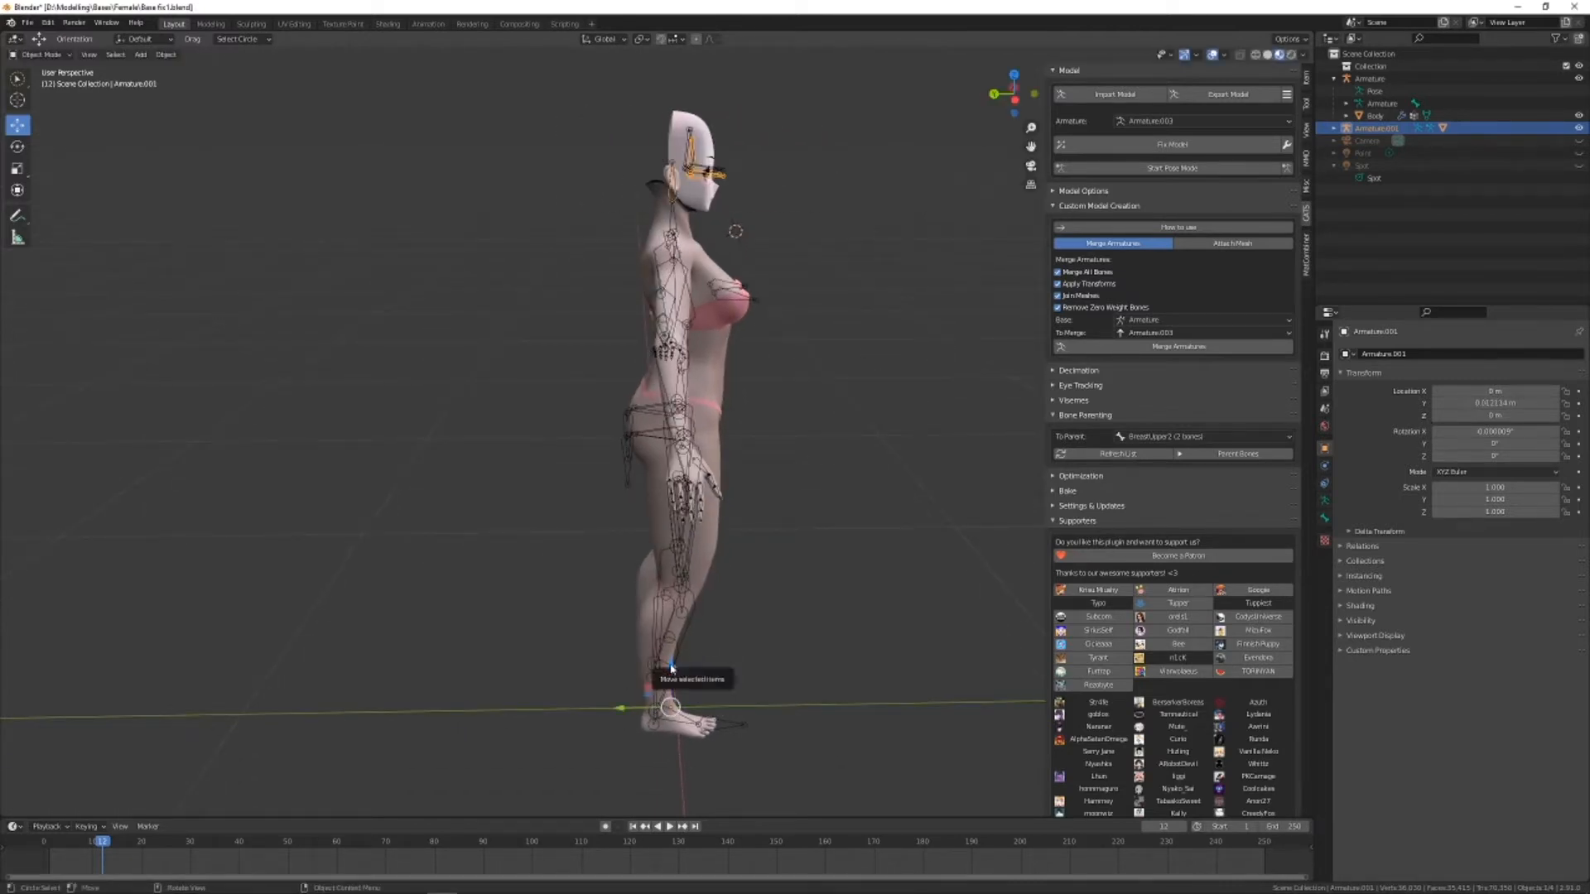
{"action": "left_click_drag", "start_coordinate": [670, 672], "coordinate": [673, 665]}
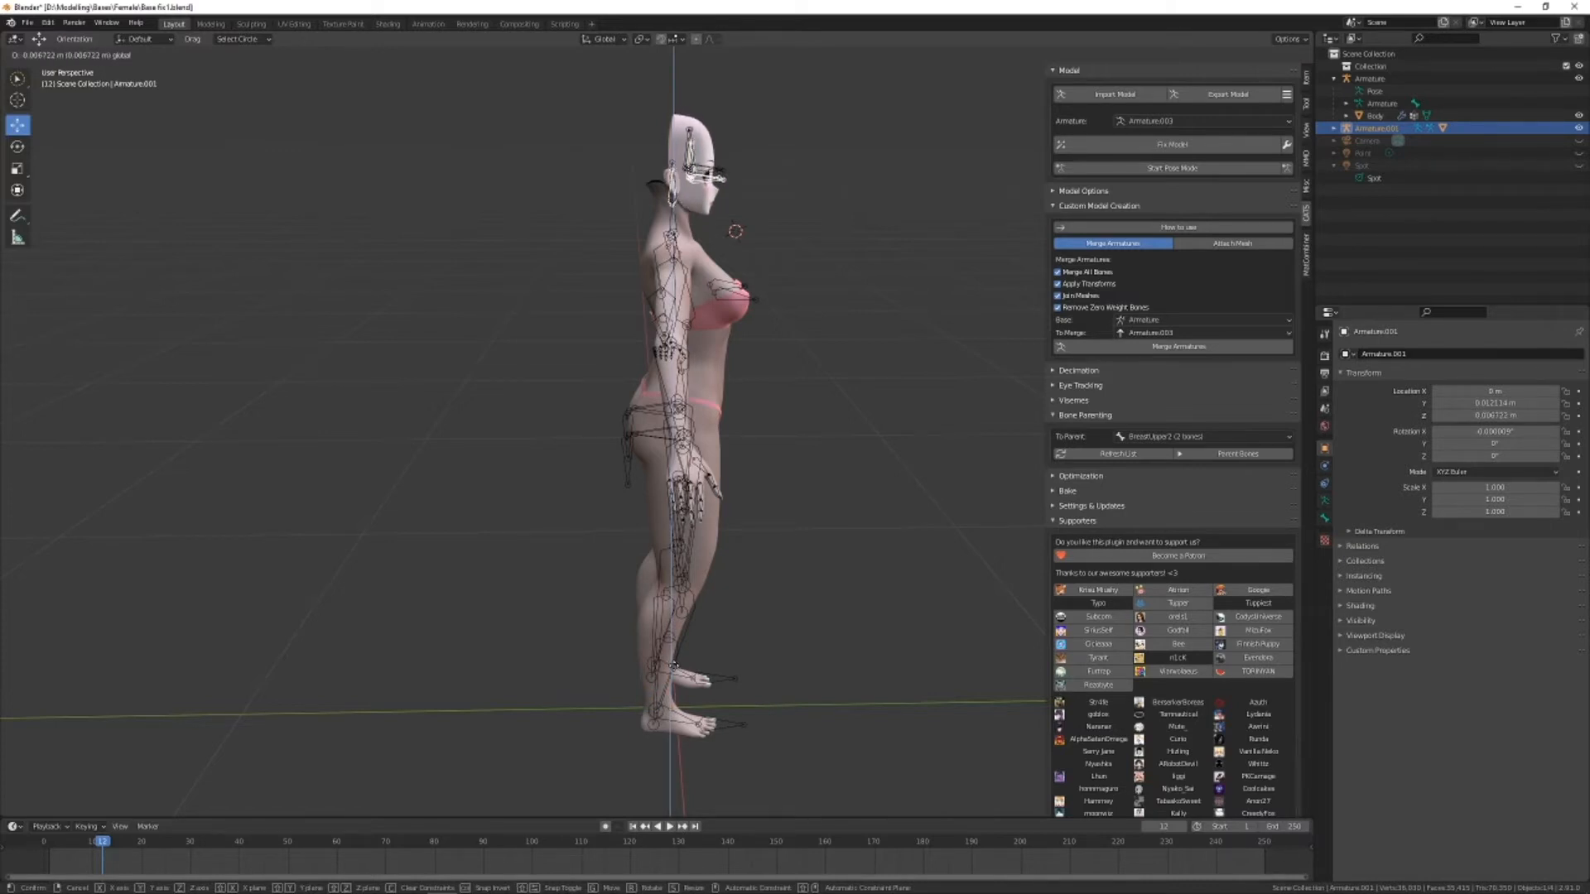
{"action": "left_click_drag", "start_coordinate": [674, 665], "coordinate": [673, 666]}
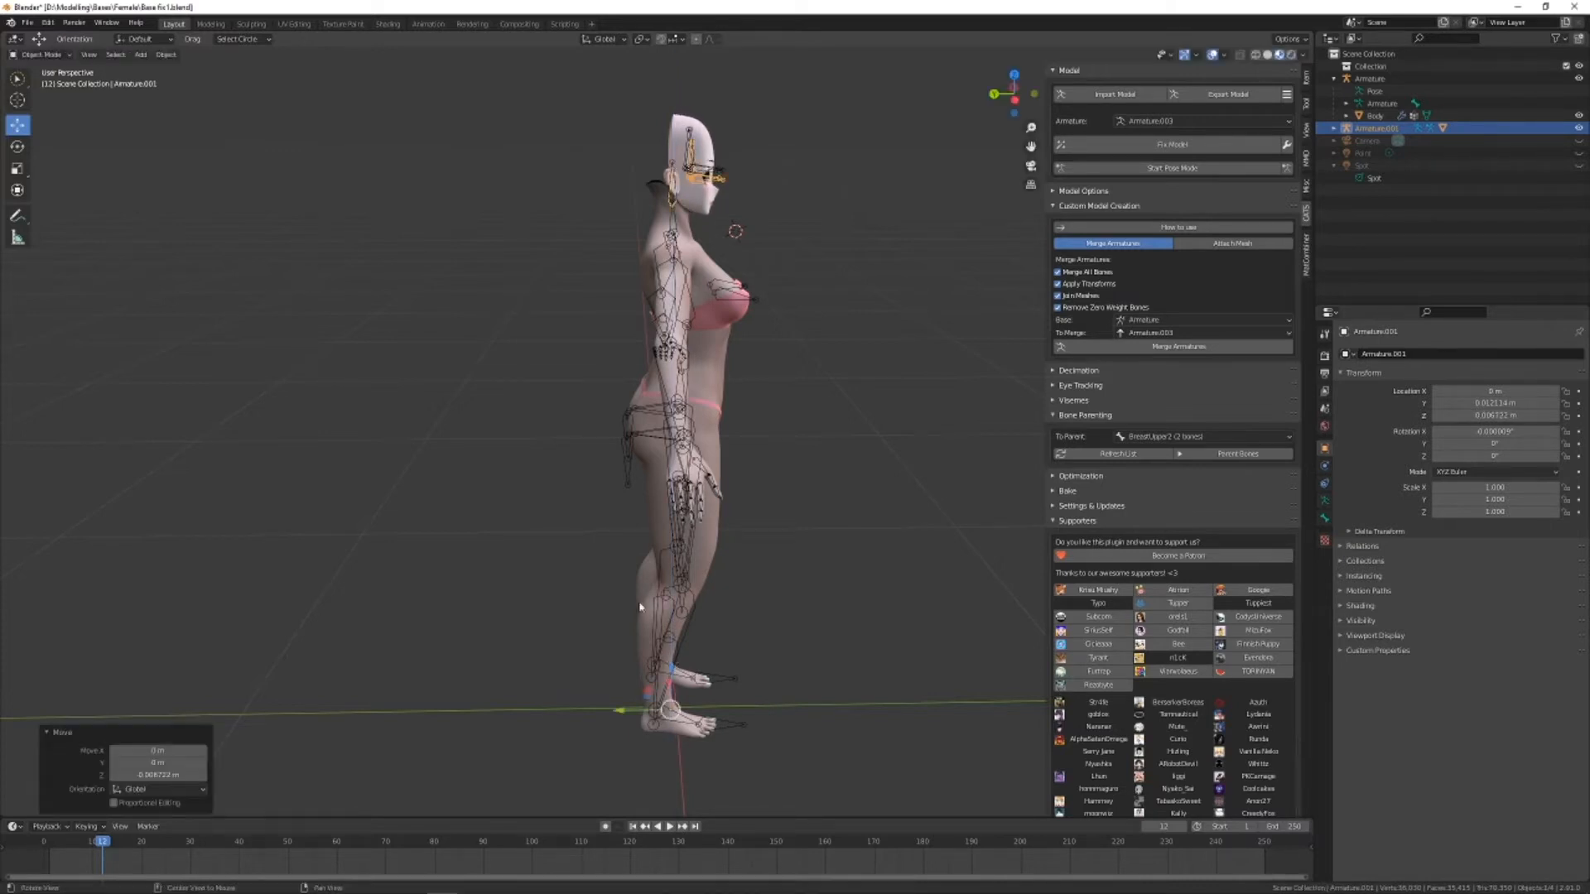
{"action": "middle_click_drag", "start_coordinate": [640, 602], "coordinate": [486, 455]}
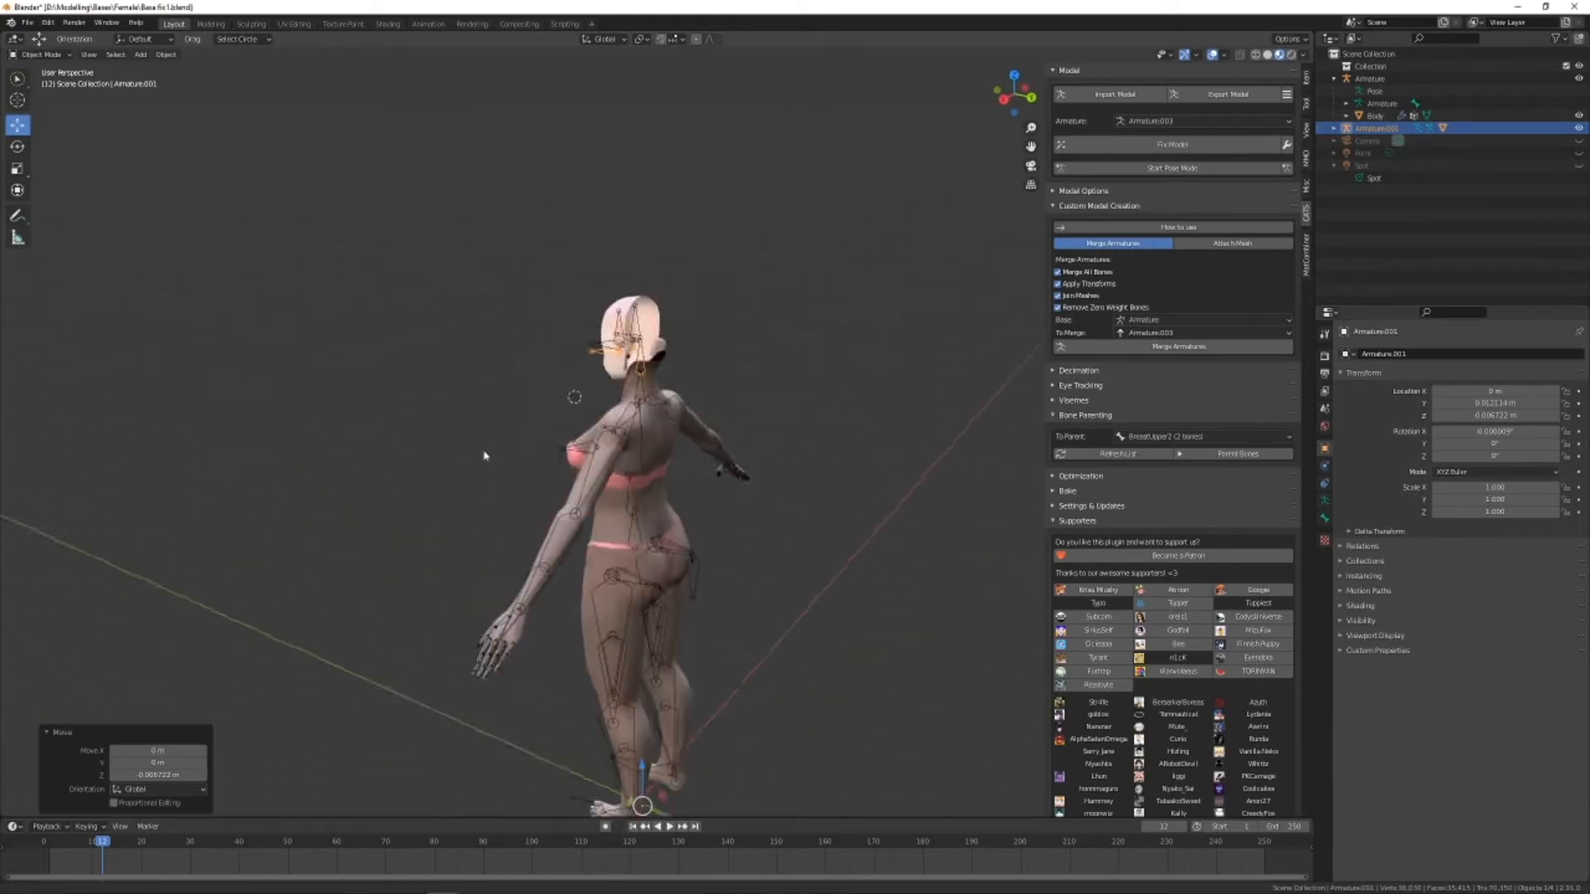
{"action": "scroll", "coordinate": [497, 464], "scroll_direction": "up", "scroll_amount": 8}
{"action": "middle_click_drag", "start_coordinate": [610, 520], "coordinate": [555, 475]}
{"action": "scroll", "coordinate": [554, 475], "scroll_direction": "down", "scroll_amount": 6}
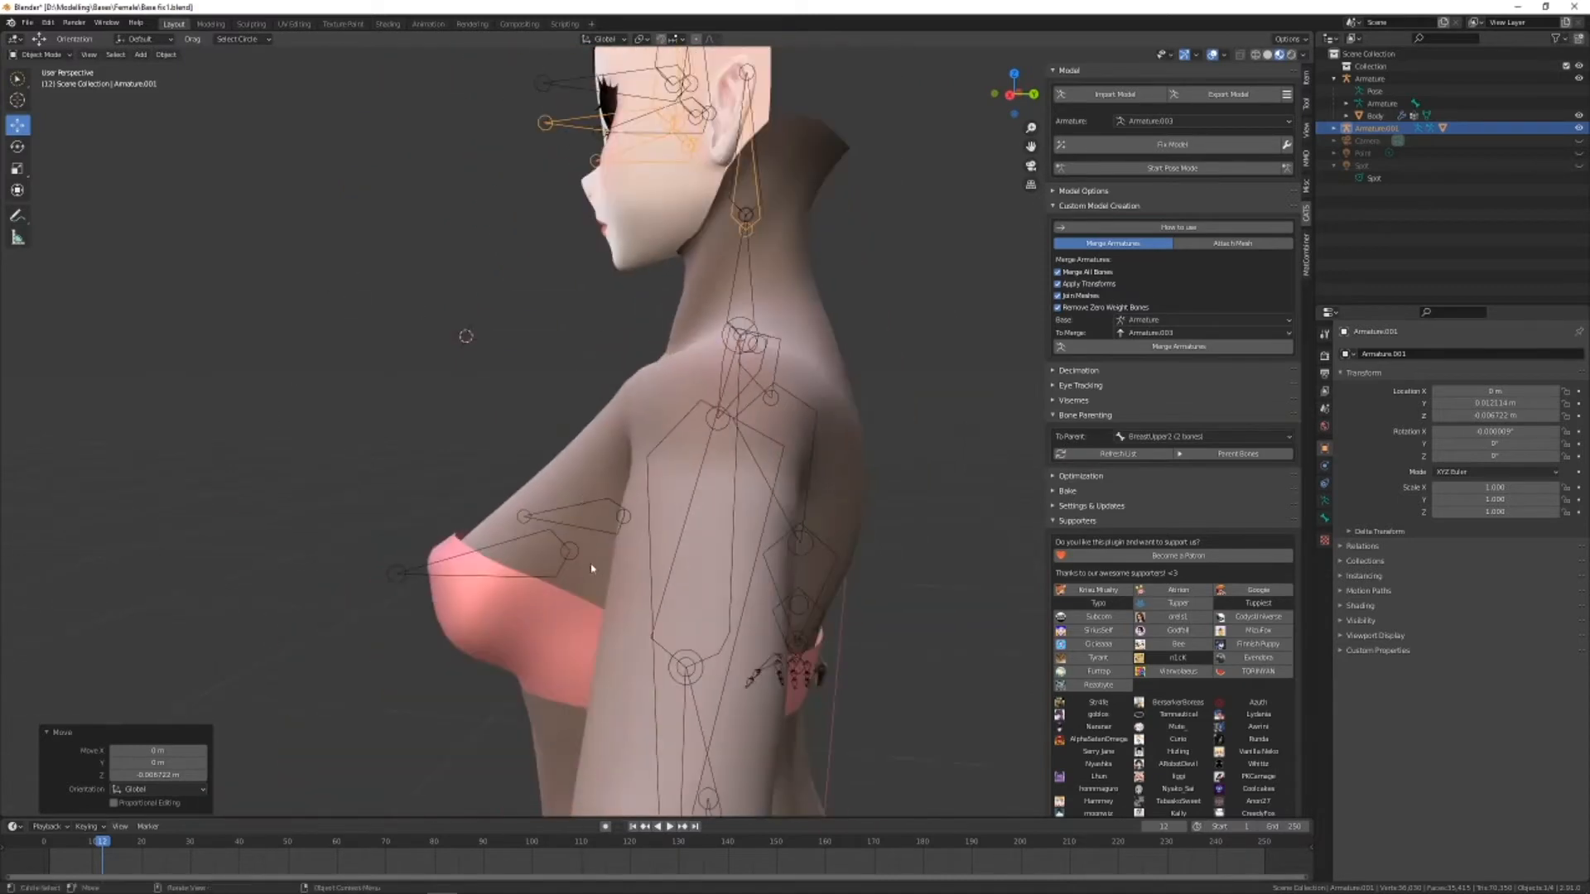
{"action": "left_click", "coordinate": [180, 775]}
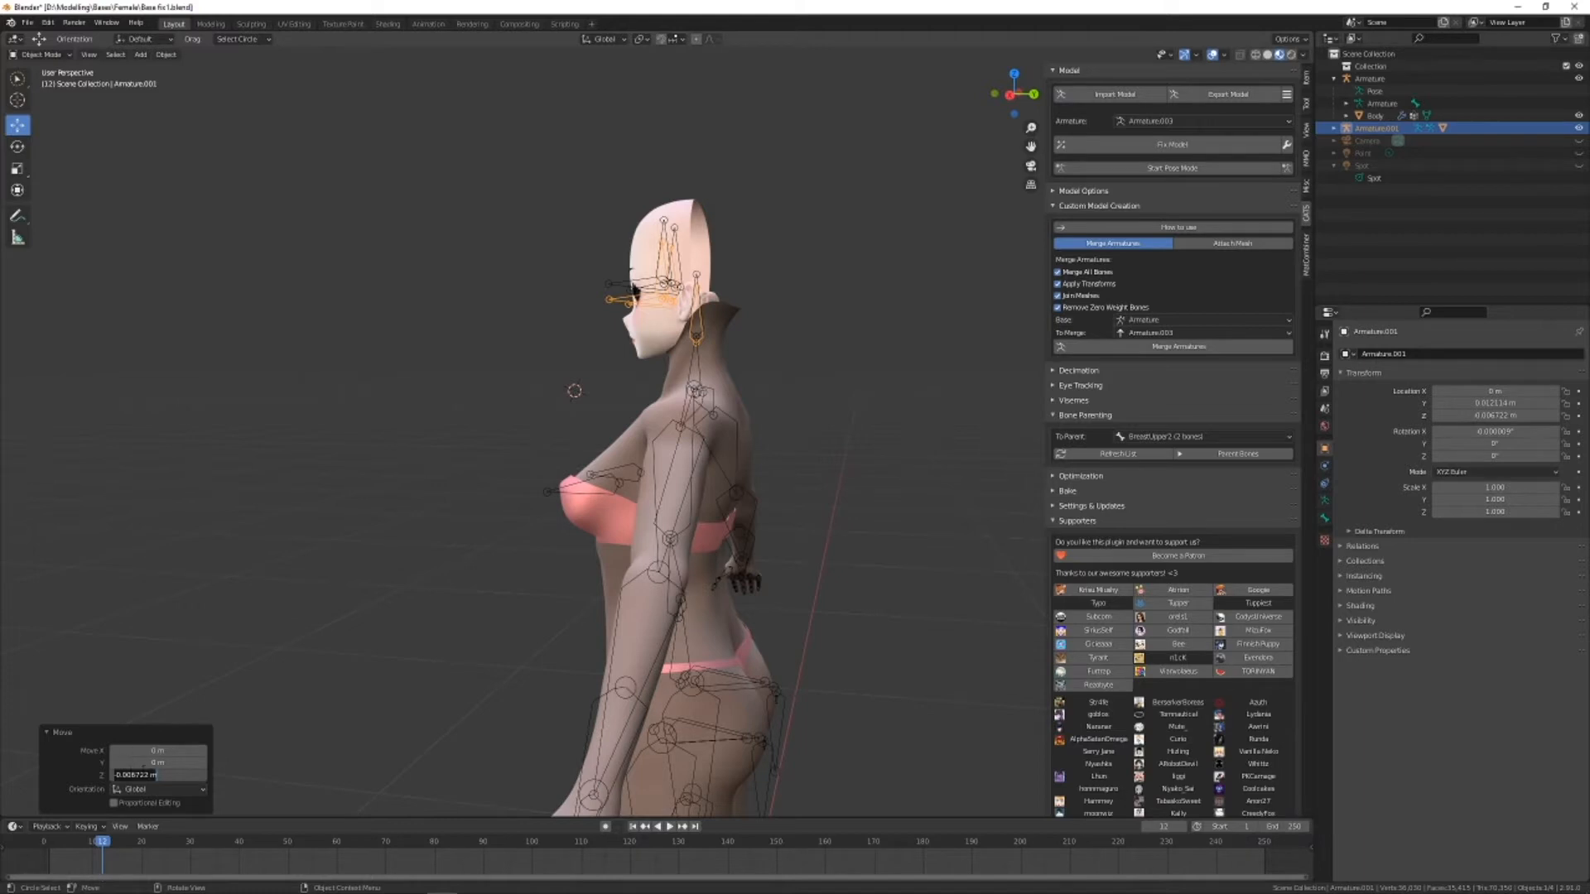
{"action": "key", "text": "Return"}
Raise the head armature slightly along the Z axis to refine the neck fit, and deselect it.
{"action": "middle_click_drag", "start_coordinate": [330, 724], "coordinate": [406, 447], "text": "shift"}
{"action": "scroll", "coordinate": [567, 615], "scroll_direction": "down", "scroll_amount": 1}
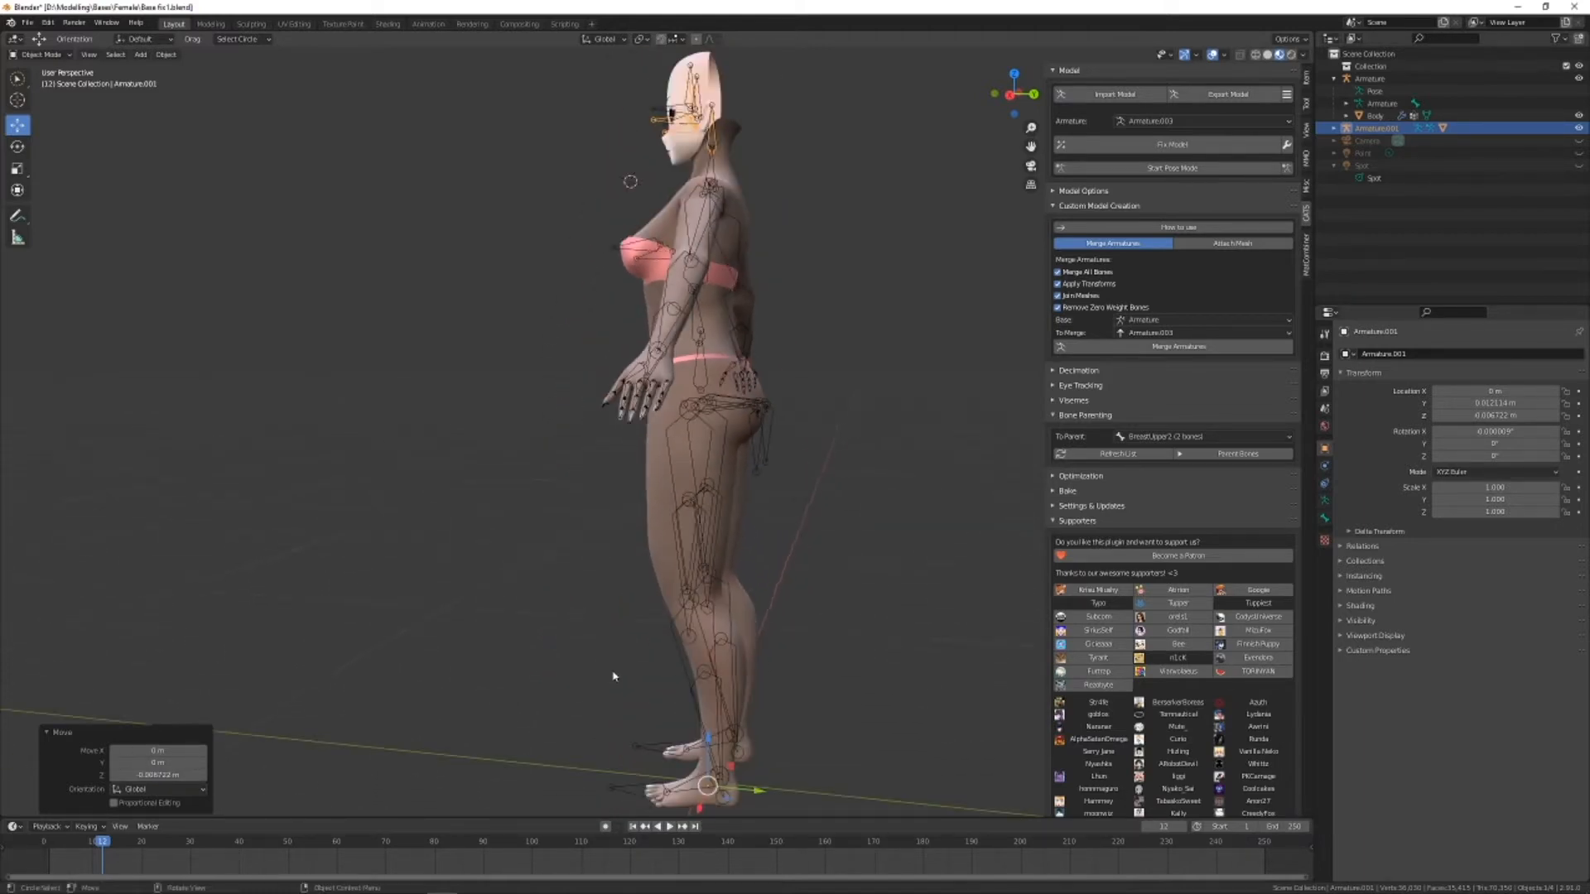
{"action": "middle_click_drag", "start_coordinate": [565, 611], "coordinate": [545, 642]}
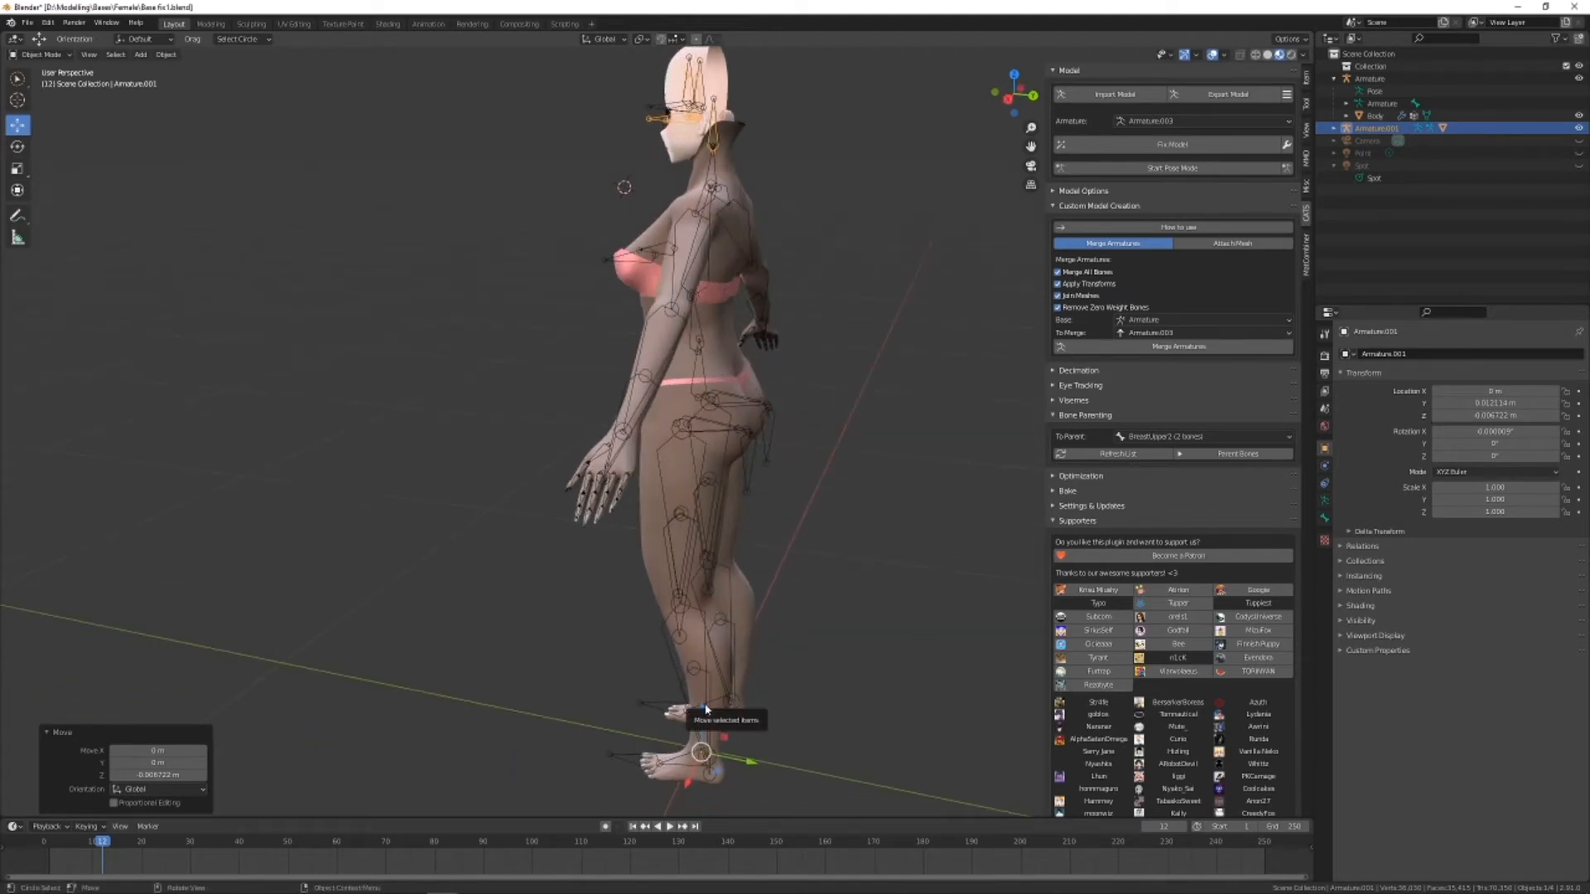
{"action": "left_click_drag", "start_coordinate": [704, 710], "coordinate": [704, 697]}
{"action": "left_click", "coordinate": [571, 583]}
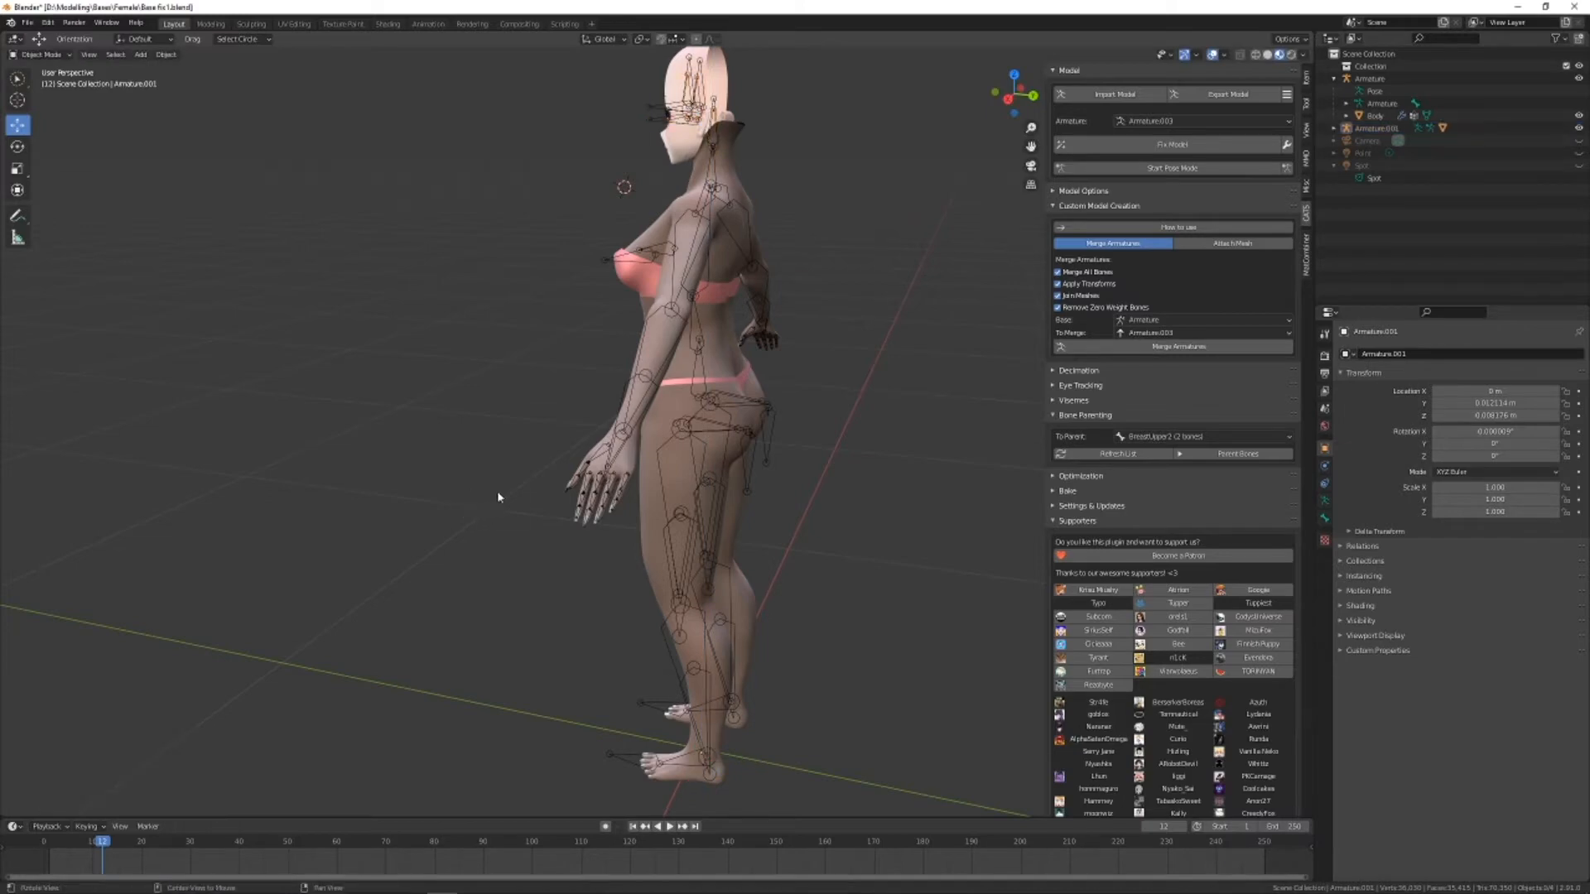
Expand the head armature's hierarchy and toggle its mesh visibility to examine the open neck underneath, leaving the head visible.
{"action": "left_click_drag", "start_coordinate": [500, 497], "coordinate": [729, 468], "text": "alt"}
{"action": "right_click_drag", "start_coordinate": [728, 468], "coordinate": [738, 585], "text": "alt"}
{"action": "scroll", "coordinate": [777, 340], "scroll_direction": "up", "scroll_amount": 4}
{"action": "scroll", "coordinate": [777, 333], "scroll_direction": "down", "scroll_amount": 3}
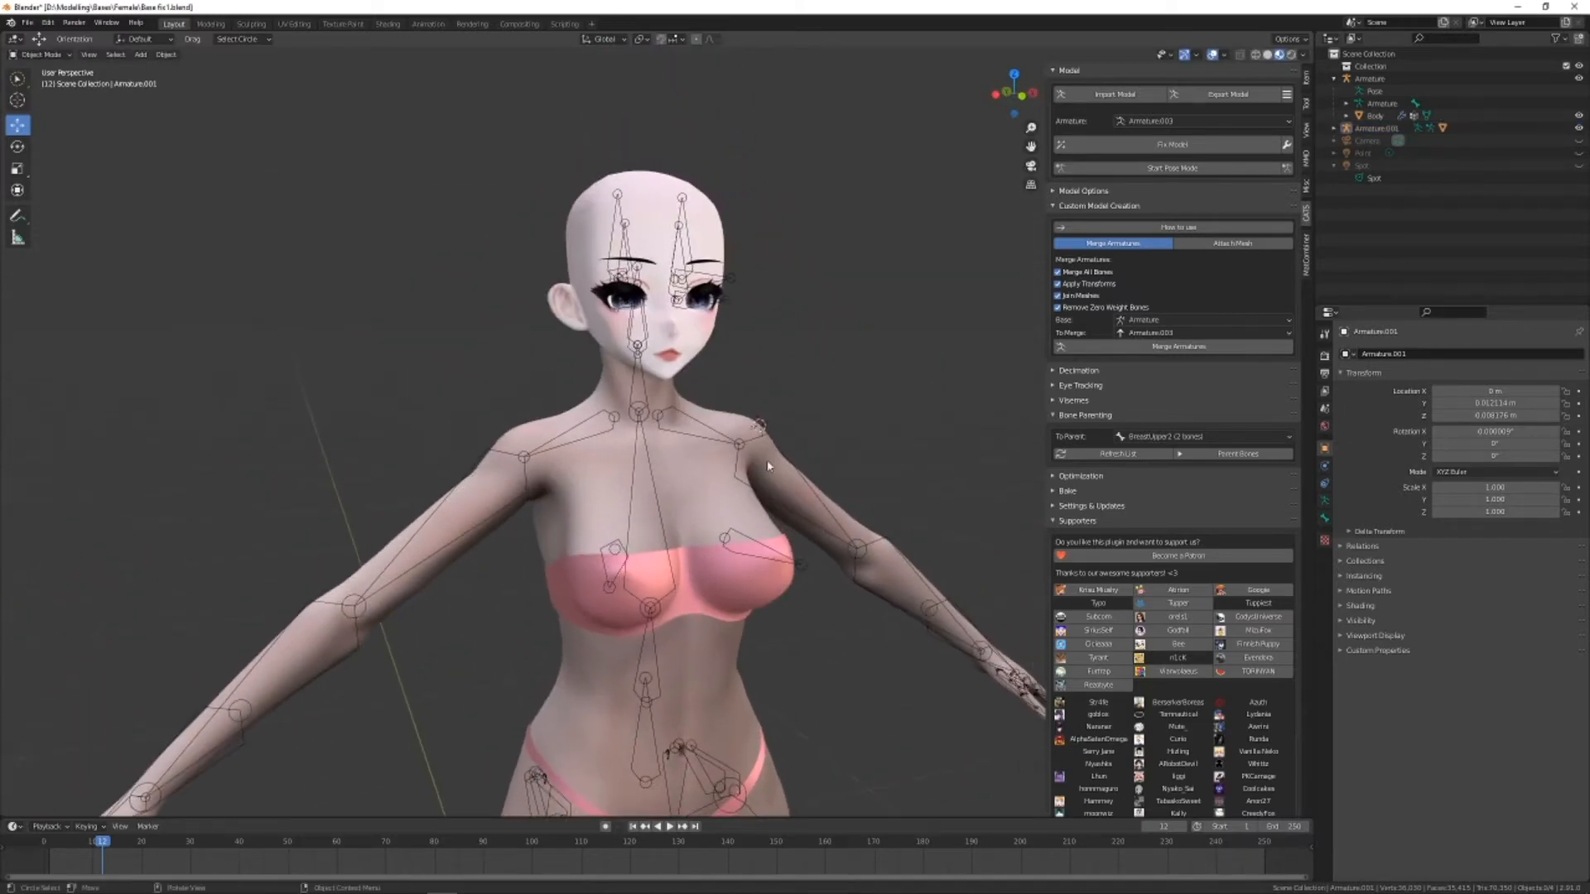
{"action": "middle_click_drag", "start_coordinate": [777, 333], "coordinate": [822, 353]}
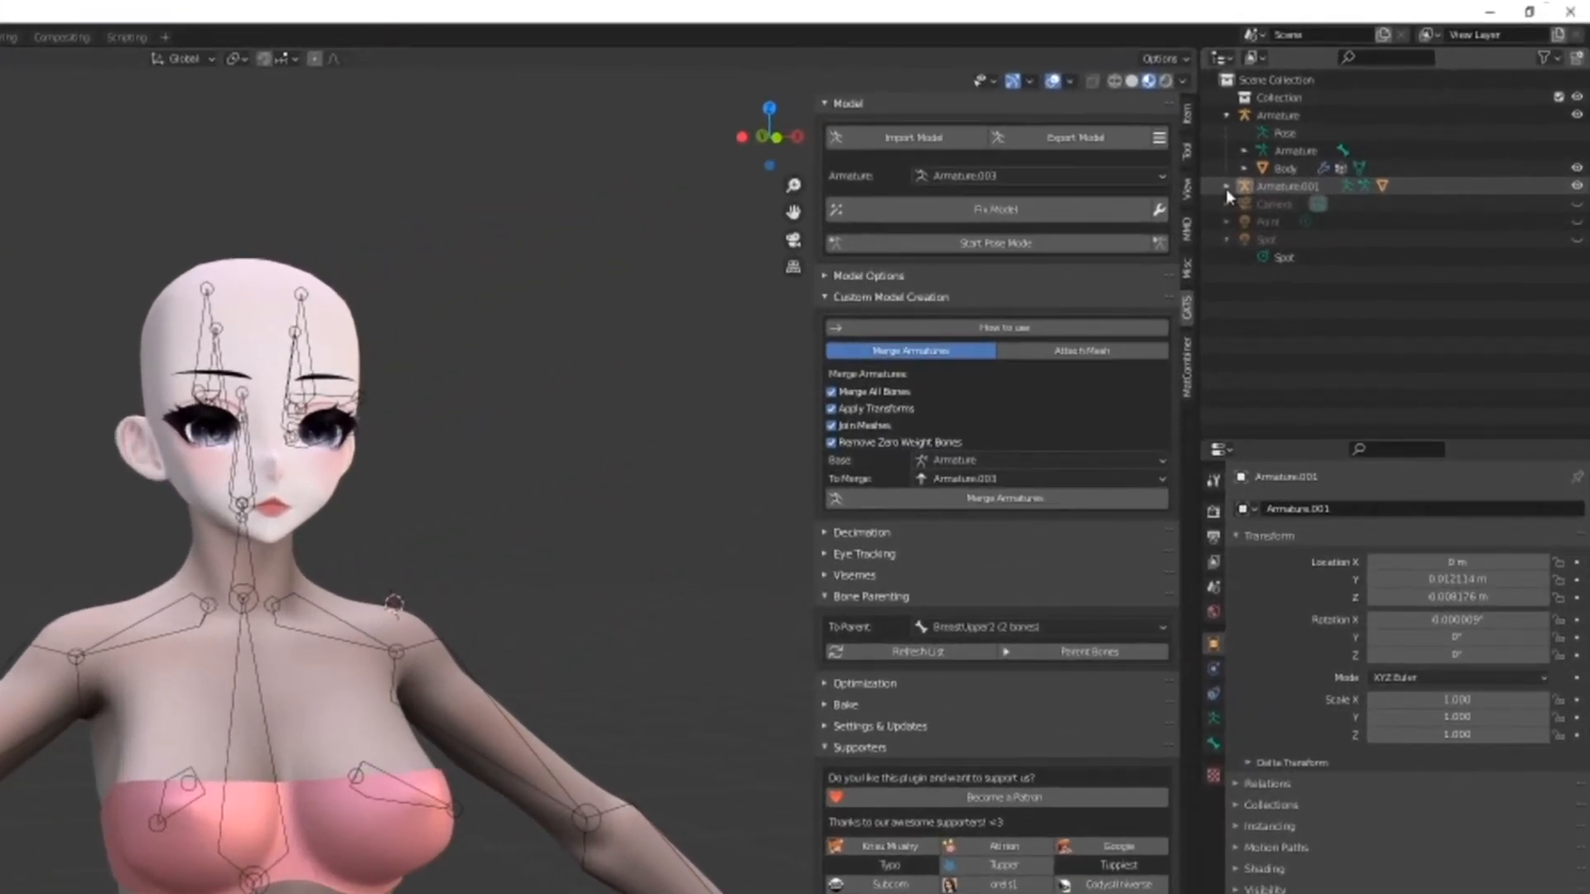
{"action": "left_click", "coordinate": [1289, 152]}
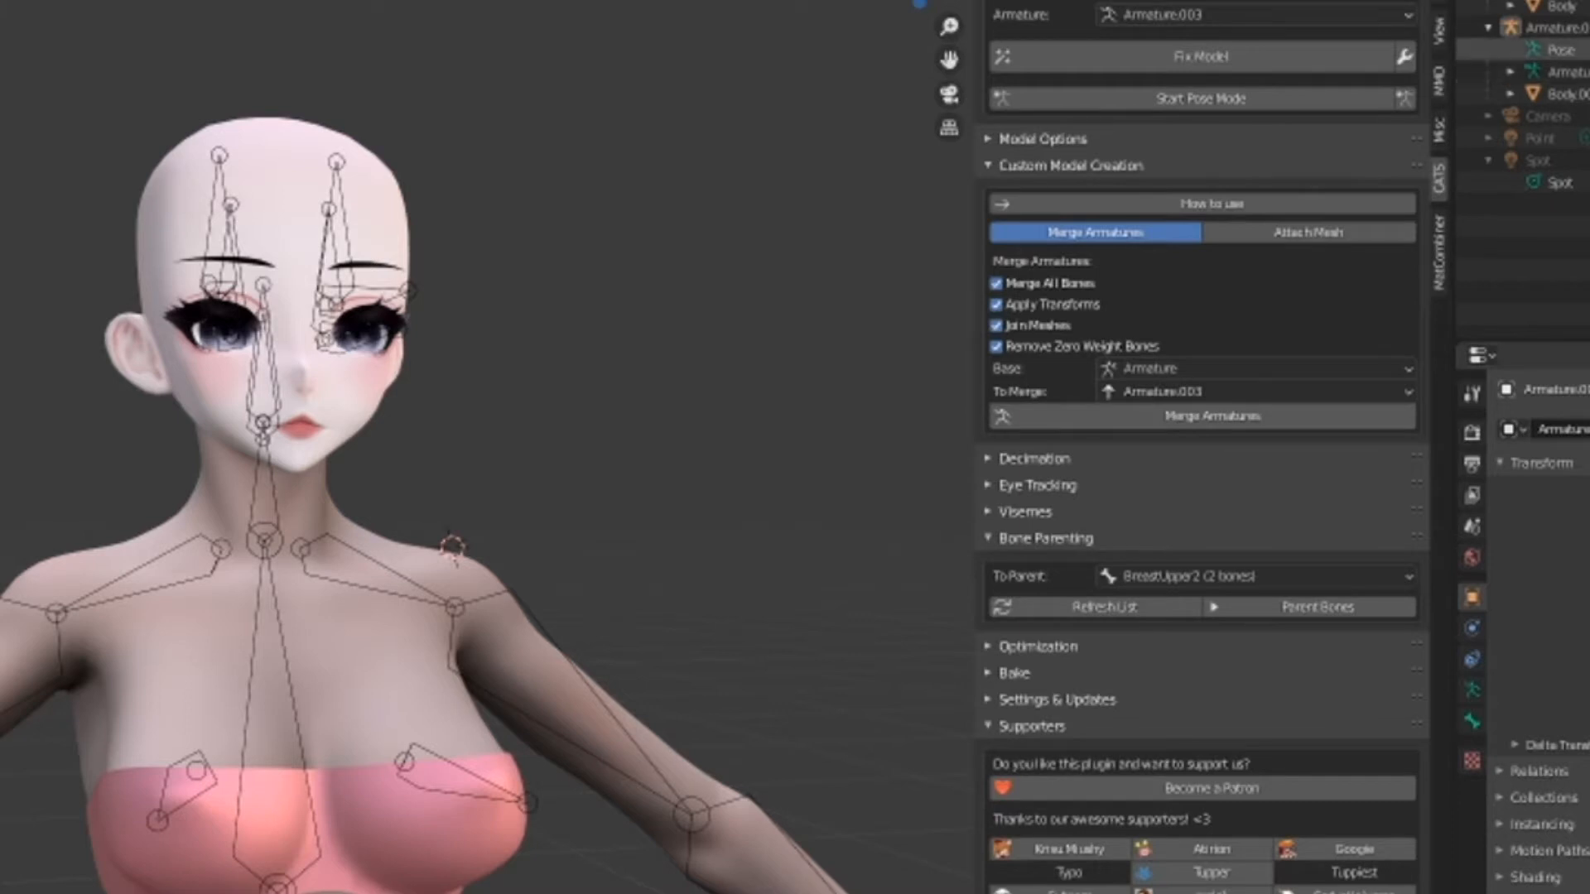
{"action": "left_click", "coordinate": [1588, 94]}
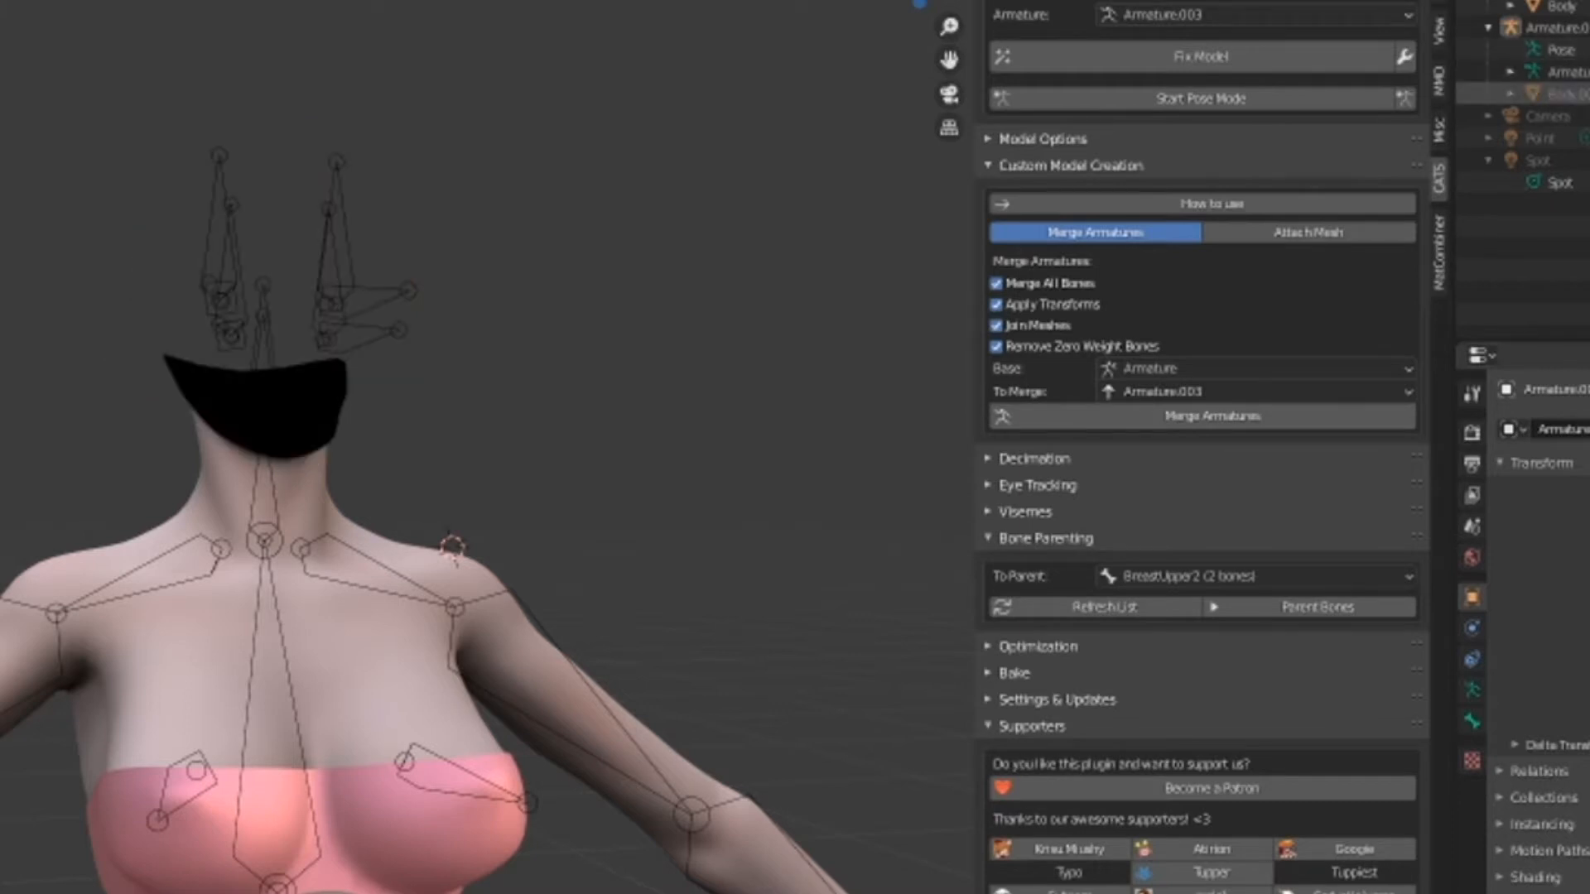
{"action": "left_click", "coordinate": [1588, 93]}
{"action": "left_click", "coordinate": [1588, 93]}
{"action": "left_click", "coordinate": [1588, 94]}
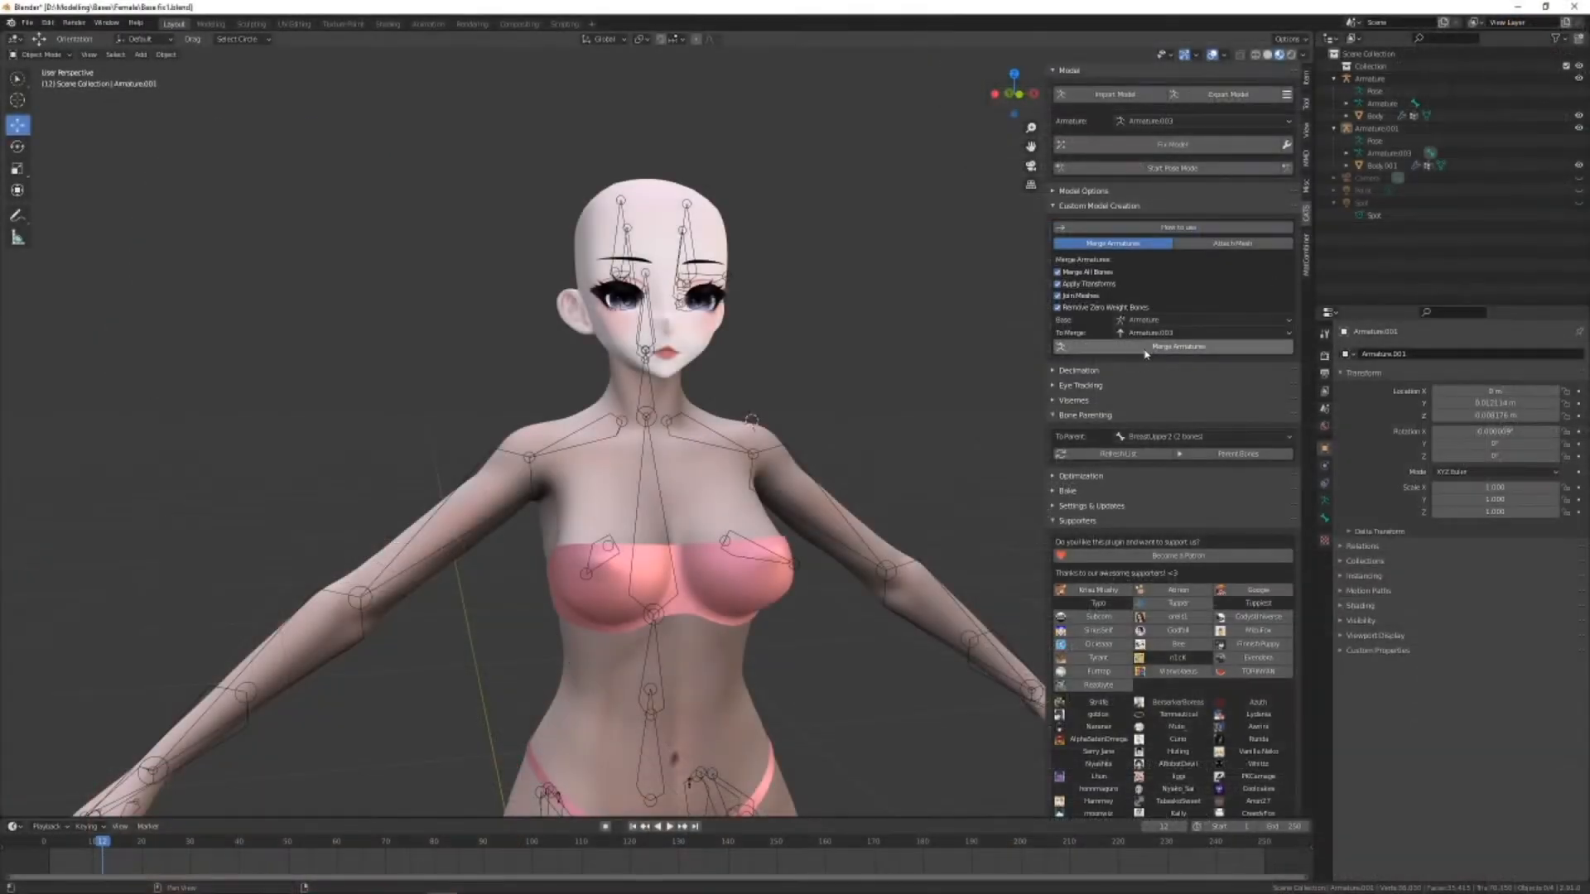
Merge the head armature into the base body armature with all bones merged and meshes joined.
{"action": "left_click", "coordinate": [1149, 347]}
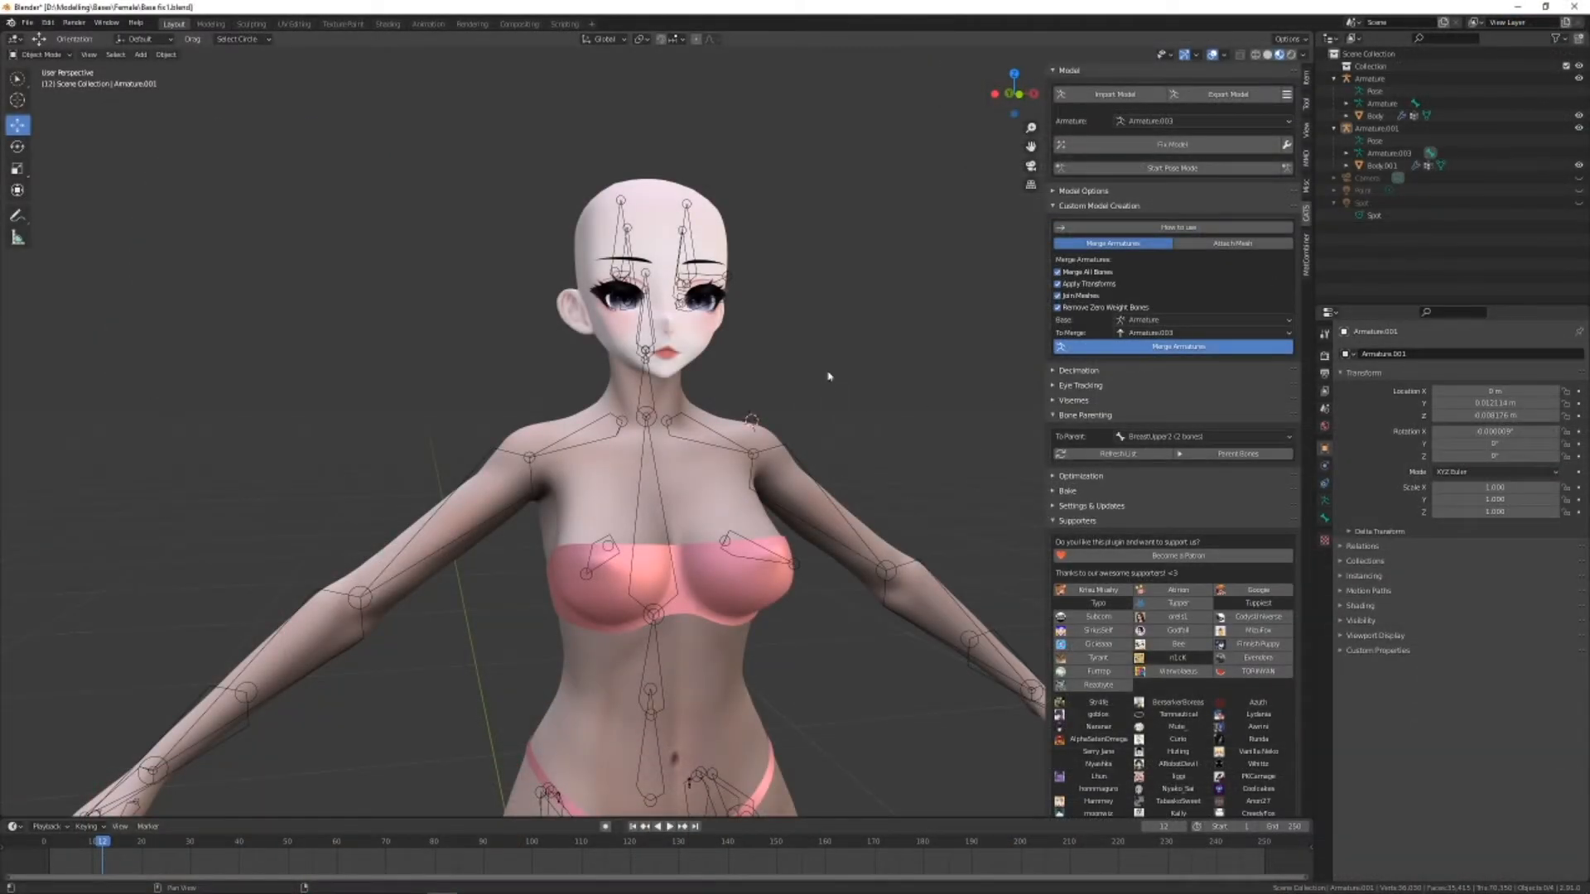
{"action": "middle_click_drag", "start_coordinate": [828, 377], "coordinate": [868, 355]}
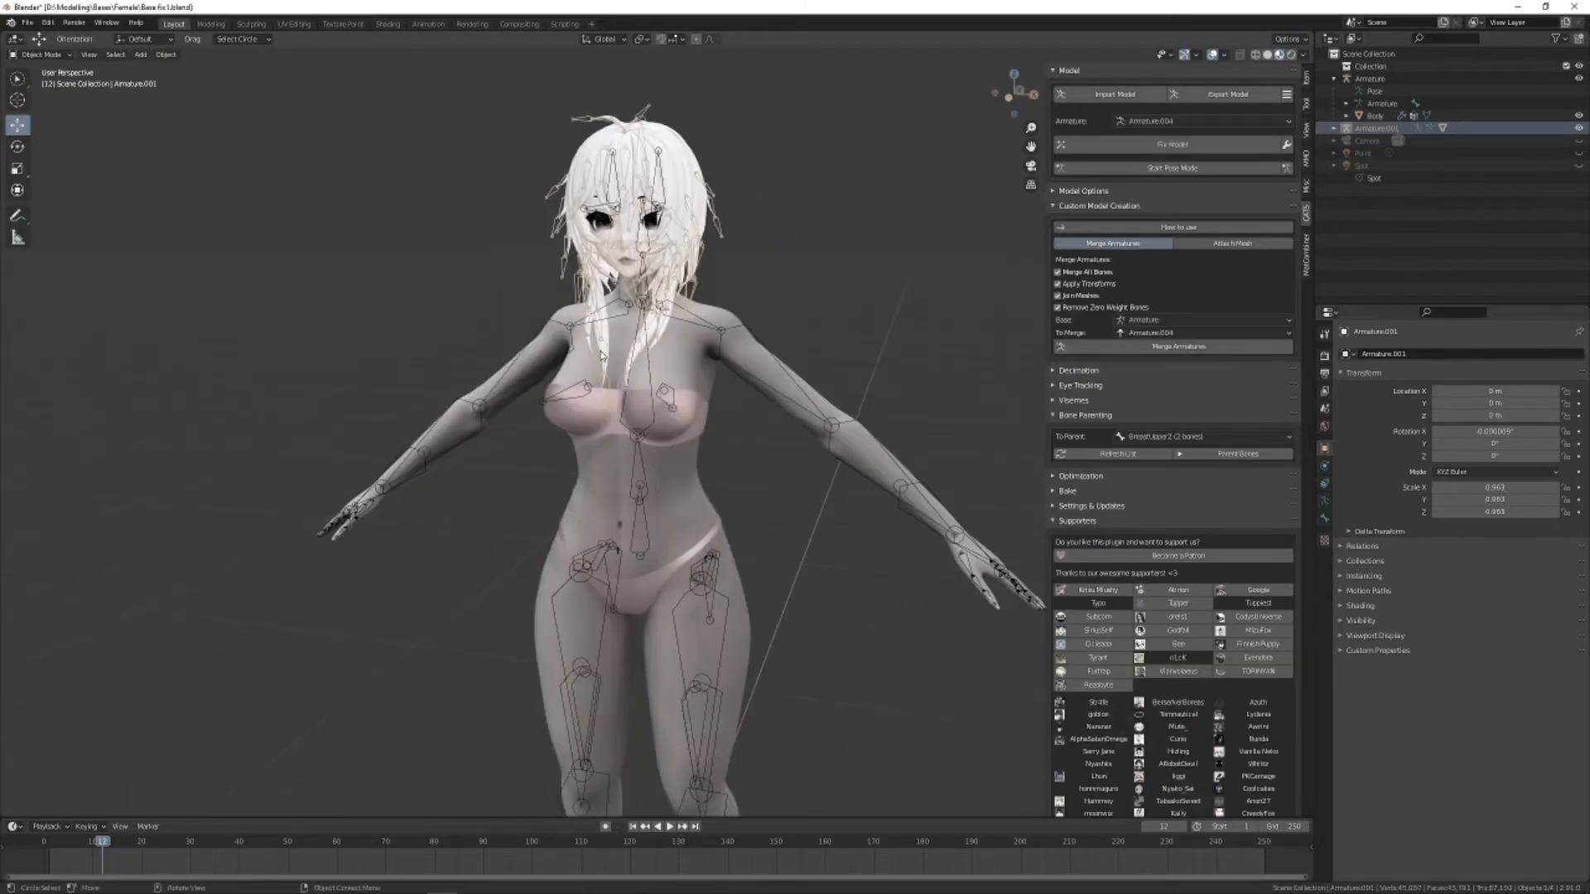
Shift the imported hair armature slightly along the Y axis to line the hair up with the head.
{"action": "left_click", "coordinate": [952, 252]}
{"action": "middle_click_drag", "start_coordinate": [816, 277], "coordinate": [947, 287]}
{"action": "left_click", "coordinate": [609, 240]}
{"action": "scroll", "coordinate": [679, 227], "scroll_direction": "down", "scroll_amount": 4}
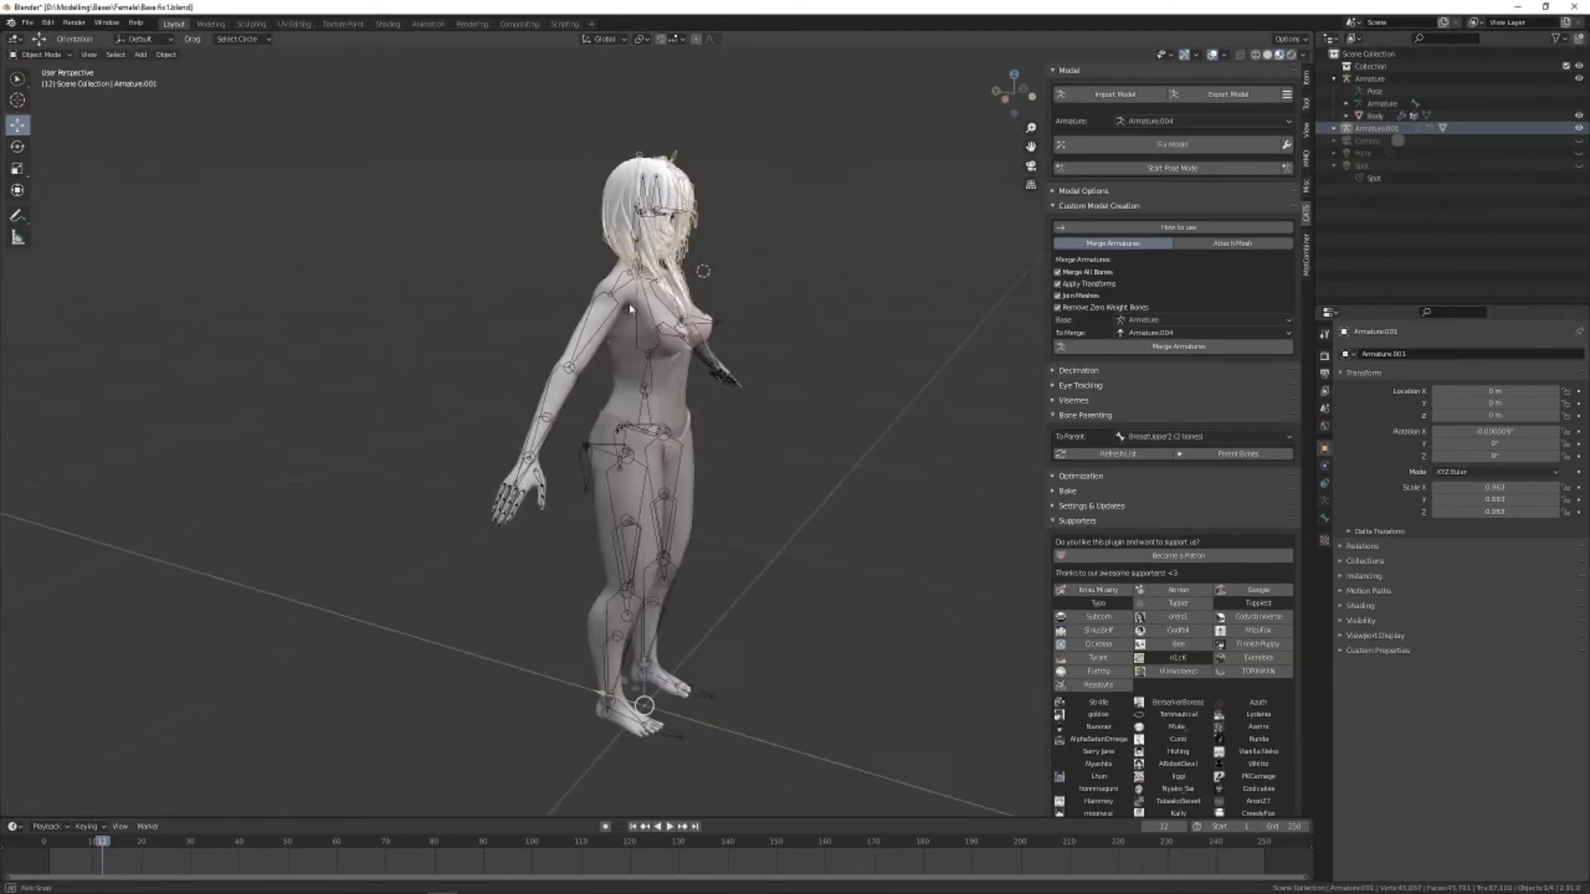
{"action": "middle_click_drag", "start_coordinate": [654, 496], "coordinate": [708, 488]}
{"action": "left_click_drag", "start_coordinate": [575, 729], "coordinate": [567, 730]}
{"action": "scroll", "coordinate": [592, 696], "scroll_direction": "up", "scroll_amount": 4}
{"action": "middle_click_drag", "start_coordinate": [745, 704], "coordinate": [530, 646]}
Refine the hair's fit on the head with further small moves of its armature along the Y axis.
{"action": "scroll", "coordinate": [592, 663], "scroll_direction": "down", "scroll_amount": 5}
{"action": "left_click_drag", "start_coordinate": [746, 701], "coordinate": [750, 701]}
{"action": "scroll", "coordinate": [533, 455], "scroll_direction": "up", "scroll_amount": 5}
{"action": "middle_click_drag", "start_coordinate": [699, 343], "coordinate": [442, 437], "text": "shift"}
{"action": "scroll", "coordinate": [614, 618], "scroll_direction": "down", "scroll_amount": 4}
{"action": "scroll", "coordinate": [441, 437], "scroll_direction": "up", "scroll_amount": 4}
{"action": "middle_click_drag", "start_coordinate": [290, 430], "coordinate": [766, 663]}
{"action": "key", "text": "g"}
{"action": "key", "text": "y"}
{"action": "left_click", "coordinate": [435, 629]}
{"action": "middle_click_drag", "start_coordinate": [613, 563], "coordinate": [746, 365]}
{"action": "scroll", "coordinate": [745, 366], "scroll_direction": "down", "scroll_amount": 5}
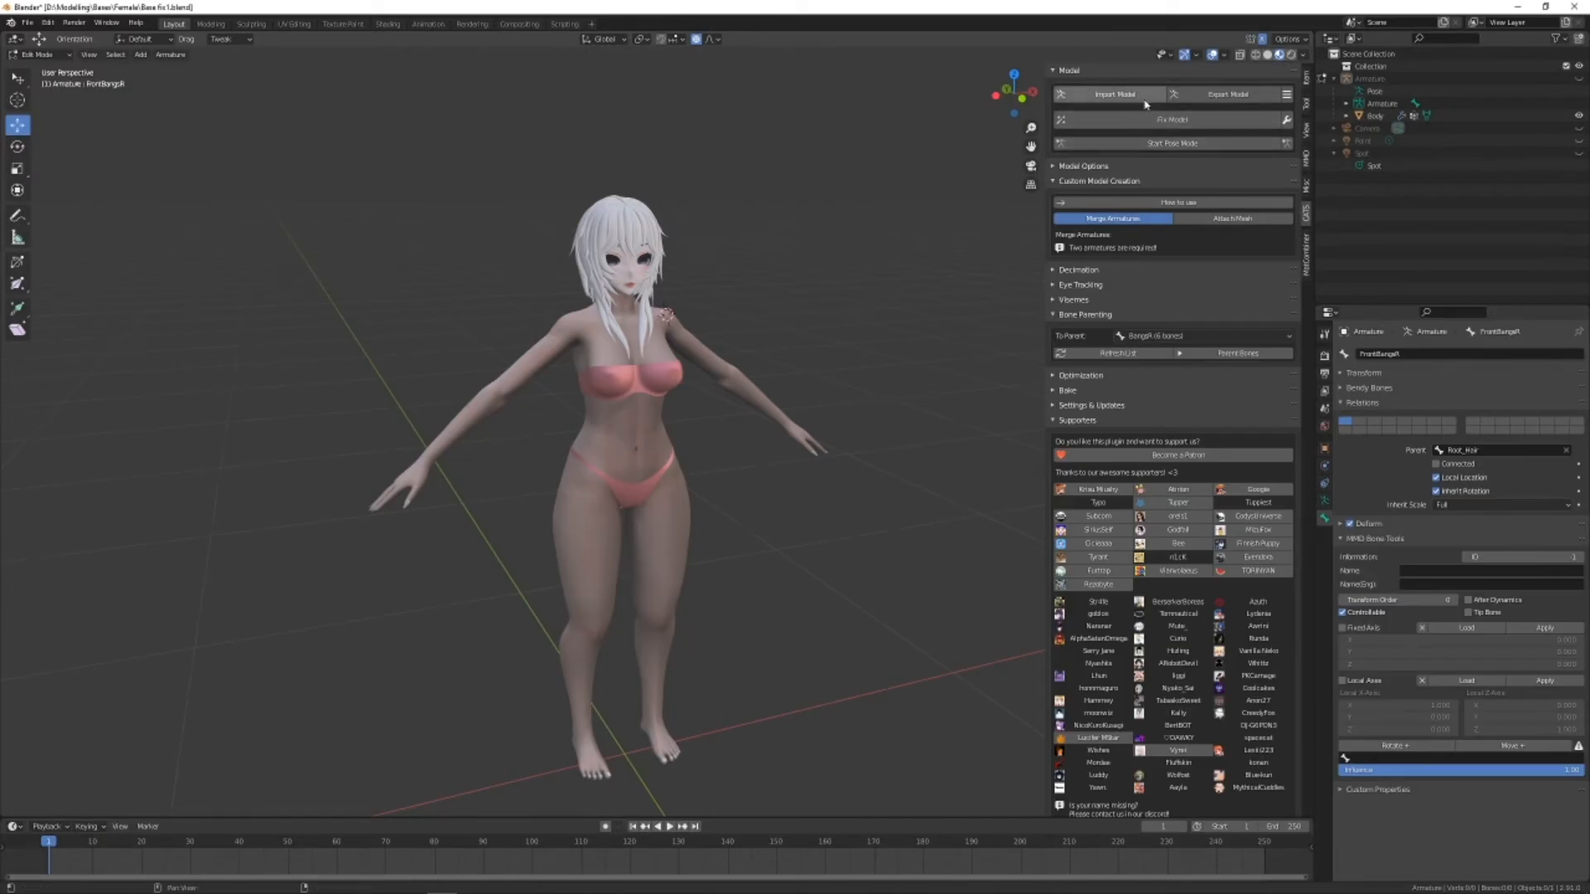
Import the Female Sporty Outfit FBX model from the Sport Outfit folder.
{"action": "left_click", "coordinate": [1114, 95]}
{"action": "left_click", "coordinate": [575, 255]}
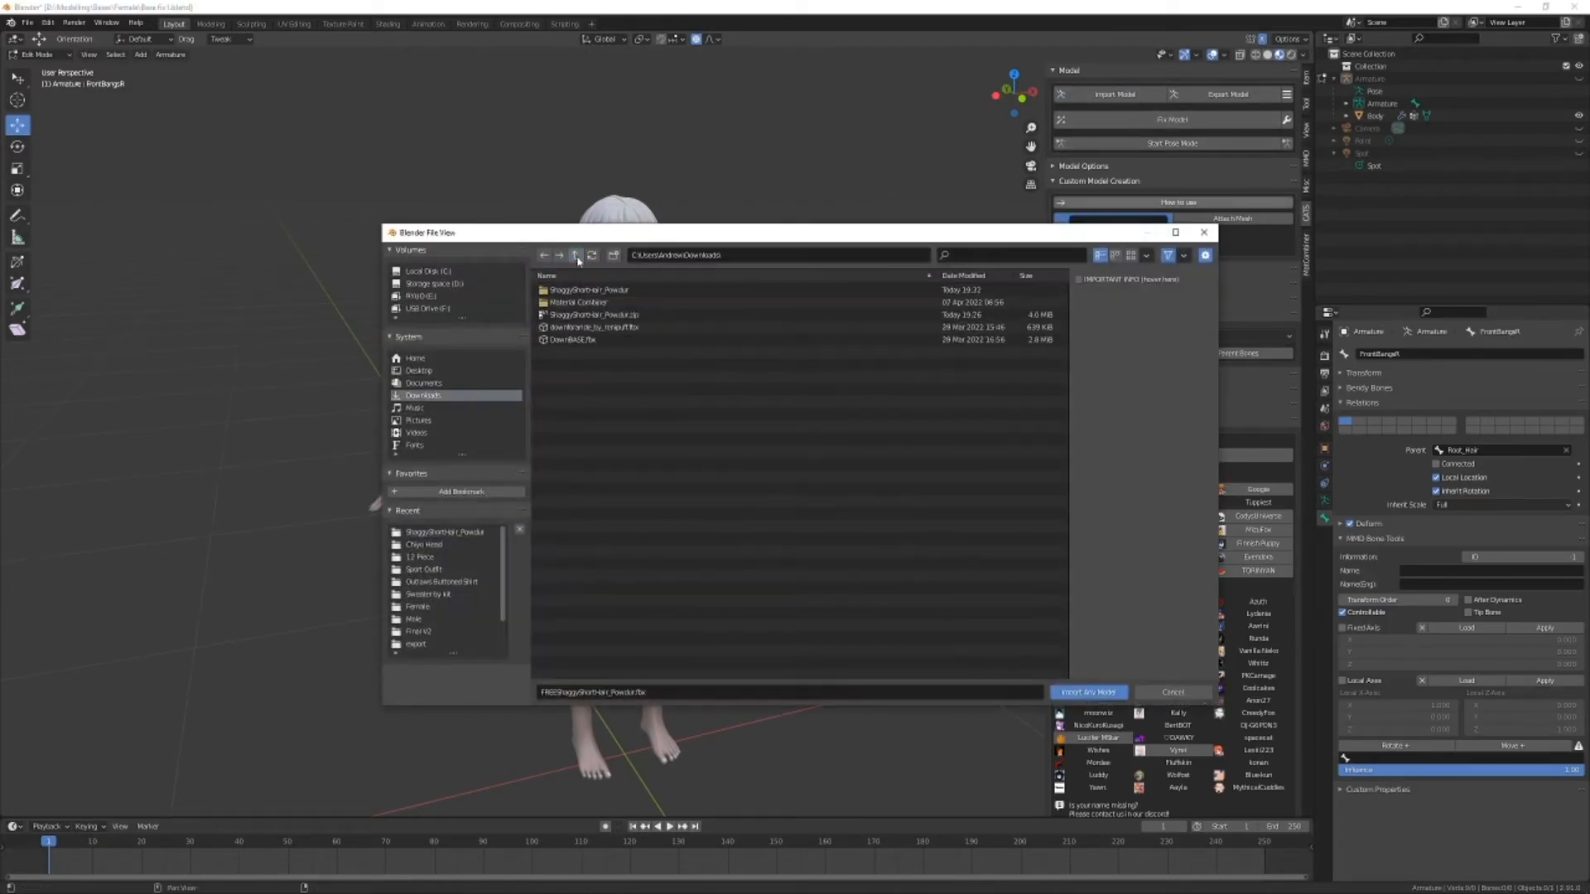
{"action": "left_click", "coordinate": [575, 255]}
{"action": "scroll", "coordinate": [574, 660], "scroll_direction": "down", "scroll_amount": 2}
{"action": "scroll", "coordinate": [572, 655], "scroll_direction": "up", "scroll_amount": 2}
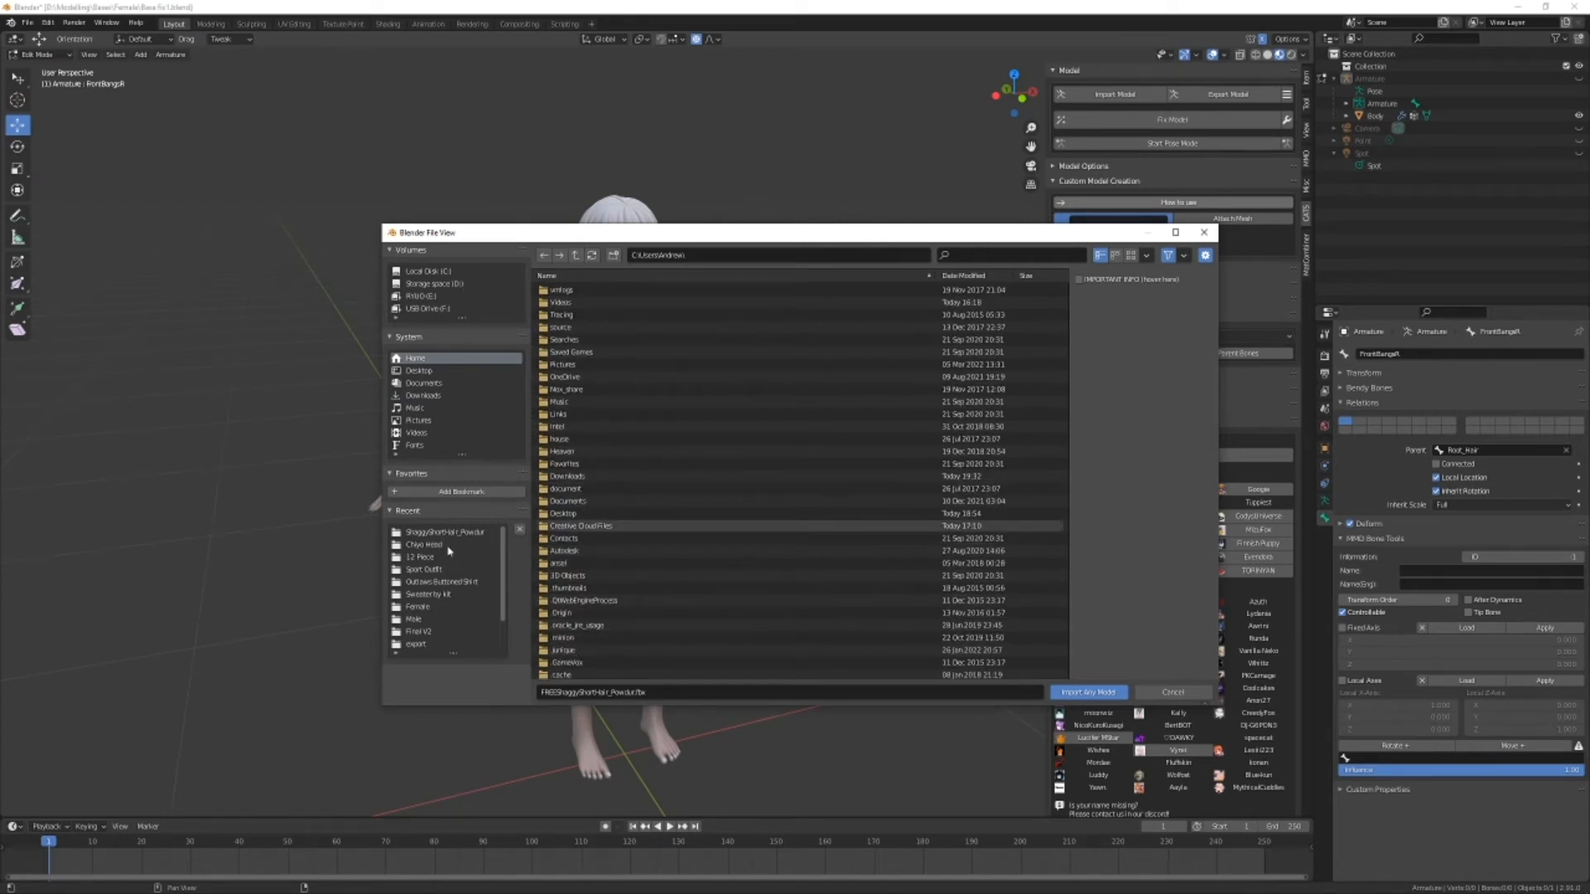
{"action": "left_click", "coordinate": [433, 573]}
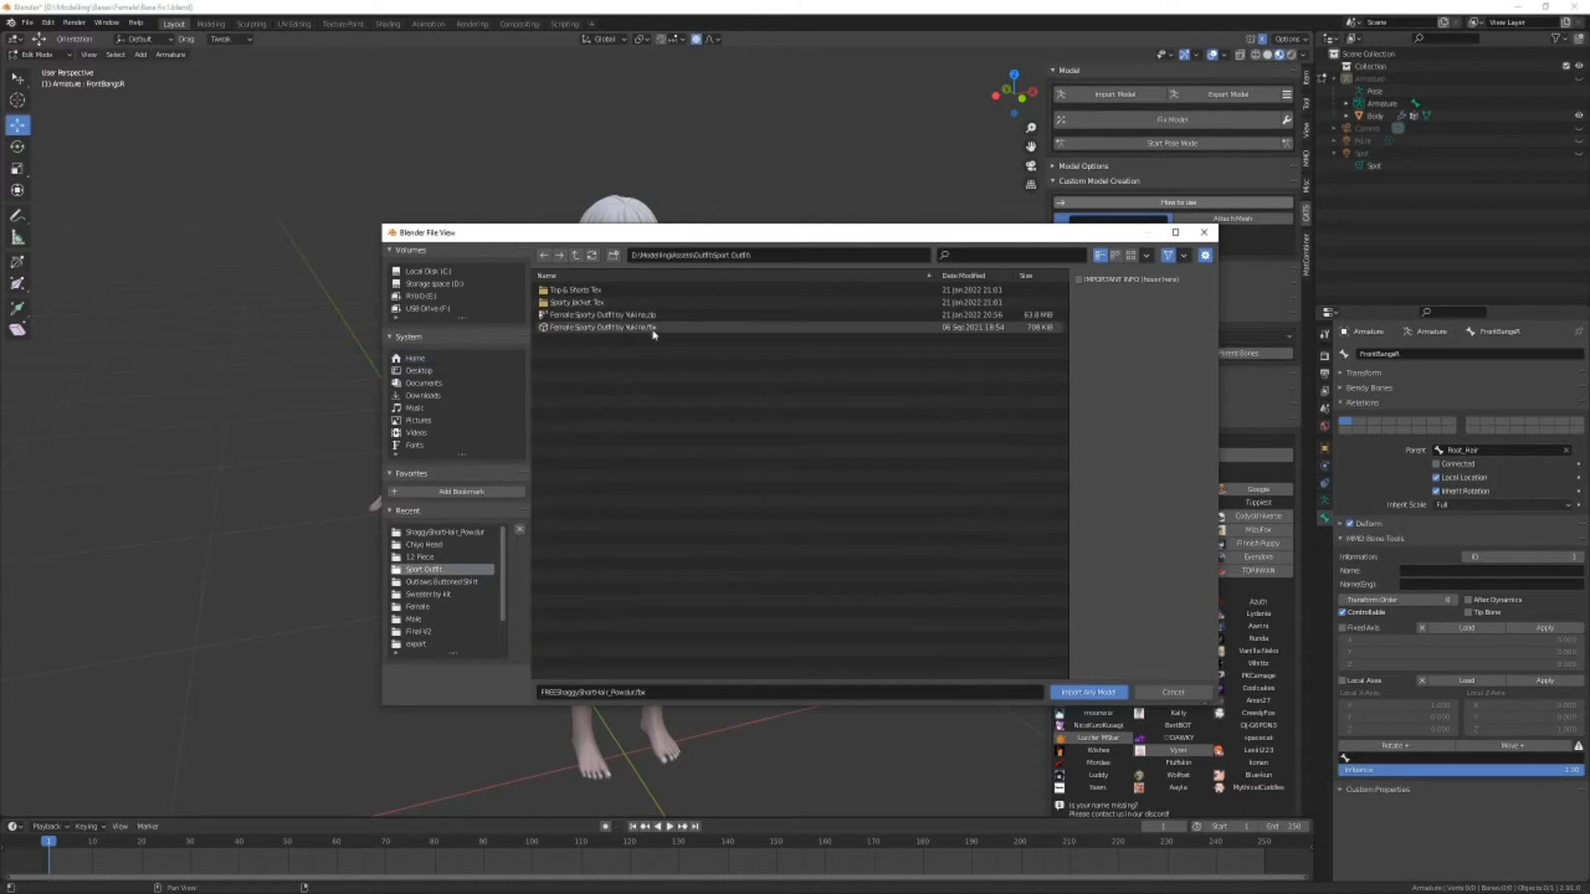
{"action": "double_click", "coordinate": [685, 323]}
{"action": "scroll", "coordinate": [831, 278], "scroll_direction": "up", "scroll_amount": 5}
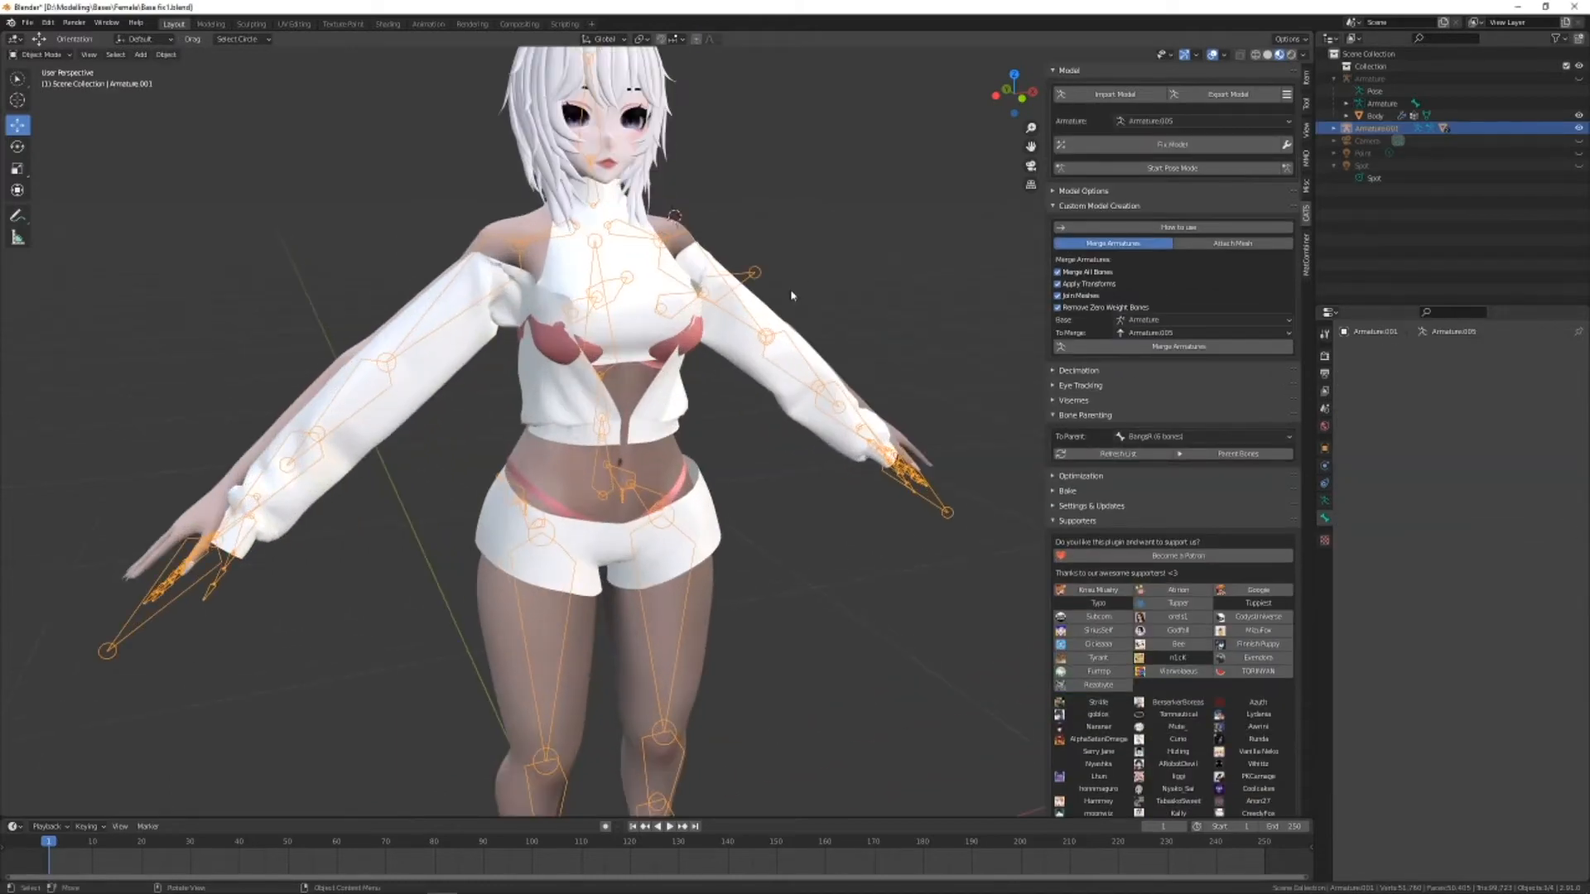
Move the outfit armature slightly along the Y axis to line the clothing up with the body.
{"action": "middle_click_drag", "start_coordinate": [675, 418], "coordinate": [958, 383]}
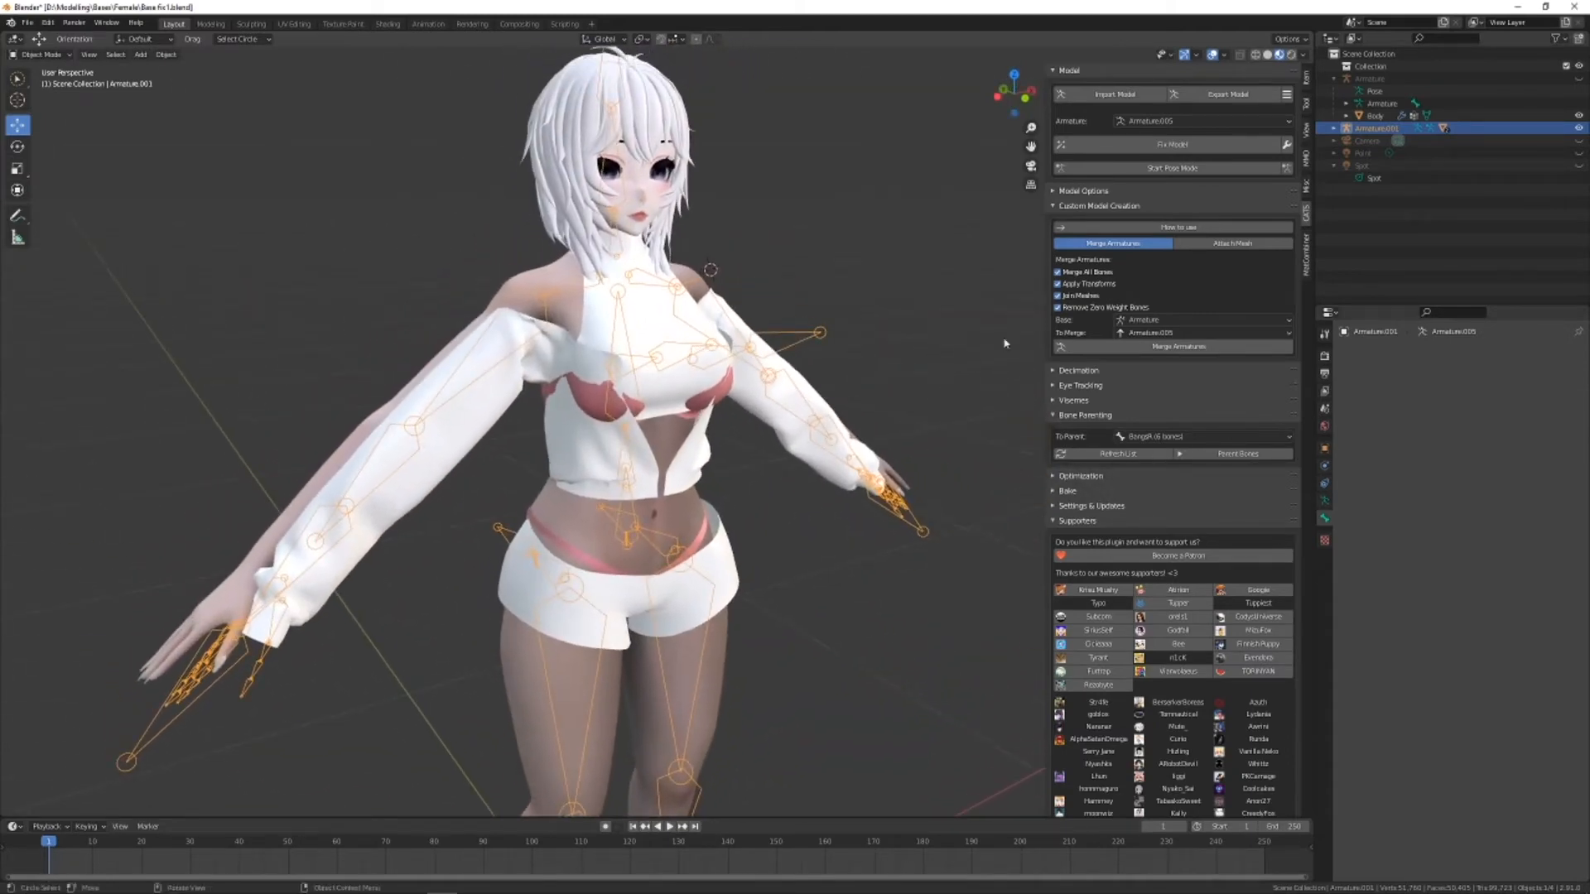
{"action": "middle_click_drag", "start_coordinate": [818, 373], "coordinate": [812, 274], "text": "shift"}
{"action": "scroll", "coordinate": [807, 286], "scroll_direction": "down", "scroll_amount": 5}
{"action": "middle_click_drag", "start_coordinate": [745, 516], "coordinate": [875, 542]}
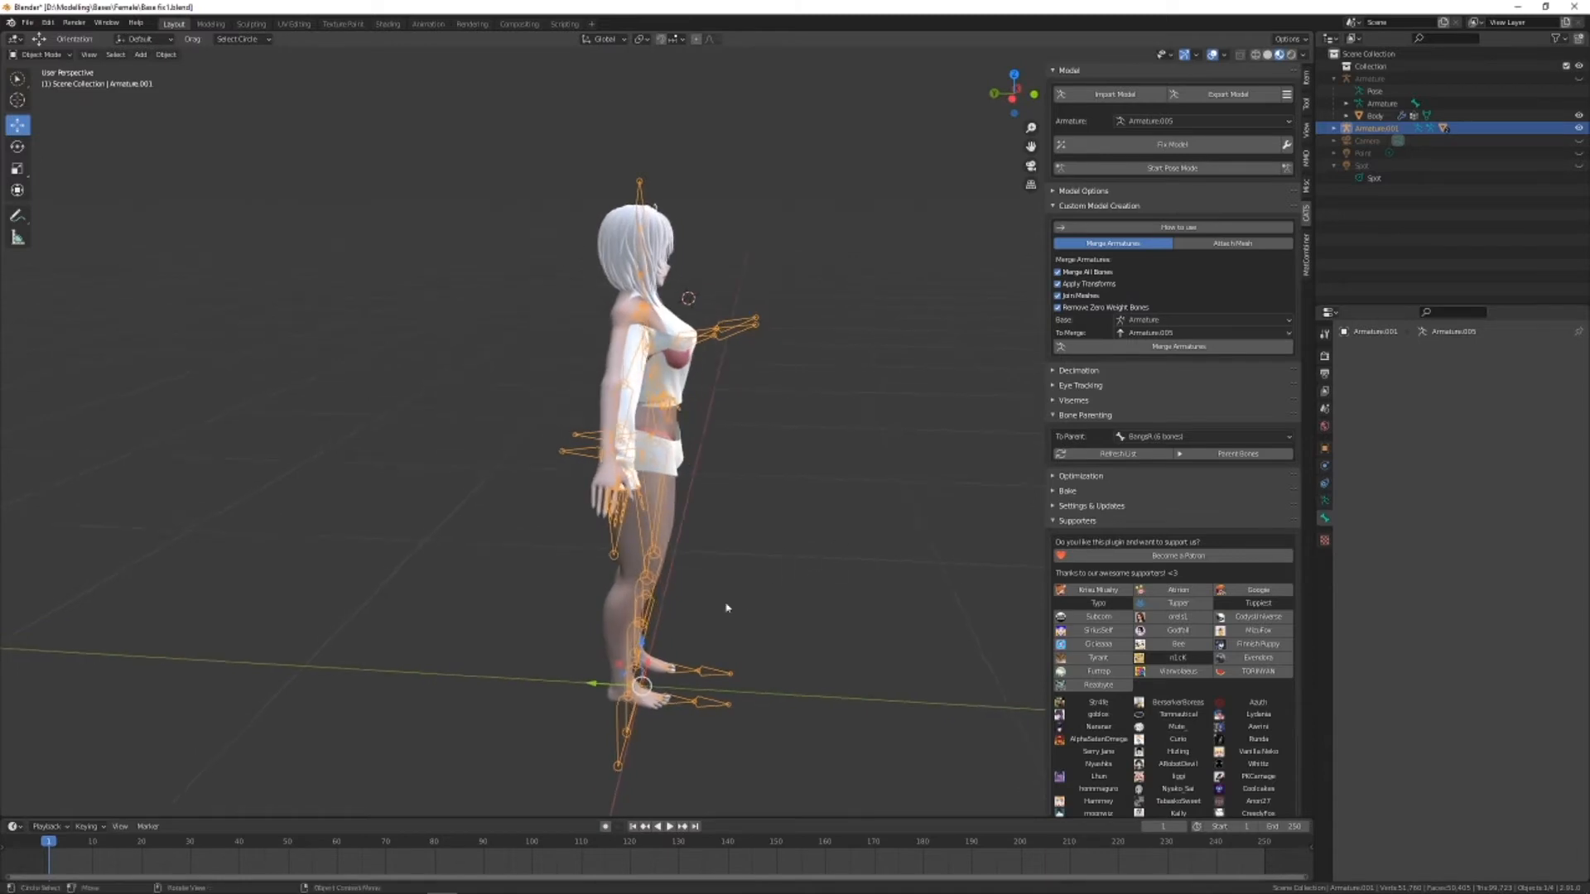
{"action": "left_click_drag", "start_coordinate": [604, 685], "coordinate": [598, 685]}
{"action": "middle_click_drag", "start_coordinate": [598, 681], "coordinate": [633, 709]}
{"action": "left_click_drag", "start_coordinate": [585, 639], "coordinate": [586, 640]}
{"action": "left_click_drag", "start_coordinate": [586, 640], "coordinate": [586, 639]}
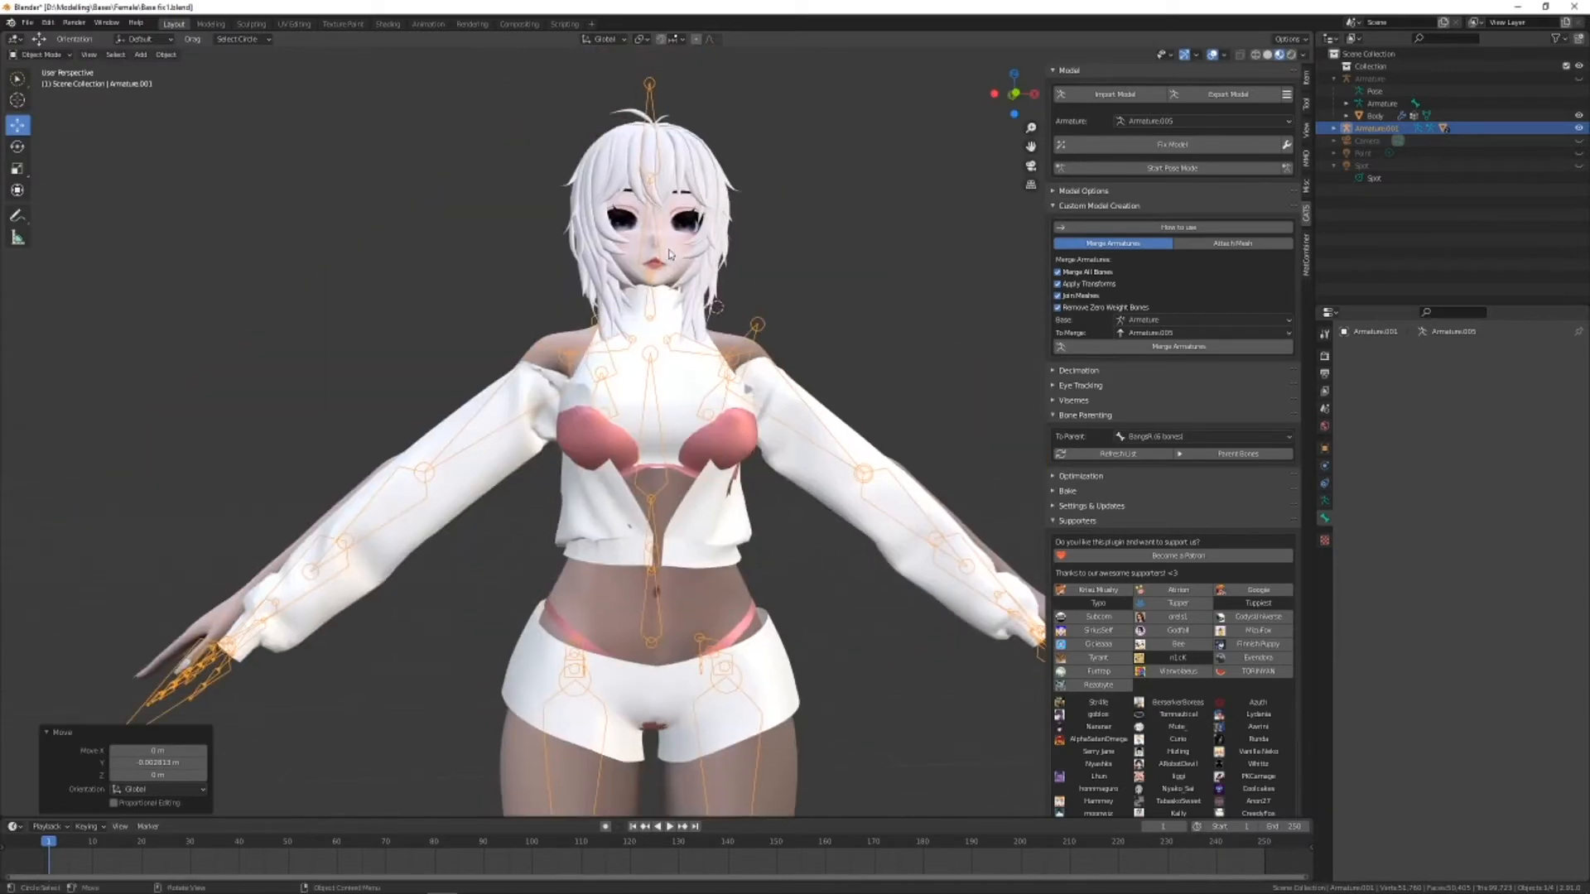
Fine-tune the outfit armature's Y position so the jacket and shorts sit closer to the body.
{"action": "middle_click_drag", "start_coordinate": [409, 387], "coordinate": [906, 515]}
{"action": "scroll", "coordinate": [906, 515], "scroll_direction": "down", "scroll_amount": 2}
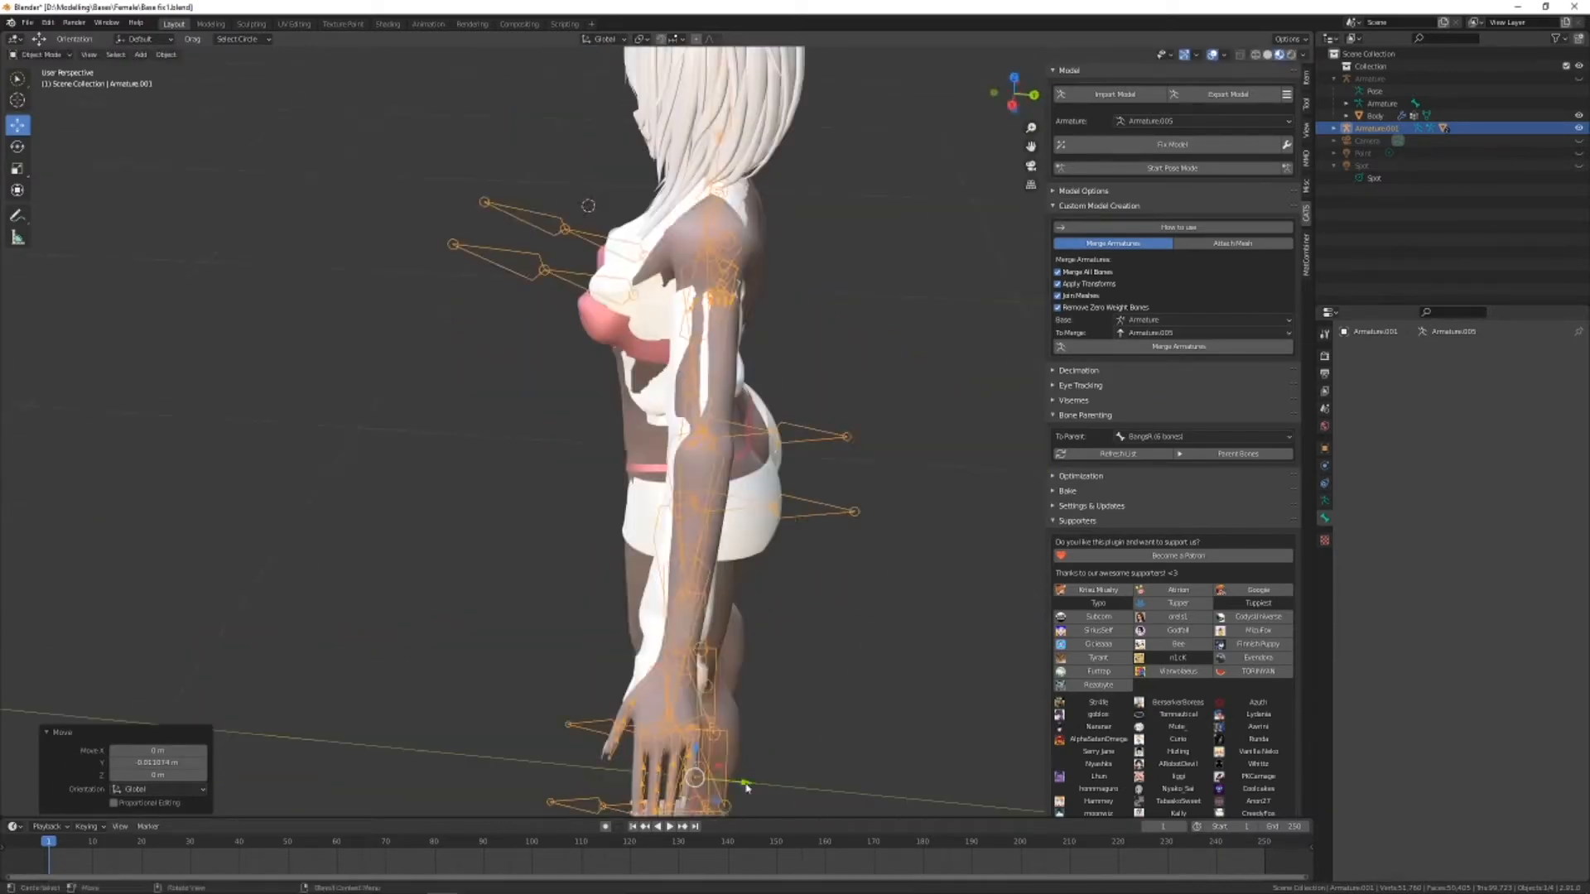
{"action": "left_click_drag", "start_coordinate": [746, 787], "coordinate": [738, 785]}
{"action": "middle_click_drag", "start_coordinate": [571, 656], "coordinate": [735, 597]}
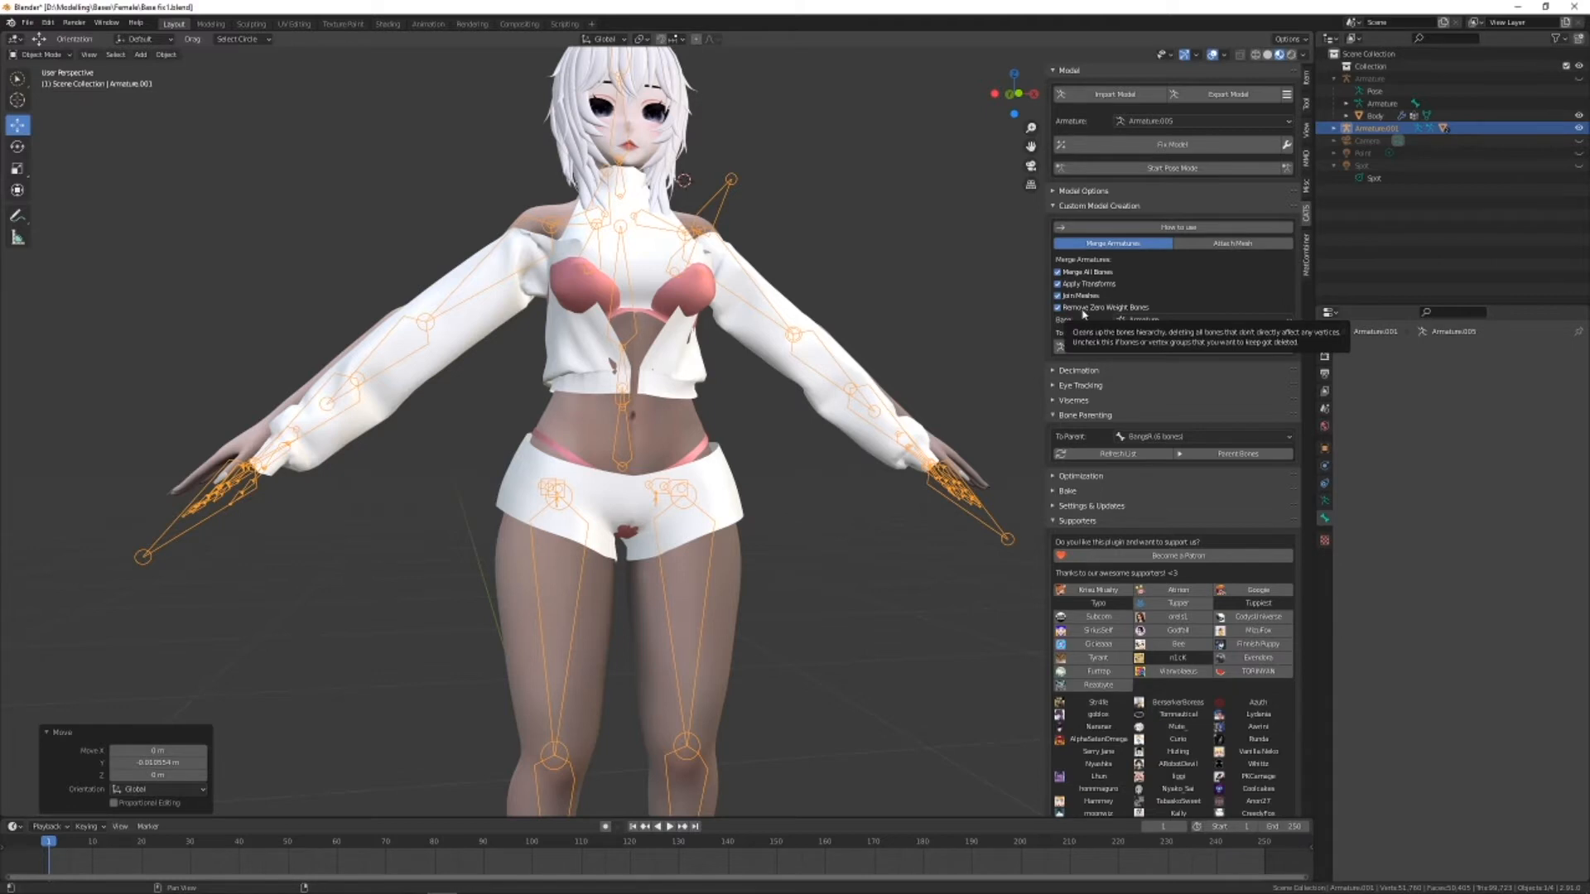
Merge the outfit armature into the base armature, with transforms applied, meshes joined and zero weight bones removed.
{"action": "left_click", "coordinate": [1207, 346]}
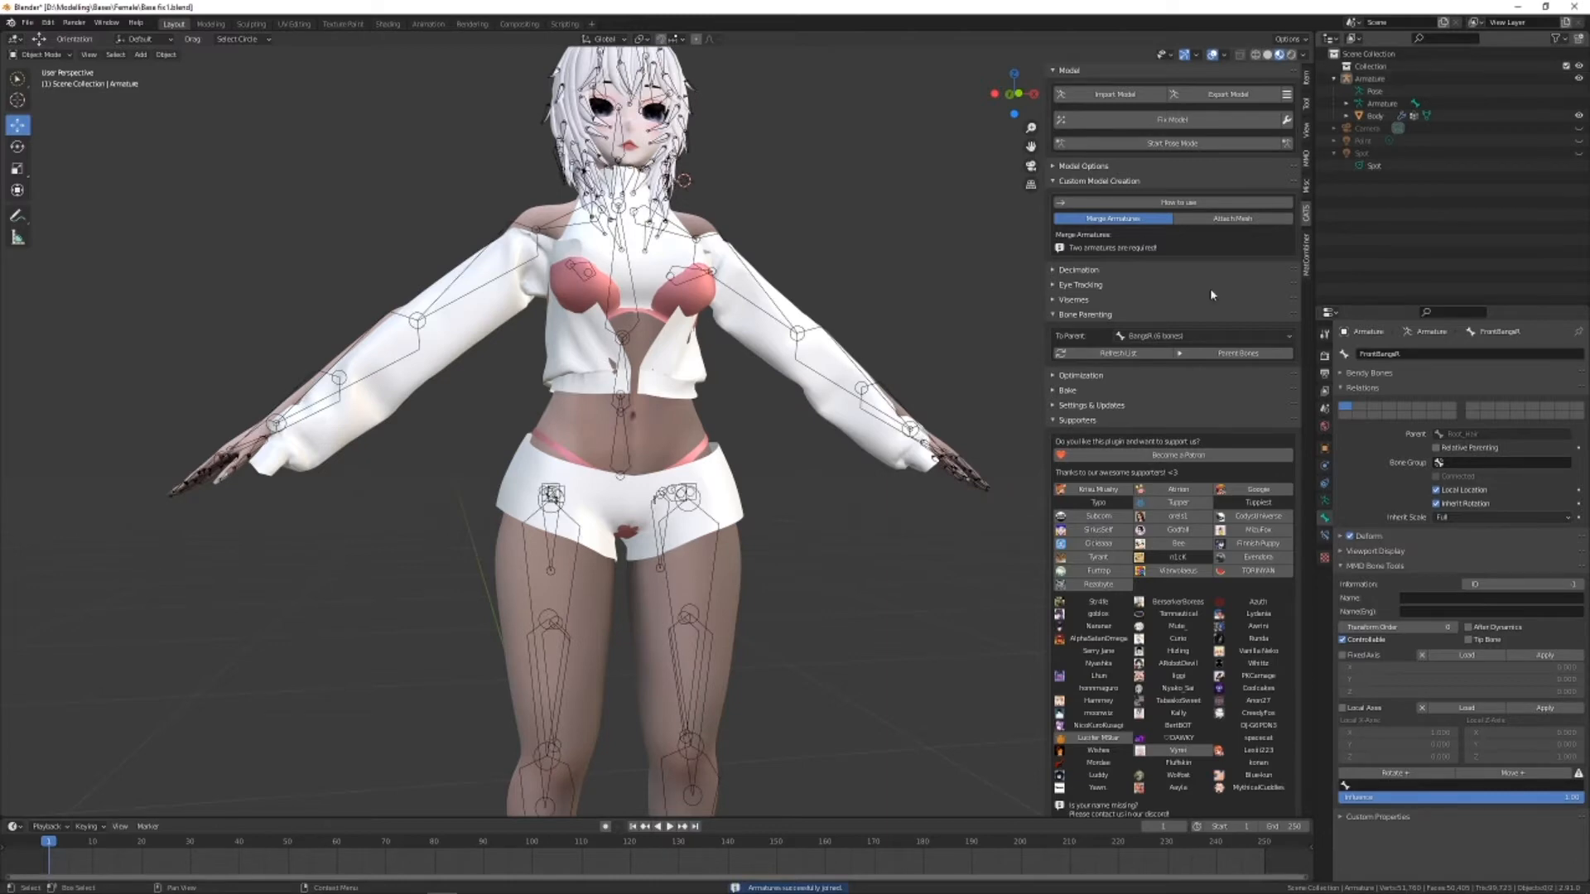
{"action": "middle_click_drag", "start_coordinate": [820, 383], "coordinate": [598, 282]}
{"action": "scroll", "coordinate": [828, 306], "scroll_direction": "up", "scroll_amount": 3}
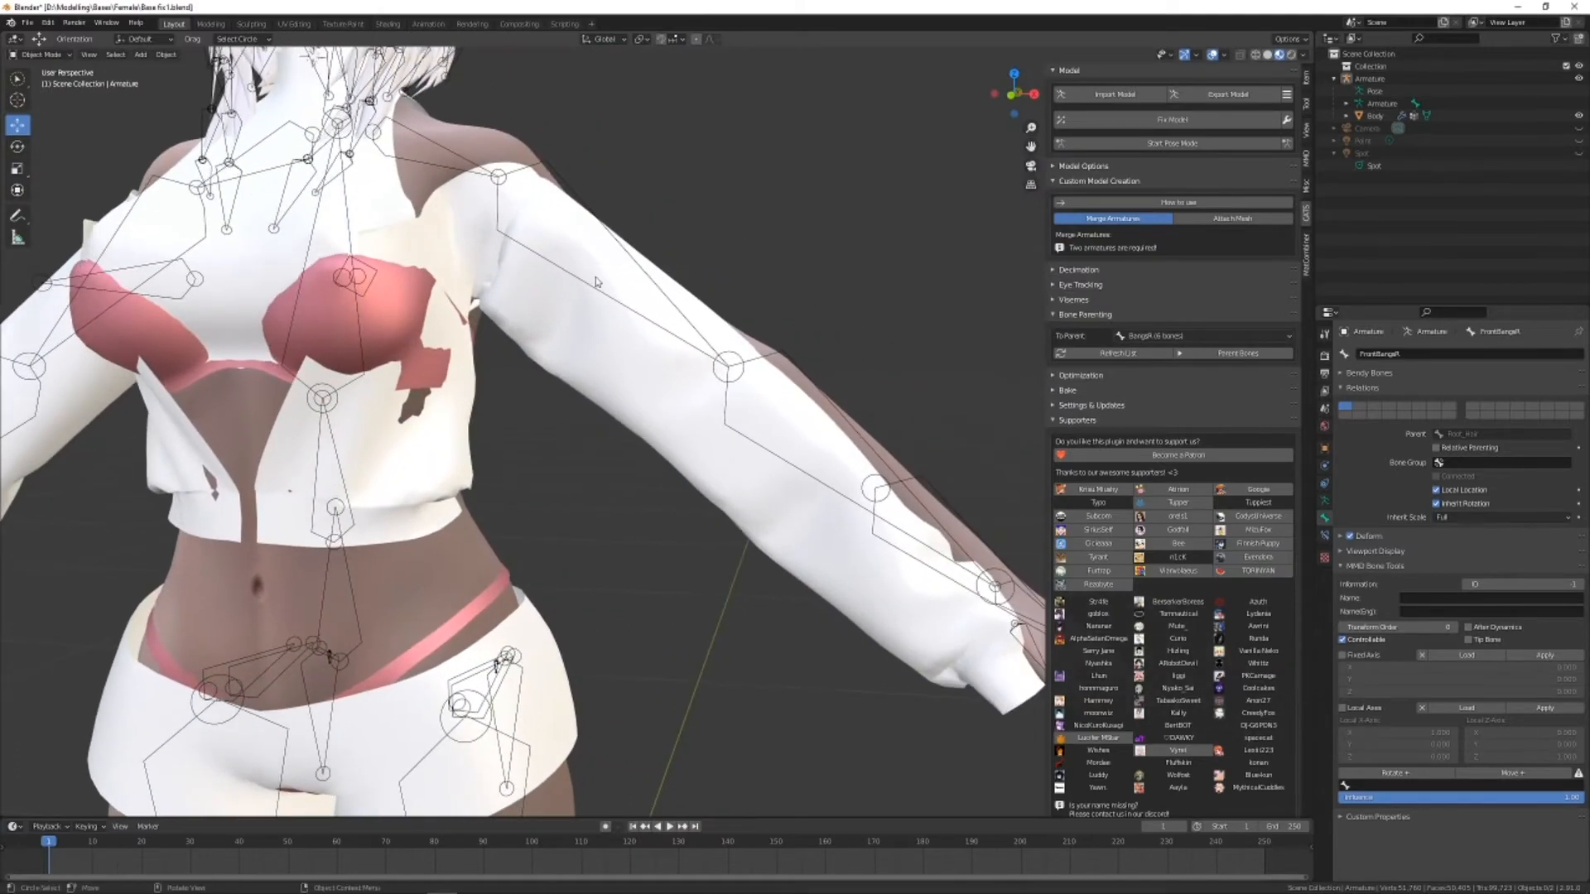
{"action": "middle_click_drag", "start_coordinate": [935, 542], "coordinate": [577, 392]}
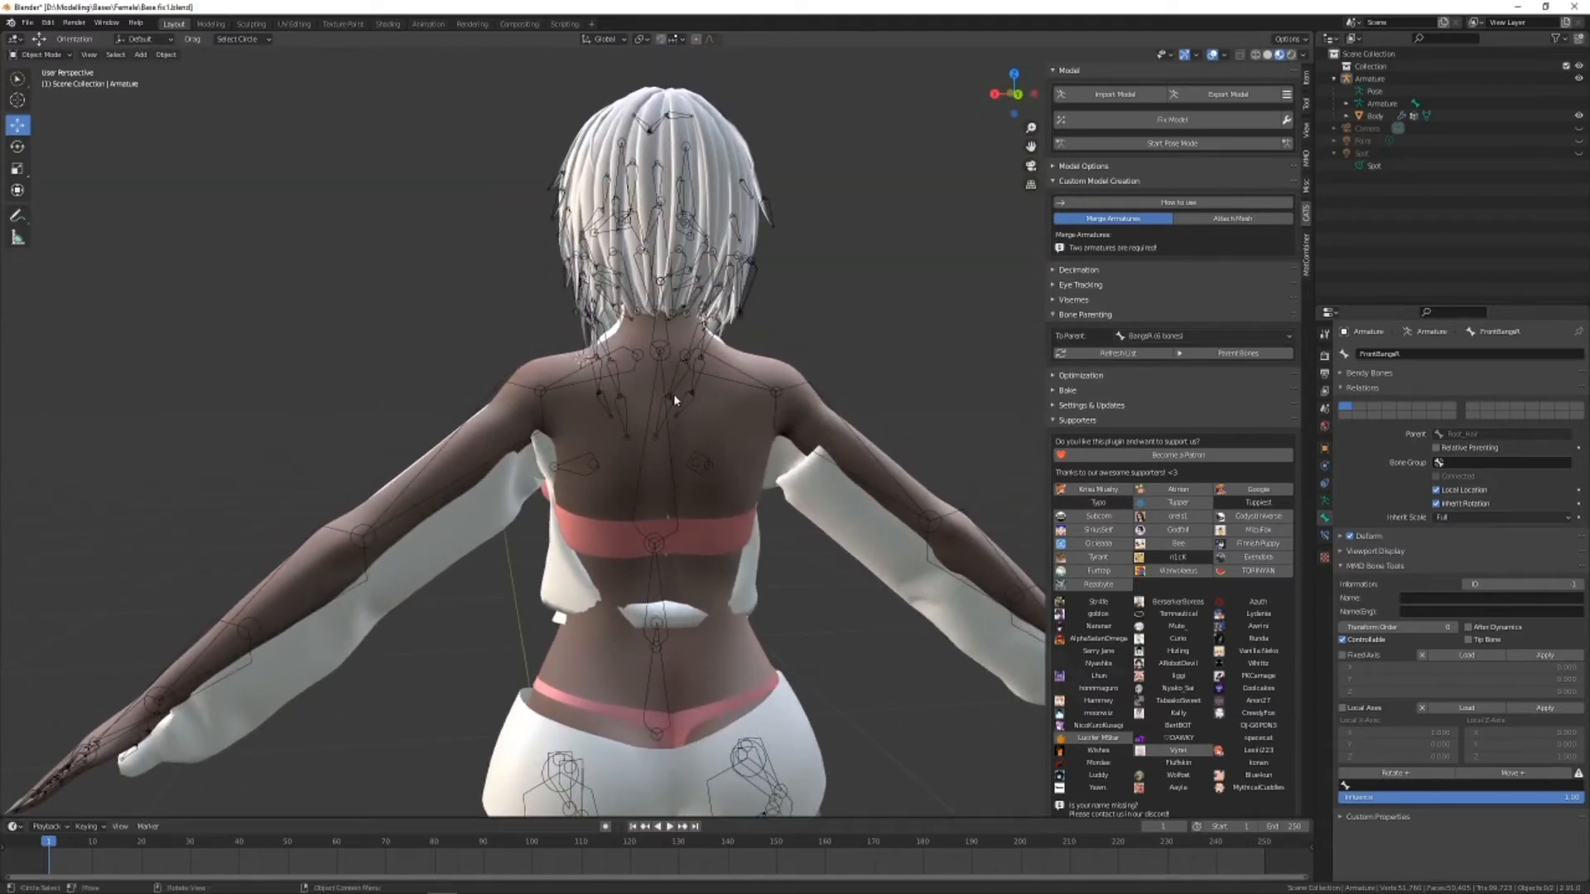
{"action": "middle_click_drag", "start_coordinate": [673, 394], "coordinate": [666, 74]}
{"action": "scroll", "coordinate": [538, 762], "scroll_direction": "down", "scroll_amount": 3}
{"action": "middle_click_drag", "start_coordinate": [536, 674], "coordinate": [953, 431]}
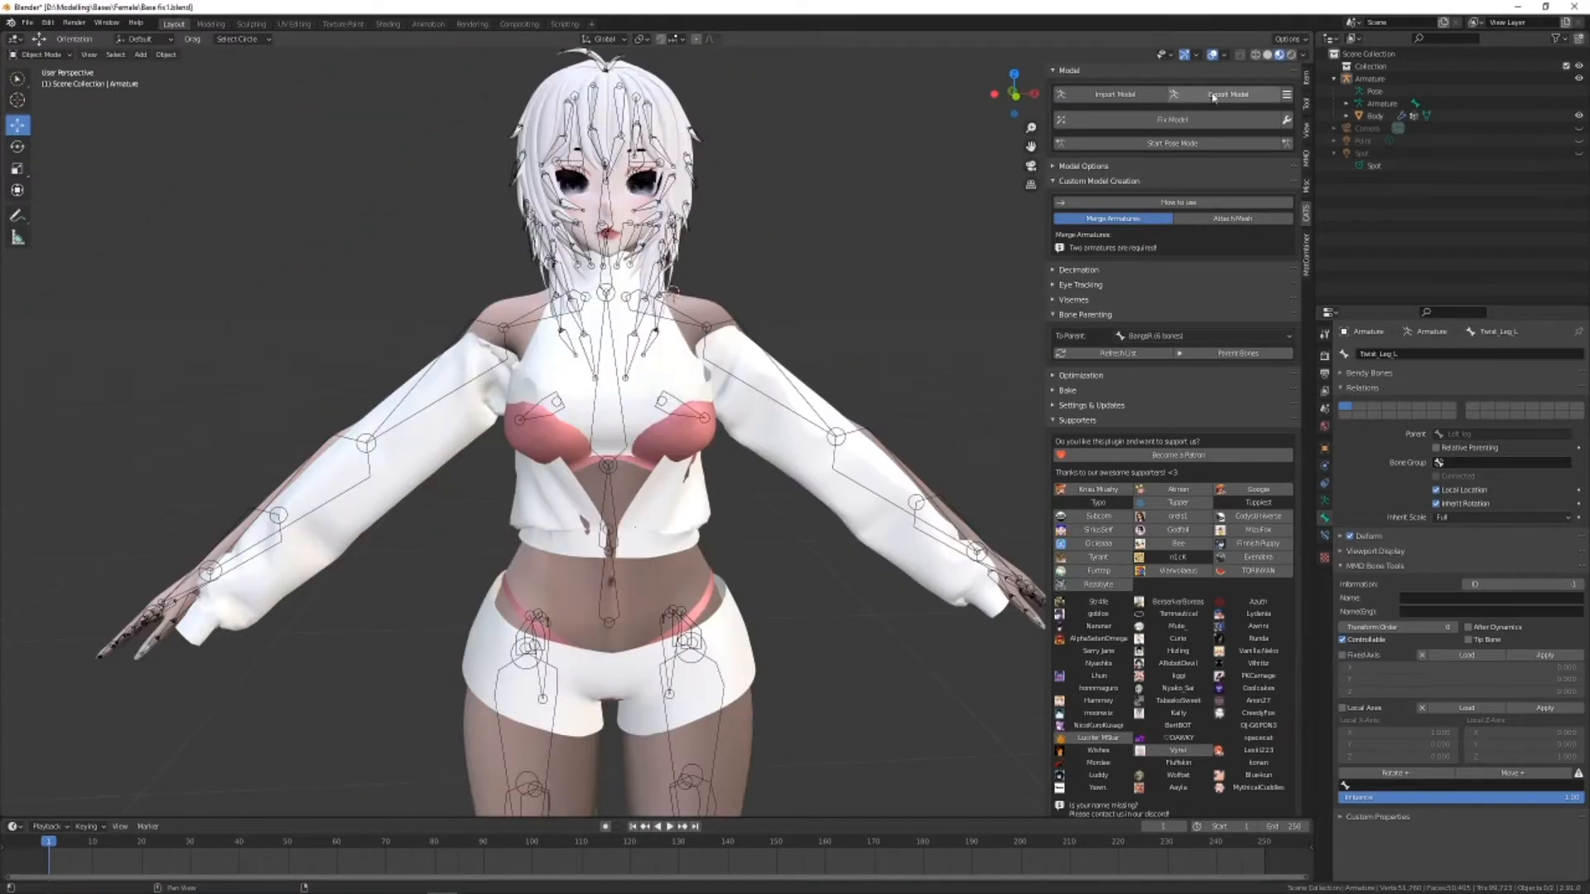
Separate the avatar's joined mesh by materials and deselect the resulting parts.
{"action": "left_click", "coordinate": [1091, 165]}
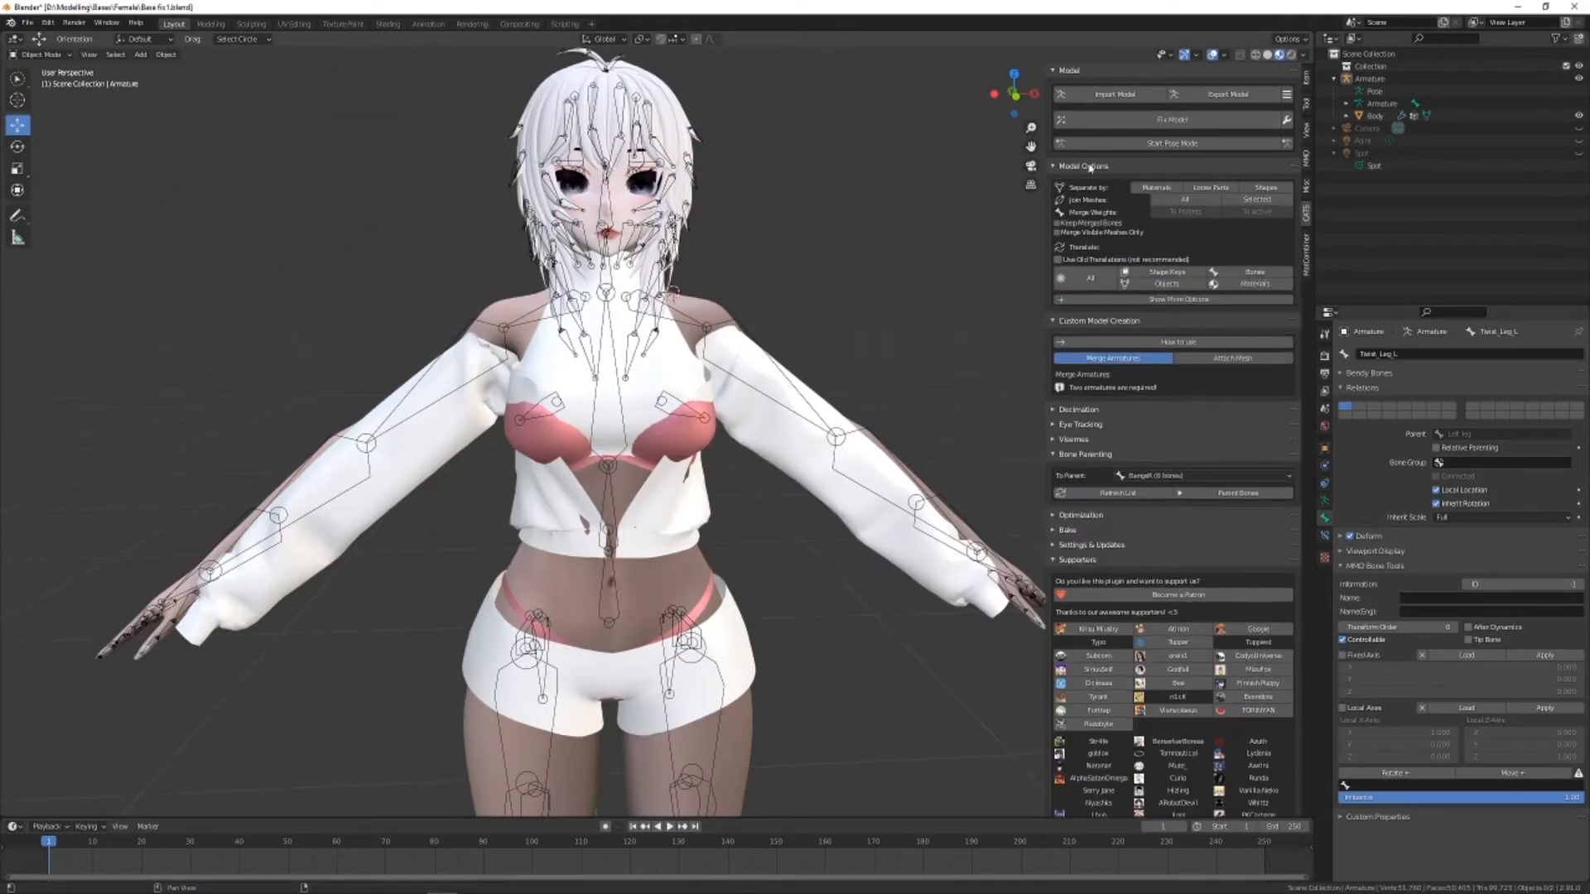
{"action": "left_click", "coordinate": [1152, 189]}
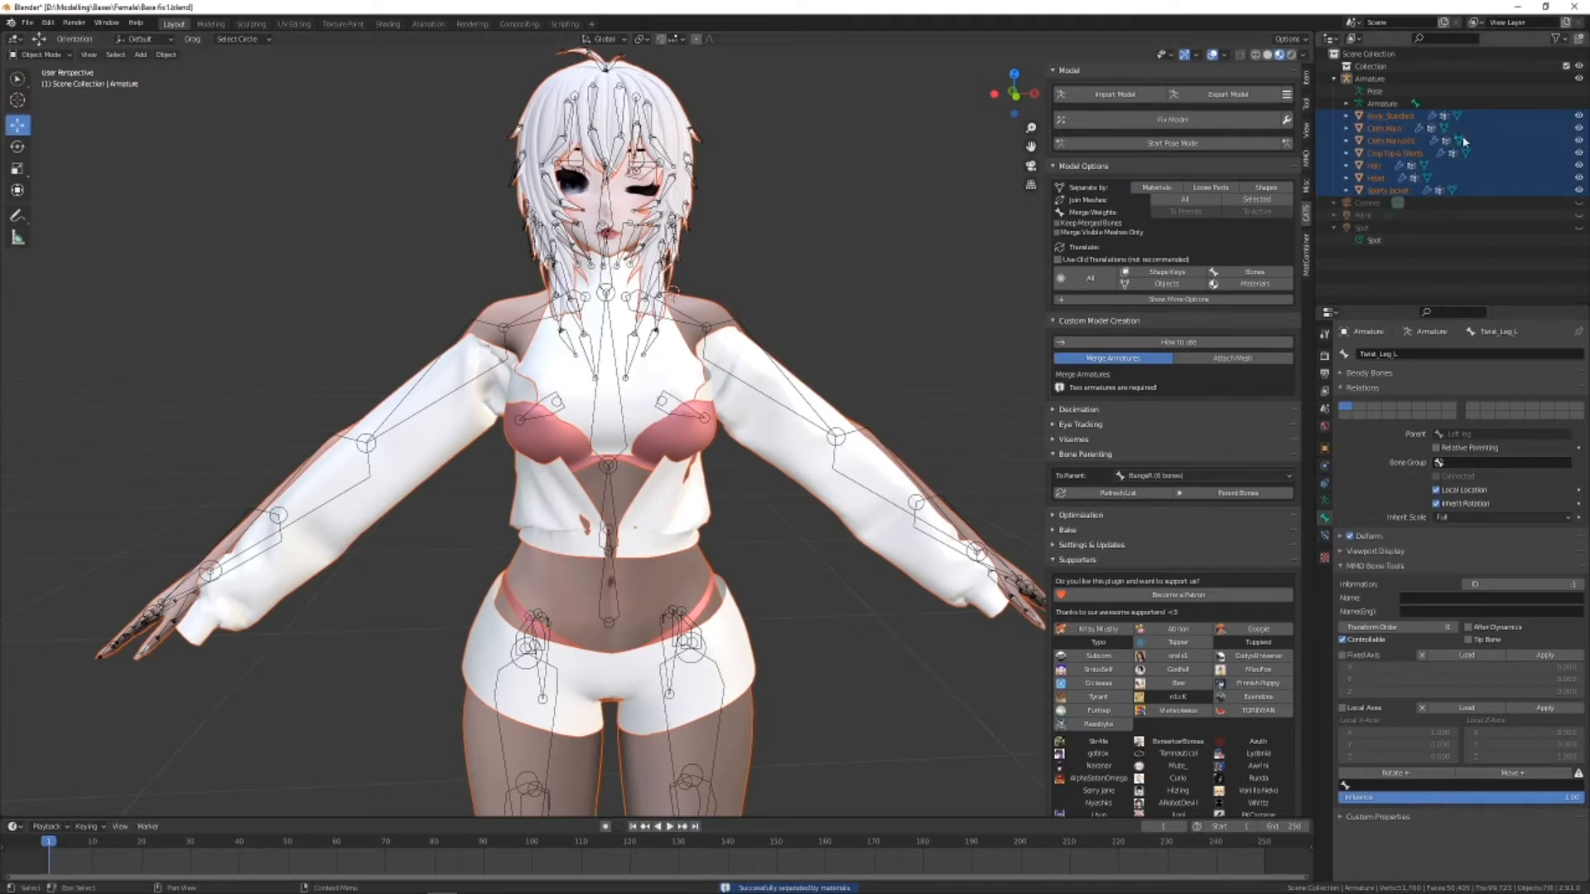
{"action": "left_click", "coordinate": [1025, 259]}
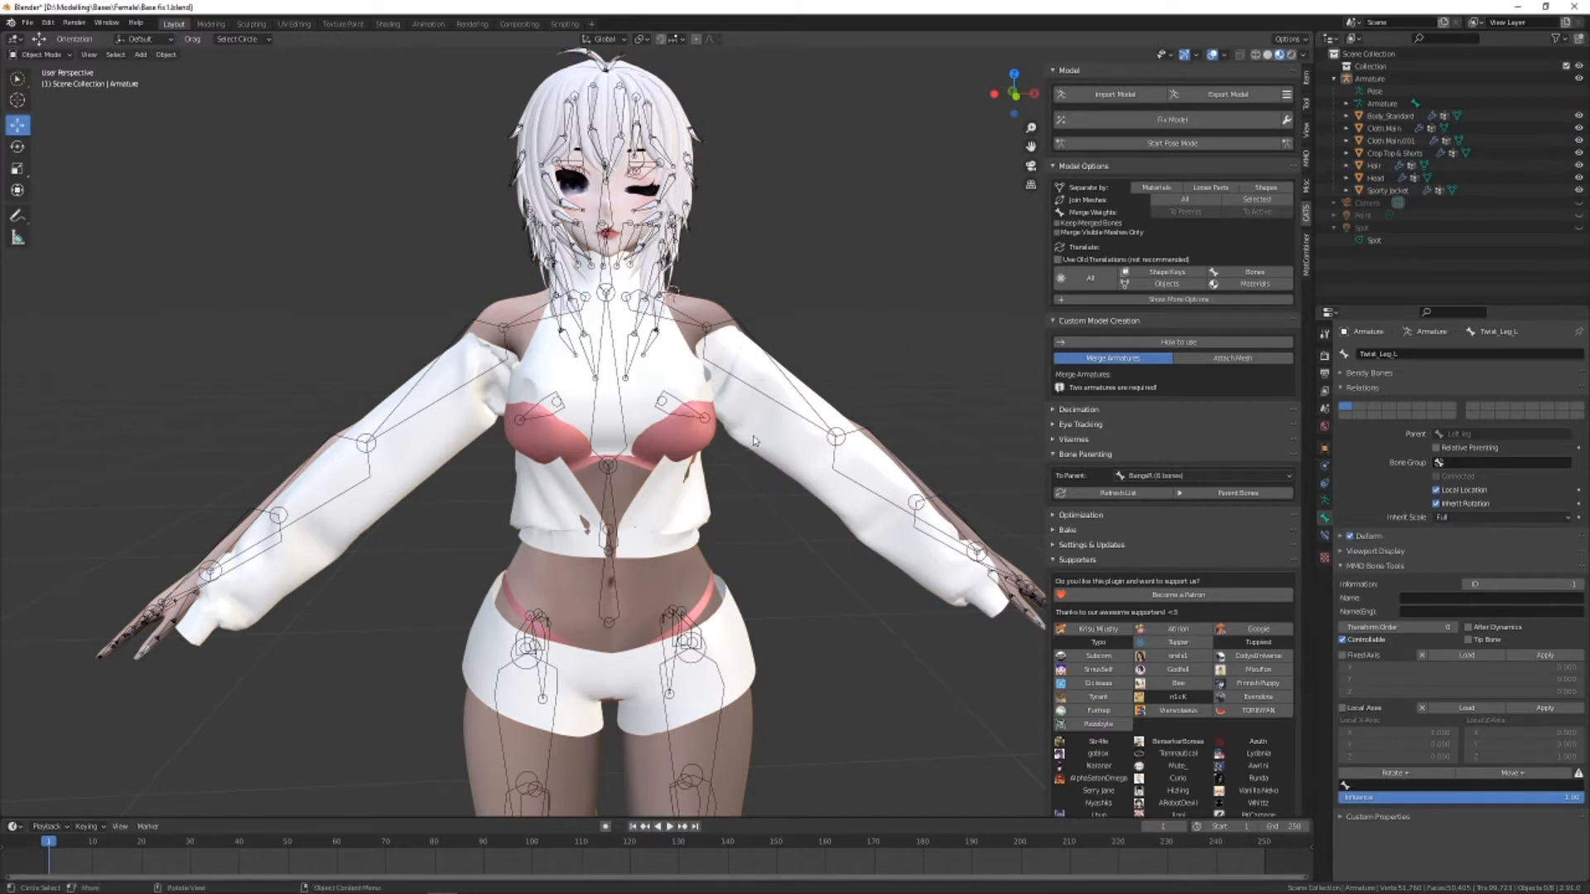
Hide the Sporty Jacket mesh and select the Crop Top & Shorts mesh.
{"action": "left_click", "coordinate": [671, 381]}
{"action": "key", "text": "h"}
{"action": "left_click", "coordinate": [670, 381]}
Try moving the combined crop top and shorts about 0.27 m along the Y axis off the body, and undo the move.
{"action": "middle_click_drag", "start_coordinate": [733, 380], "coordinate": [791, 438]}
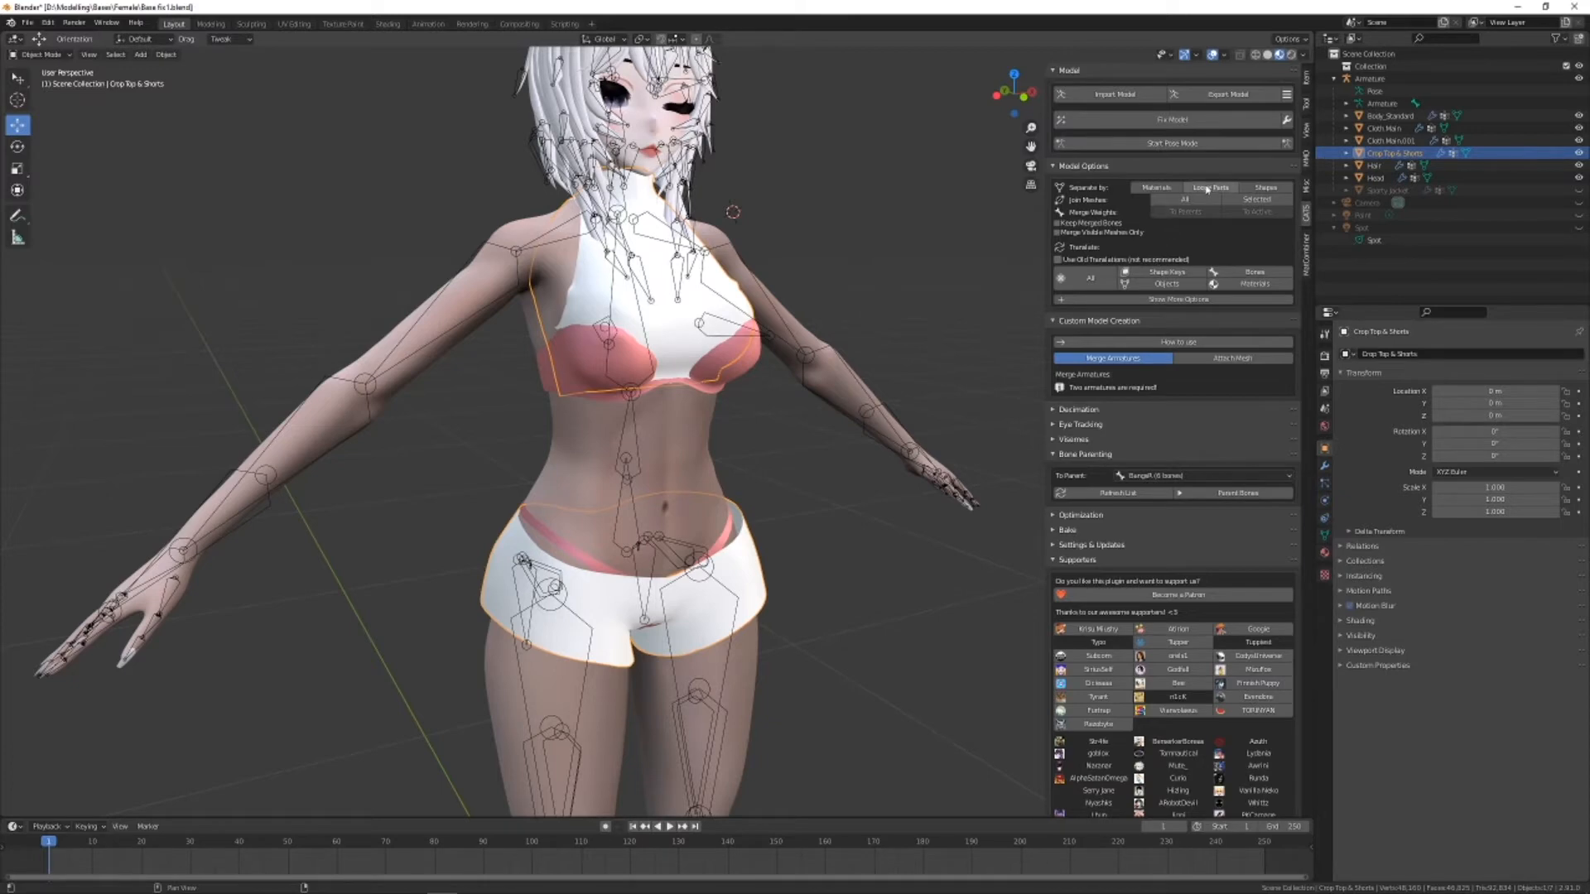
{"action": "middle_click_drag", "start_coordinate": [795, 433], "coordinate": [701, 553]}
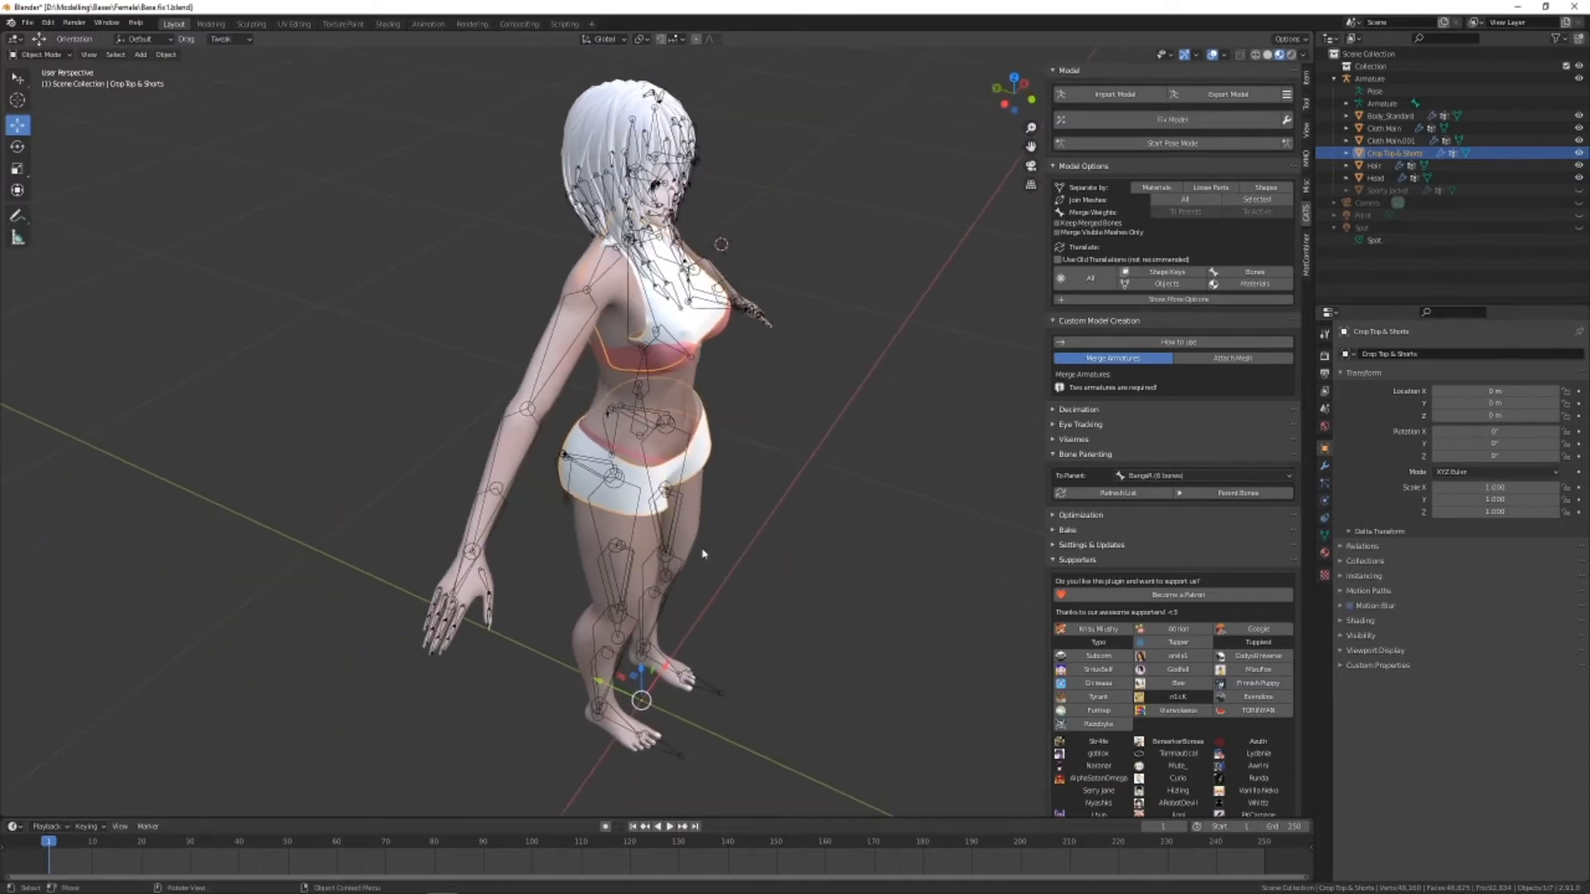
{"action": "left_click_drag", "start_coordinate": [589, 674], "coordinate": [700, 720]}
{"action": "middle_click_drag", "start_coordinate": [902, 383], "coordinate": [766, 244]}
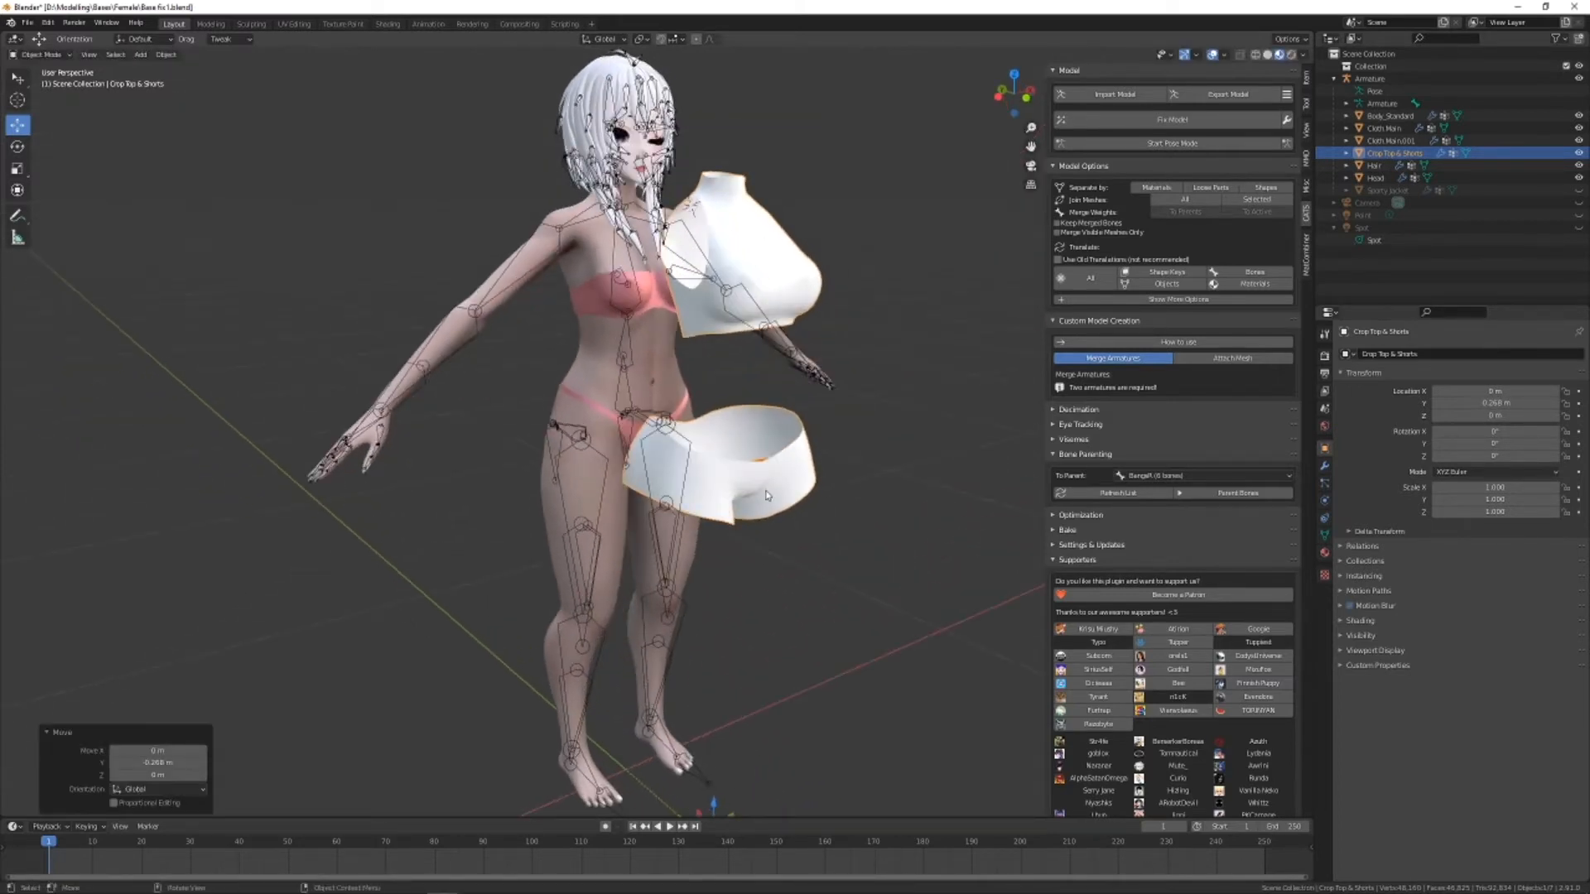
{"action": "key", "text": "ctrl+z"}
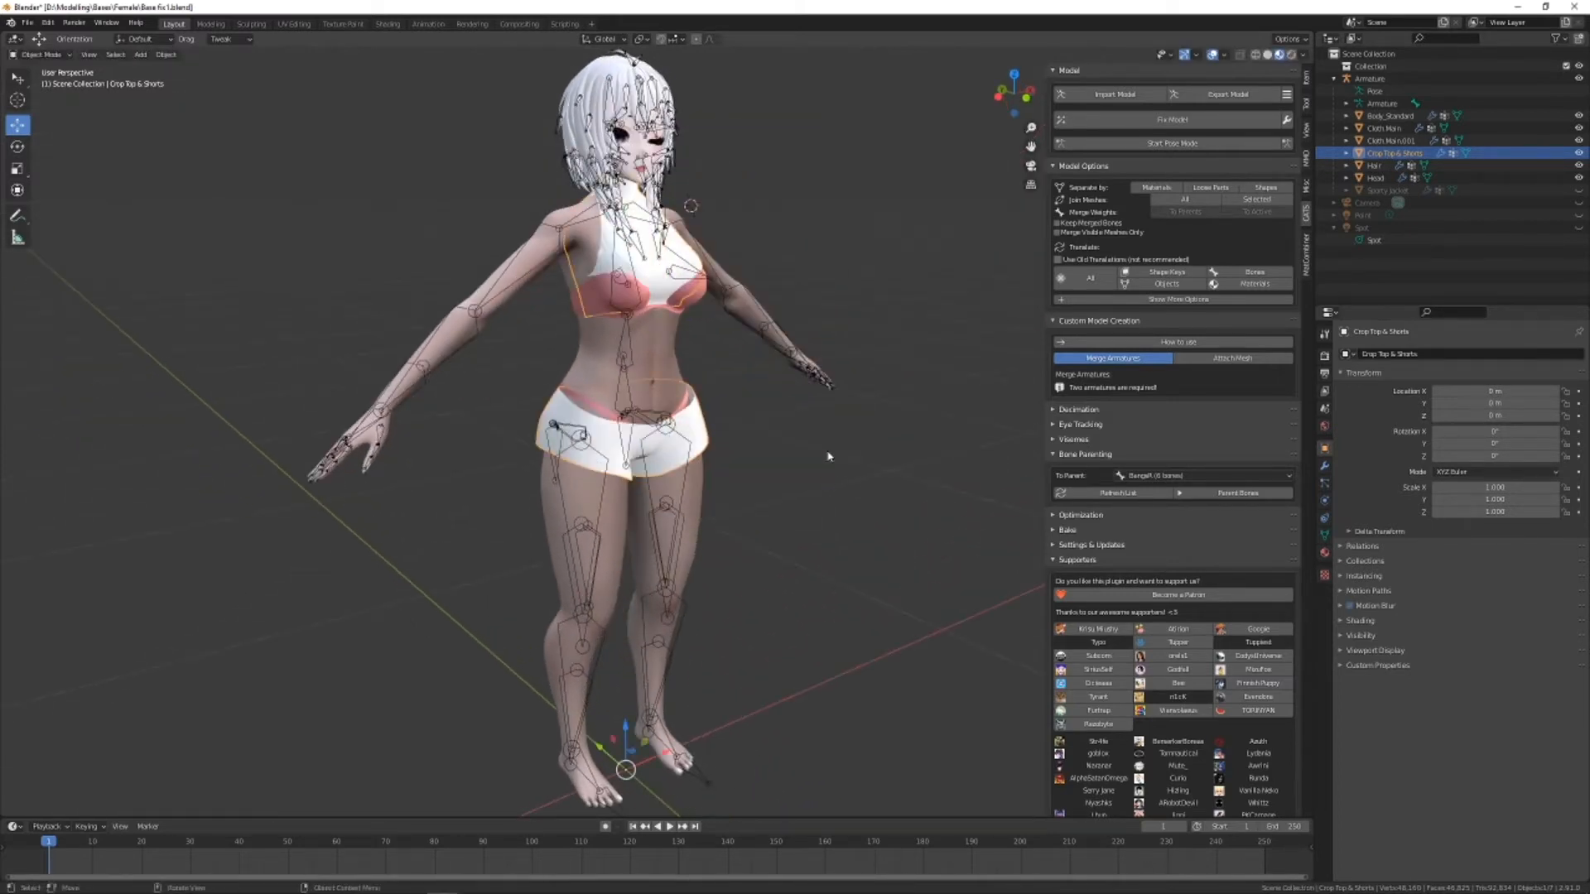
Separate the Crop Top & Shorts mesh by loose parts.
{"action": "left_click", "coordinate": [1229, 187]}
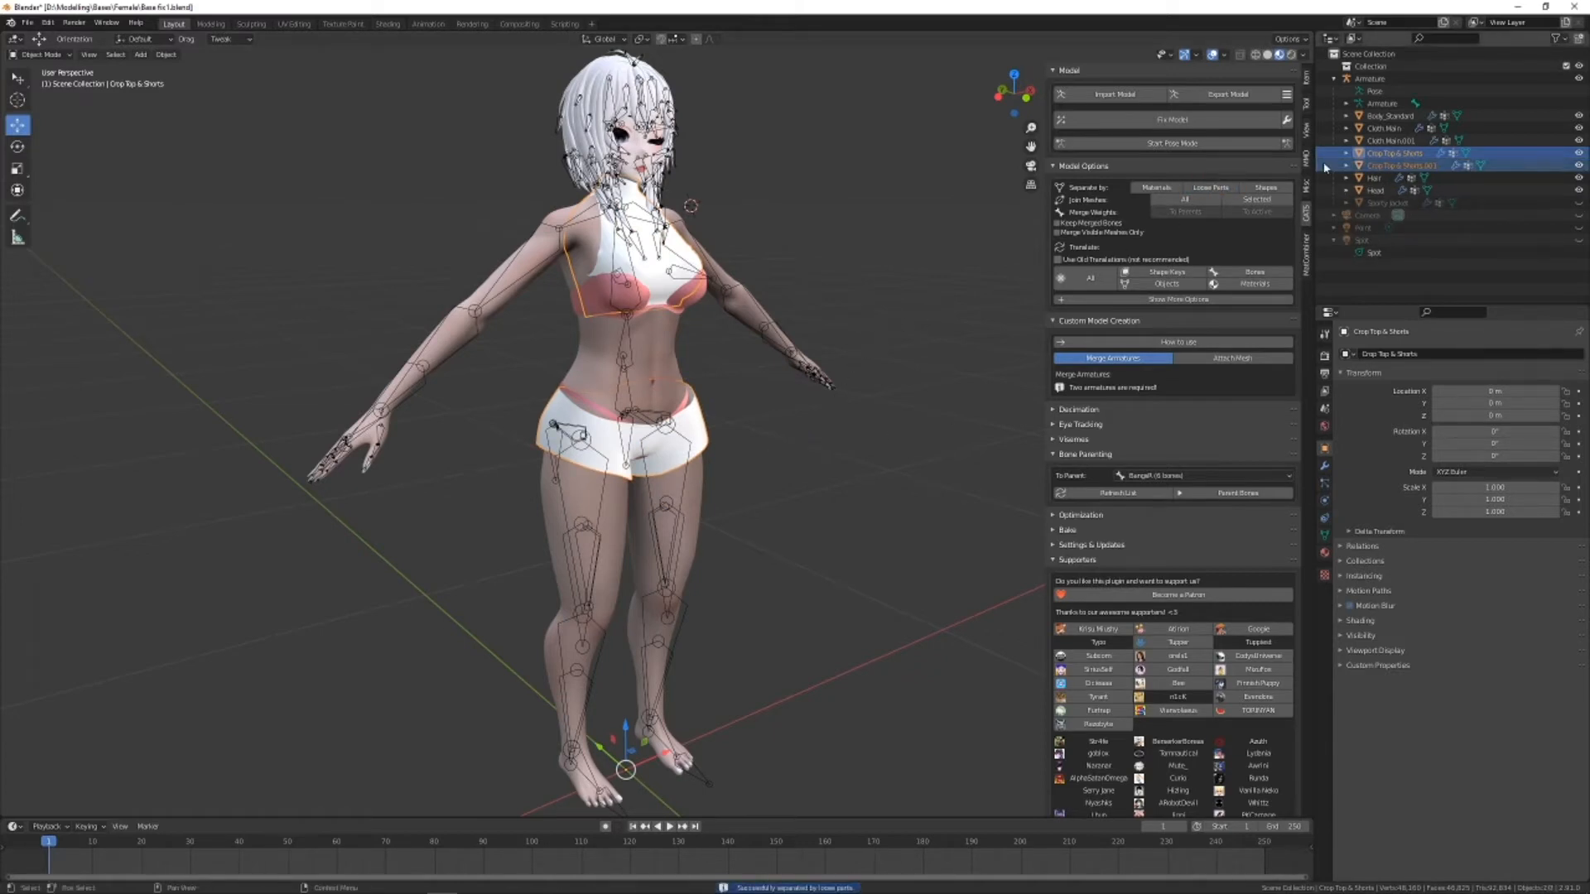
{"action": "left_click", "coordinate": [687, 258]}
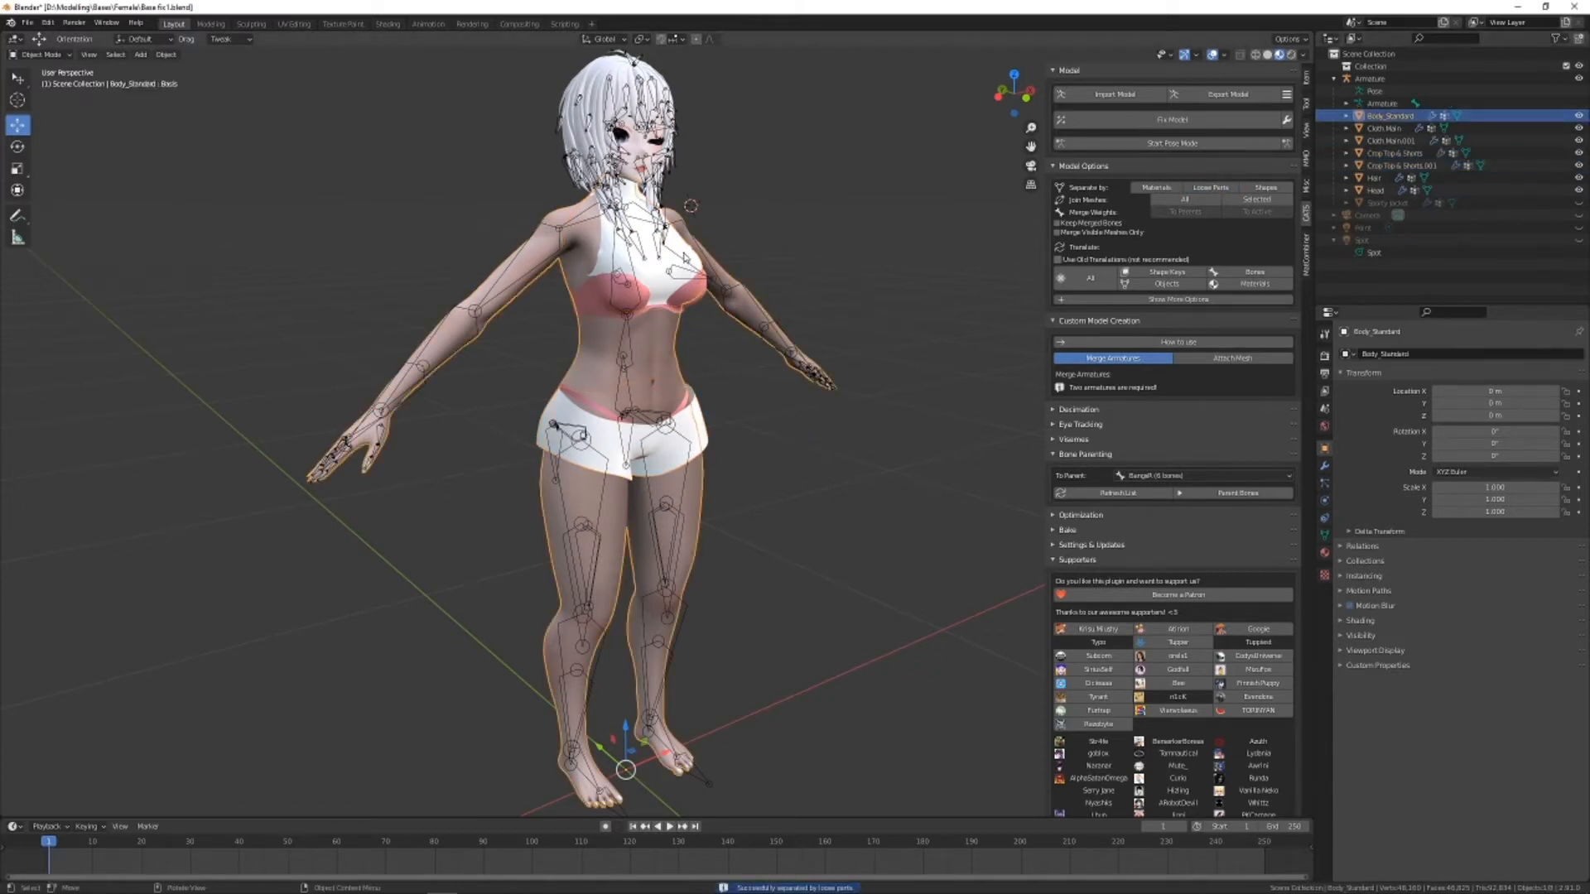
Try moving the crop top and the shorts individually off the body along the Y axis, and undo these moves.
{"action": "left_click", "coordinate": [1395, 154]}
{"action": "middle_click_drag", "start_coordinate": [852, 443], "coordinate": [762, 672]}
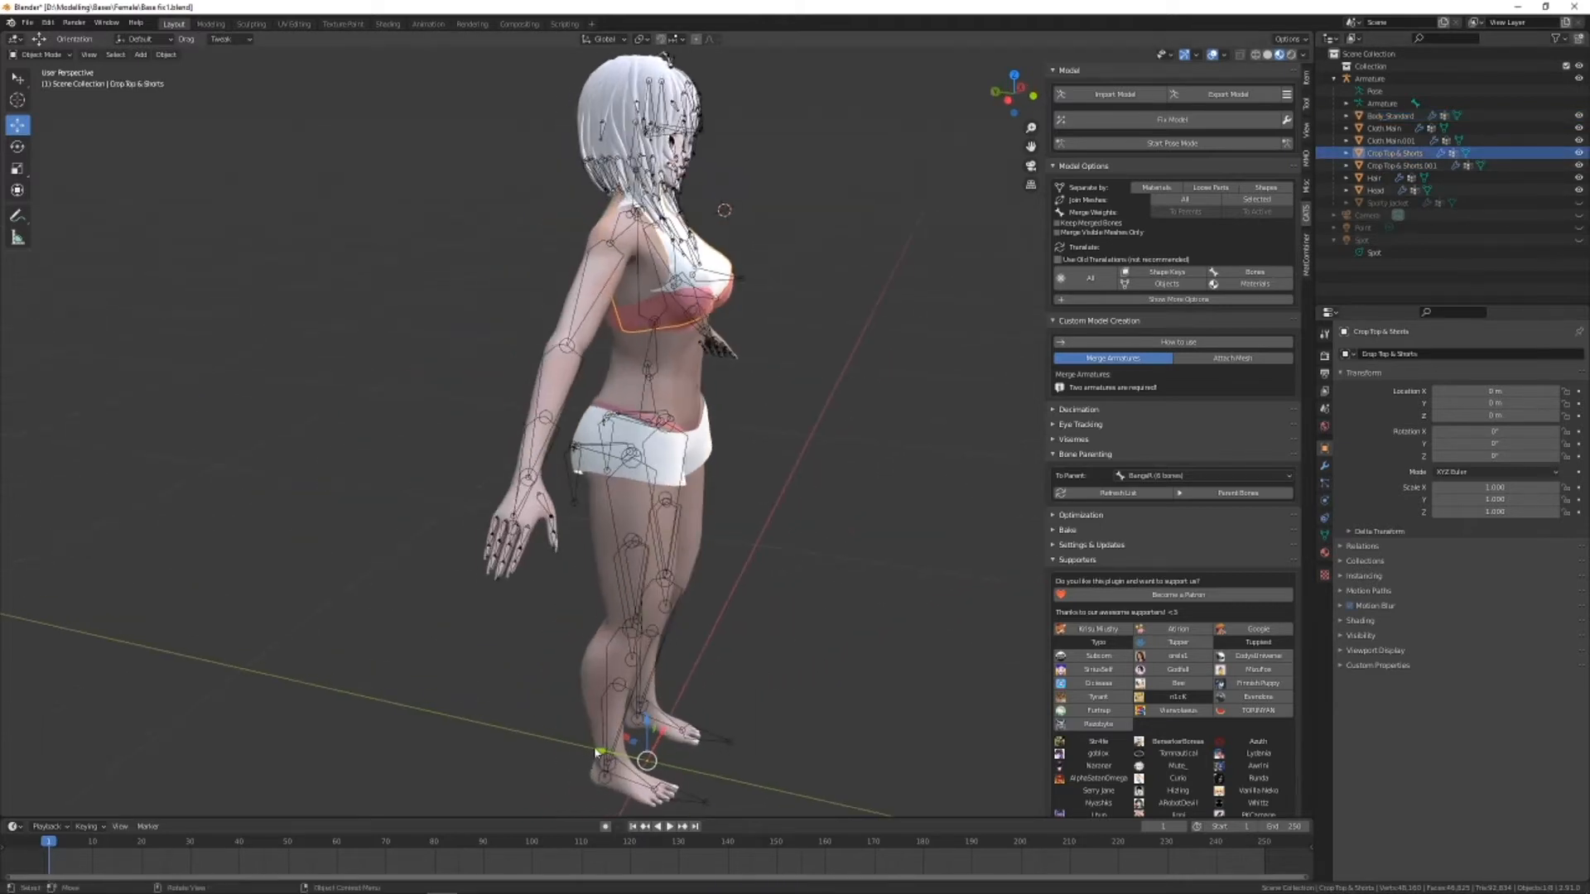
{"action": "left_click_drag", "start_coordinate": [598, 752], "coordinate": [756, 653]}
{"action": "left_click", "coordinate": [1385, 166]}
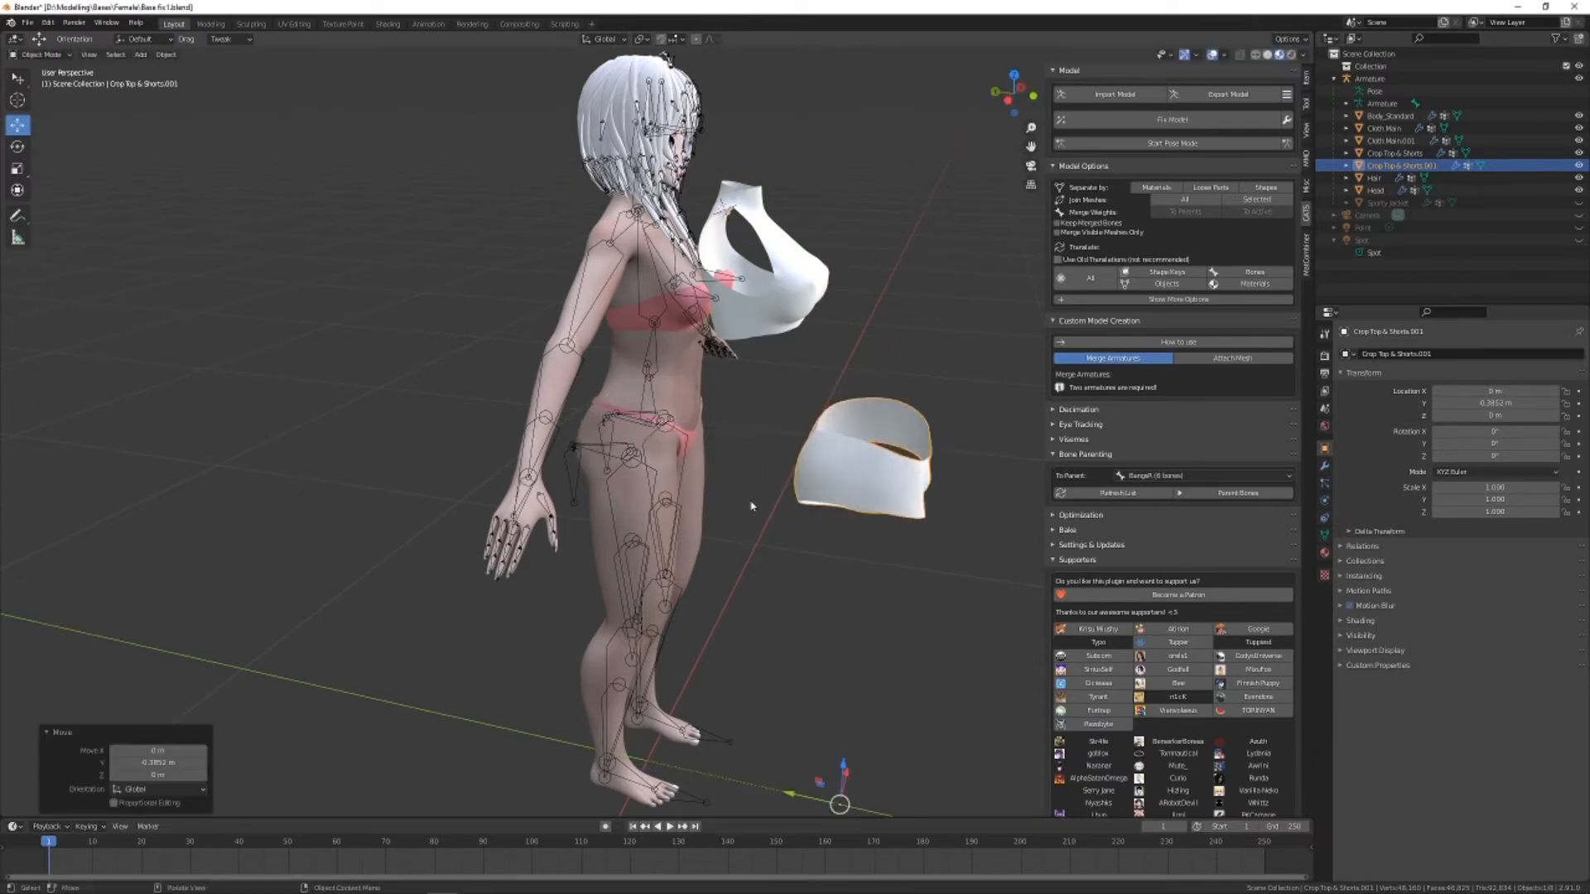
{"action": "key", "text": "ctrl+z"}
{"action": "key", "text": "ctrl+z"}
{"action": "key", "text": "ctrl+z"}
Move the crop top slightly along the Y axis to adjust how it fits the torso.
{"action": "middle_click_drag", "start_coordinate": [807, 290], "coordinate": [818, 164], "text": "shift"}
{"action": "scroll", "coordinate": [707, 422], "scroll_direction": "up", "scroll_amount": 6}
{"action": "scroll", "coordinate": [773, 492], "scroll_direction": "down", "scroll_amount": 6}
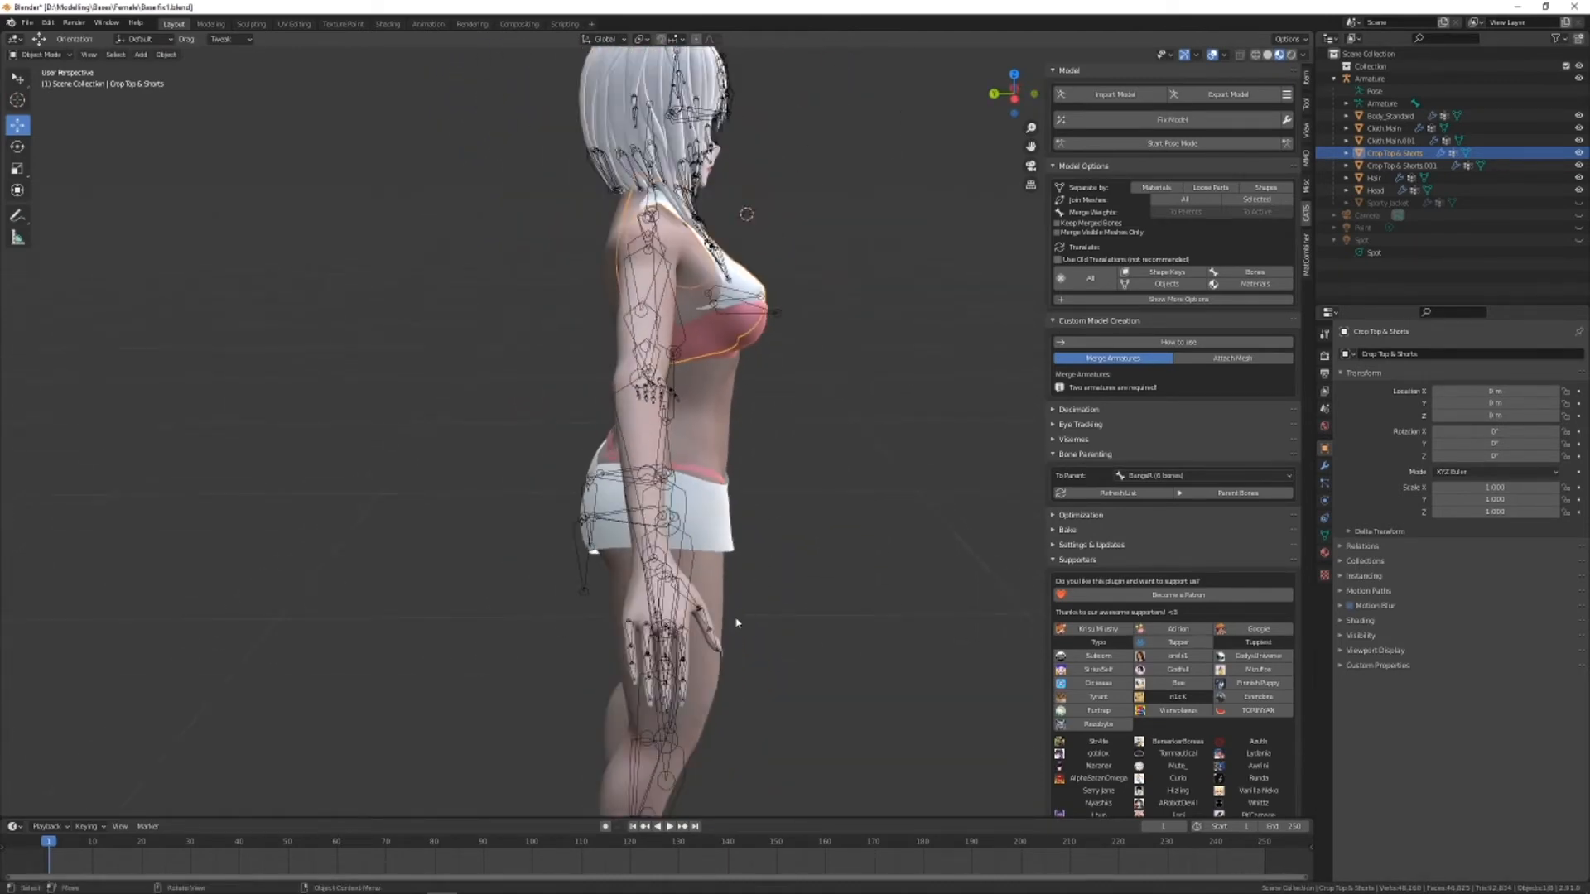
{"action": "left_click_drag", "start_coordinate": [624, 704], "coordinate": [618, 710]}
{"action": "middle_click_drag", "start_coordinate": [813, 491], "coordinate": [632, 497]}
{"action": "middle_click_drag", "start_coordinate": [810, 431], "coordinate": [830, 558], "text": "shift"}
{"action": "scroll", "coordinate": [830, 558], "scroll_direction": "up", "scroll_amount": 5}
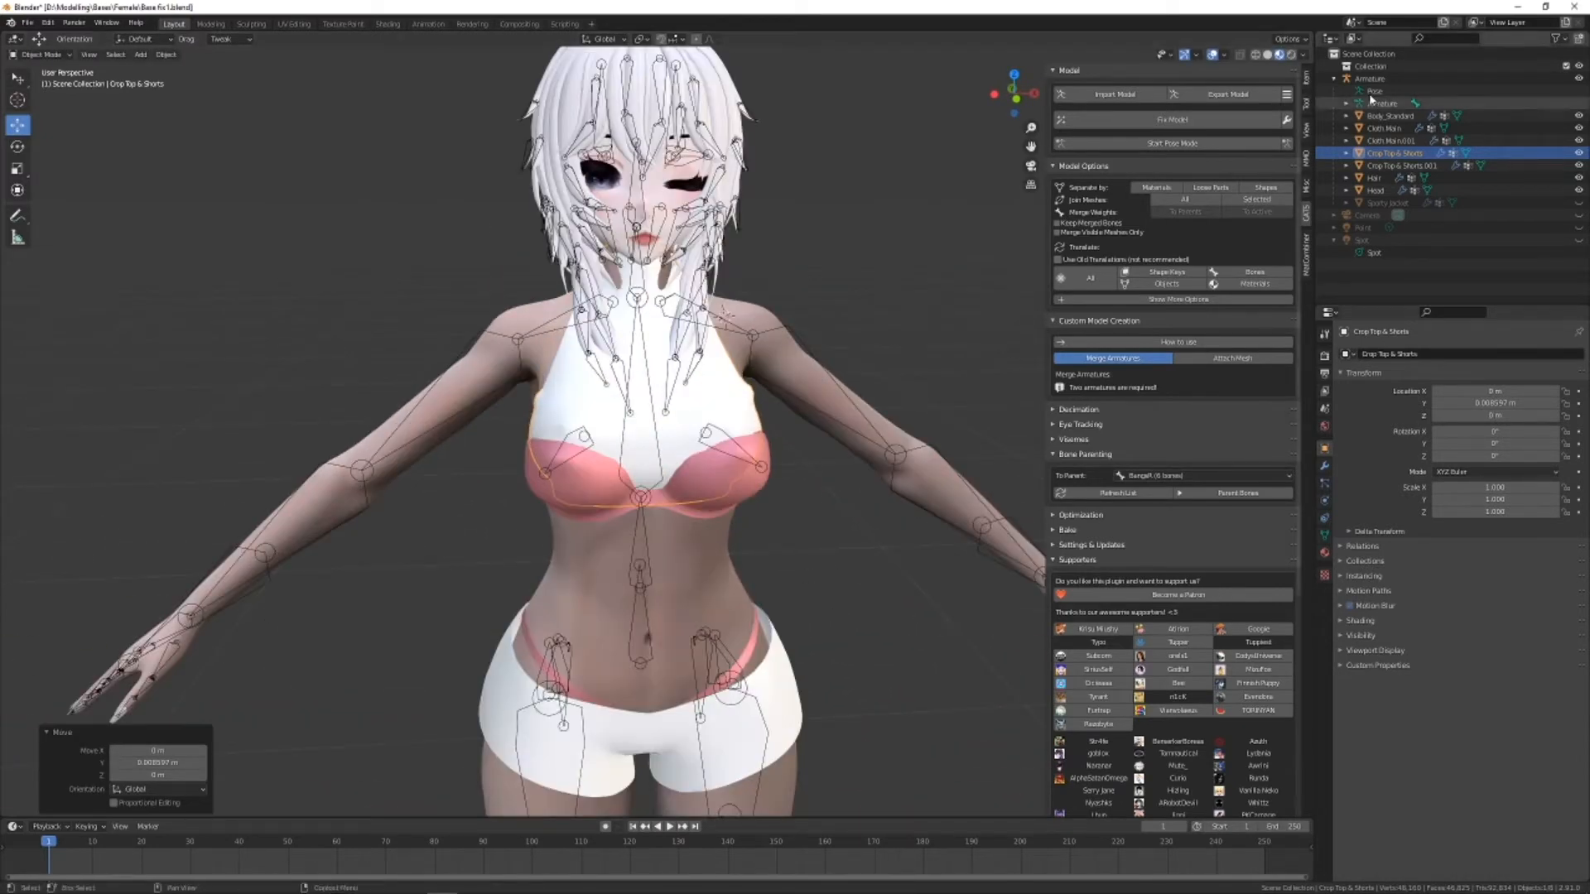
Hide the armature and enter Edit Mode on the crop top mesh.
{"action": "left_click", "coordinate": [1579, 77]}
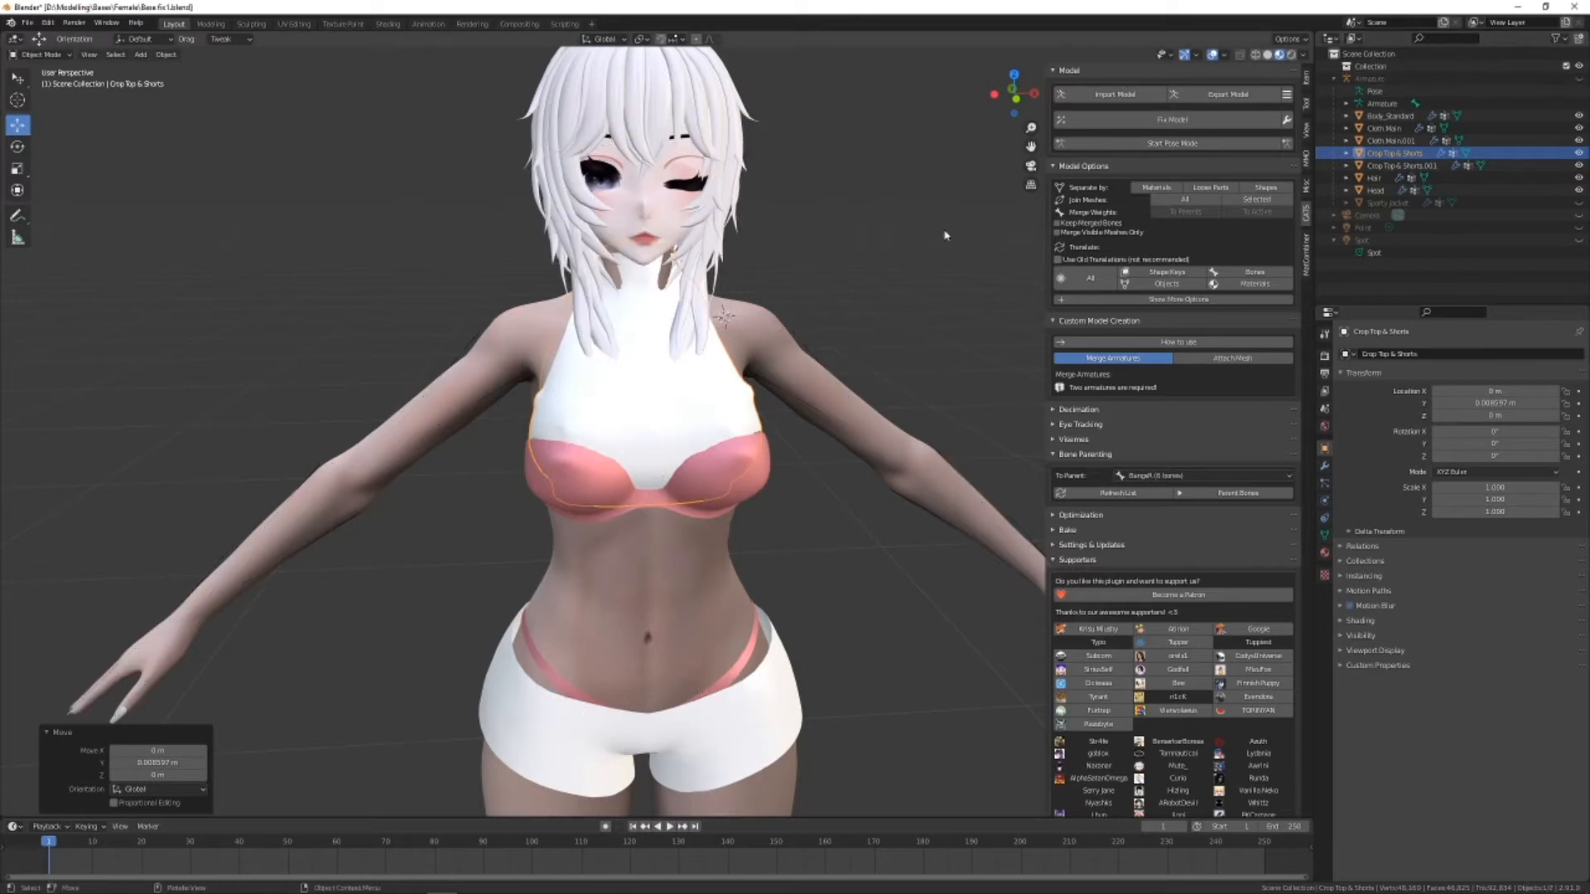
{"action": "middle_click_drag", "start_coordinate": [952, 203], "coordinate": [986, 218]}
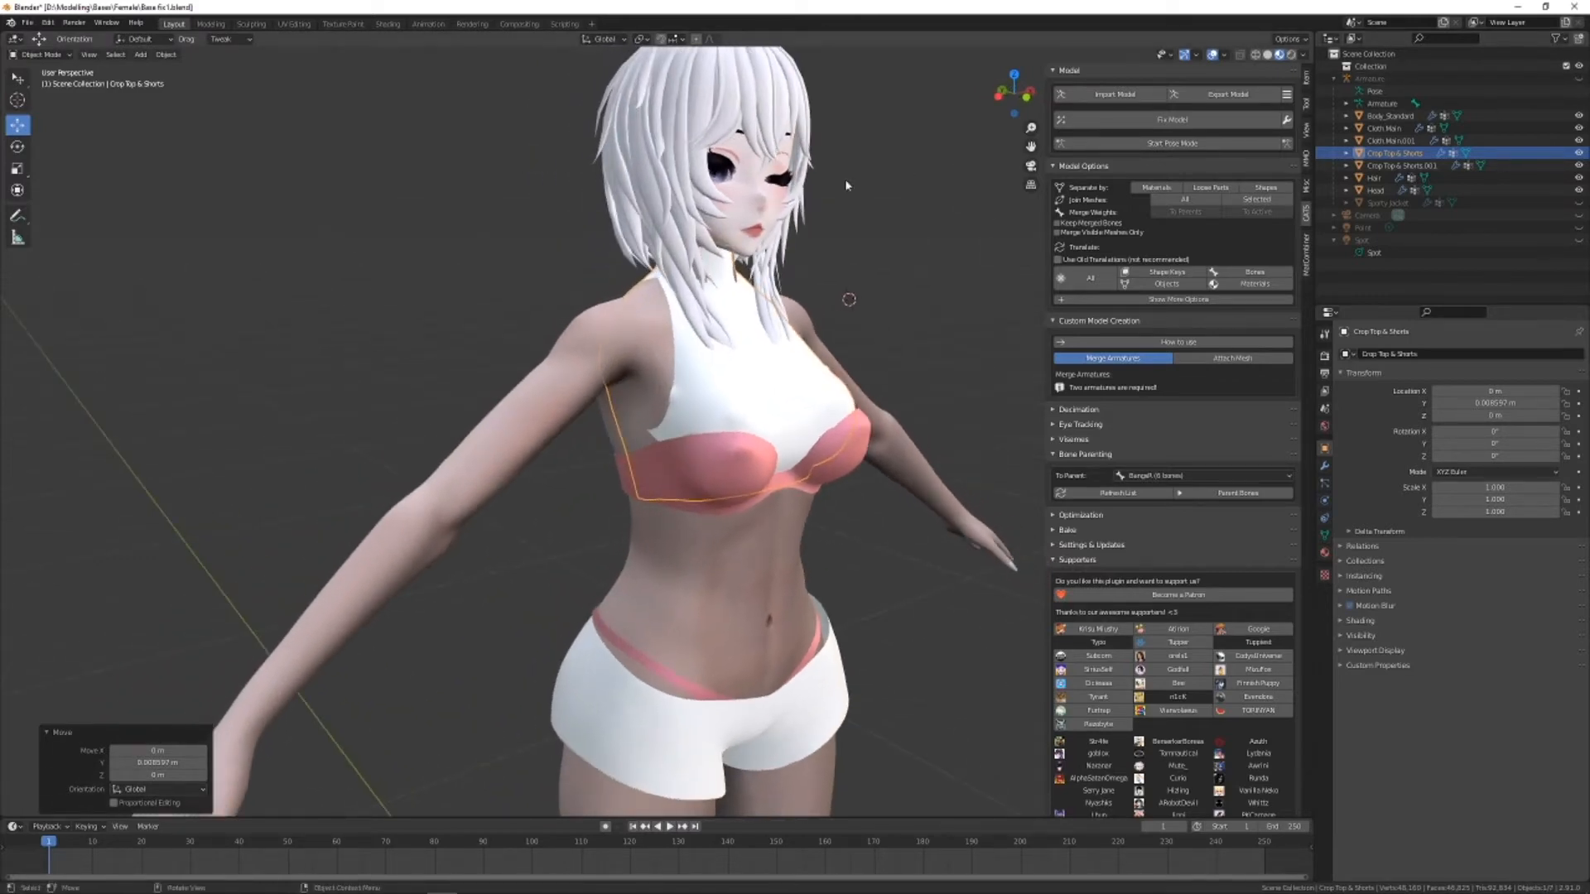
{"action": "middle_click_drag", "start_coordinate": [853, 348], "coordinate": [743, 376]}
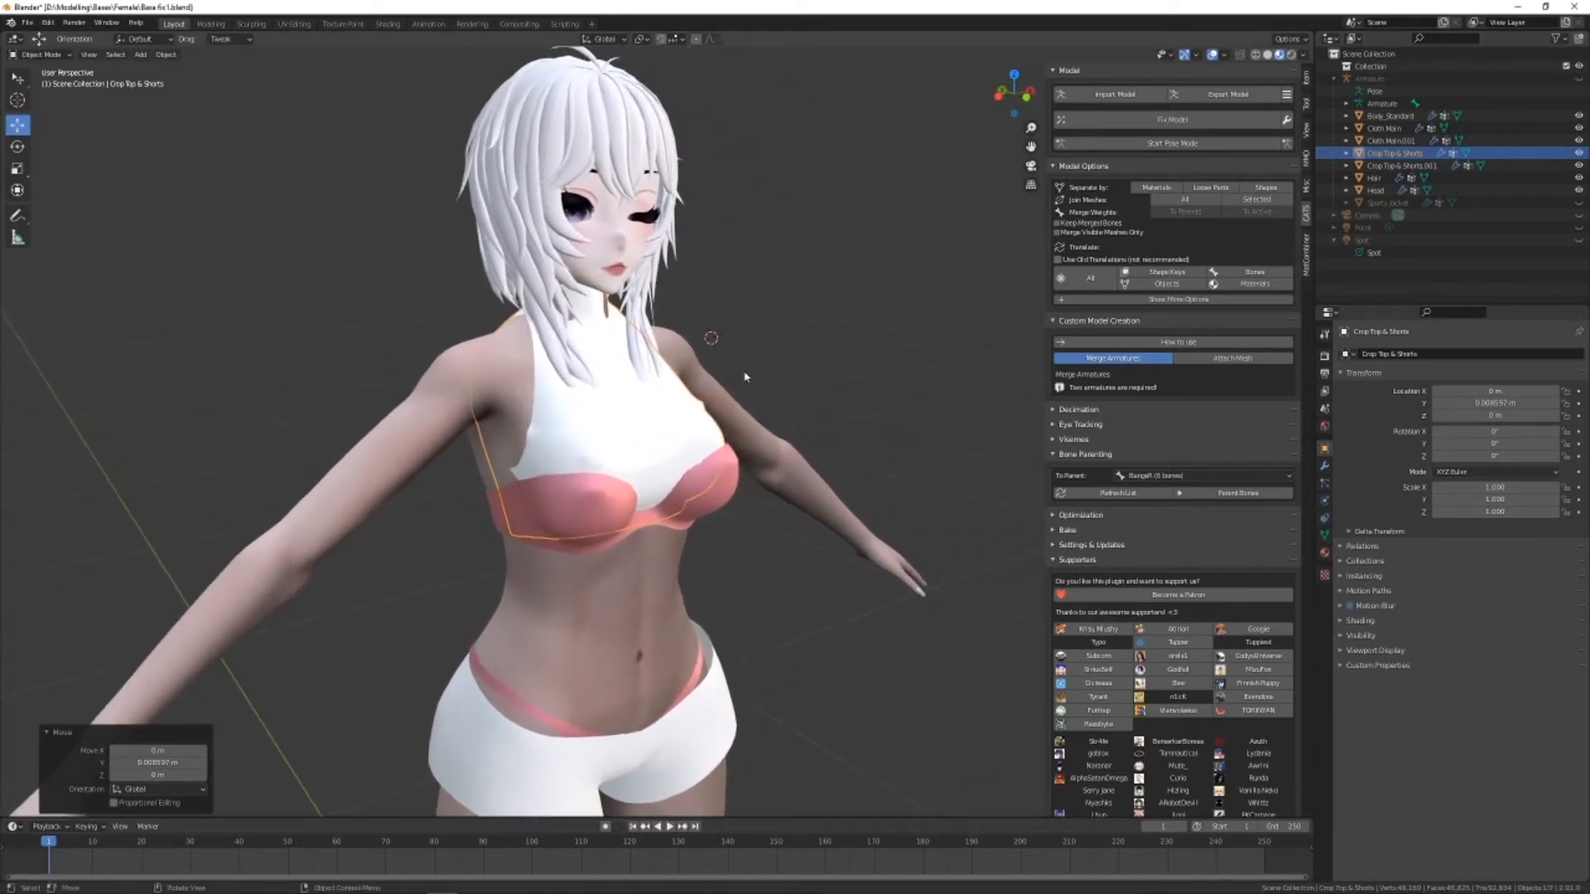
{"action": "left_click", "coordinate": [804, 304]}
{"action": "key", "text": "Tab"}
{"action": "key", "text": "Tab"}
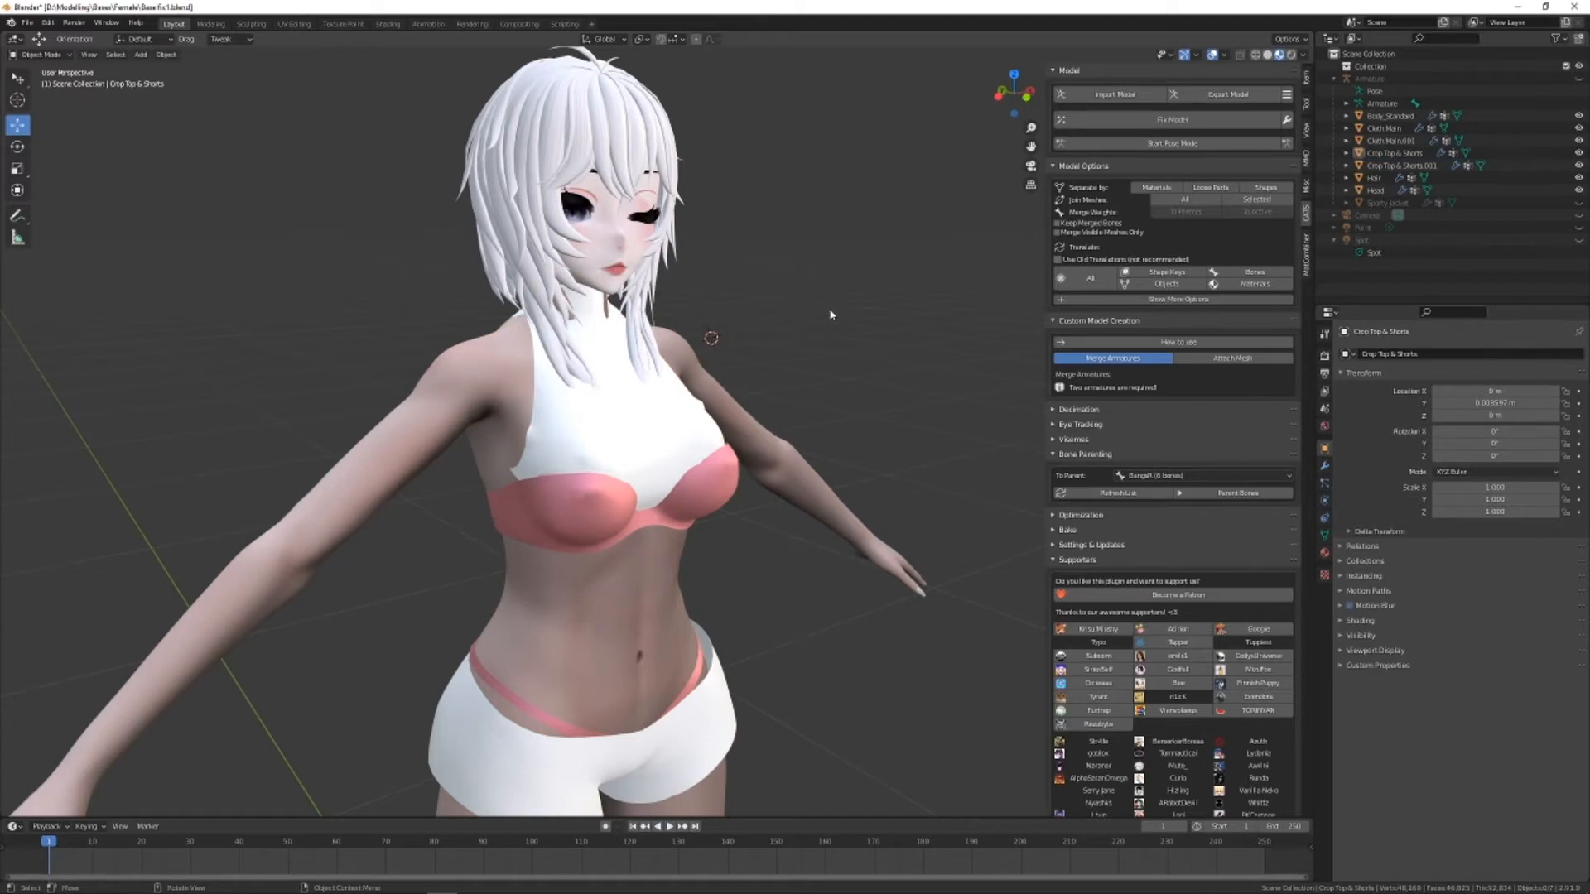
{"action": "key", "text": "Tab"}
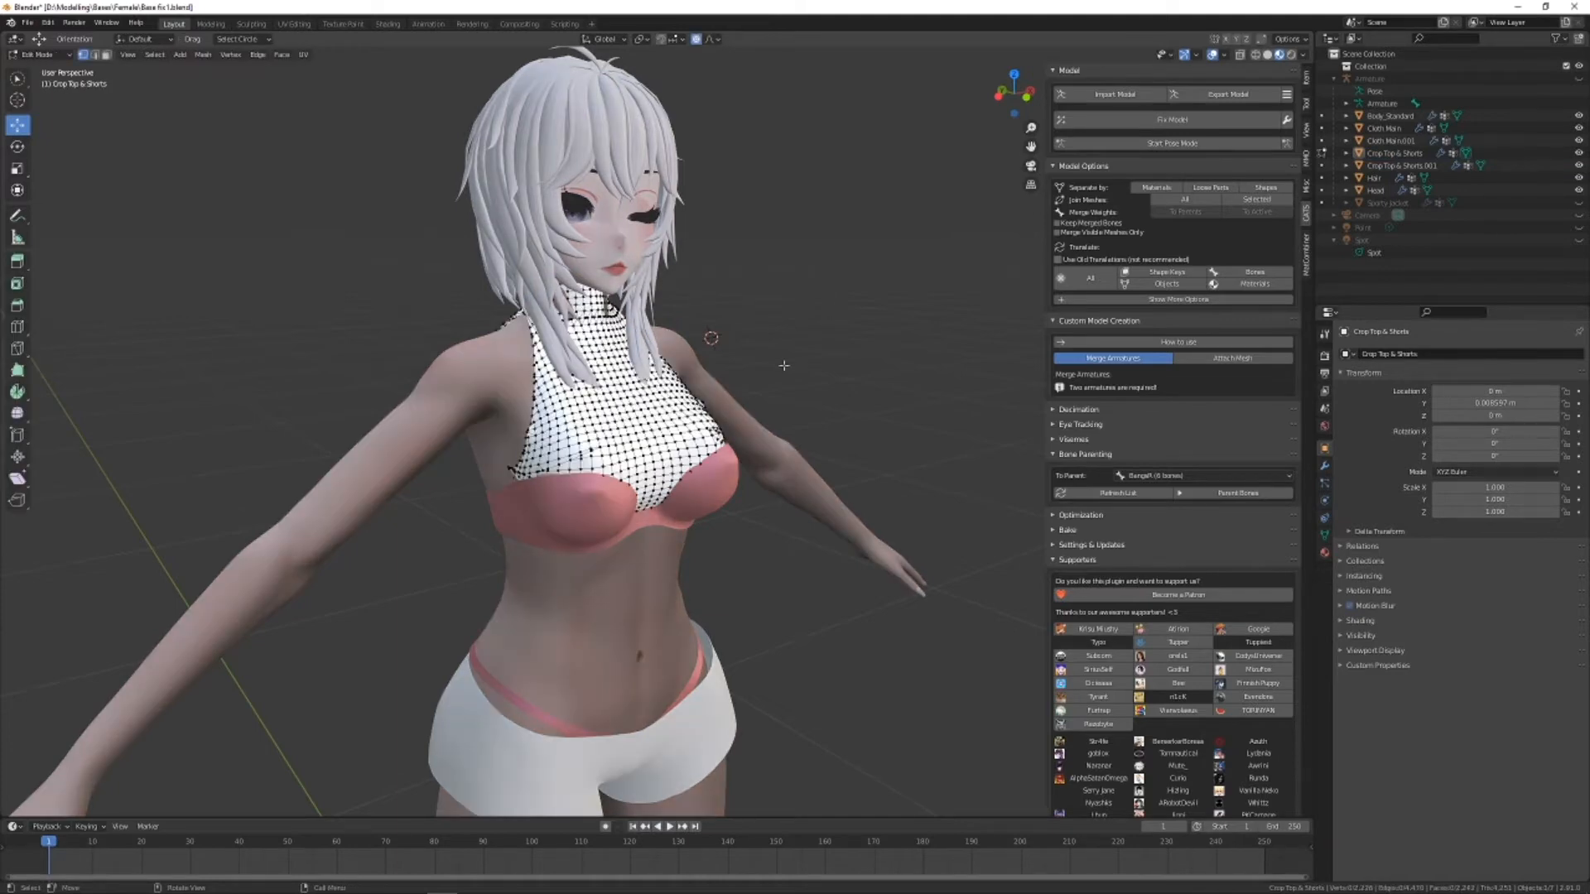
Pull the crop top's lower front edge over the avatar's right breast with smooth proportional editing.
{"action": "scroll", "coordinate": [592, 456], "scroll_direction": "up", "scroll_amount": 4}
{"action": "middle_click_drag", "start_coordinate": [592, 455], "coordinate": [639, 470]}
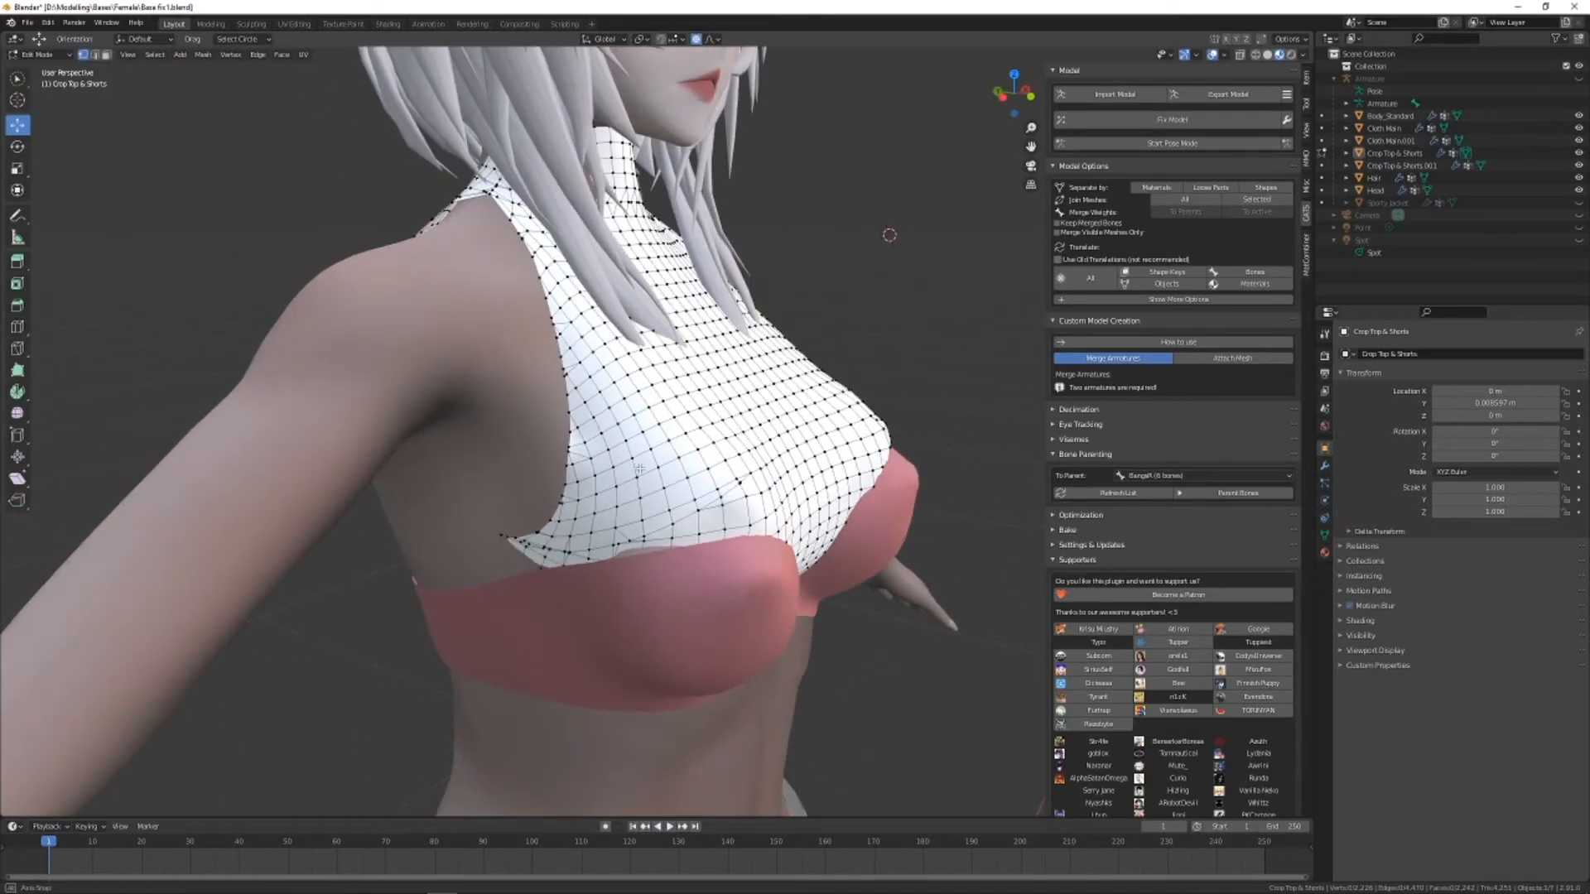
{"action": "middle_click_drag", "start_coordinate": [889, 235], "coordinate": [725, 277]}
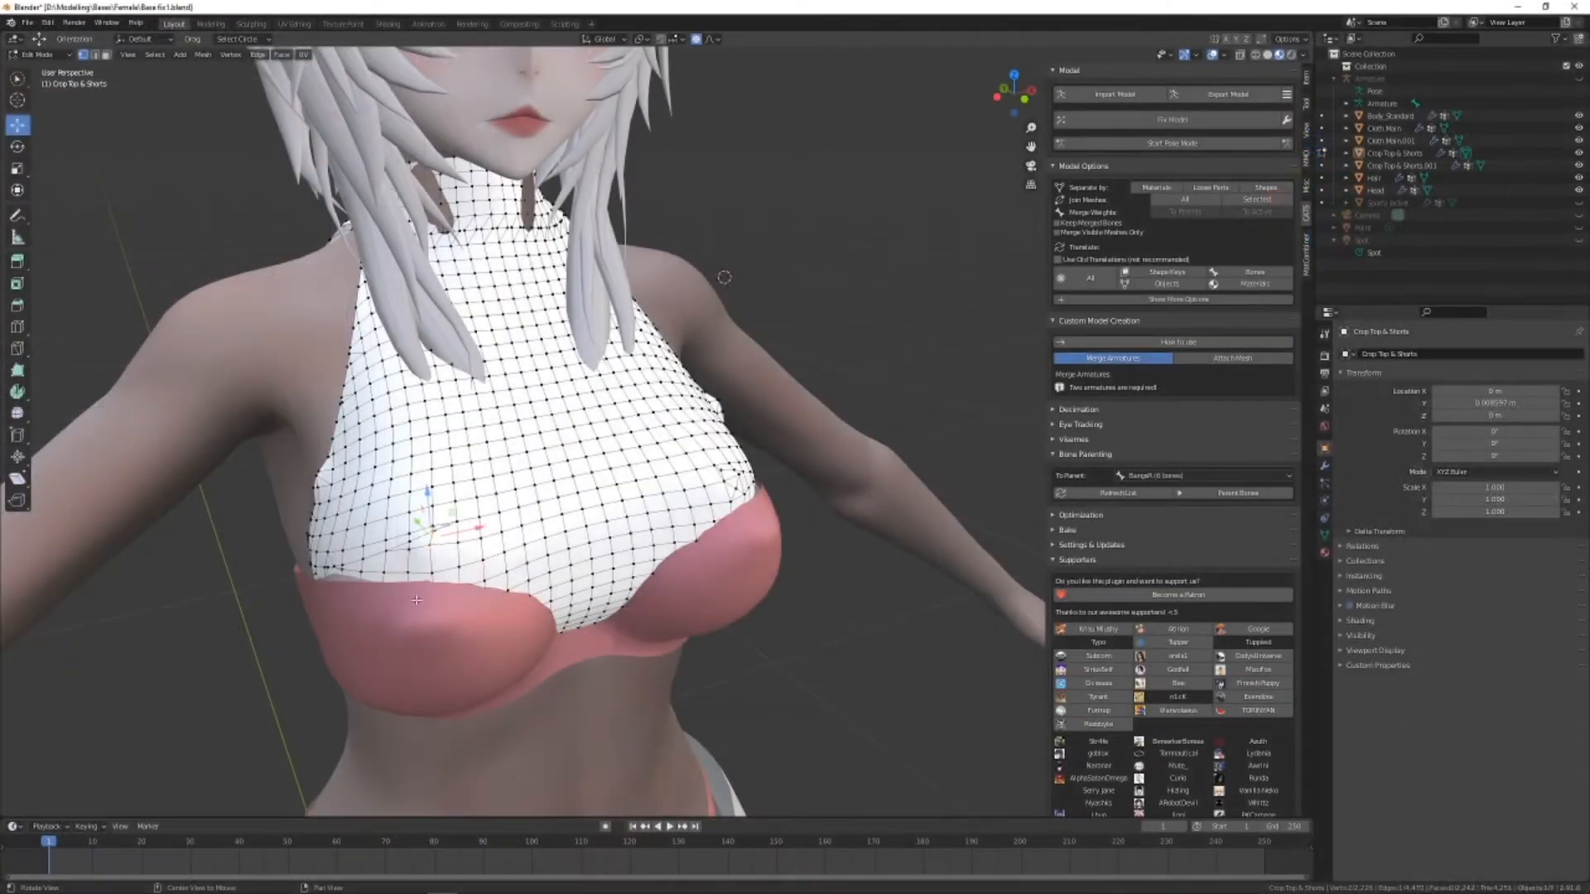
{"action": "scroll", "coordinate": [448, 608], "scroll_direction": "up", "scroll_amount": 2}
{"action": "middle_click_drag", "start_coordinate": [447, 608], "coordinate": [799, 298]}
{"action": "left_click_drag", "start_coordinate": [522, 567], "coordinate": [607, 648]}
{"action": "scroll", "coordinate": [530, 574], "scroll_direction": "down", "scroll_amount": 20}
{"action": "scroll", "coordinate": [610, 644], "scroll_direction": "up", "scroll_amount": 15}
{"action": "scroll", "coordinate": [607, 647], "scroll_direction": "up", "scroll_amount": 10}
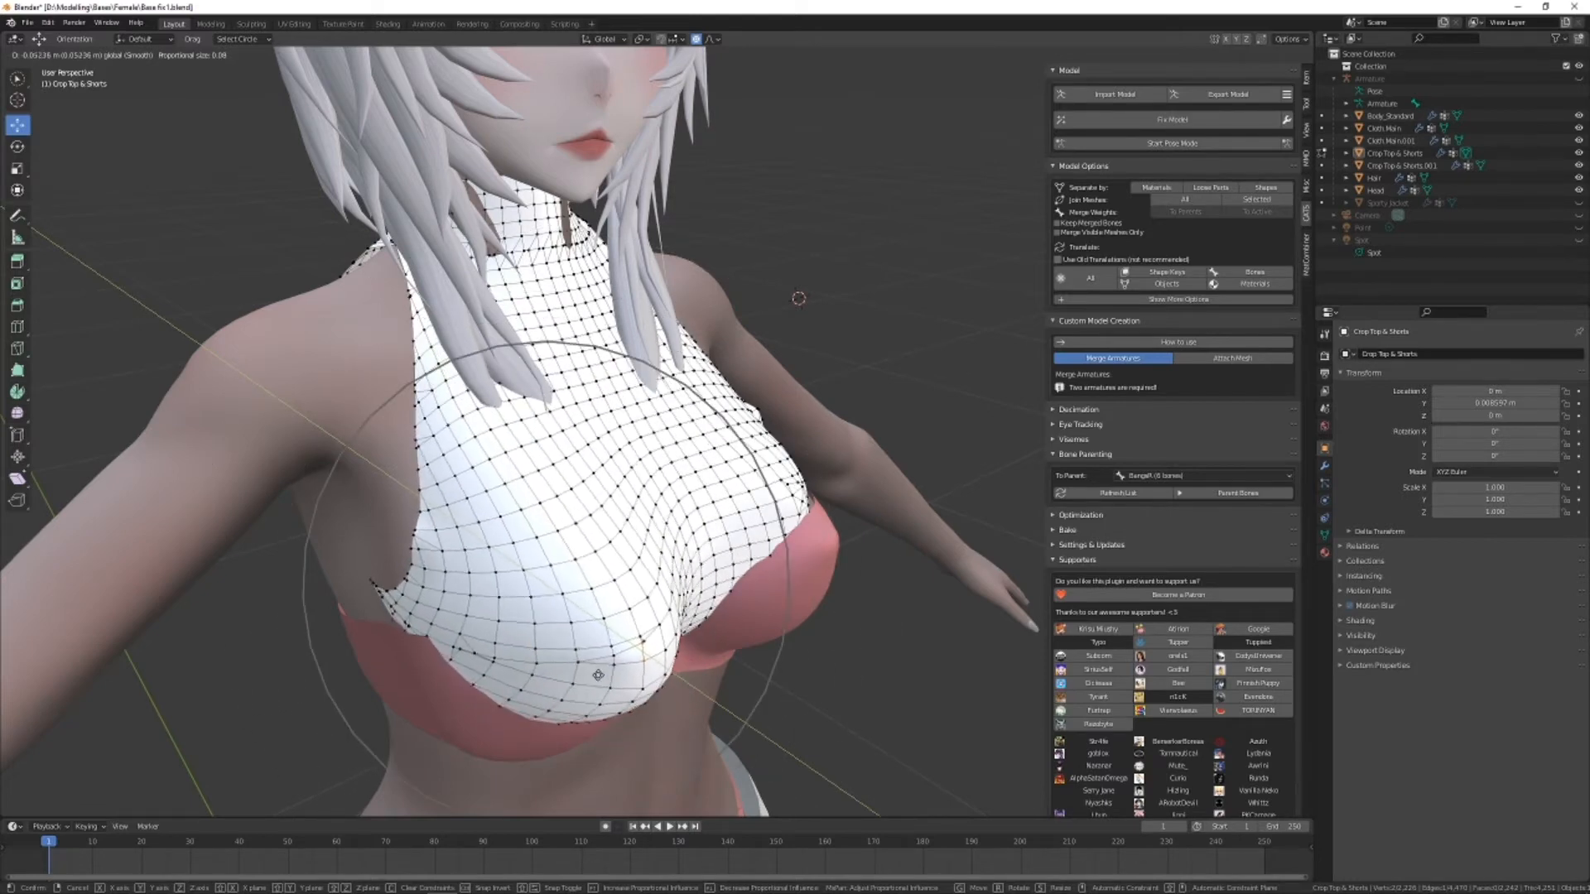
Lower the crop top's front edge further over the right breast and adjust it along the Y axis.
{"action": "mouse_move", "coordinate": [552, 609]}
{"action": "left_mouse_down"}
{"action": "mouse_move", "coordinate": [520, 597]}
{"action": "mouse_move", "coordinate": [551, 640]}
{"action": "left_mouse_up"}
{"action": "middle_click_drag", "start_coordinate": [551, 640], "coordinate": [755, 391]}
{"action": "left_click_drag", "start_coordinate": [738, 393], "coordinate": [769, 438]}
{"action": "scroll", "coordinate": [807, 396], "scroll_direction": "down", "scroll_amount": 4}
{"action": "middle_click_drag", "start_coordinate": [767, 439], "coordinate": [601, 456]}
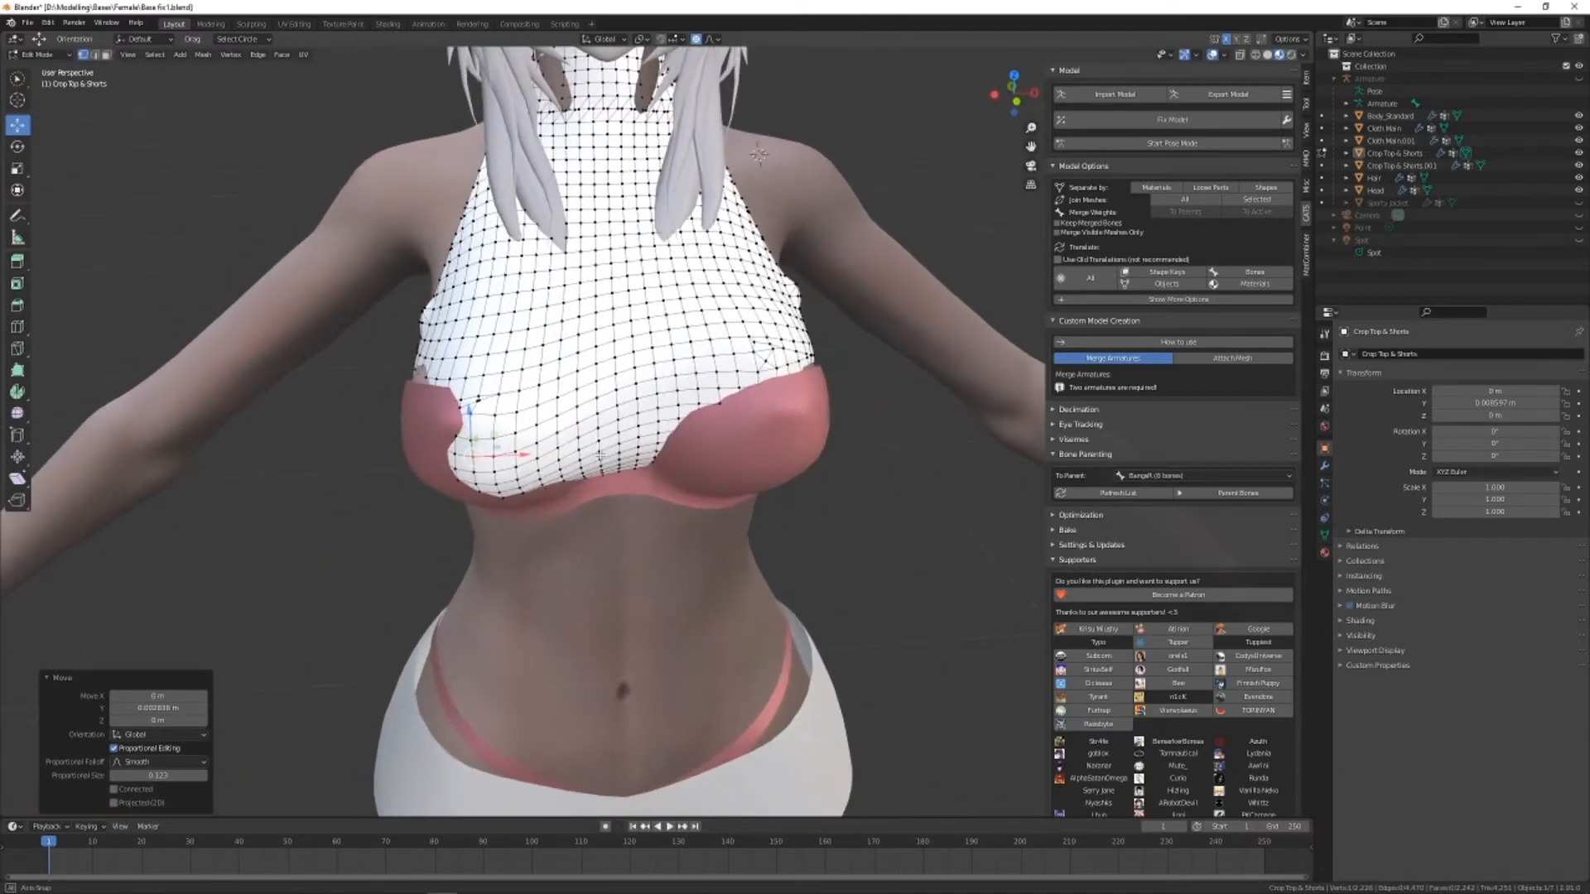
Move the crop top's outer side edge below the right armpit along the X axis.
{"action": "left_click", "coordinate": [415, 379]}
{"action": "middle_click_drag", "start_coordinate": [416, 378], "coordinate": [457, 393], "text": "shift"}
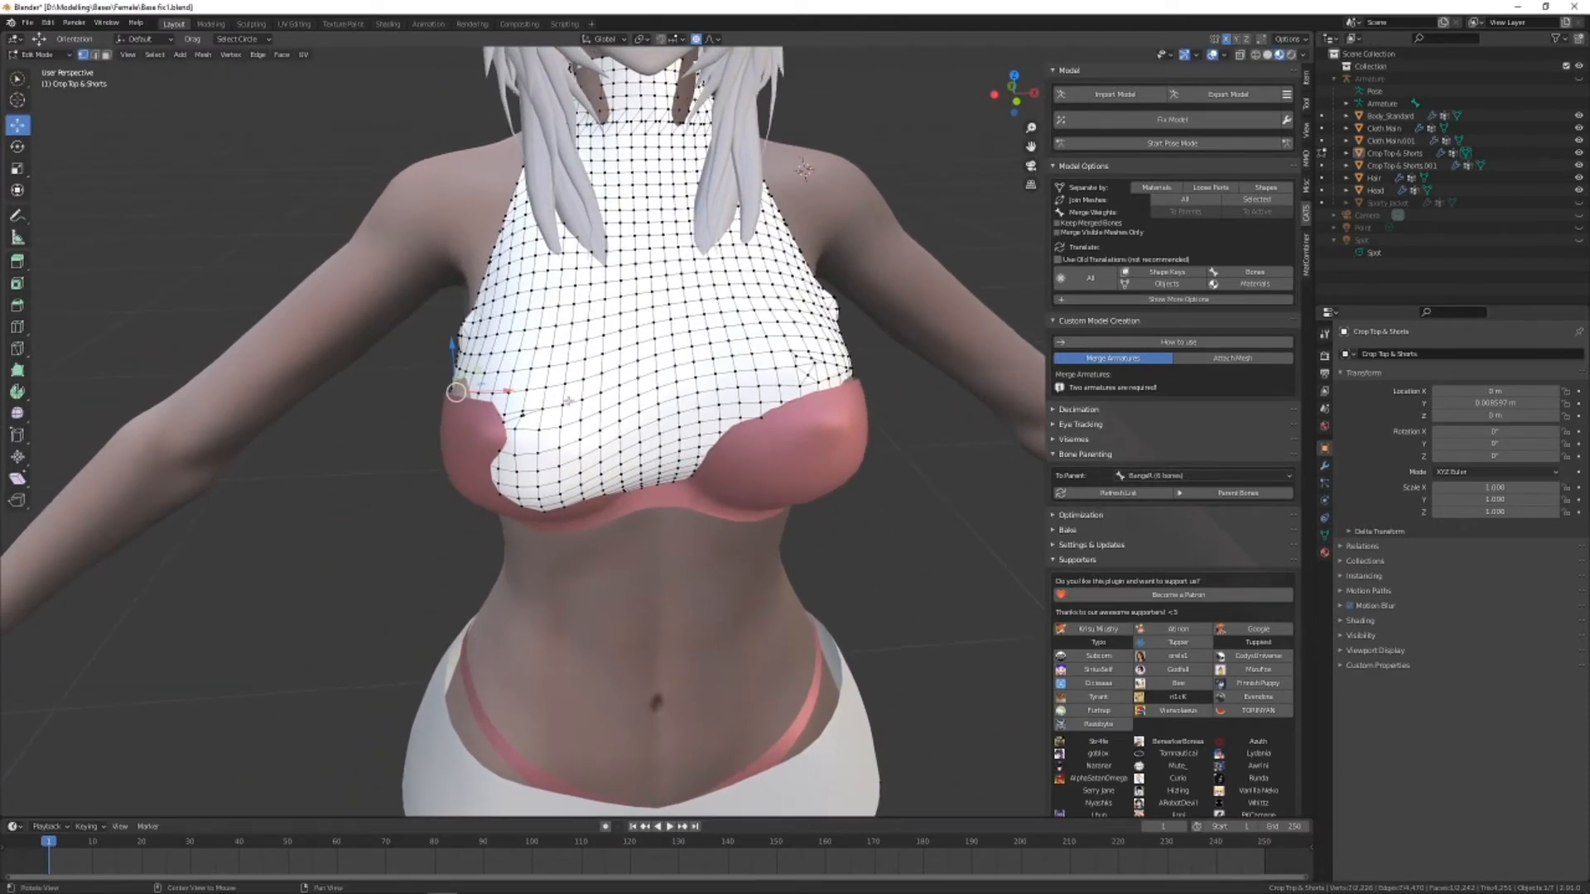
{"action": "left_click_drag", "start_coordinate": [515, 390], "coordinate": [496, 393]}
{"action": "middle_click_drag", "start_coordinate": [497, 393], "coordinate": [622, 394]}
Try lowering the crop top's edge beneath the right breast along the Z axis, and undo the move.
{"action": "left_click", "coordinate": [599, 455]}
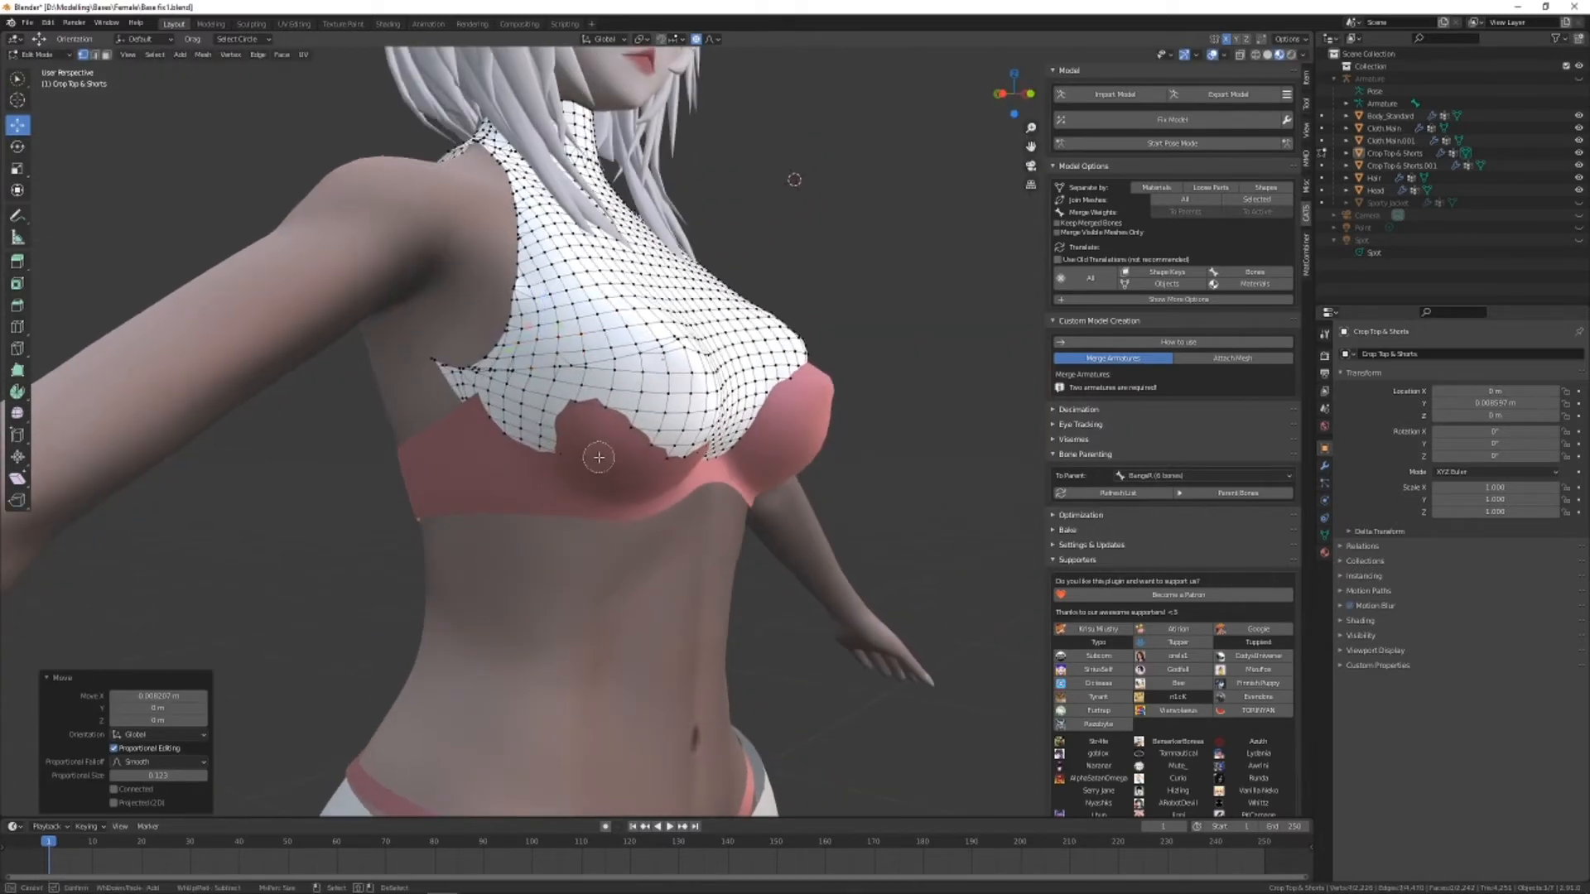
{"action": "middle_click_drag", "start_coordinate": [600, 455], "coordinate": [569, 448]}
{"action": "left_click_drag", "start_coordinate": [549, 420], "coordinate": [549, 449]}
{"action": "middle_click_drag", "start_coordinate": [549, 450], "coordinate": [517, 411]}
{"action": "key", "text": "ctrl+z"}
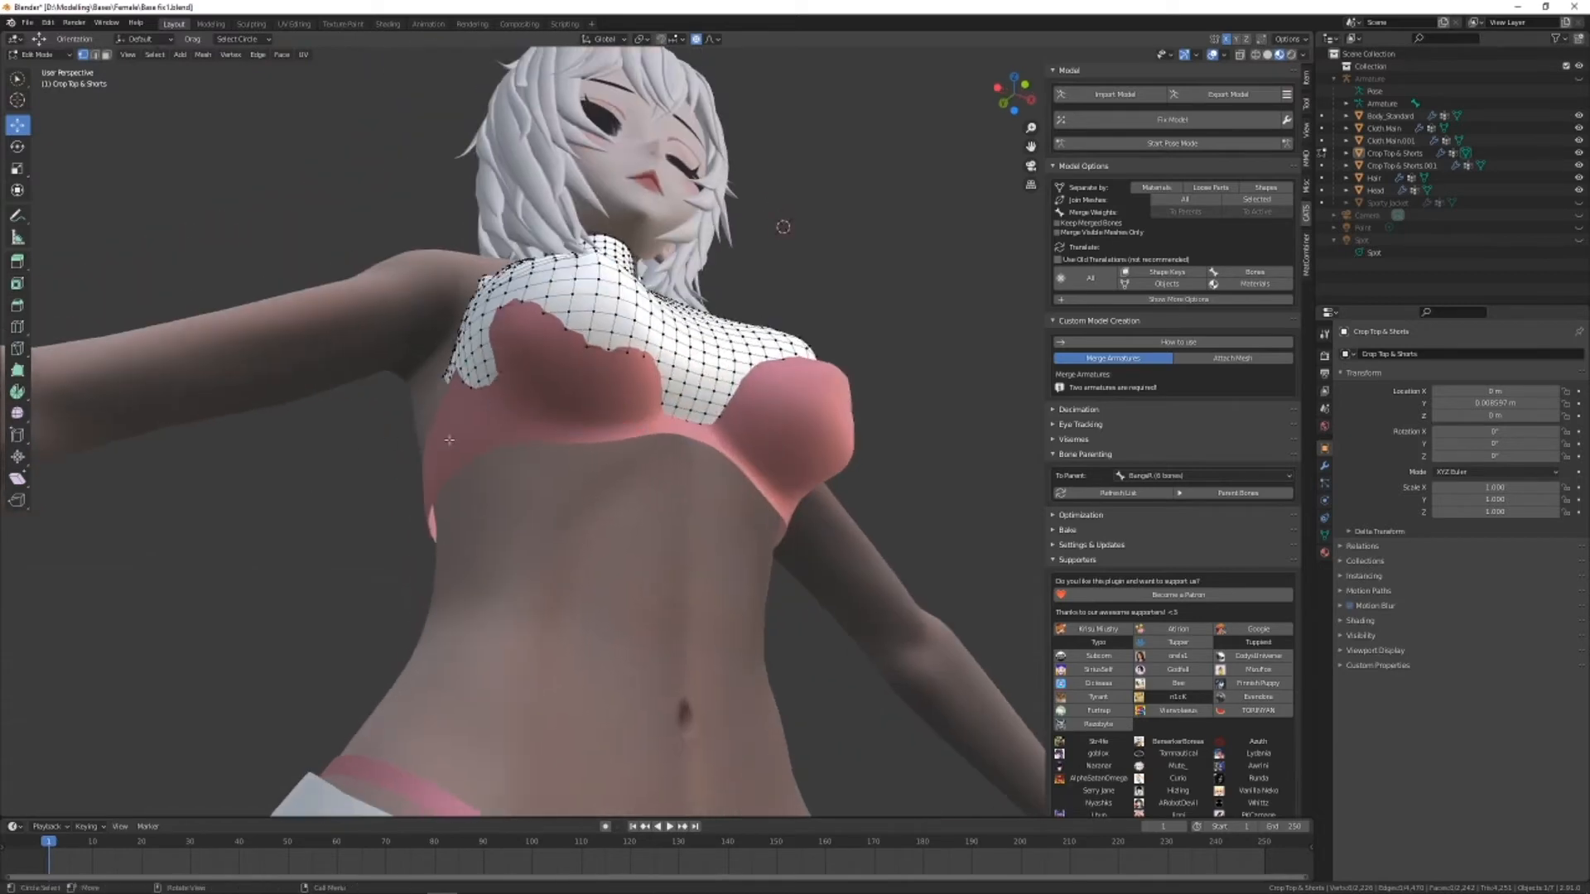
Pull the crop top's lower edge down under the right breast and raise the upper bust vertices along the Z axis.
{"action": "left_click_drag", "start_coordinate": [545, 406], "coordinate": [549, 415]}
{"action": "middle_click_drag", "start_coordinate": [550, 416], "coordinate": [704, 421]}
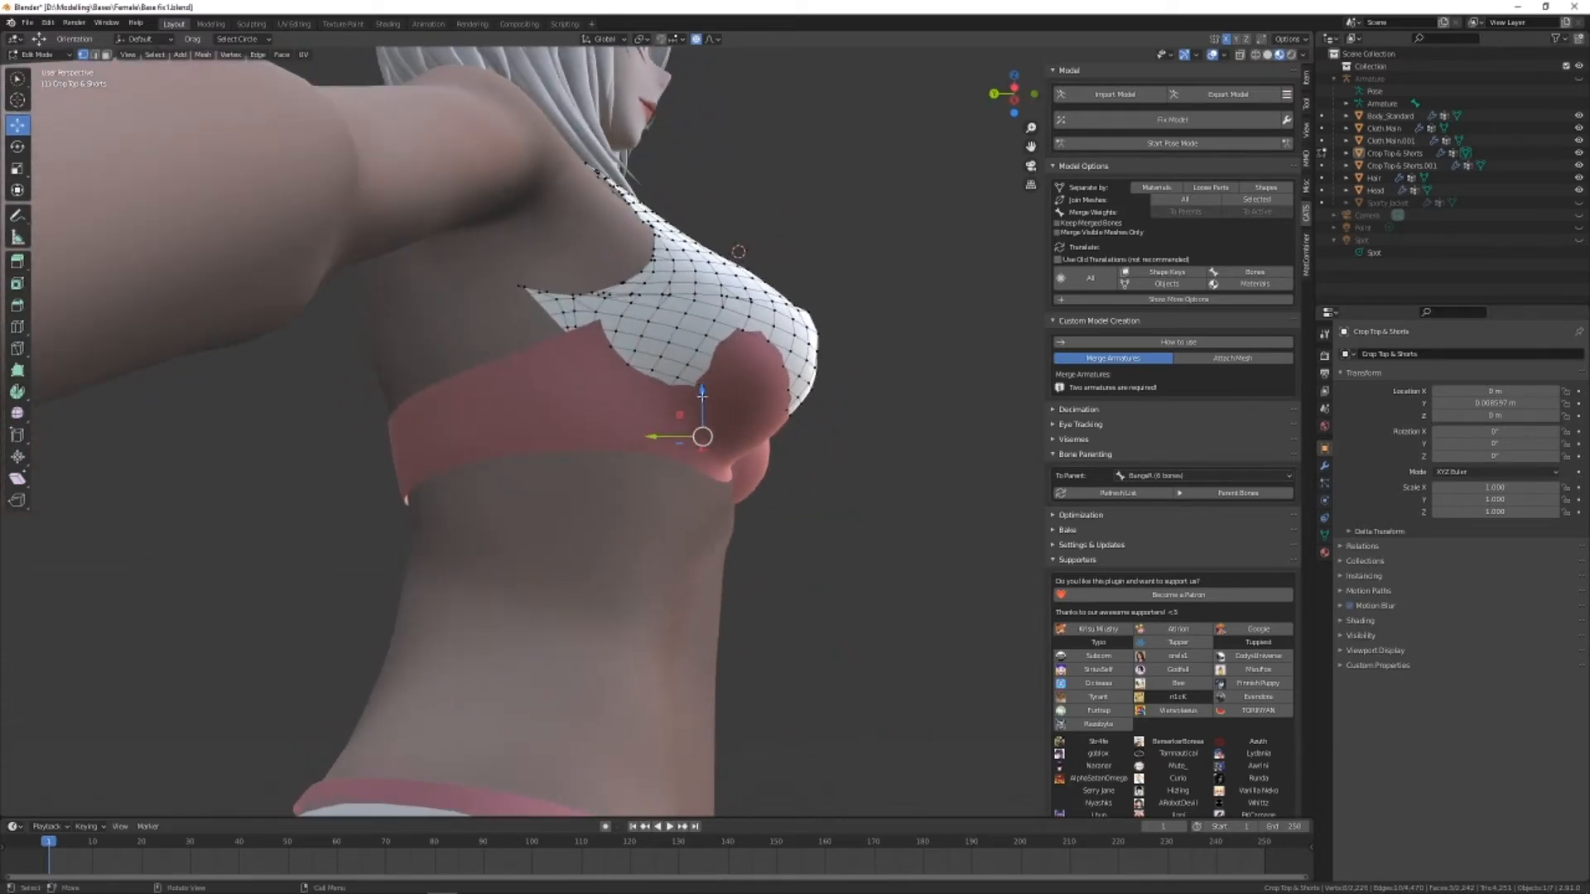
{"action": "left_click_drag", "start_coordinate": [702, 396], "coordinate": [703, 436]}
{"action": "middle_click_drag", "start_coordinate": [702, 437], "coordinate": [698, 498]}
{"action": "mouse_move", "coordinate": [736, 396]}
{"action": "left_mouse_down"}
{"action": "mouse_move", "coordinate": [750, 389]}
{"action": "mouse_move", "coordinate": [742, 325]}
{"action": "left_mouse_up"}
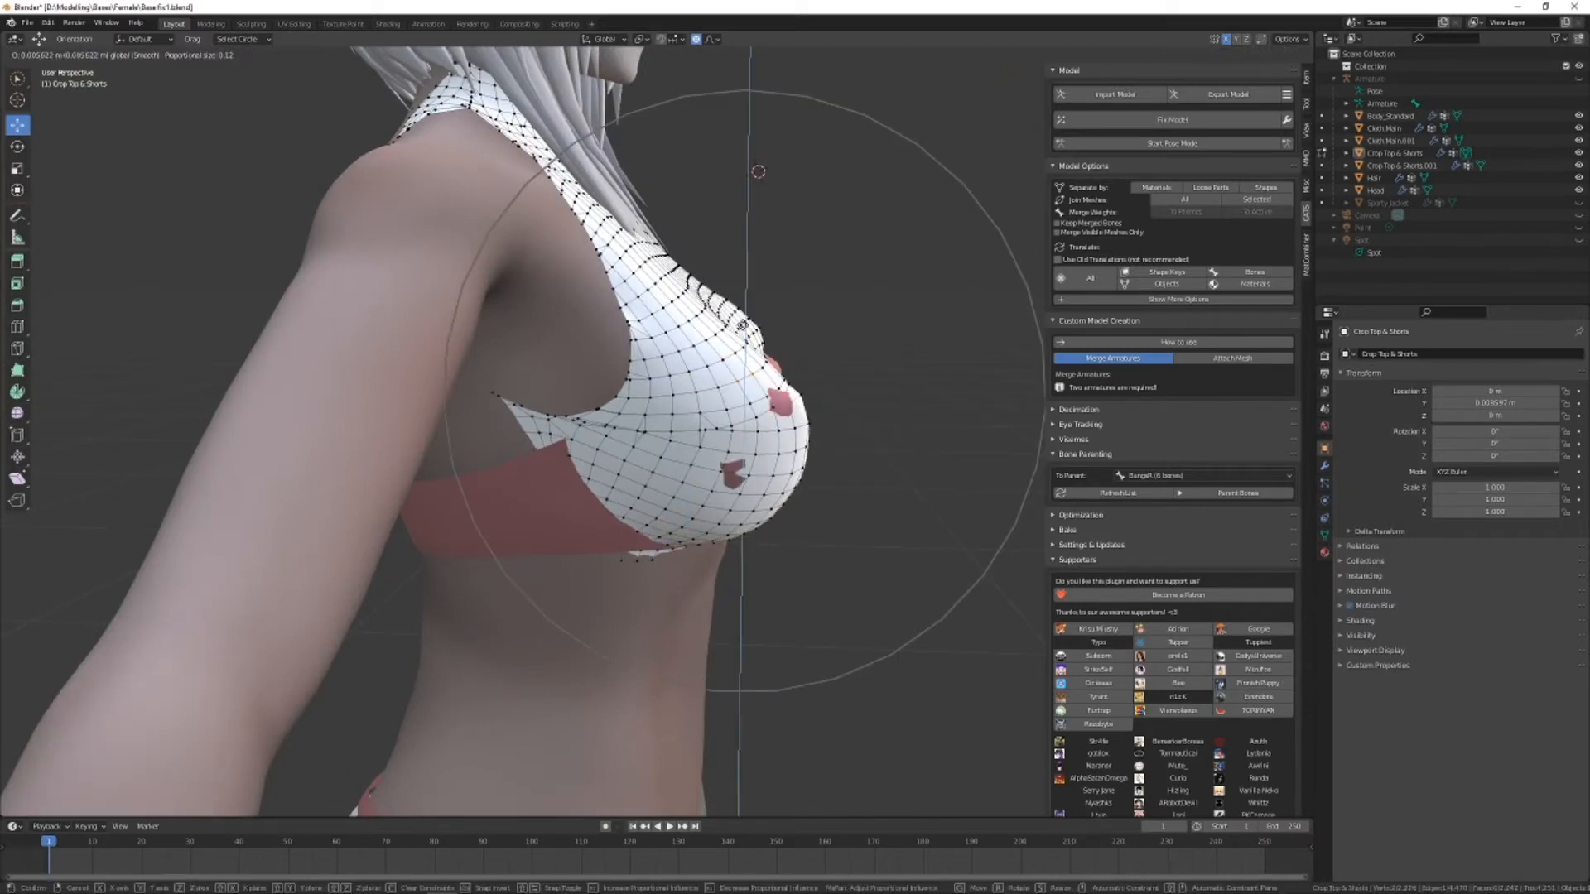
{"action": "left_click", "coordinate": [758, 172]}
{"action": "middle_click_drag", "start_coordinate": [758, 171], "coordinate": [775, 150]}
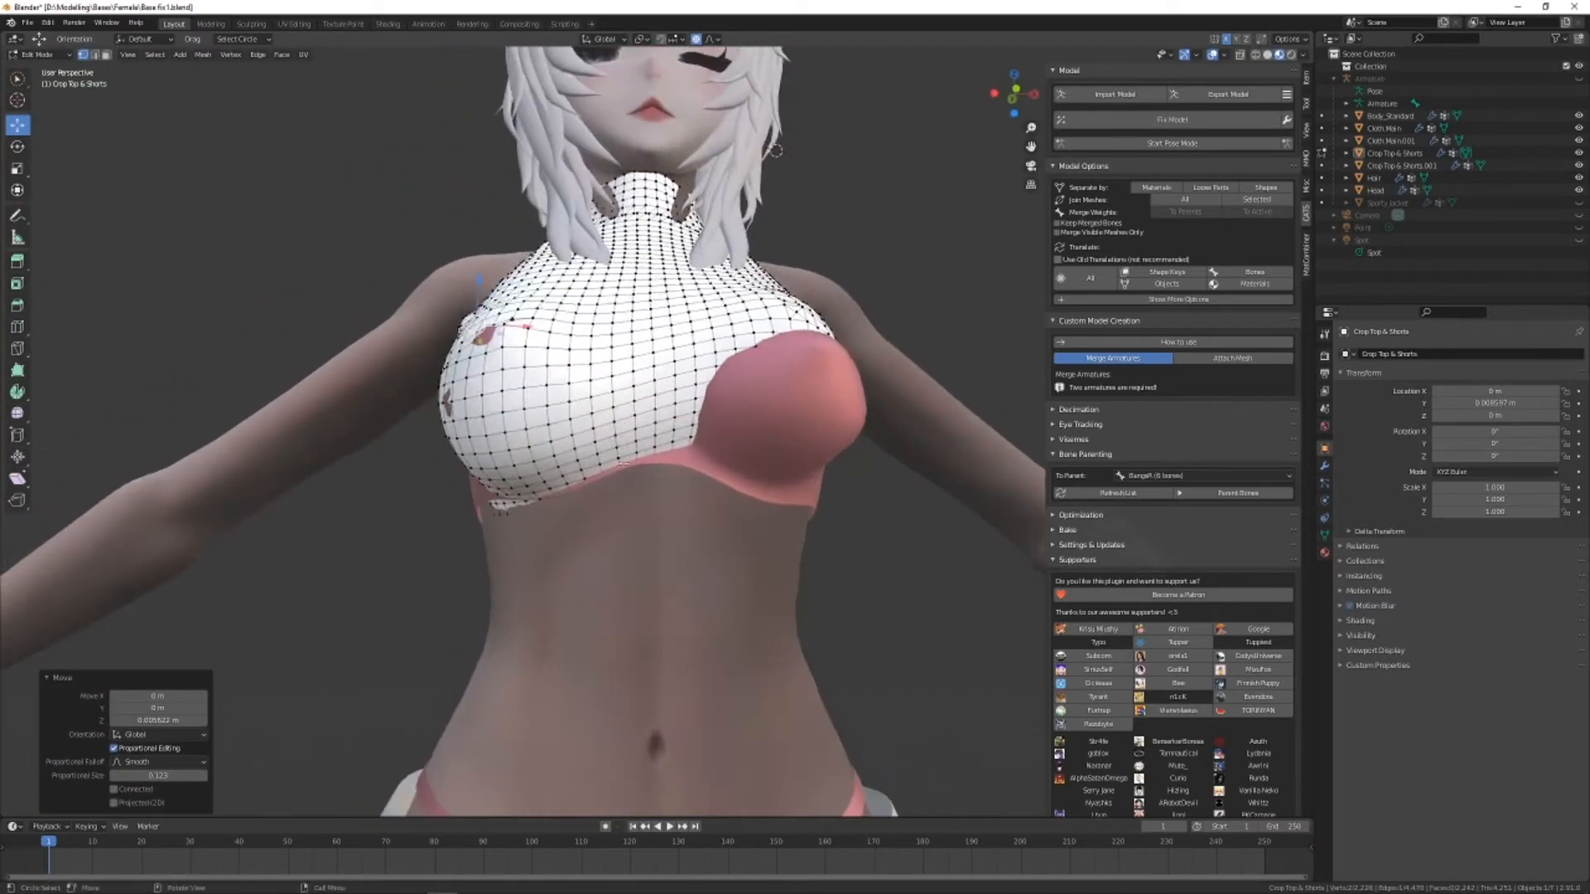
Adjust the crop top's lower edge near the cleavage and push the right breast's side vertices outward along the X axis.
{"action": "left_click", "coordinate": [619, 469]}
{"action": "left_click_drag", "start_coordinate": [620, 421], "coordinate": [621, 434]}
{"action": "middle_click_drag", "start_coordinate": [613, 438], "coordinate": [563, 514]}
{"action": "left_click", "coordinate": [454, 406]}
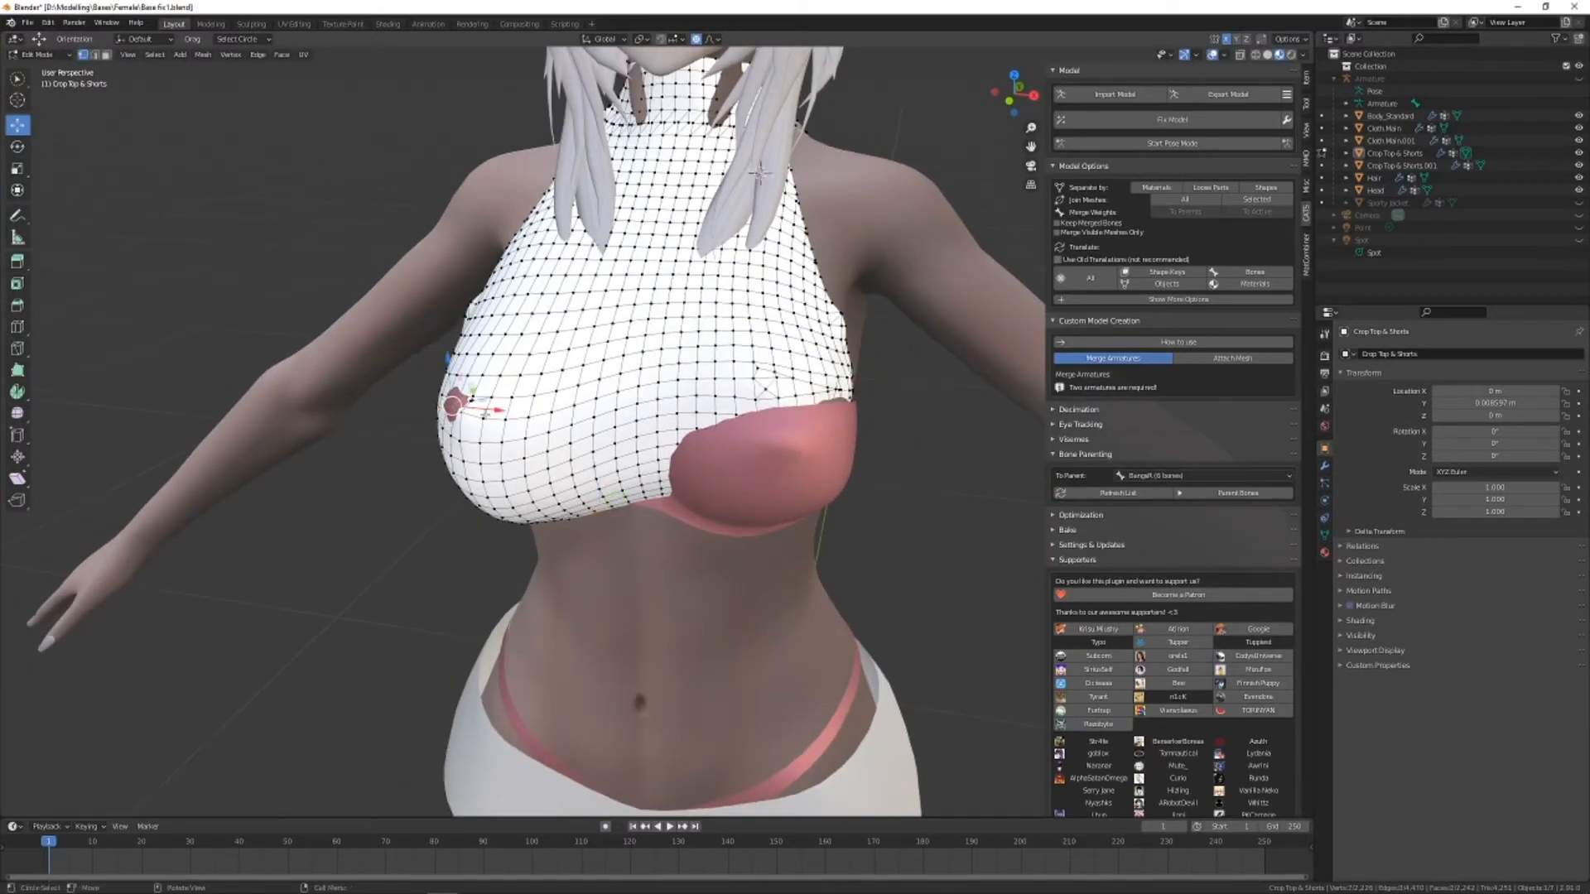
{"action": "left_click_drag", "start_coordinate": [491, 411], "coordinate": [481, 411]}
{"action": "middle_click_drag", "start_coordinate": [480, 411], "coordinate": [580, 402]}
Hide the Body_Standard mesh to expose the back of the crop top.
{"action": "middle_click_drag", "start_coordinate": [800, 156], "coordinate": [879, 349]}
{"action": "middle_click_drag", "start_coordinate": [767, 324], "coordinate": [769, 315]}
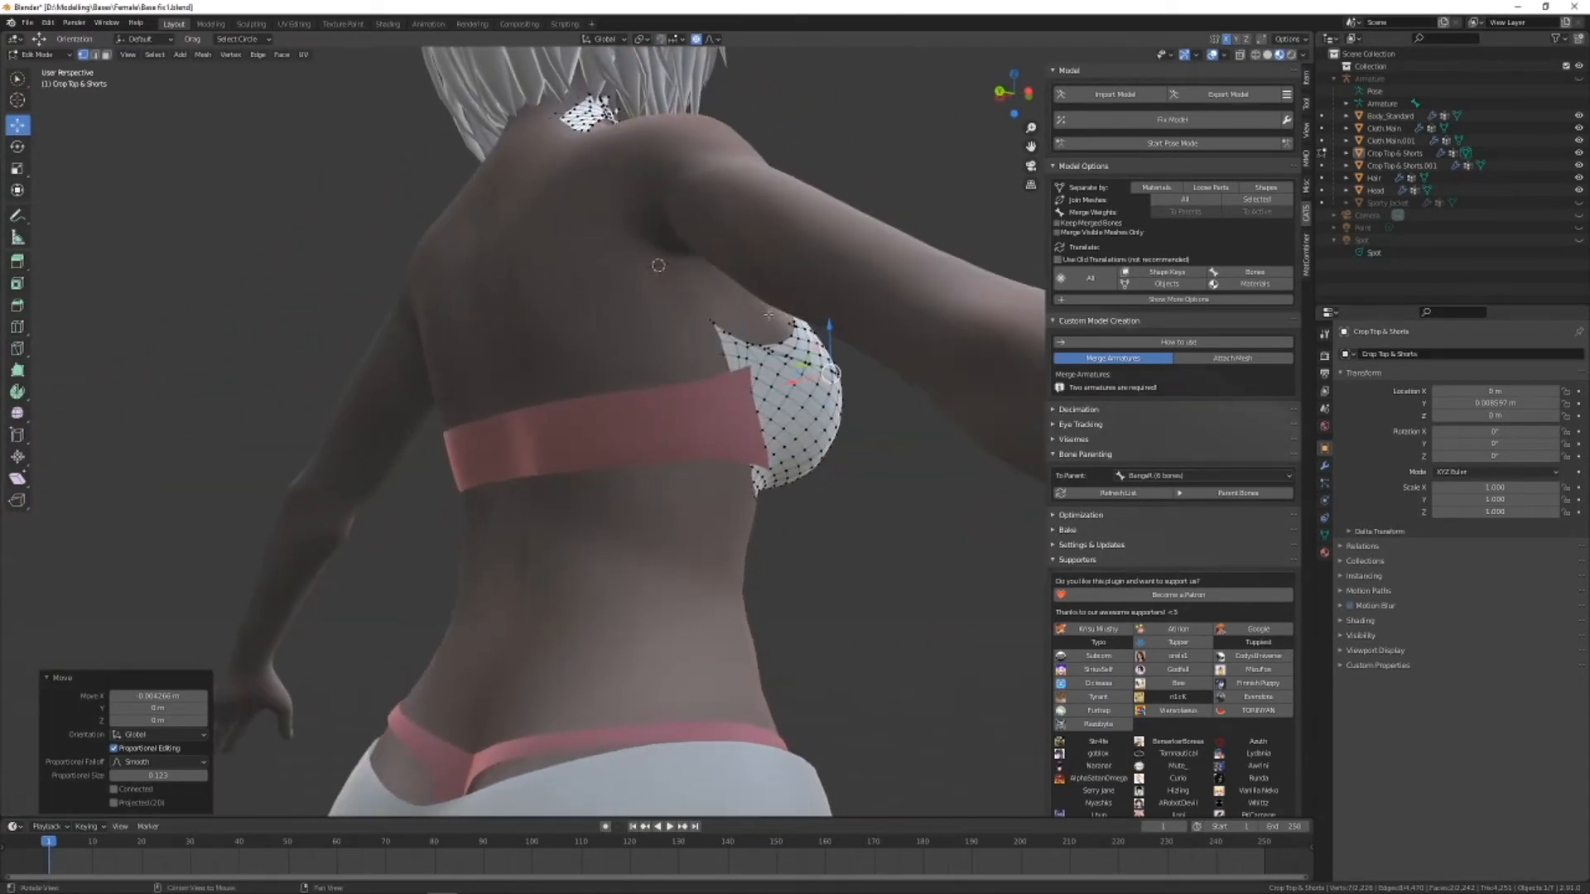
{"action": "middle_click_drag", "start_coordinate": [613, 334], "coordinate": [762, 452]}
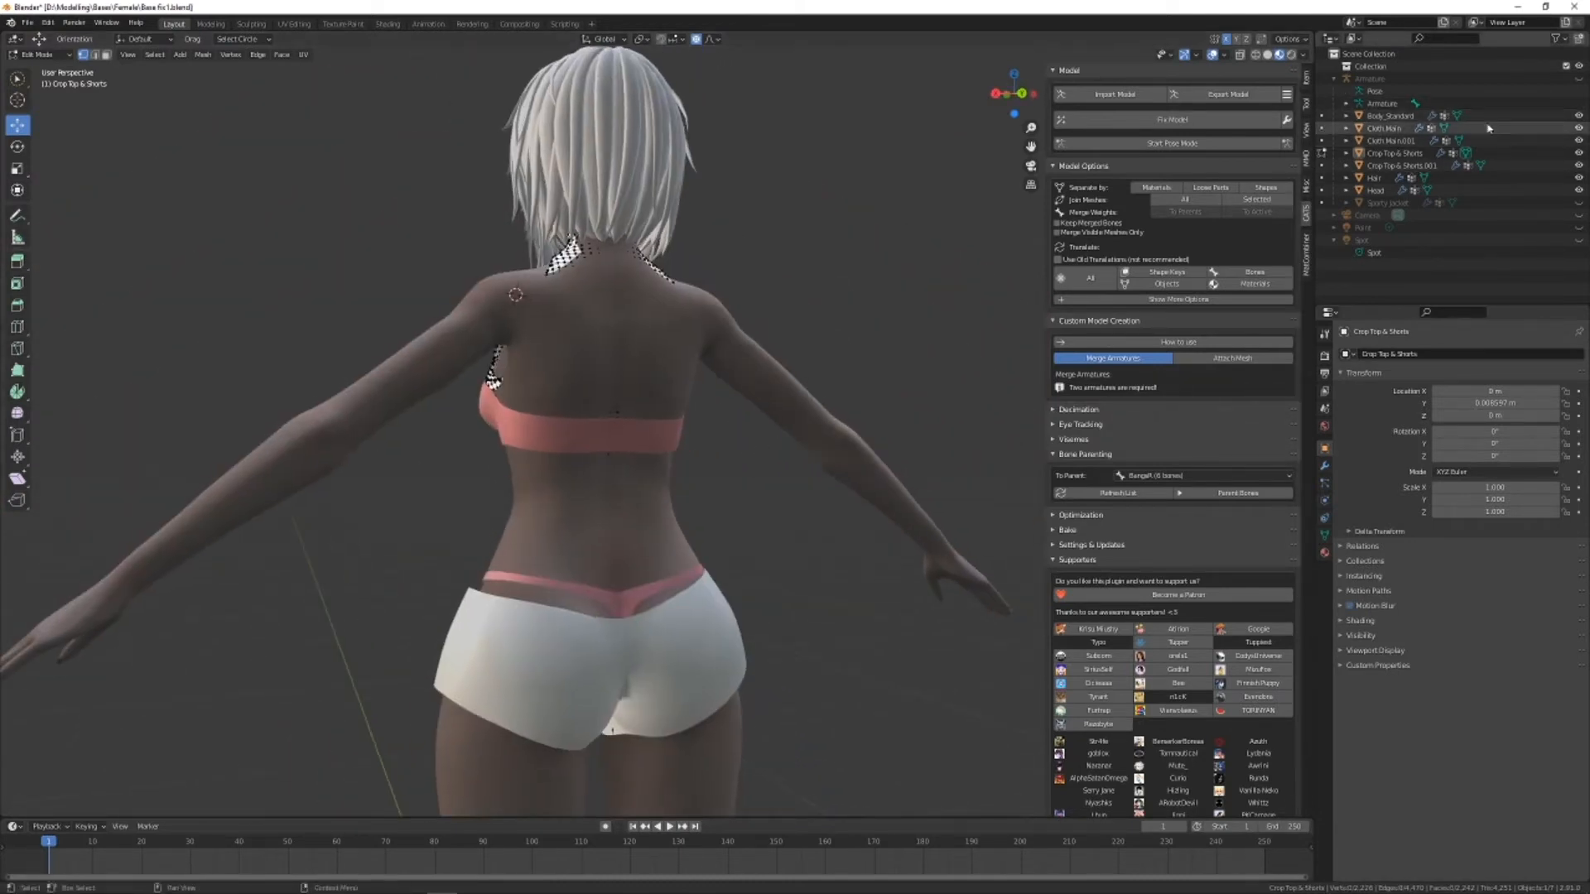
{"action": "left_click", "coordinate": [1578, 117]}
{"action": "middle_click_drag", "start_coordinate": [894, 348], "coordinate": [763, 249]}
{"action": "scroll", "coordinate": [746, 454], "scroll_direction": "up", "scroll_amount": 3}
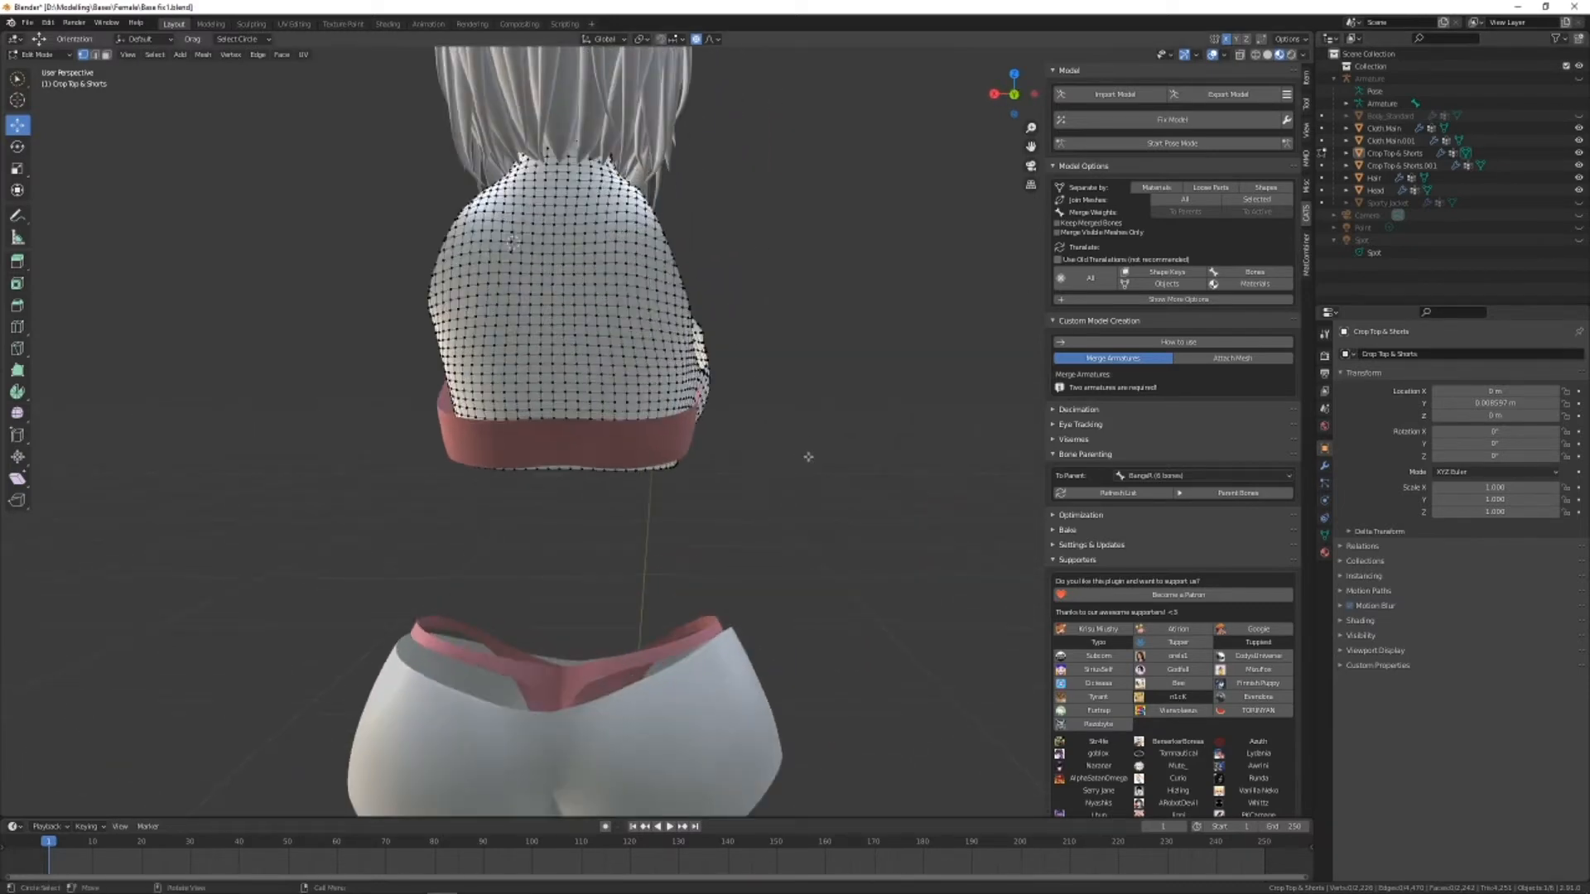
Circle-select the crop top's back vertices and, with the body shown again, pull them outward along the Y axis.
{"action": "middle_click_drag", "start_coordinate": [810, 455], "coordinate": [528, 437]}
{"action": "key", "text": "c"}
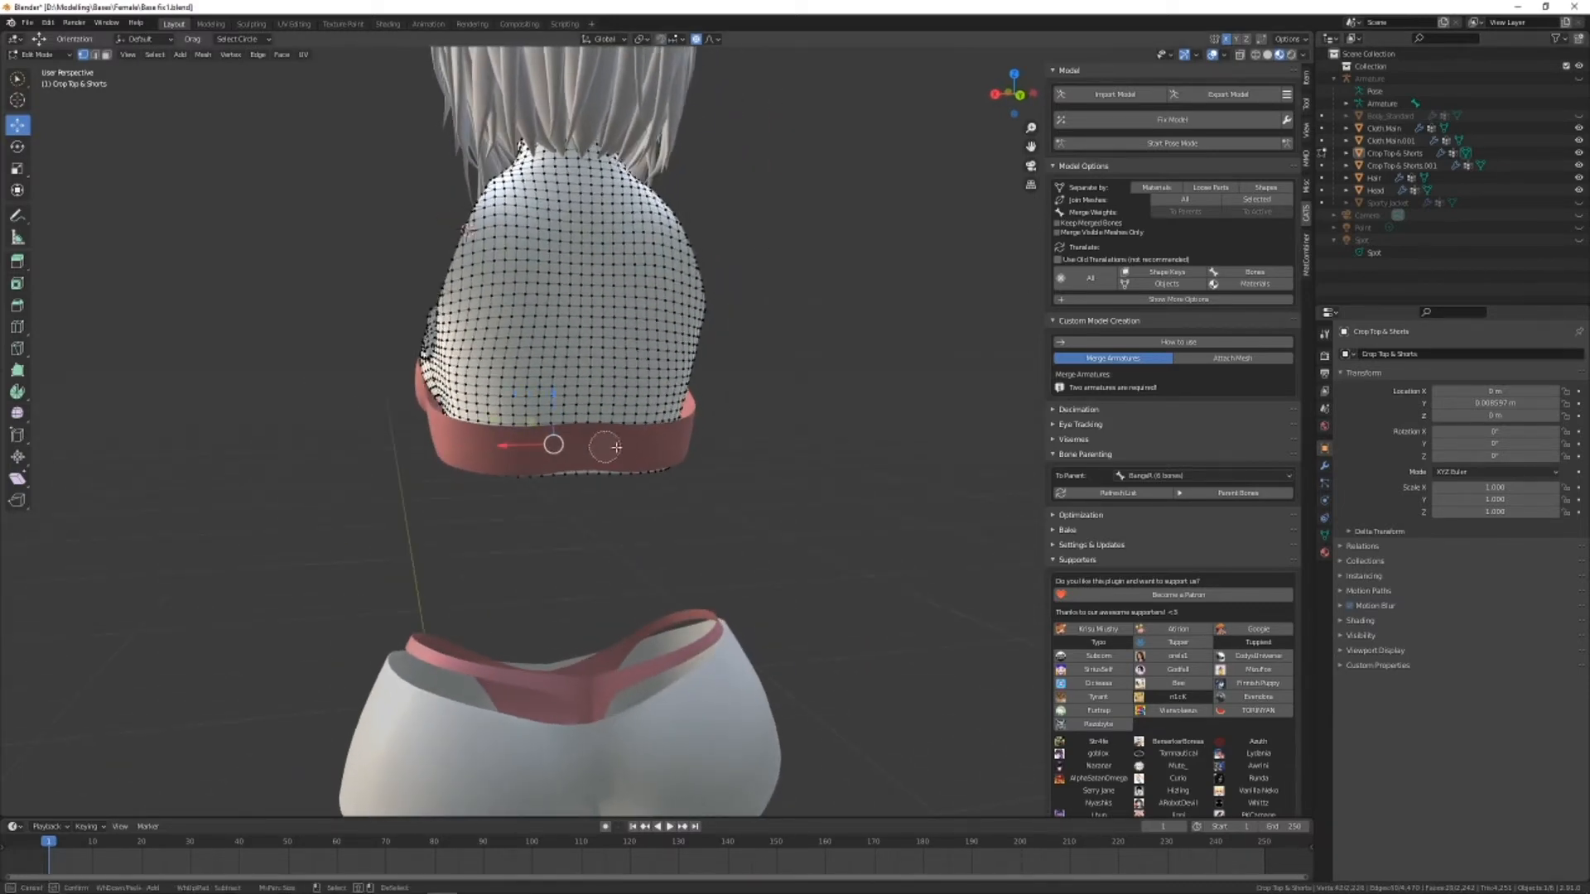
{"action": "mouse_move", "coordinate": [638, 430]}
{"action": "left_mouse_down"}
{"action": "mouse_move", "coordinate": [576, 232]}
{"action": "mouse_move", "coordinate": [592, 349]}
{"action": "left_mouse_up"}
{"action": "left_click_drag", "start_coordinate": [511, 391], "coordinate": [566, 419]}
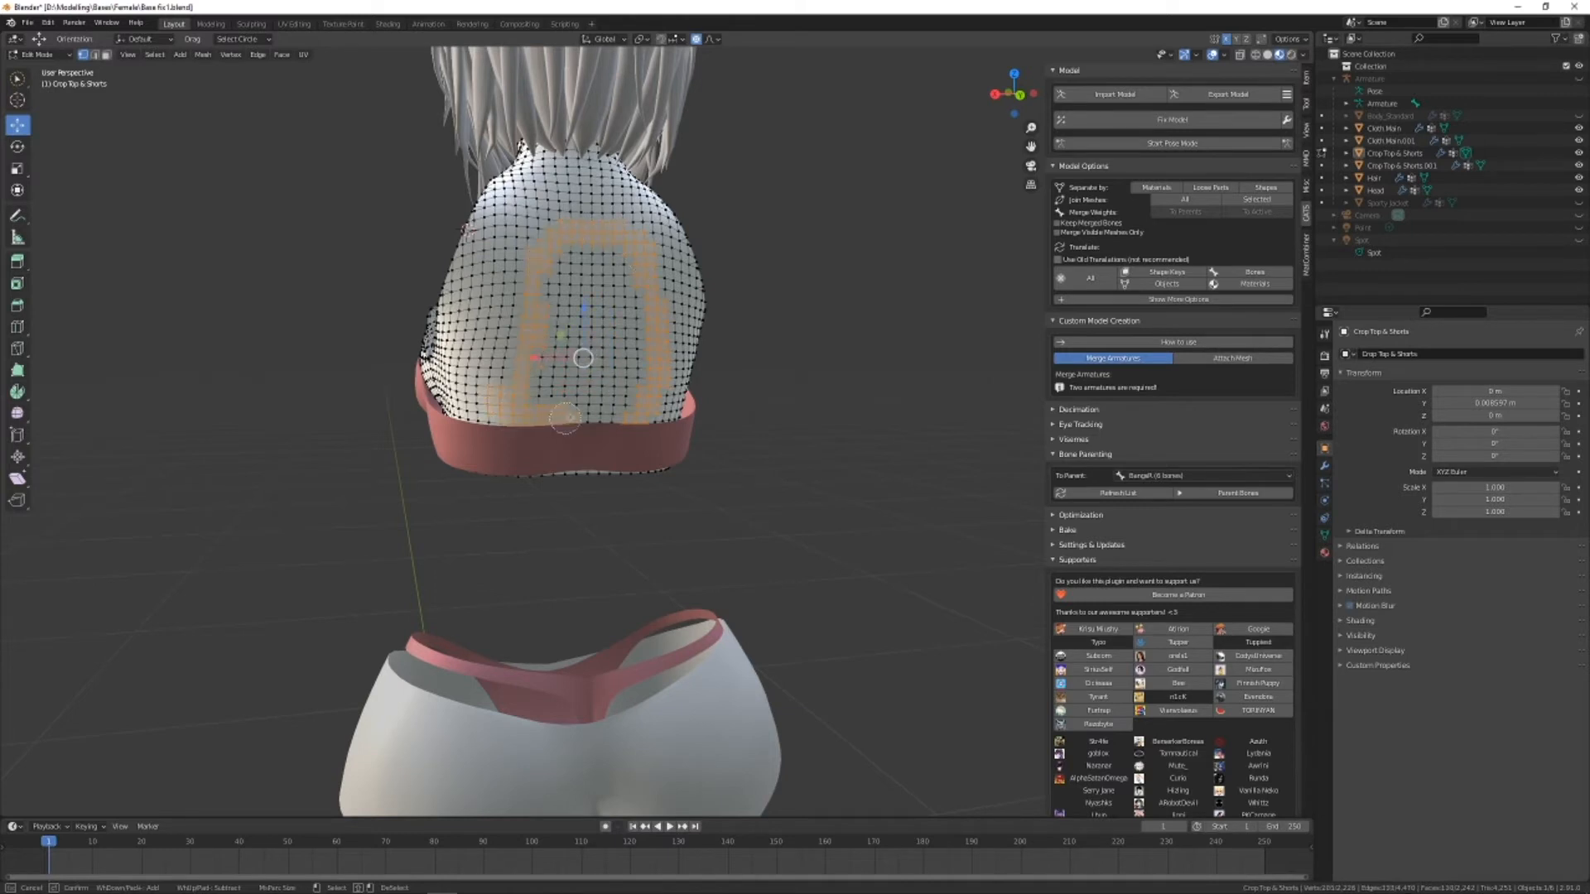
{"action": "key", "text": "Escape"}
{"action": "middle_click_drag", "start_coordinate": [704, 427], "coordinate": [797, 425]}
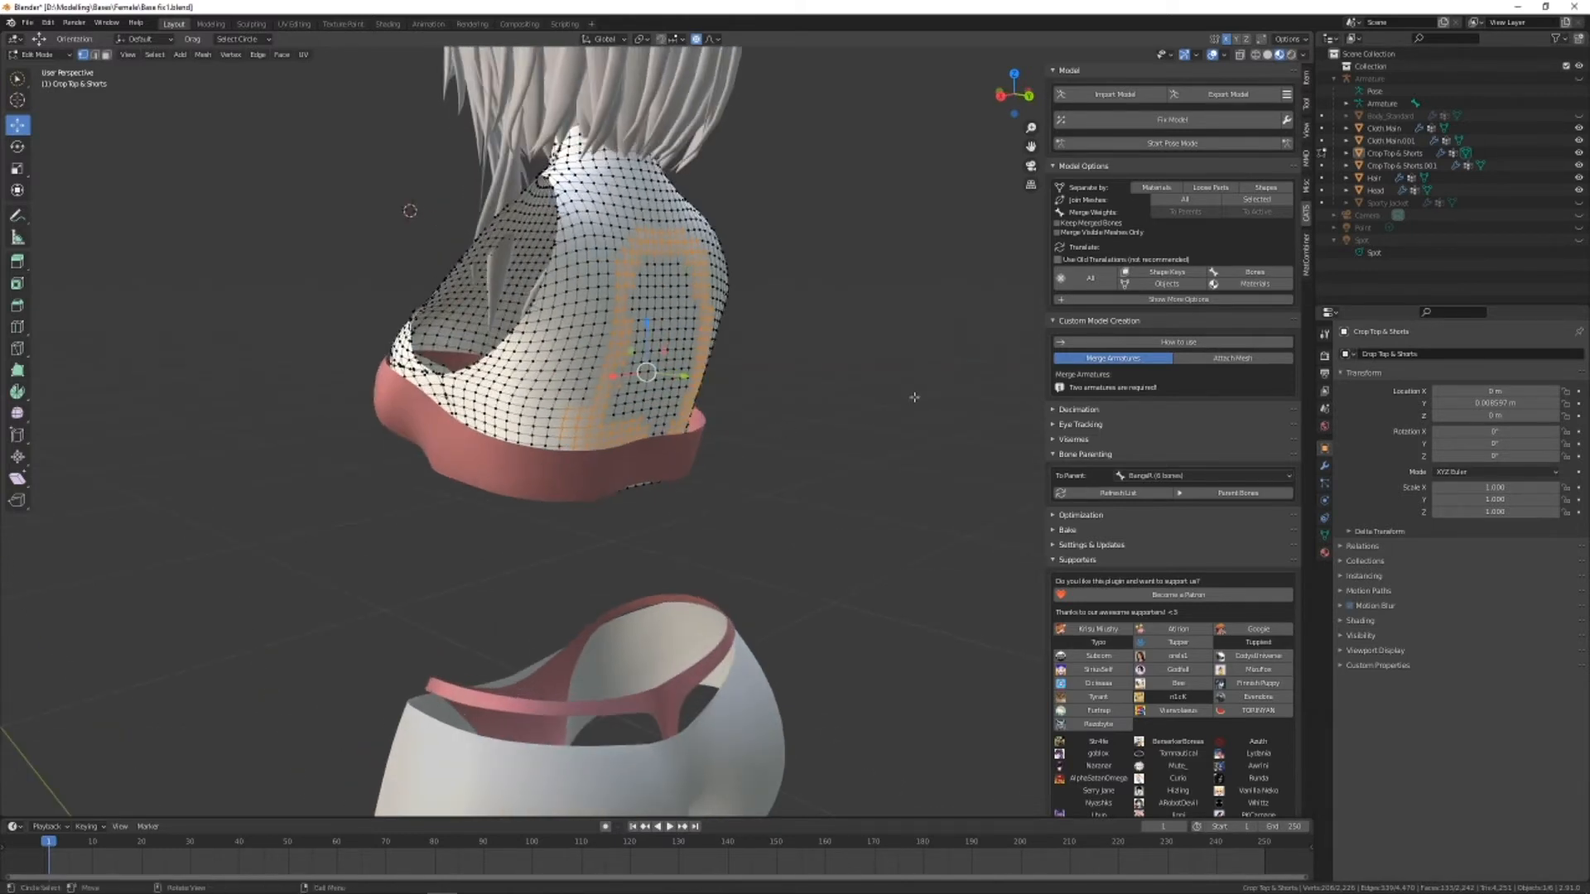
{"action": "left_click", "coordinate": [1578, 116]}
{"action": "middle_click_drag", "start_coordinate": [725, 440], "coordinate": [717, 447]}
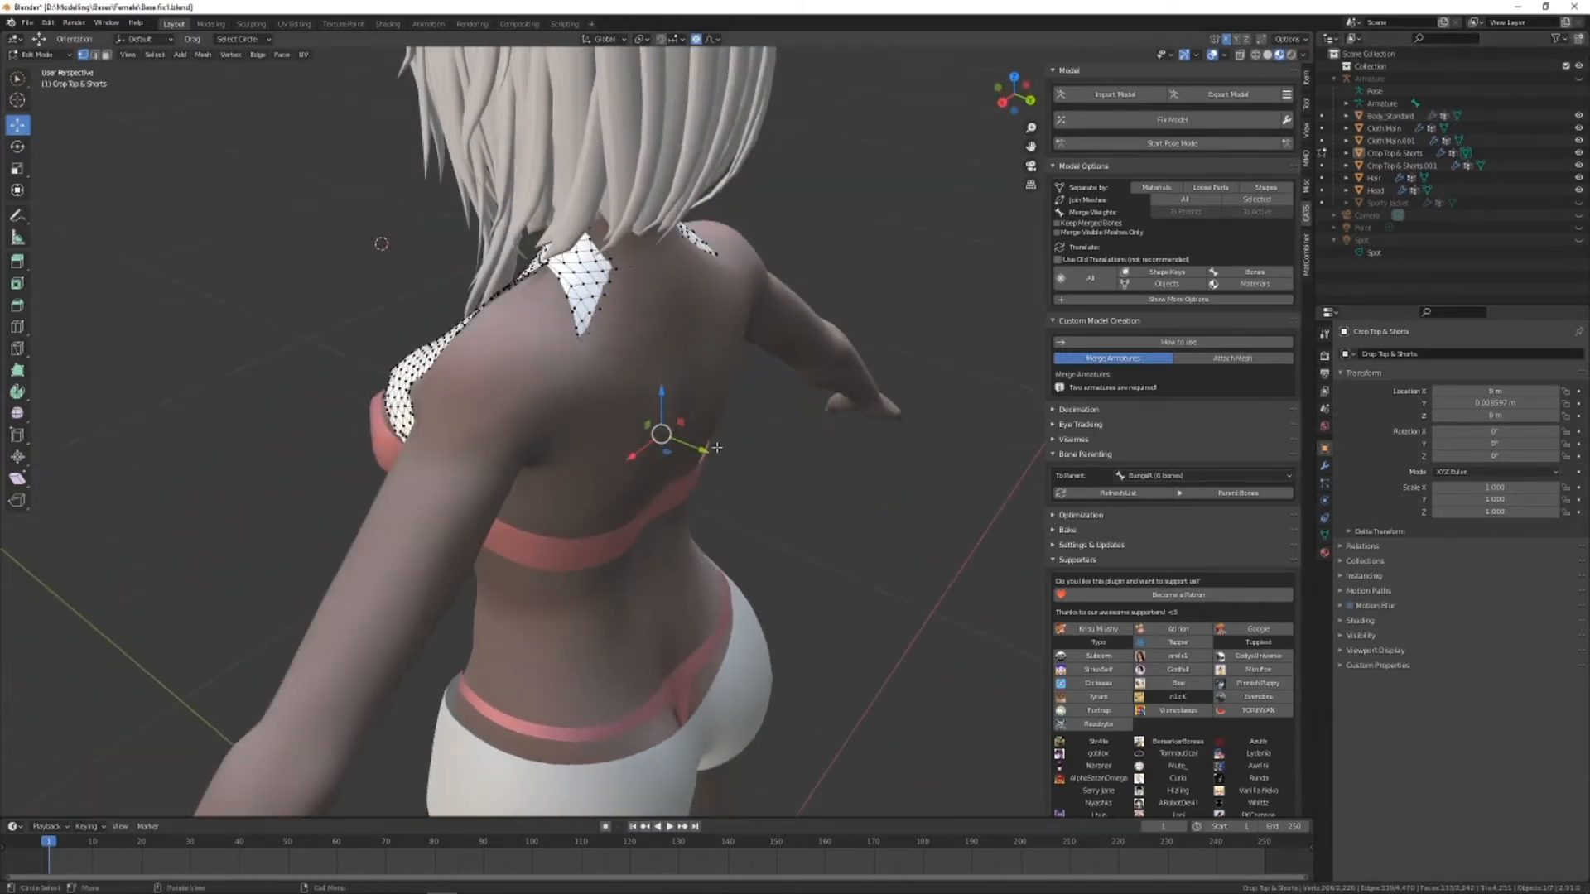
{"action": "left_click_drag", "start_coordinate": [692, 448], "coordinate": [713, 503]}
{"action": "middle_click_drag", "start_coordinate": [713, 503], "coordinate": [626, 478]}
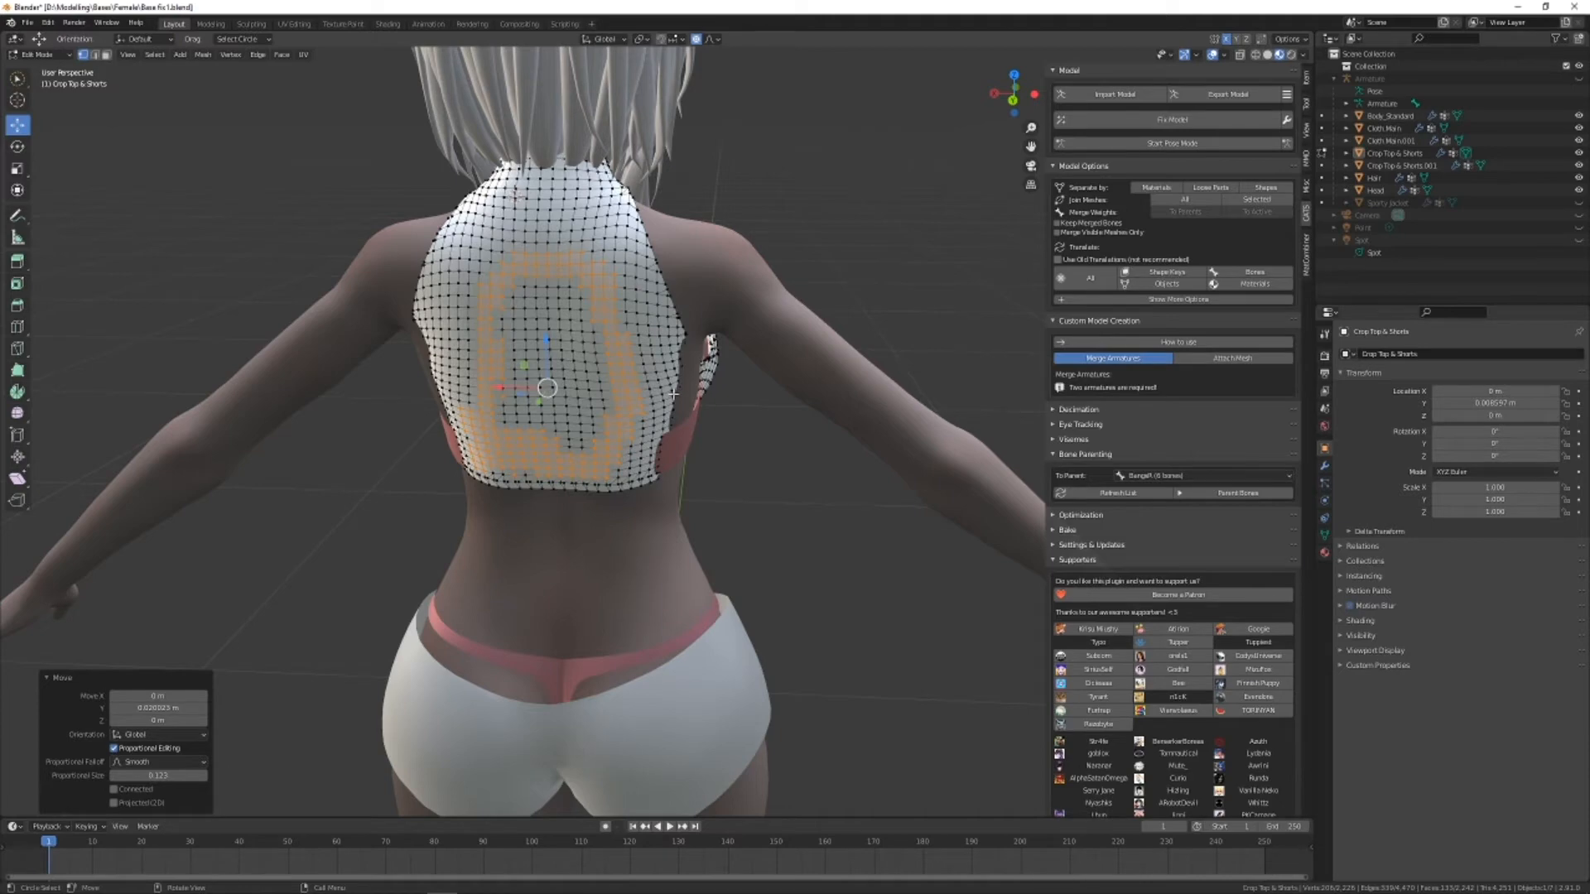
Move the crop top's right side vertices about 0.0128 m along the X axis with a proportional size of about 0.11.
{"action": "mouse_move", "coordinate": [728, 437]}
{"action": "middle_mouse_down"}
{"action": "mouse_move", "coordinate": [709, 400]}
{"action": "mouse_move", "coordinate": [704, 442]}
{"action": "middle_mouse_up"}
{"action": "left_click", "coordinate": [704, 401]}
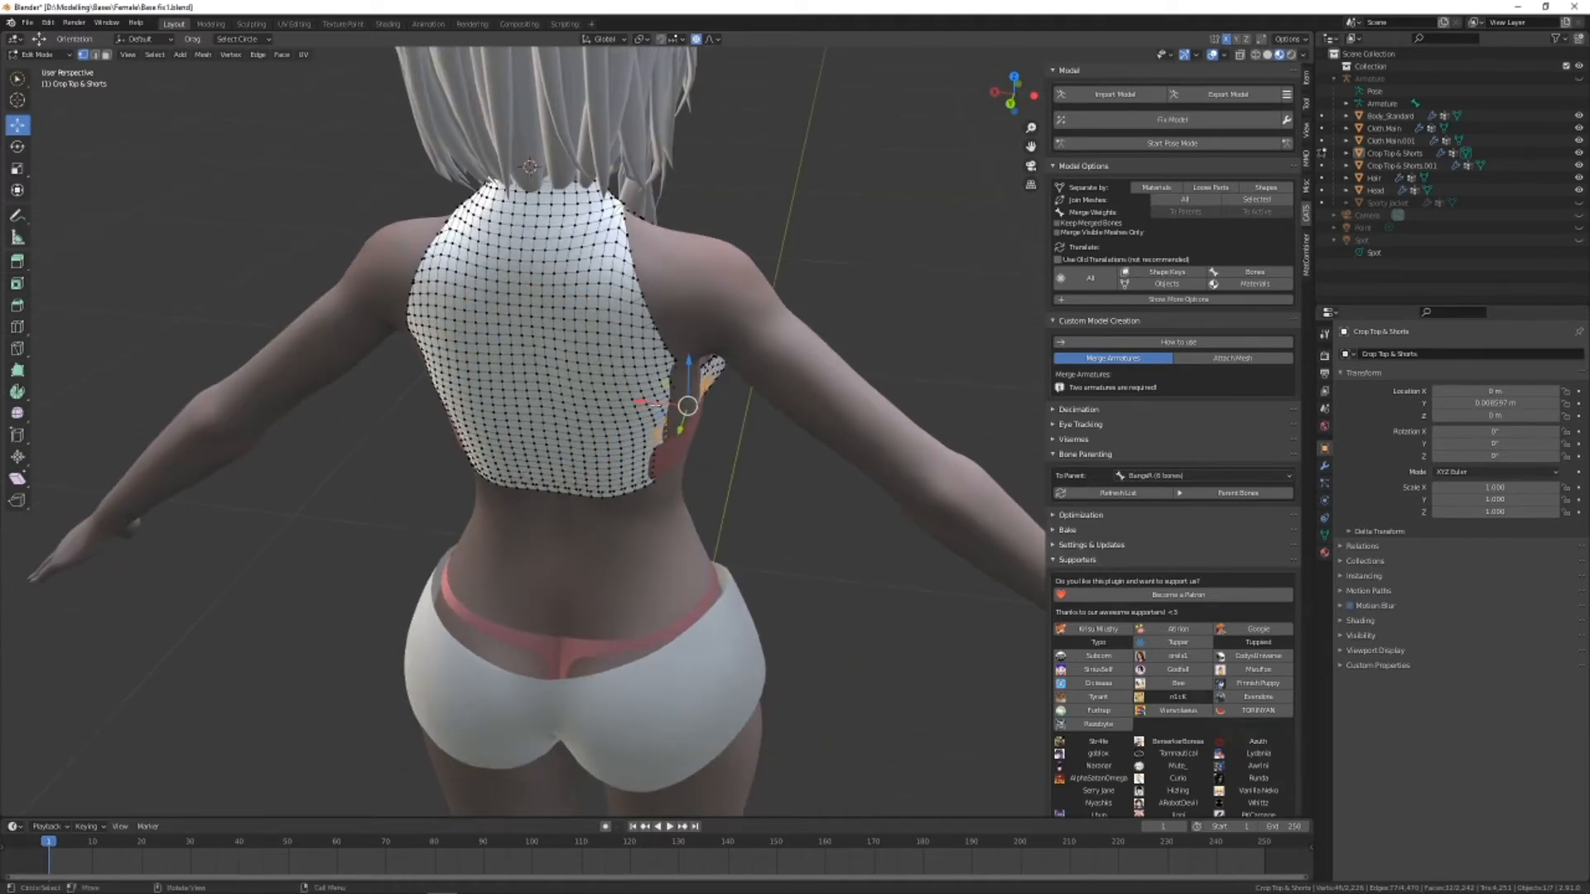
{"action": "mouse_move", "coordinate": [654, 404]}
{"action": "left_mouse_down"}
{"action": "mouse_move", "coordinate": [675, 404]}
{"action": "mouse_move", "coordinate": [672, 421]}
{"action": "left_mouse_up"}
{"action": "scroll", "coordinate": [672, 403], "scroll_direction": "up", "scroll_amount": 4}
{"action": "scroll", "coordinate": [669, 411], "scroll_direction": "down", "scroll_amount": 3}
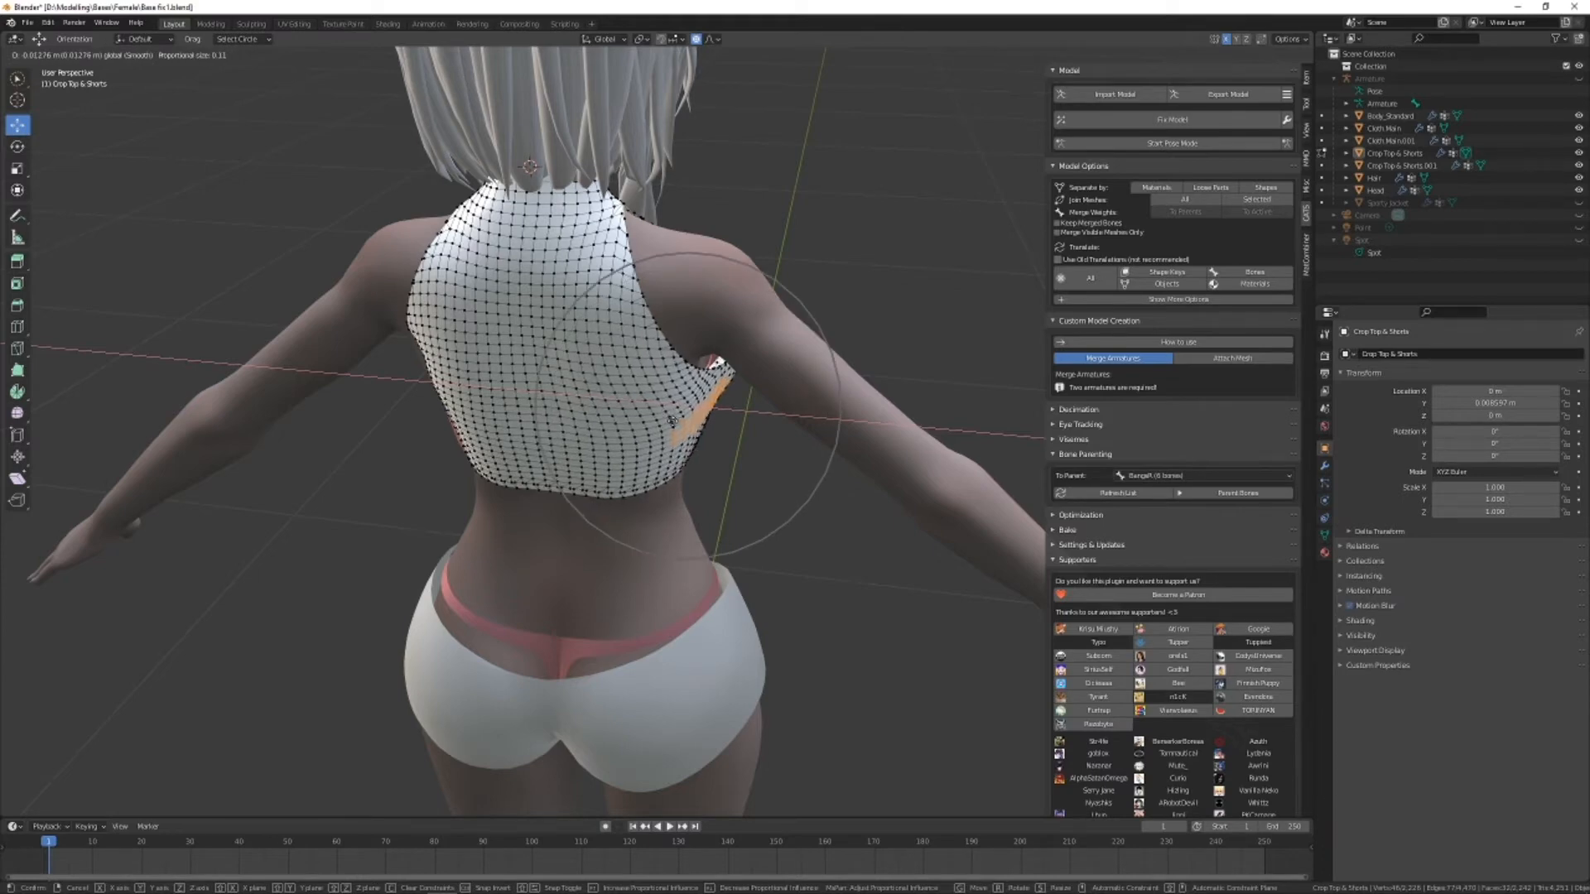
{"action": "left_click", "coordinate": [673, 421]}
Nudge the crop top's vertices around the right underarm opening so the fabric clears the body.
{"action": "middle_click_drag", "start_coordinate": [673, 421], "coordinate": [794, 316]}
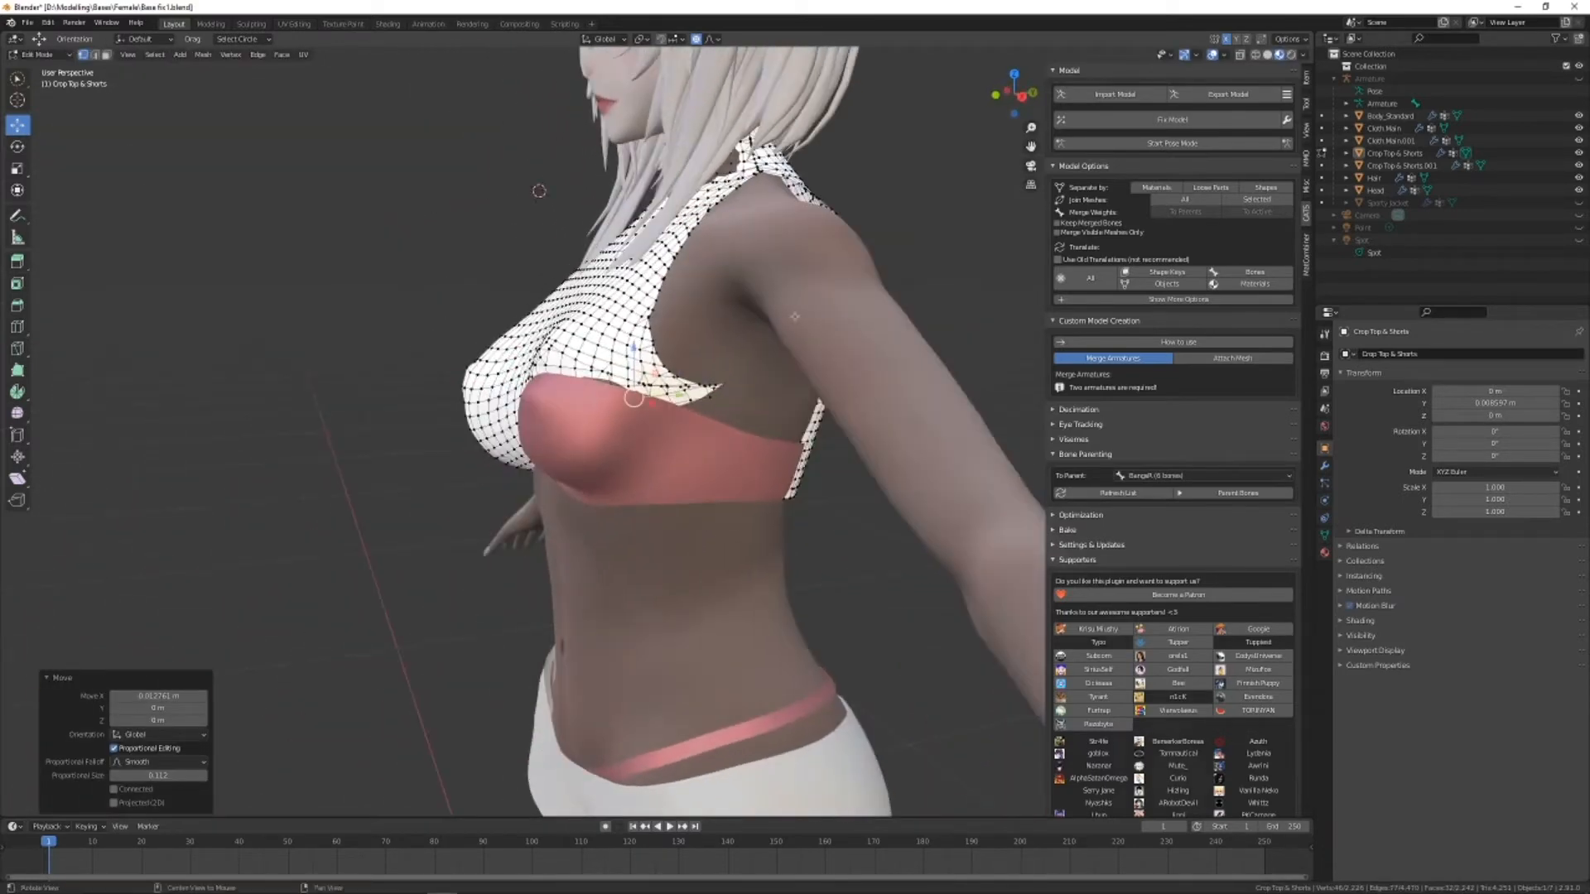
{"action": "left_click_drag", "start_coordinate": [723, 281], "coordinate": [936, 308], "text": "alt"}
{"action": "scroll", "coordinate": [882, 404], "scroll_direction": "up", "scroll_amount": 6}
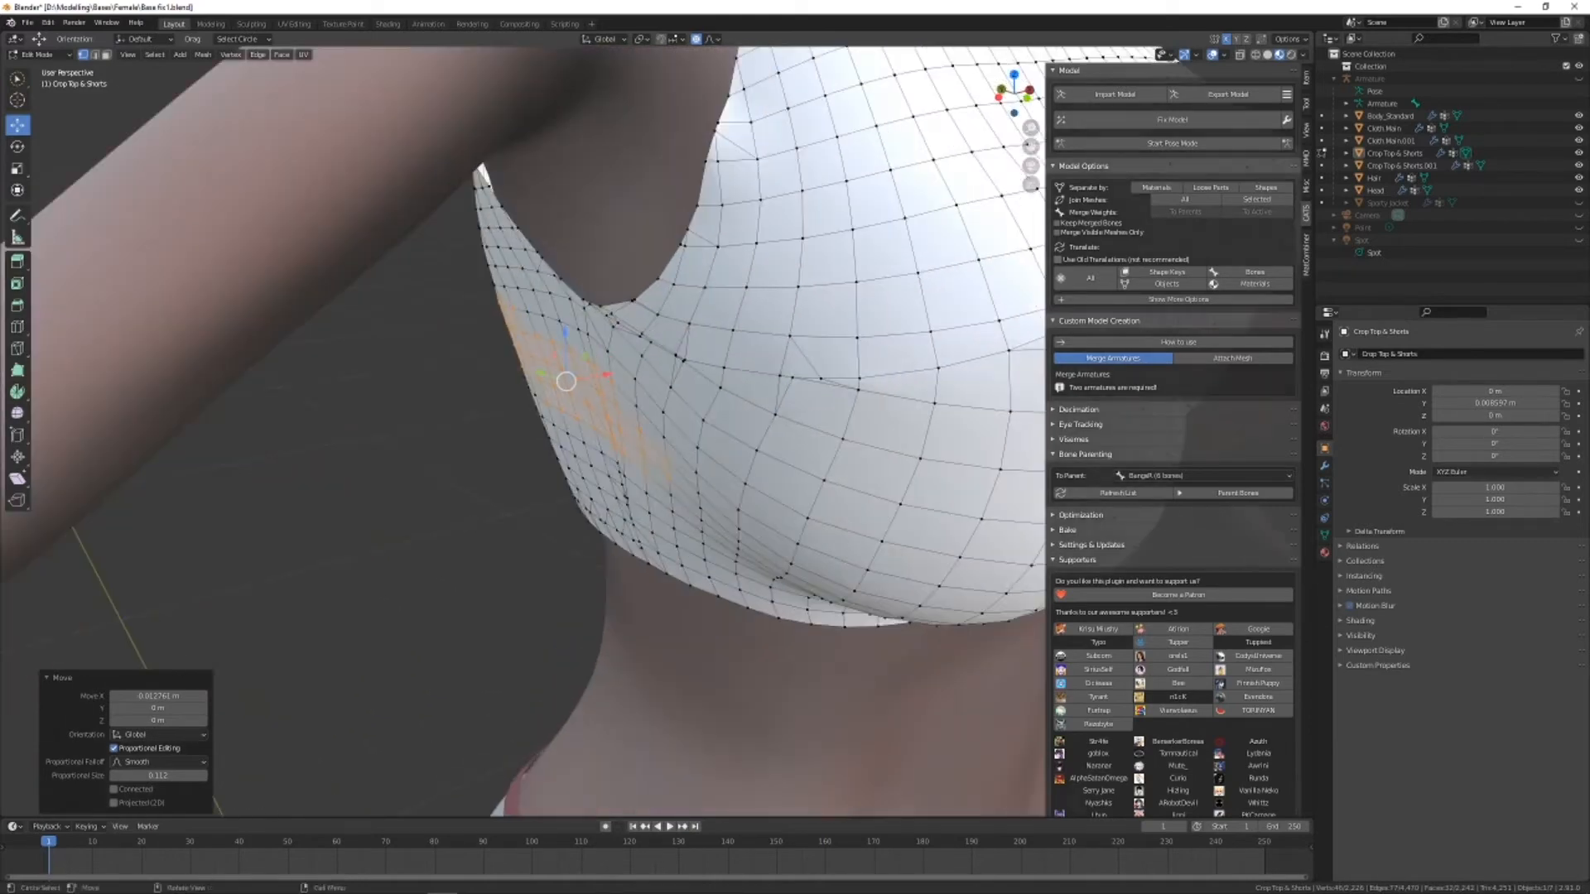
{"action": "scroll", "coordinate": [621, 388], "scroll_direction": "down", "scroll_amount": 4}
{"action": "left_click_drag", "start_coordinate": [613, 338], "coordinate": [619, 342]}
{"action": "middle_click_drag", "start_coordinate": [637, 382], "coordinate": [622, 434]}
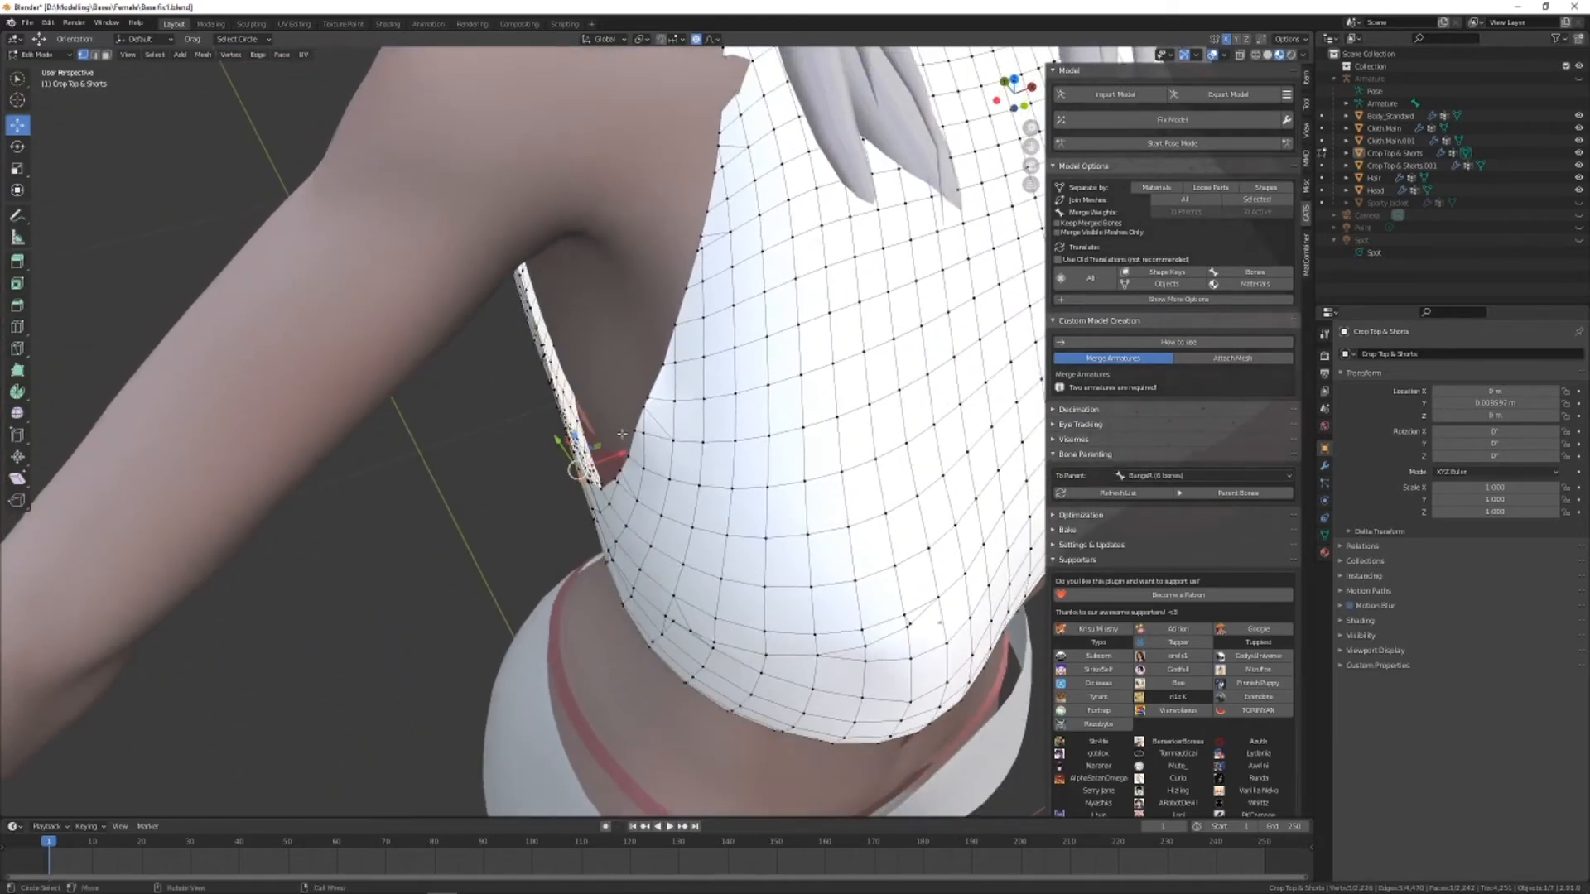
{"action": "left_click_drag", "start_coordinate": [620, 454], "coordinate": [634, 450]}
{"action": "middle_click_drag", "start_coordinate": [634, 450], "coordinate": [850, 162]}
Pull the crop top's upper bust vertices closer to the right breast and raise the bust-front vertices along the Z axis.
{"action": "left_click", "coordinate": [790, 391]}
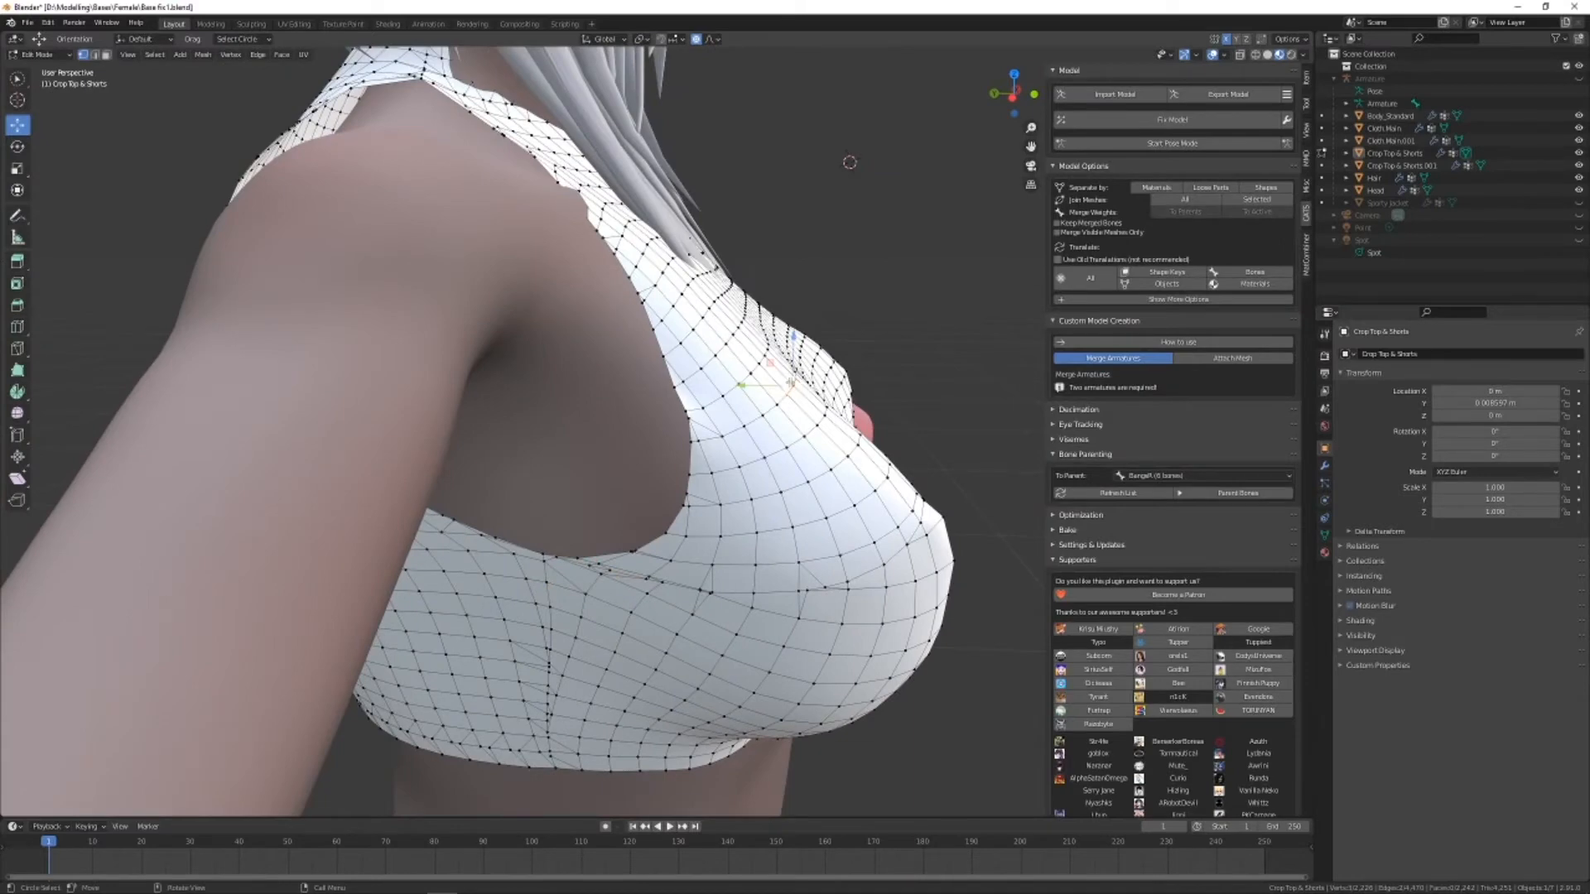
{"action": "left_click_drag", "start_coordinate": [771, 362], "coordinate": [746, 372]}
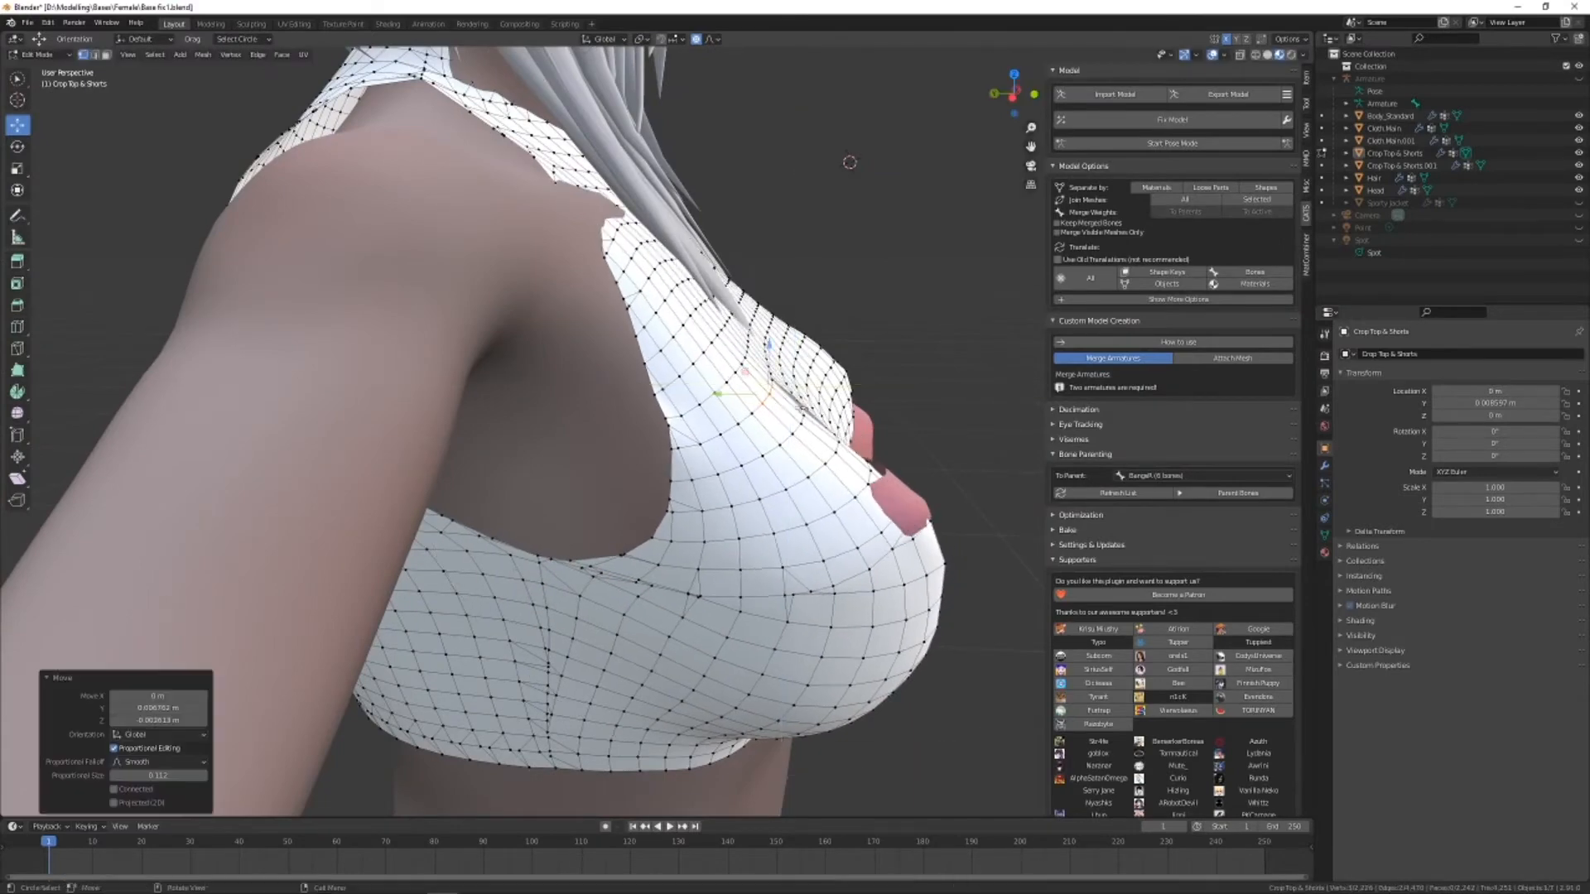
{"action": "key", "text": "g"}
{"action": "key", "text": "z"}
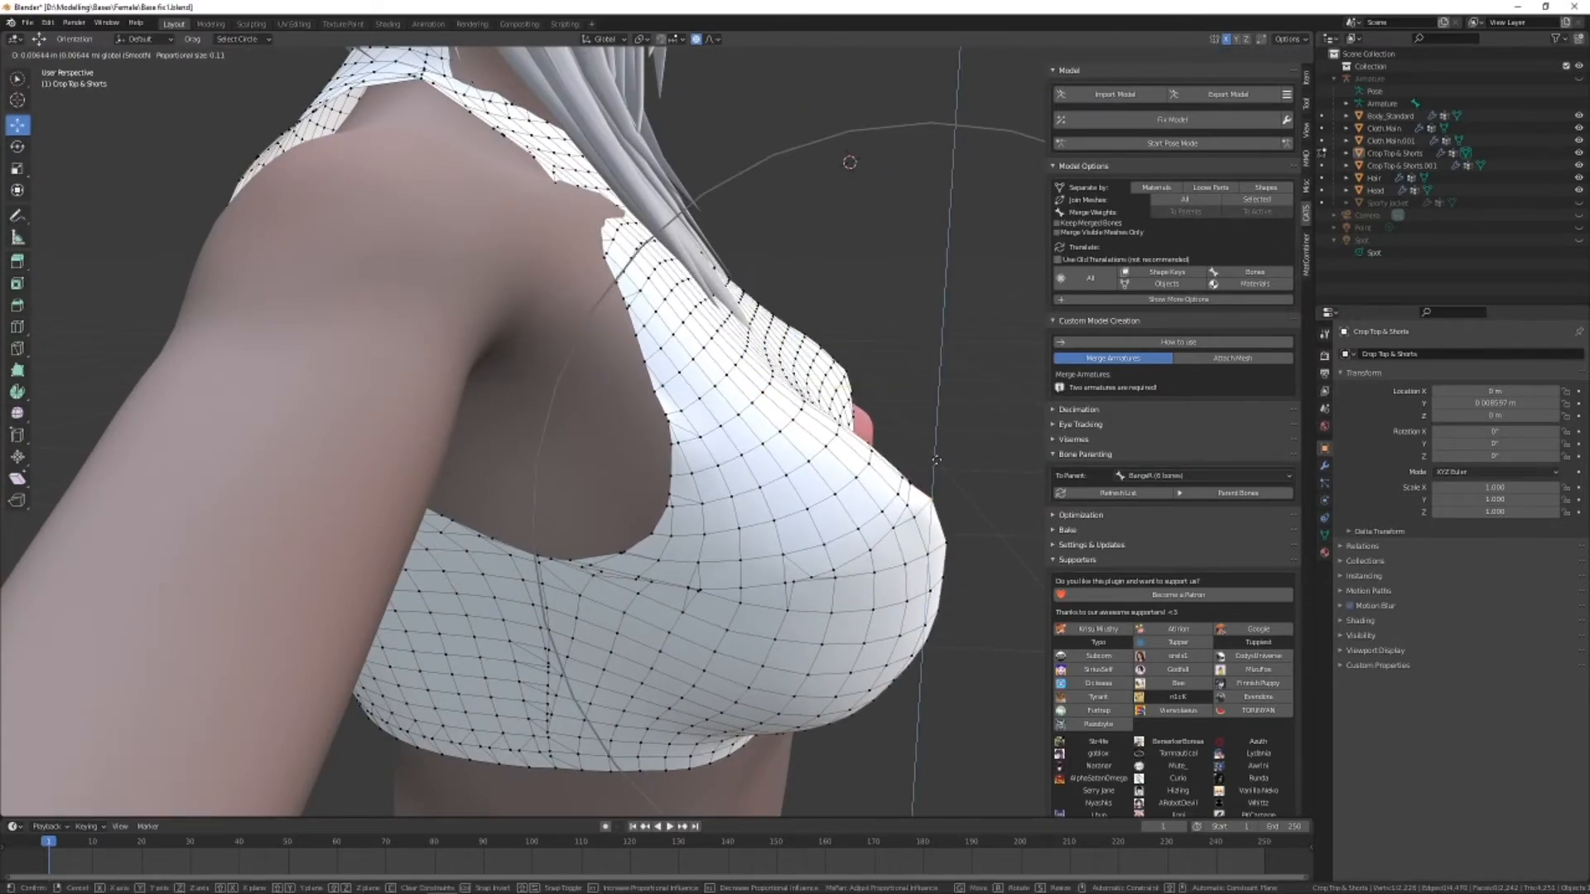
{"action": "left_click", "coordinate": [937, 460]}
{"action": "middle_click_drag", "start_coordinate": [936, 460], "coordinate": [786, 491]}
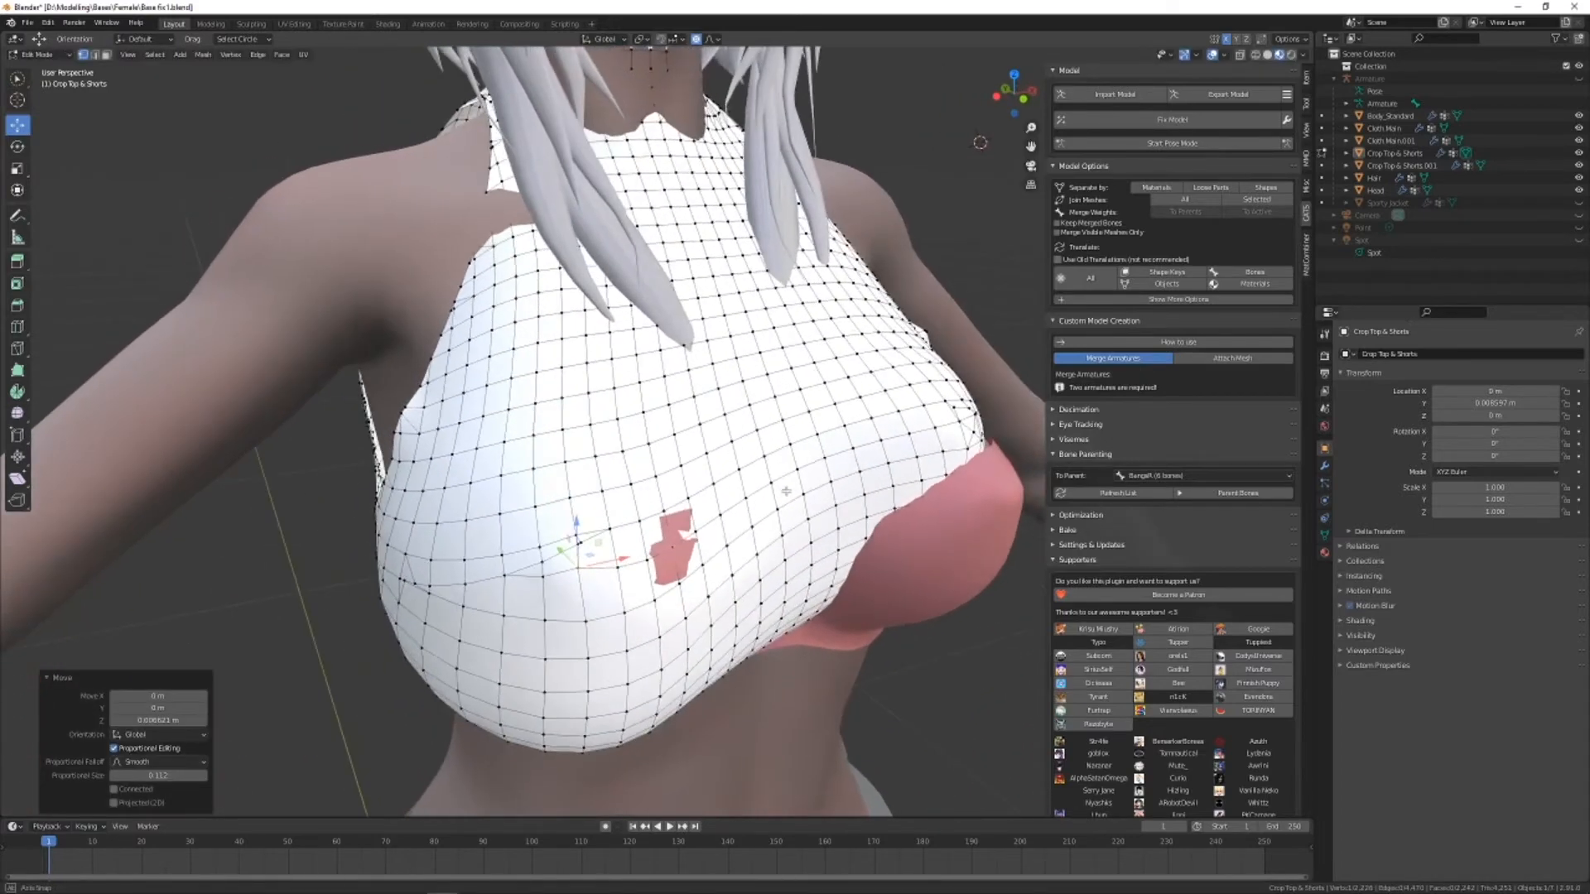
Move the crop top vertices on the inner right breast to cover the pink bra poking through.
{"action": "middle_click_drag", "start_coordinate": [684, 537], "coordinate": [712, 570]}
{"action": "left_click_drag", "start_coordinate": [710, 571], "coordinate": [722, 564]}
{"action": "middle_click_drag", "start_coordinate": [568, 632], "coordinate": [696, 620]}
Move the crop top's upper right armhole edge vertices slightly along the Y and Z axes, and leave Edit Mode.
{"action": "left_click", "coordinate": [554, 252]}
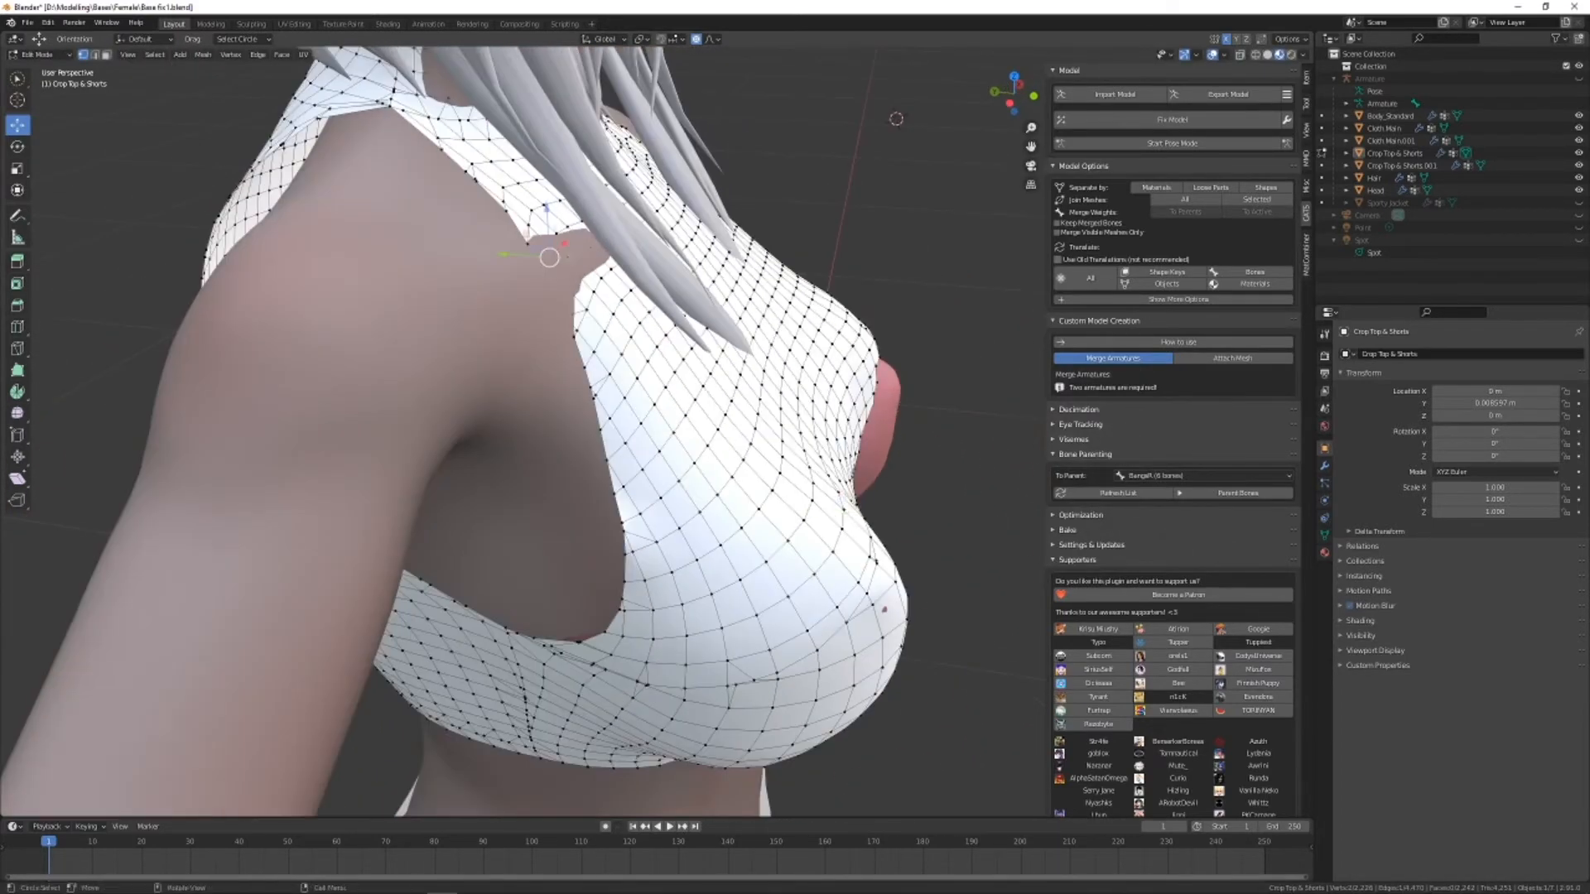
{"action": "middle_click_drag", "start_coordinate": [587, 222], "coordinate": [631, 301], "text": "shift"}
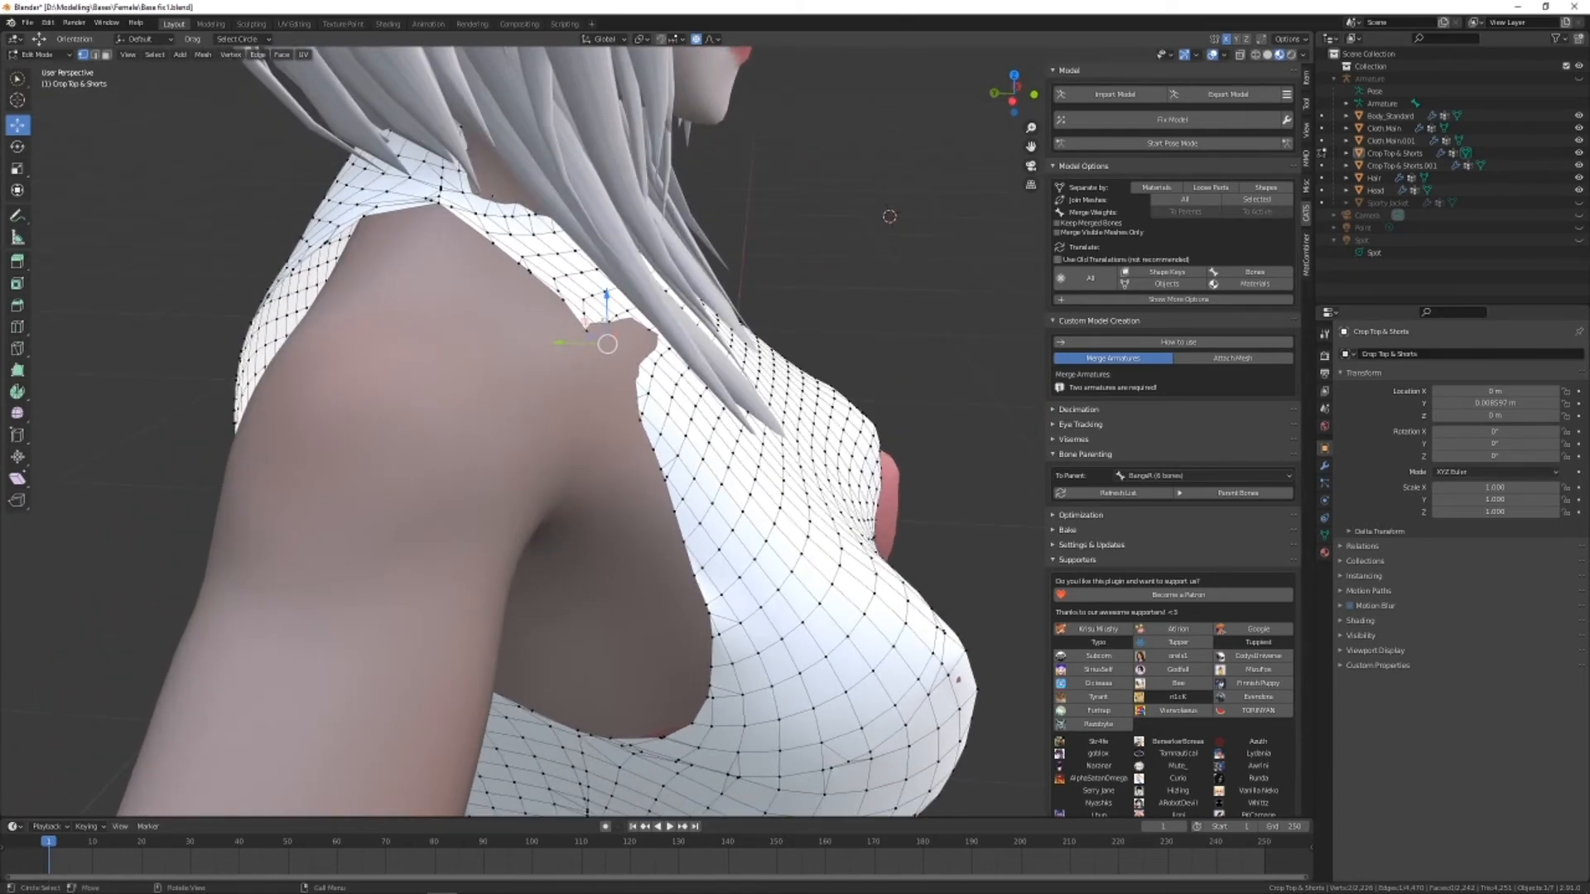
{"action": "left_click_drag", "start_coordinate": [586, 321], "coordinate": [604, 313]}
{"action": "scroll", "coordinate": [613, 323], "scroll_direction": "down", "scroll_amount": 4}
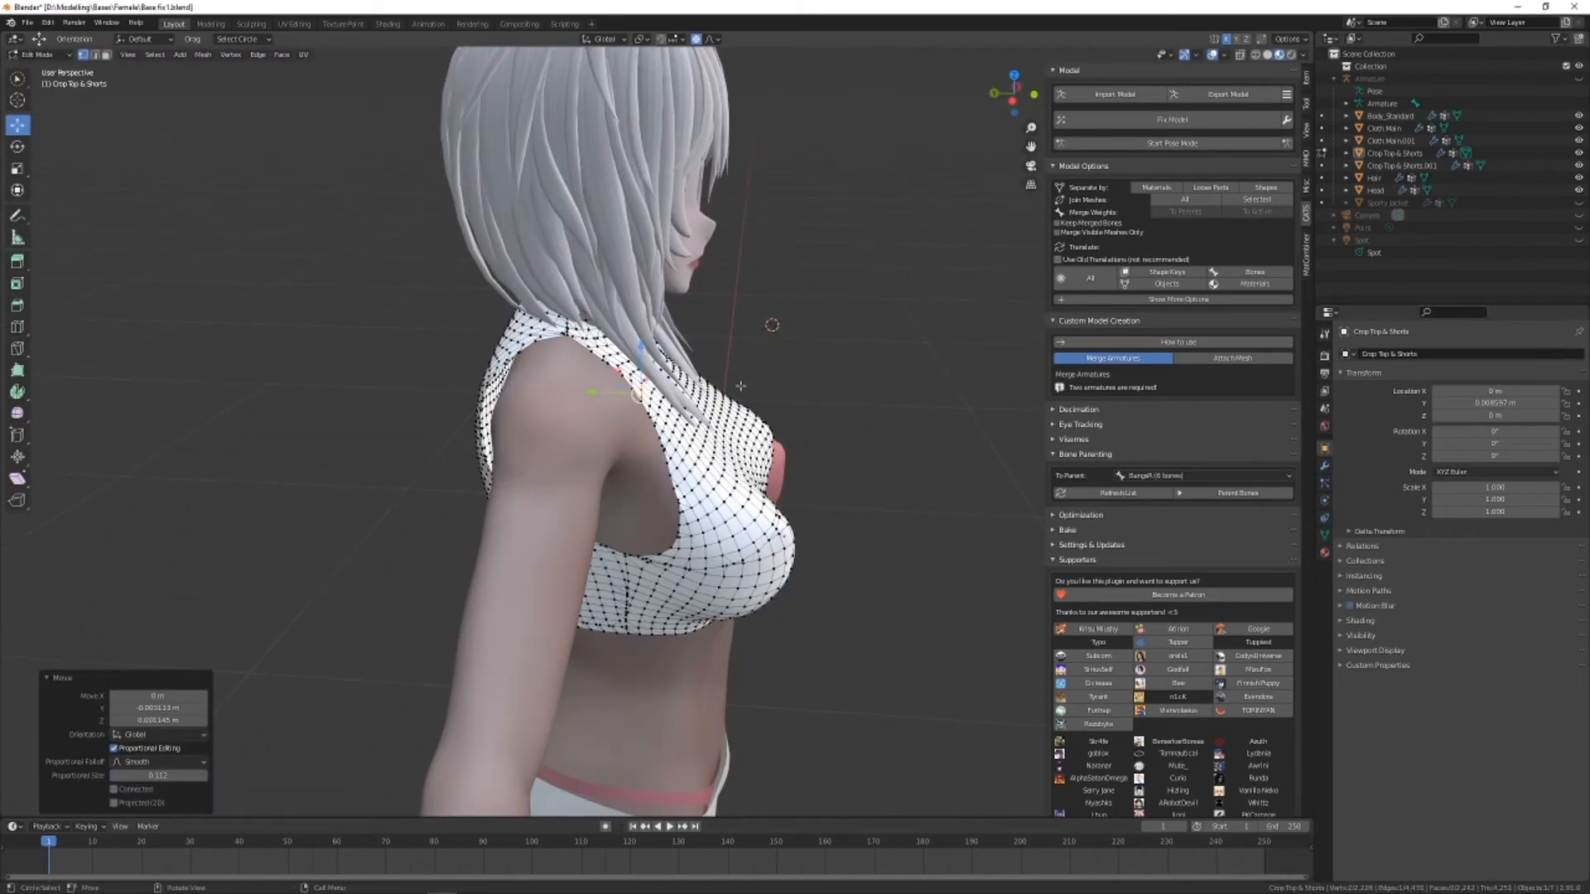
{"action": "middle_click_drag", "start_coordinate": [791, 405], "coordinate": [646, 410]}
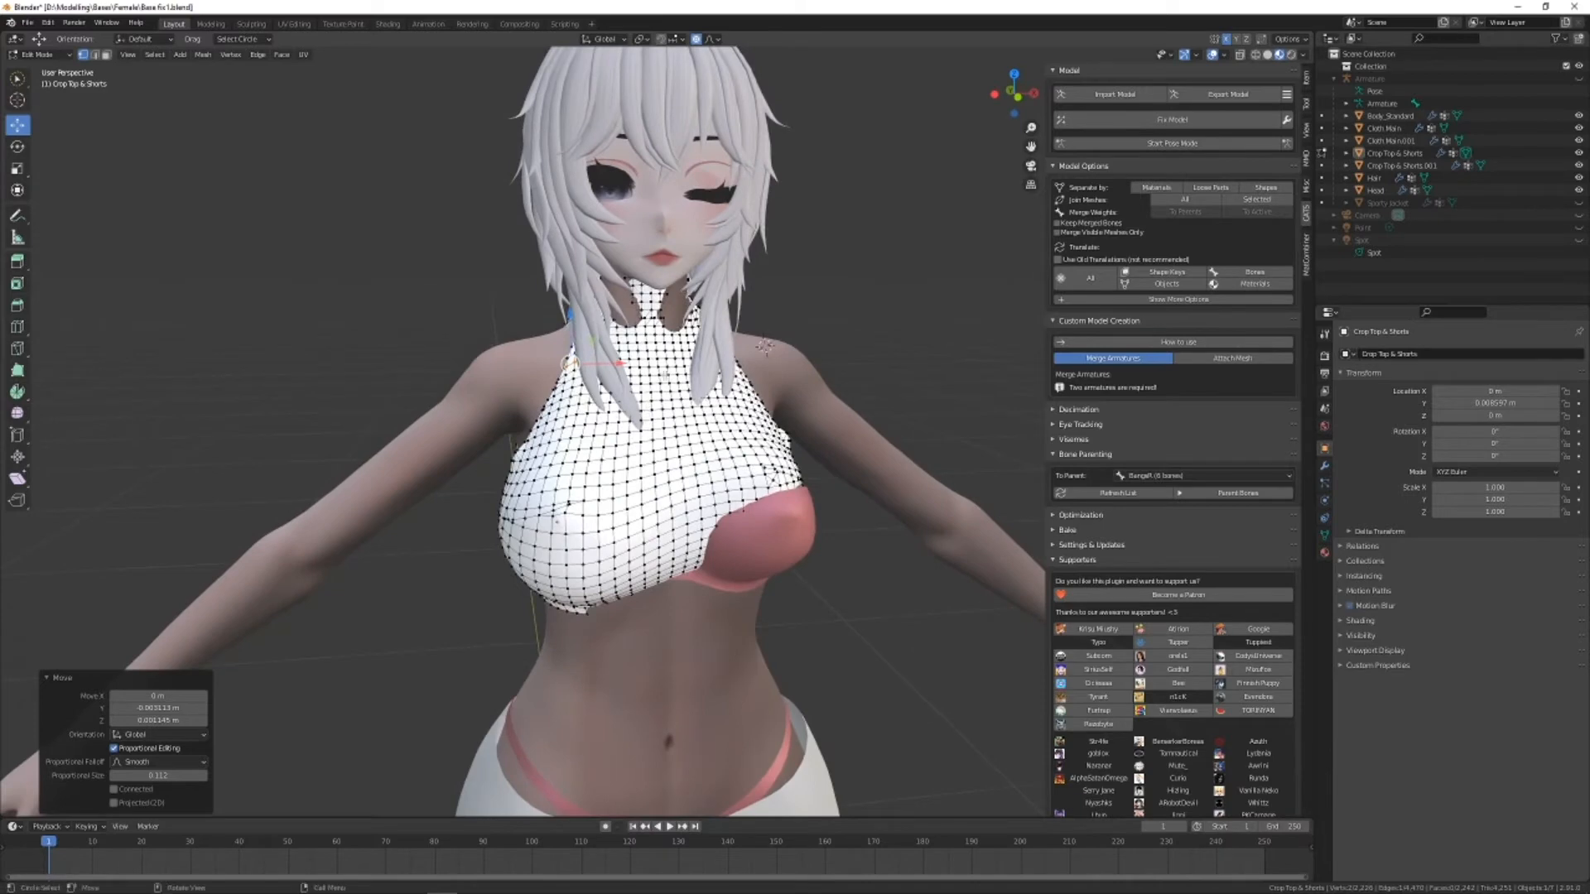
{"action": "middle_click_drag", "start_coordinate": [557, 522], "coordinate": [463, 540]}
{"action": "middle_click_drag", "start_coordinate": [588, 193], "coordinate": [685, 190]}
{"action": "key", "text": "Tab"}
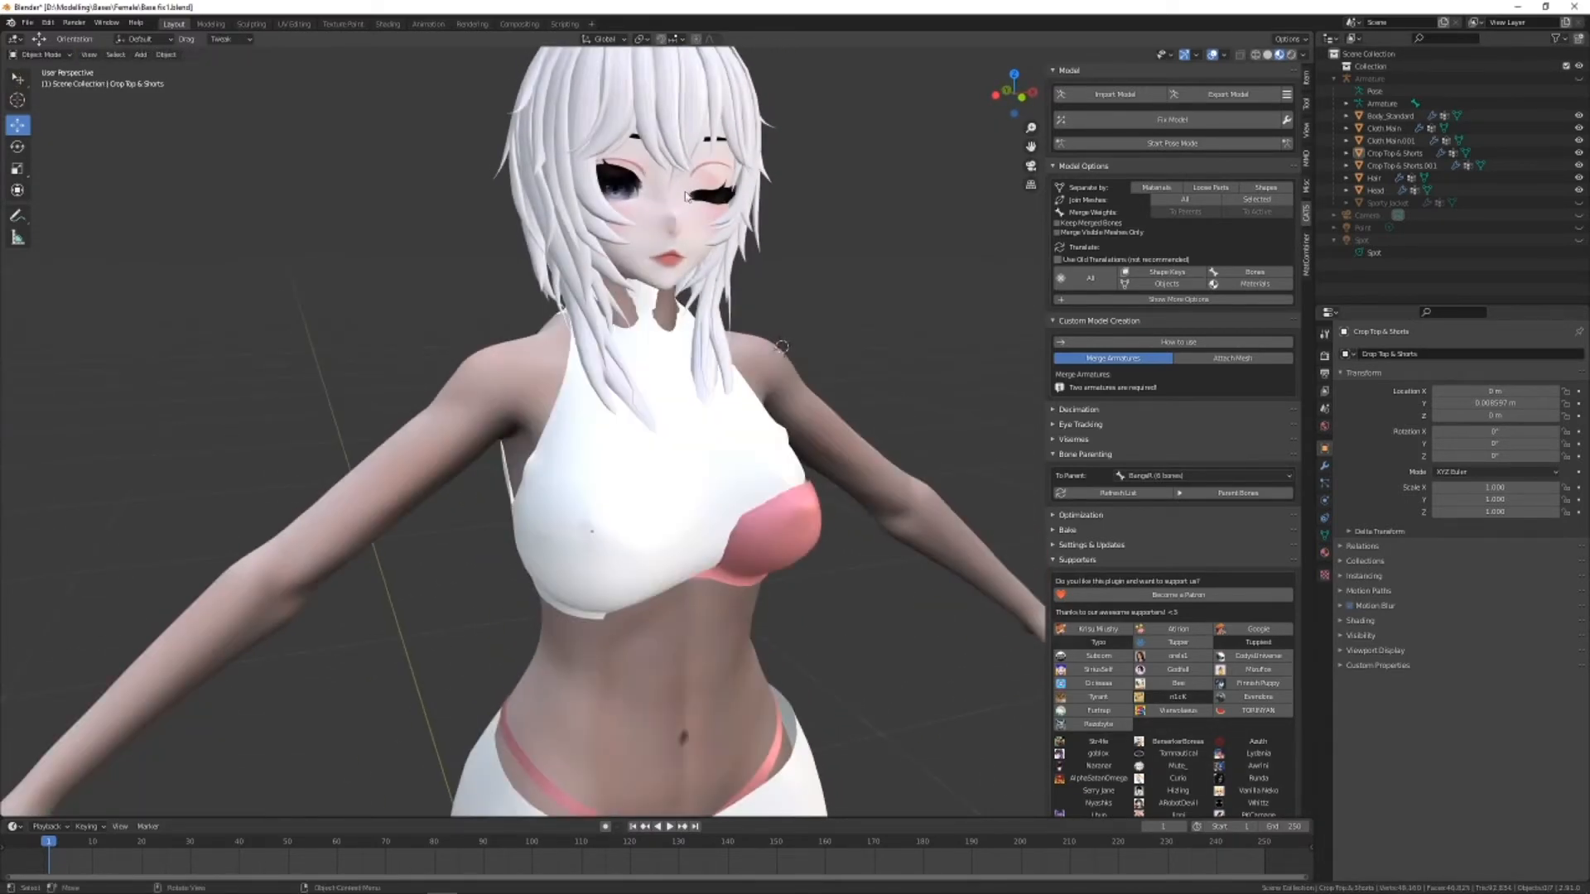
Select the Crop Top & Shorts object and nudge its right bust vertices slightly along the Y axis in Edit Mode.
{"action": "left_click", "coordinate": [702, 204]}
{"action": "left_click", "coordinate": [1324, 534]}
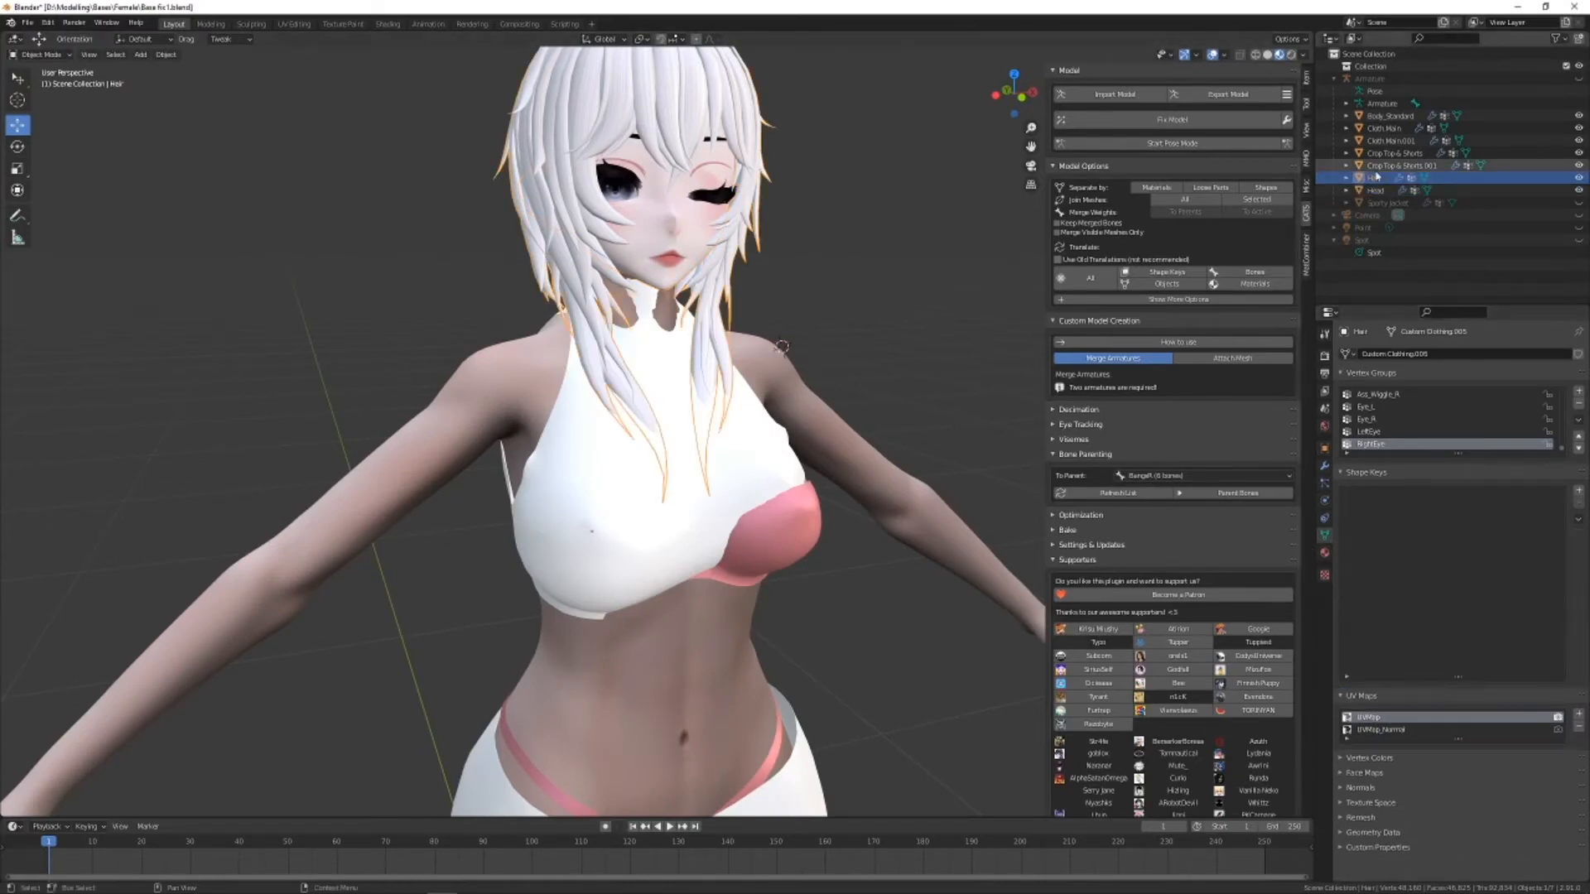
{"action": "left_click", "coordinate": [1400, 165]}
{"action": "left_click", "coordinate": [577, 458]}
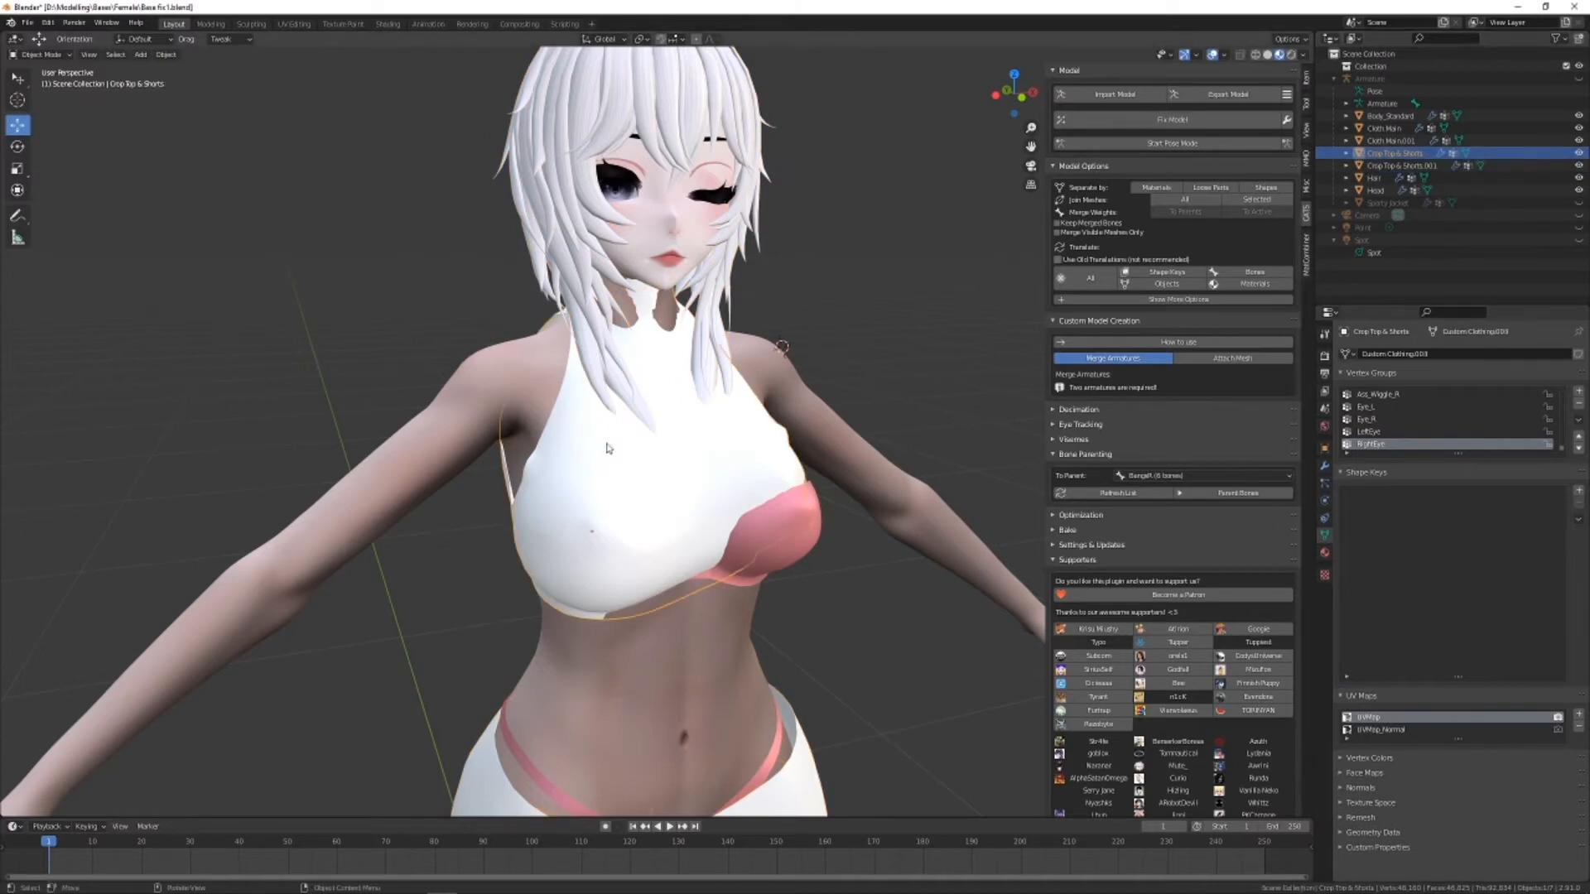
{"action": "mouse_move", "coordinate": [837, 354]}
{"action": "middle_mouse_down"}
{"action": "mouse_move", "coordinate": [983, 358]}
{"action": "mouse_move", "coordinate": [856, 357]}
{"action": "mouse_move", "coordinate": [859, 340]}
{"action": "middle_mouse_up"}
{"action": "scroll", "coordinate": [867, 364], "scroll_direction": "up", "scroll_amount": 2}
{"action": "key", "text": "Tab"}
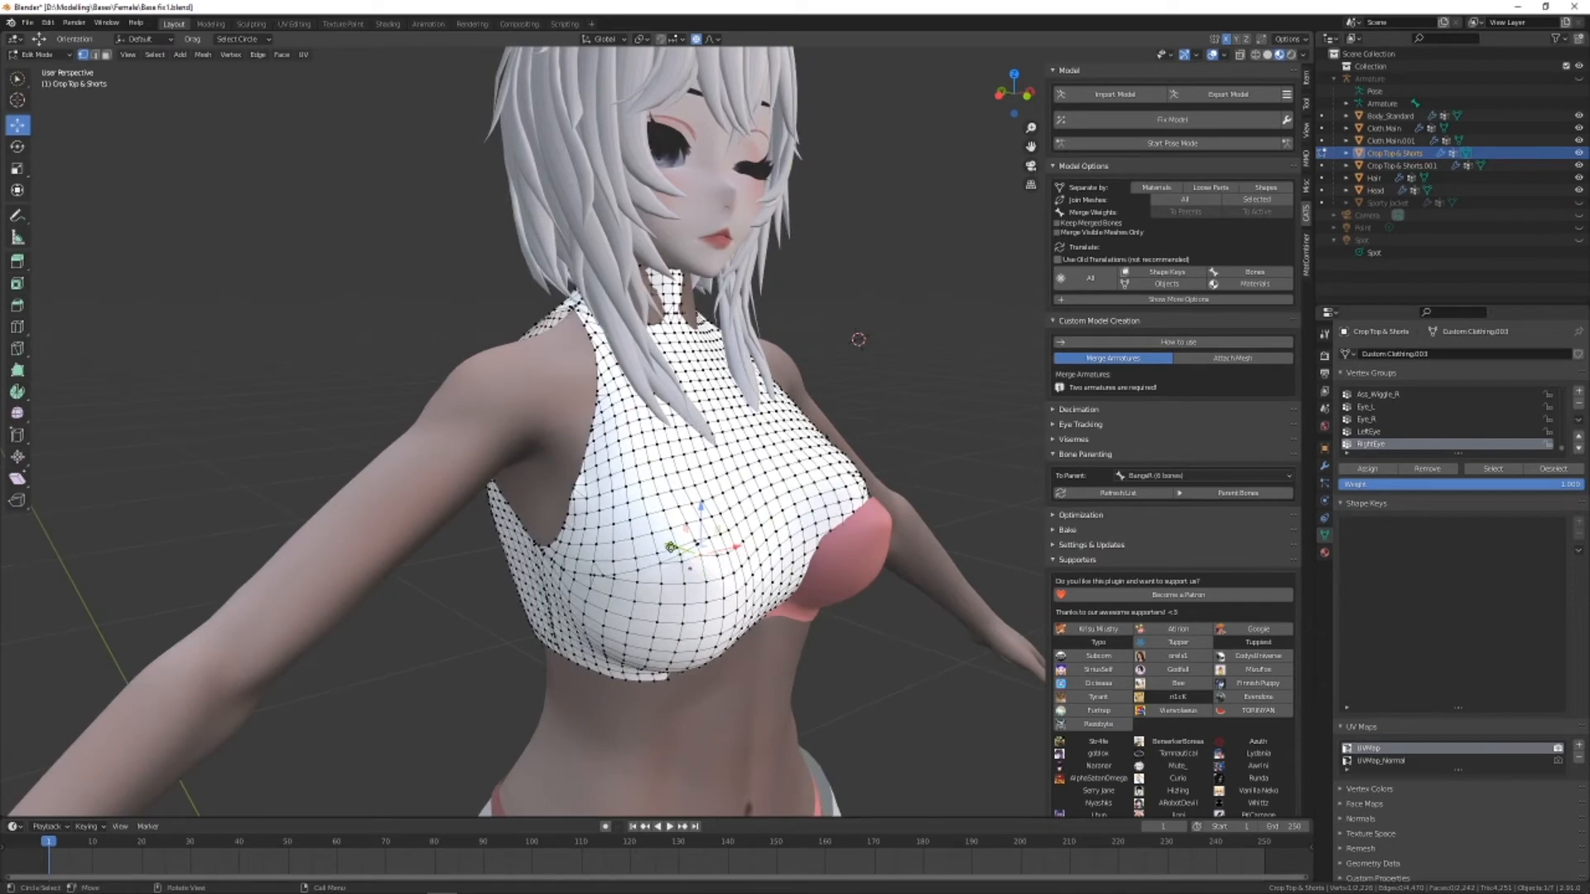
{"action": "left_click_drag", "start_coordinate": [671, 546], "coordinate": [674, 547]}
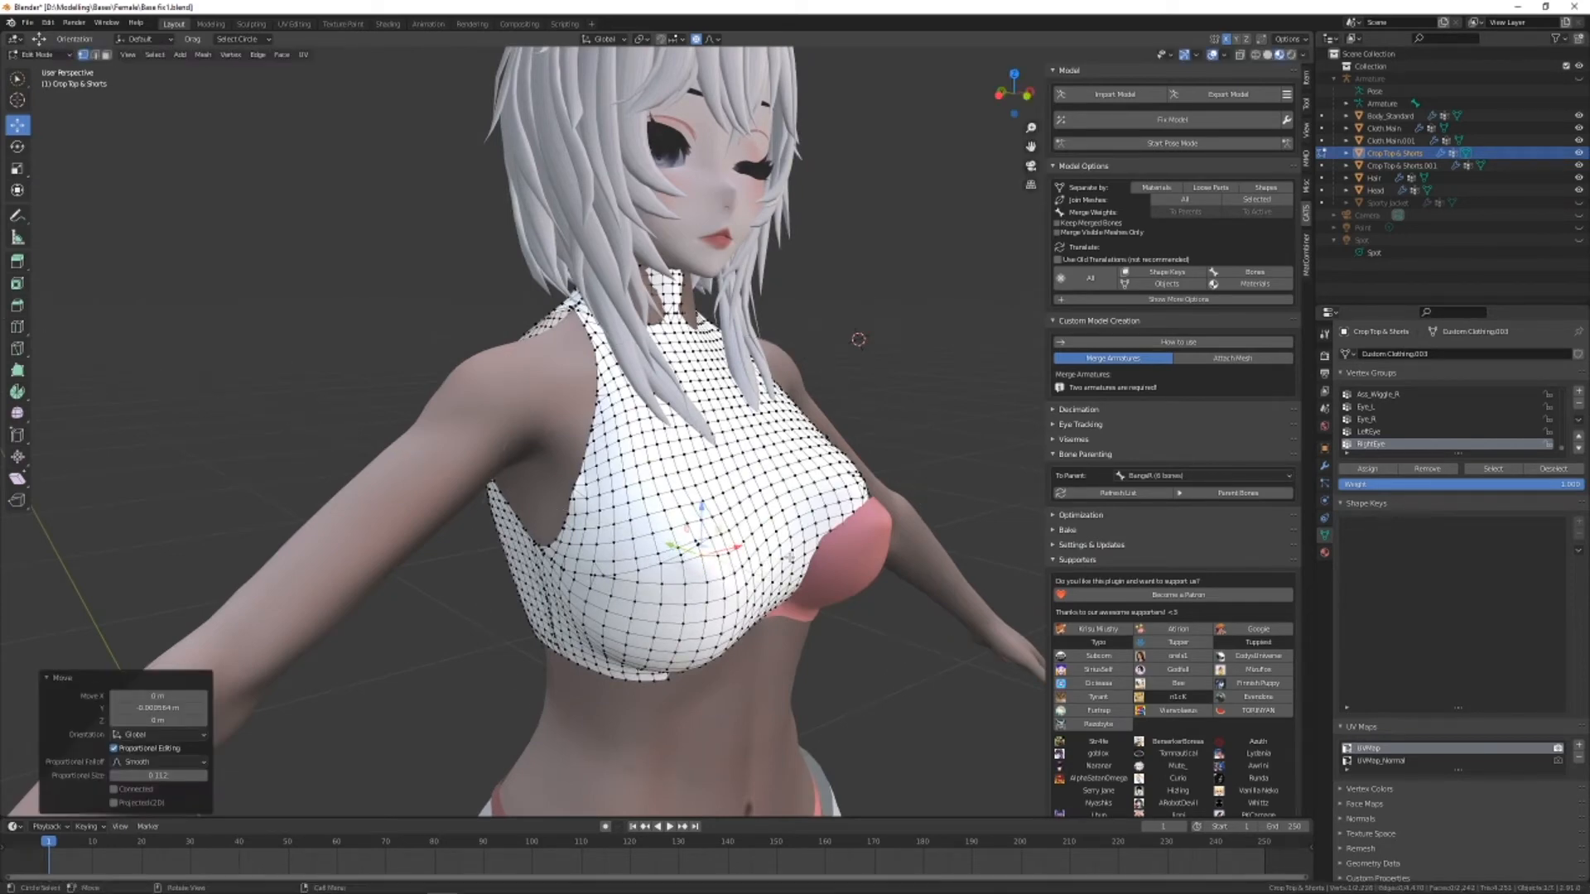
{"action": "middle_click_drag", "start_coordinate": [871, 502], "coordinate": [831, 574]}
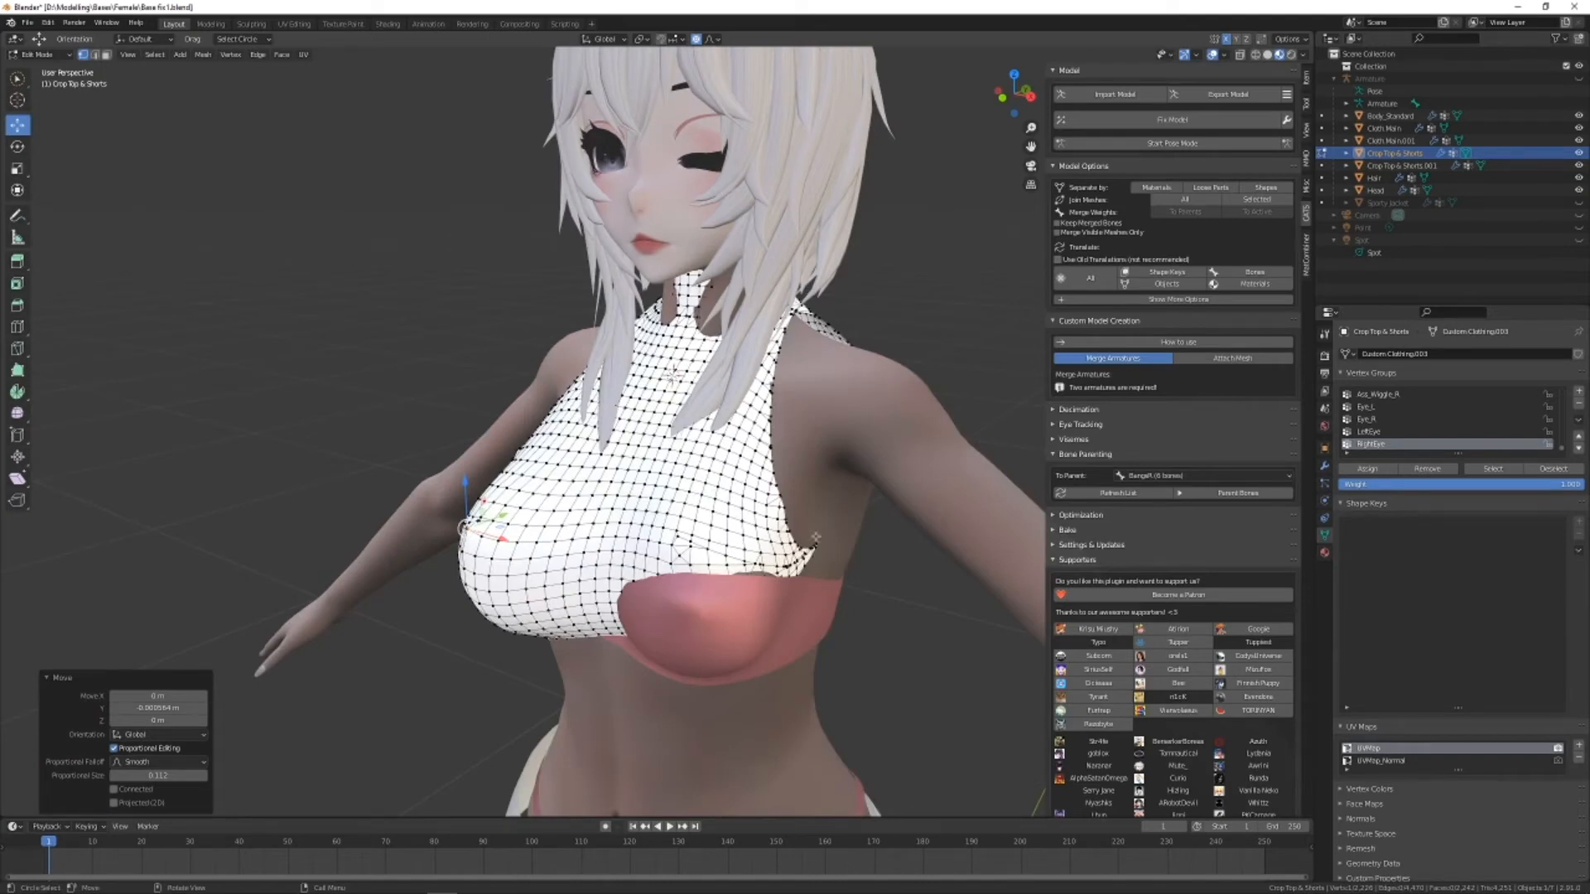
{"action": "middle_click_drag", "start_coordinate": [474, 194], "coordinate": [603, 235]}
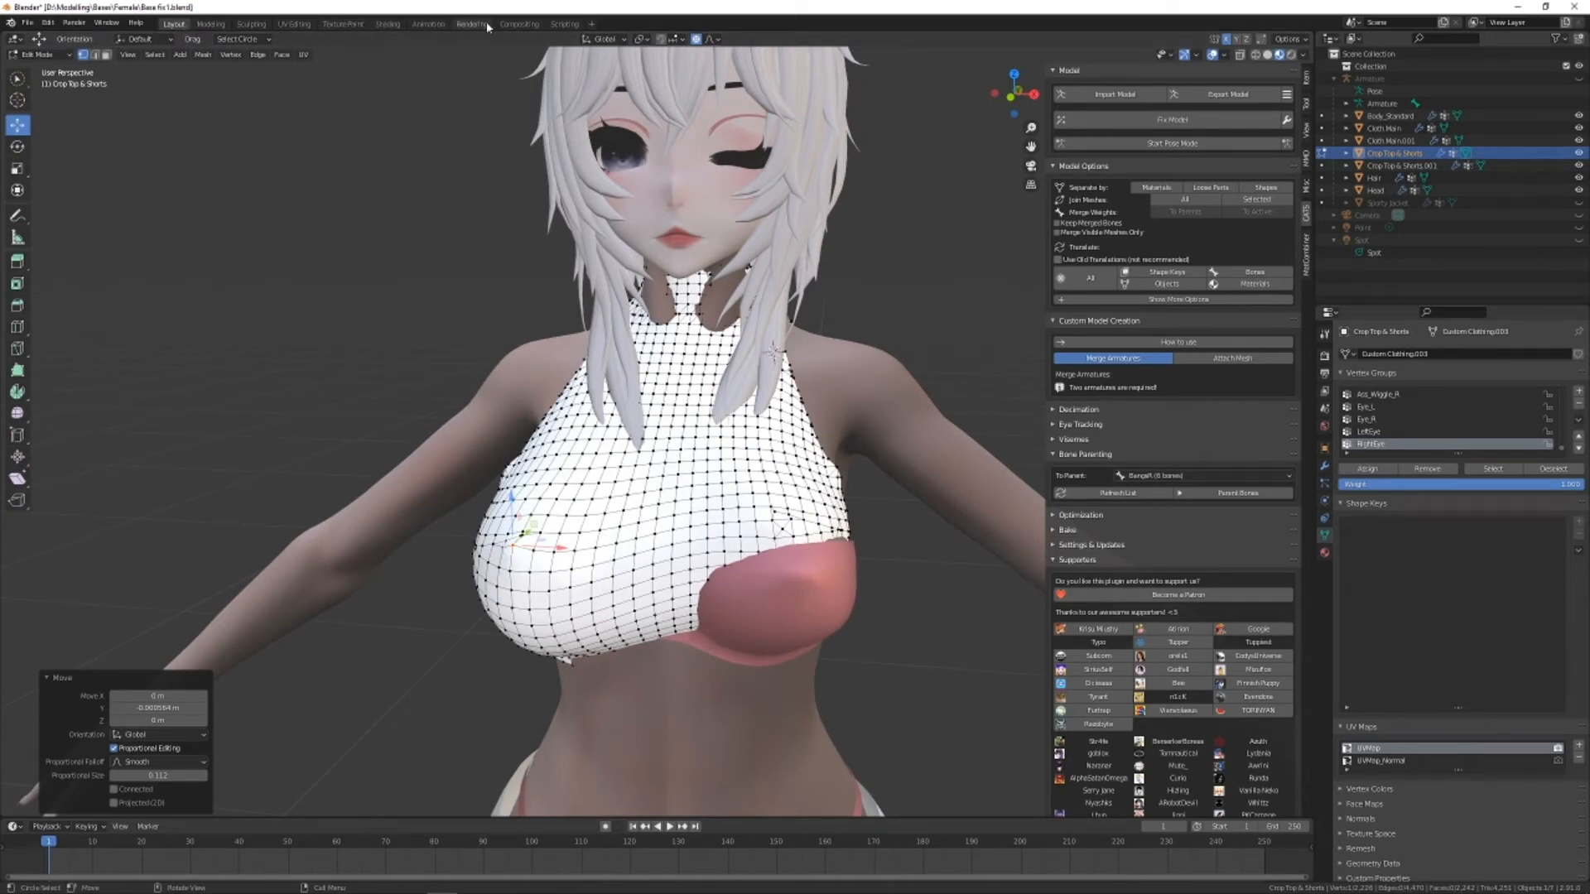
Switch to the Sculpting workspace for the crop top and turn off X-axis mirroring for the Elastic Deform brush.
{"action": "left_click", "coordinate": [251, 25]}
{"action": "mouse_move", "coordinate": [444, 142]}
{"action": "middle_mouse_down"}
{"action": "mouse_move", "coordinate": [442, 279]}
{"action": "mouse_move", "coordinate": [691, 353]}
{"action": "middle_mouse_up"}
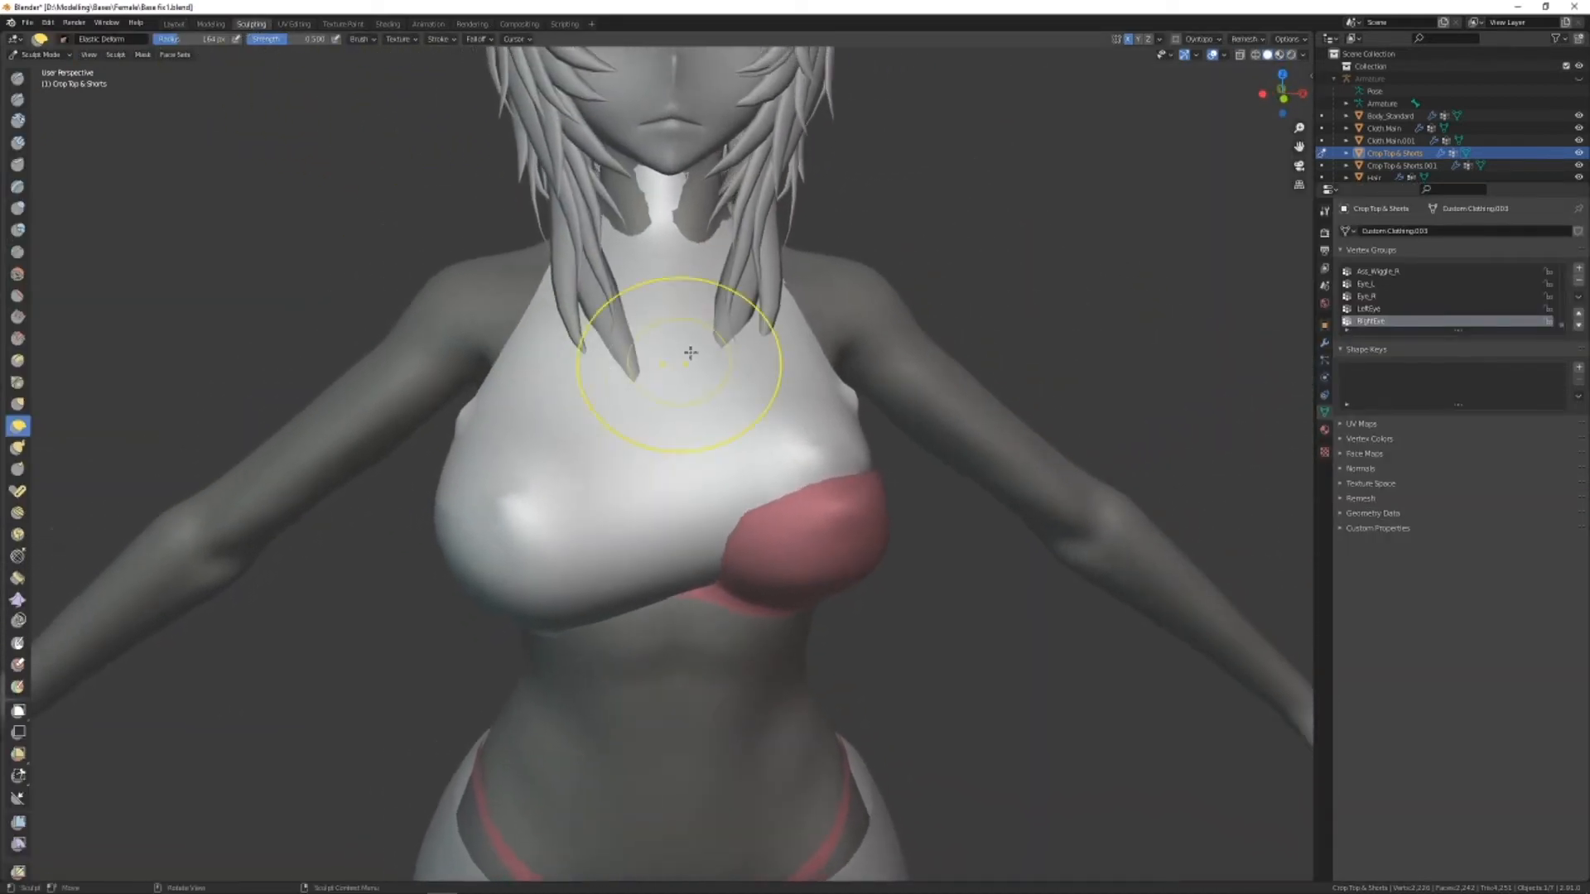
{"action": "scroll", "coordinate": [745, 343], "scroll_direction": "down", "scroll_amount": 5}
{"action": "mouse_move", "coordinate": [763, 486]}
{"action": "middle_mouse_down"}
{"action": "mouse_move", "coordinate": [823, 505]}
{"action": "mouse_move", "coordinate": [760, 493]}
{"action": "middle_mouse_up"}
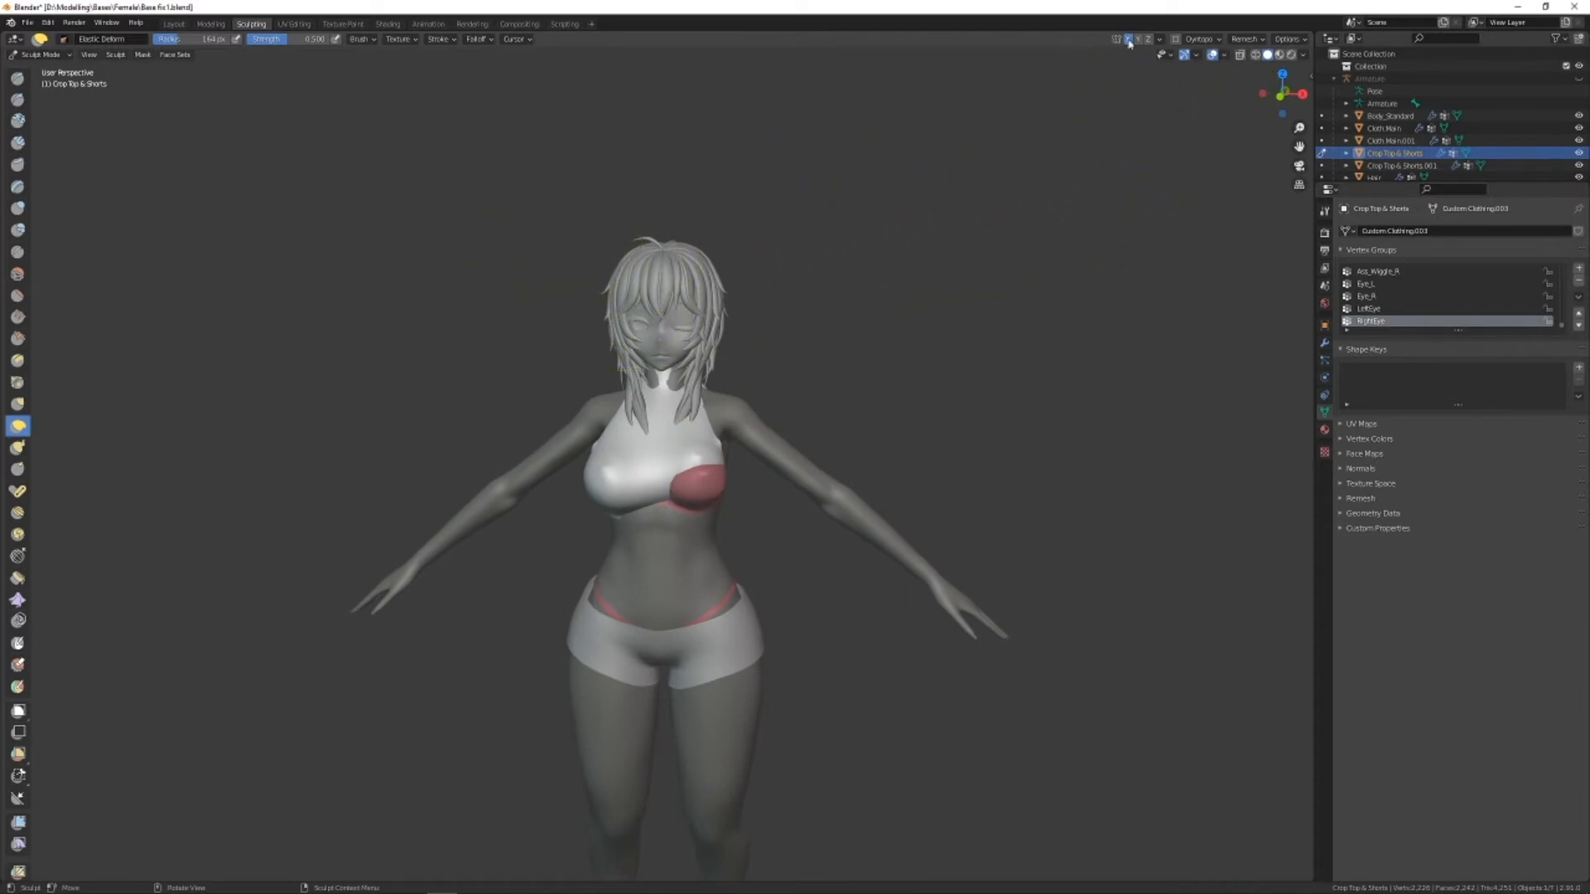
{"action": "scroll", "coordinate": [626, 384], "scroll_direction": "up", "scroll_amount": 7}
Try to pull the crop top's left bust far outward with the Elastic Deform brush, and undo the stroke.
{"action": "left_click_drag", "start_coordinate": [858, 488], "coordinate": [861, 489]}
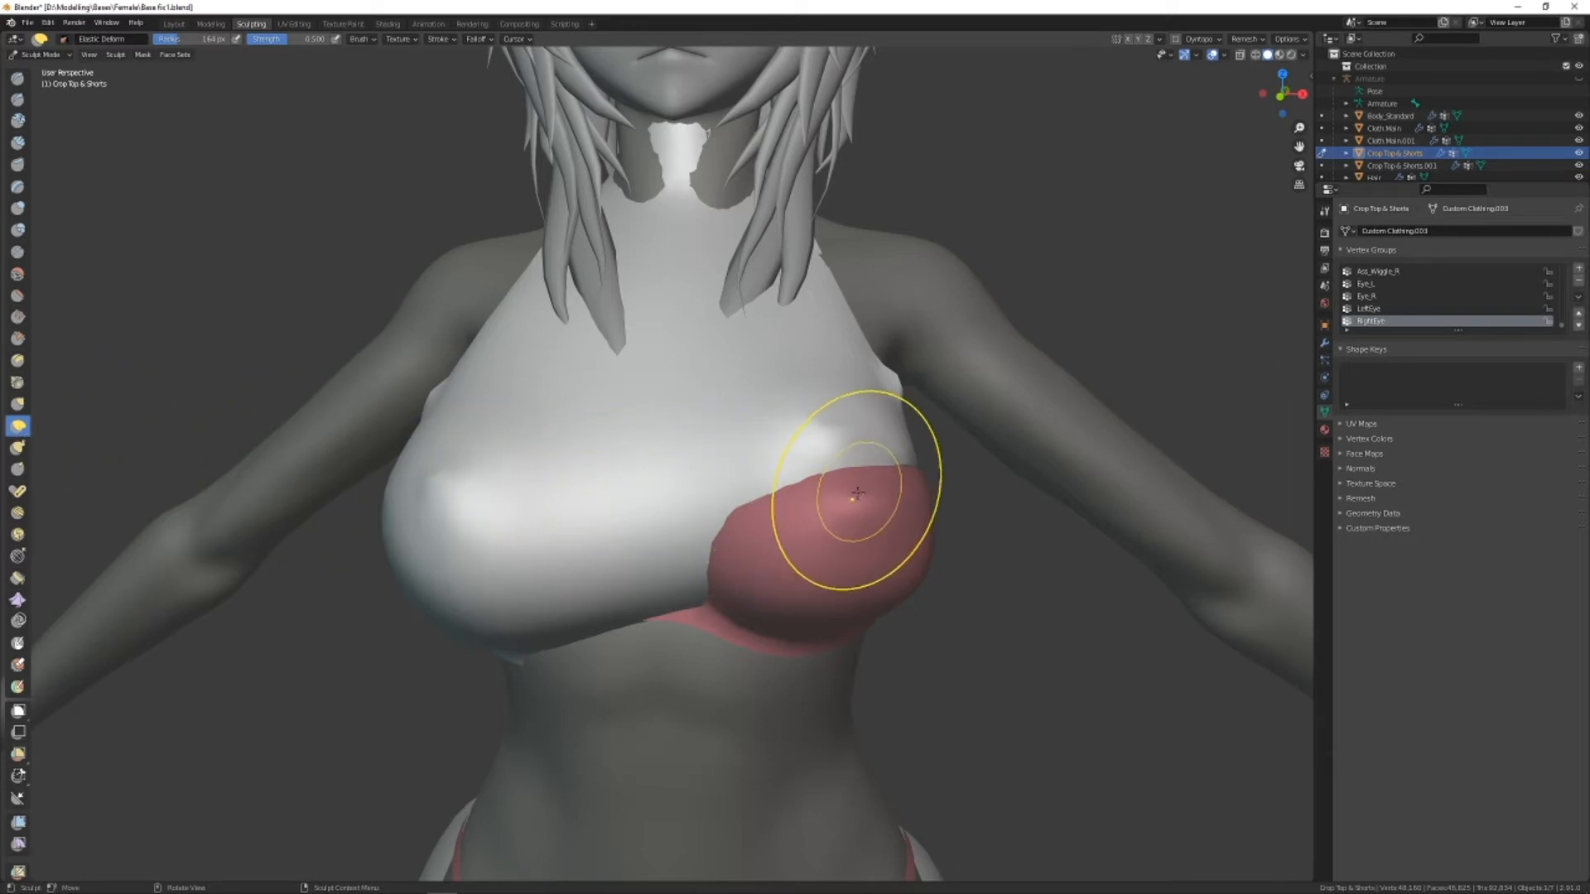
{"action": "mouse_move", "coordinate": [858, 493]}
{"action": "left_mouse_down"}
{"action": "mouse_move", "coordinate": [1044, 406]}
{"action": "mouse_move", "coordinate": [1342, 356]}
{"action": "left_mouse_up"}
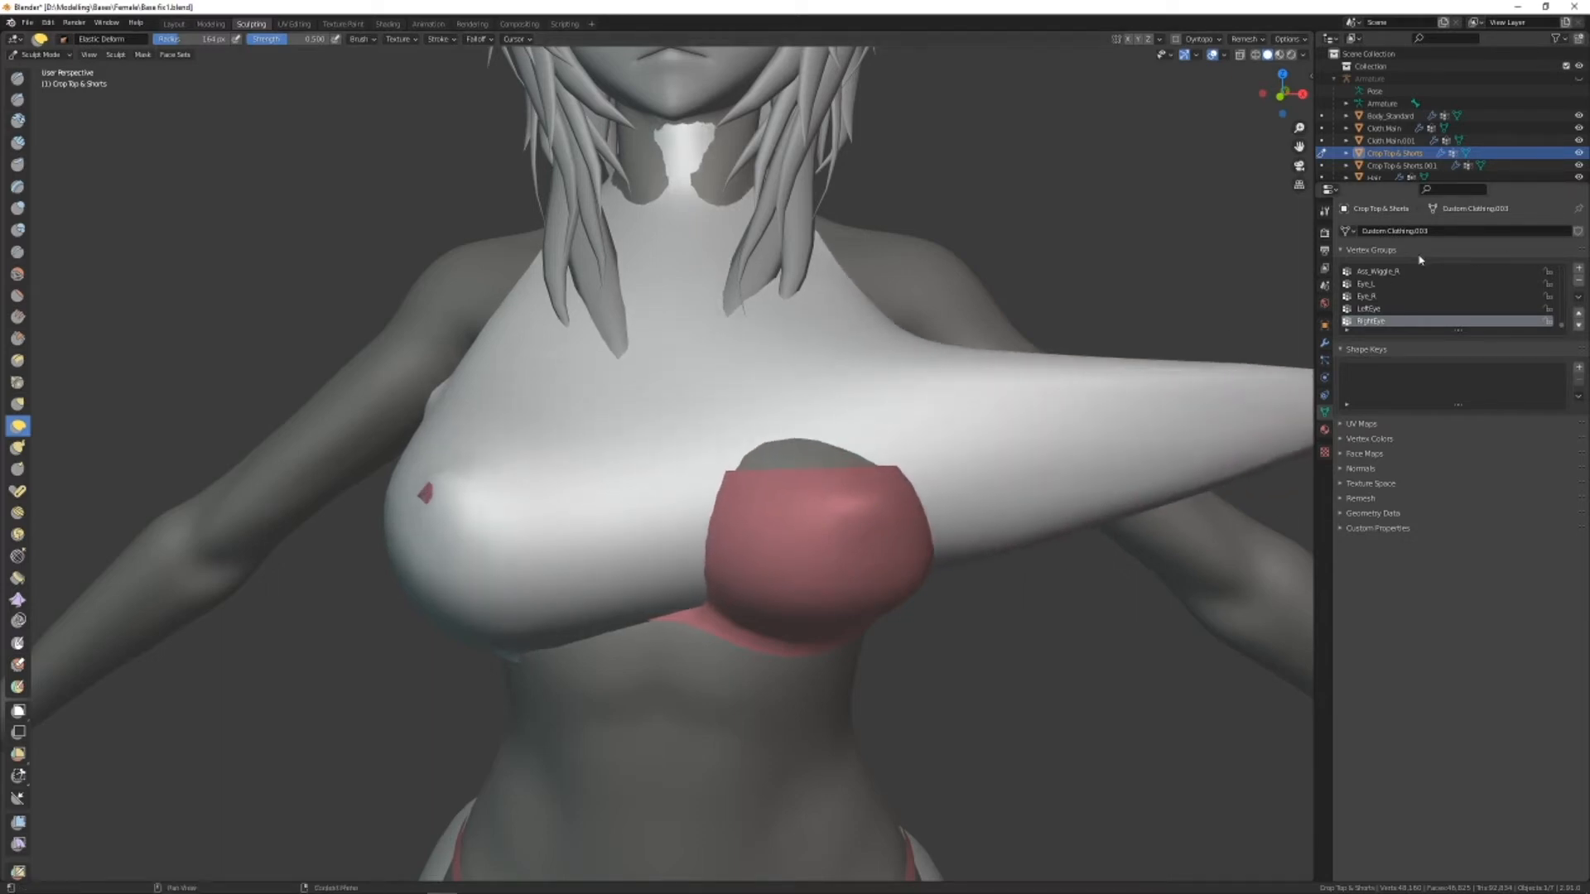
{"action": "key", "text": "Escape"}
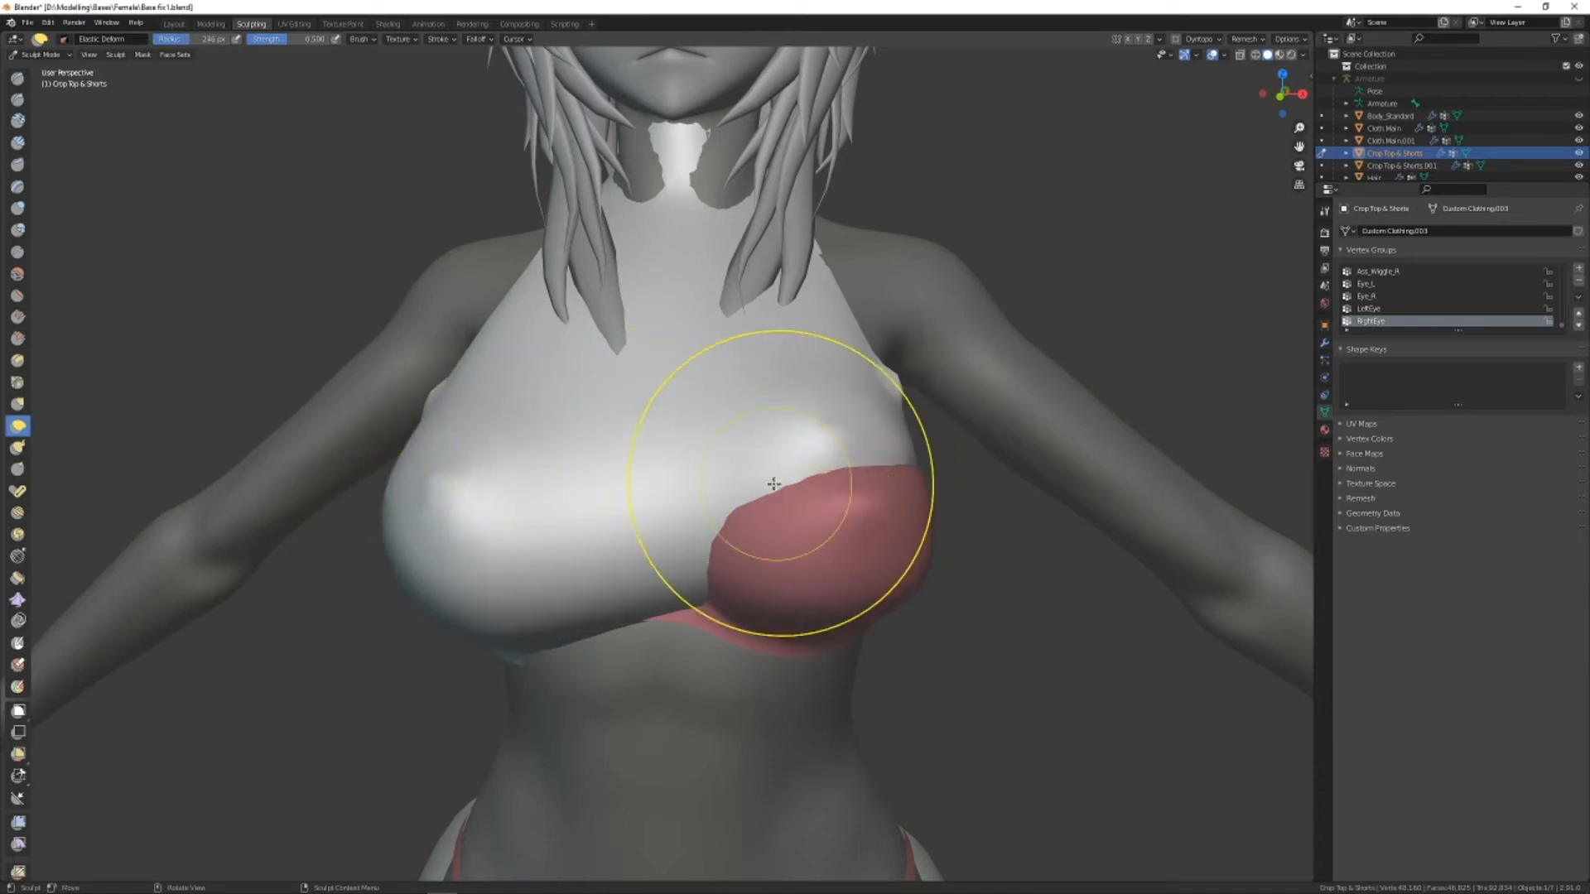
Enlarge the Elastic Deform brush radius to 273 px and pull the crop top's fabric toward the exposed left breast.
{"action": "right_click", "coordinate": [945, 597]}
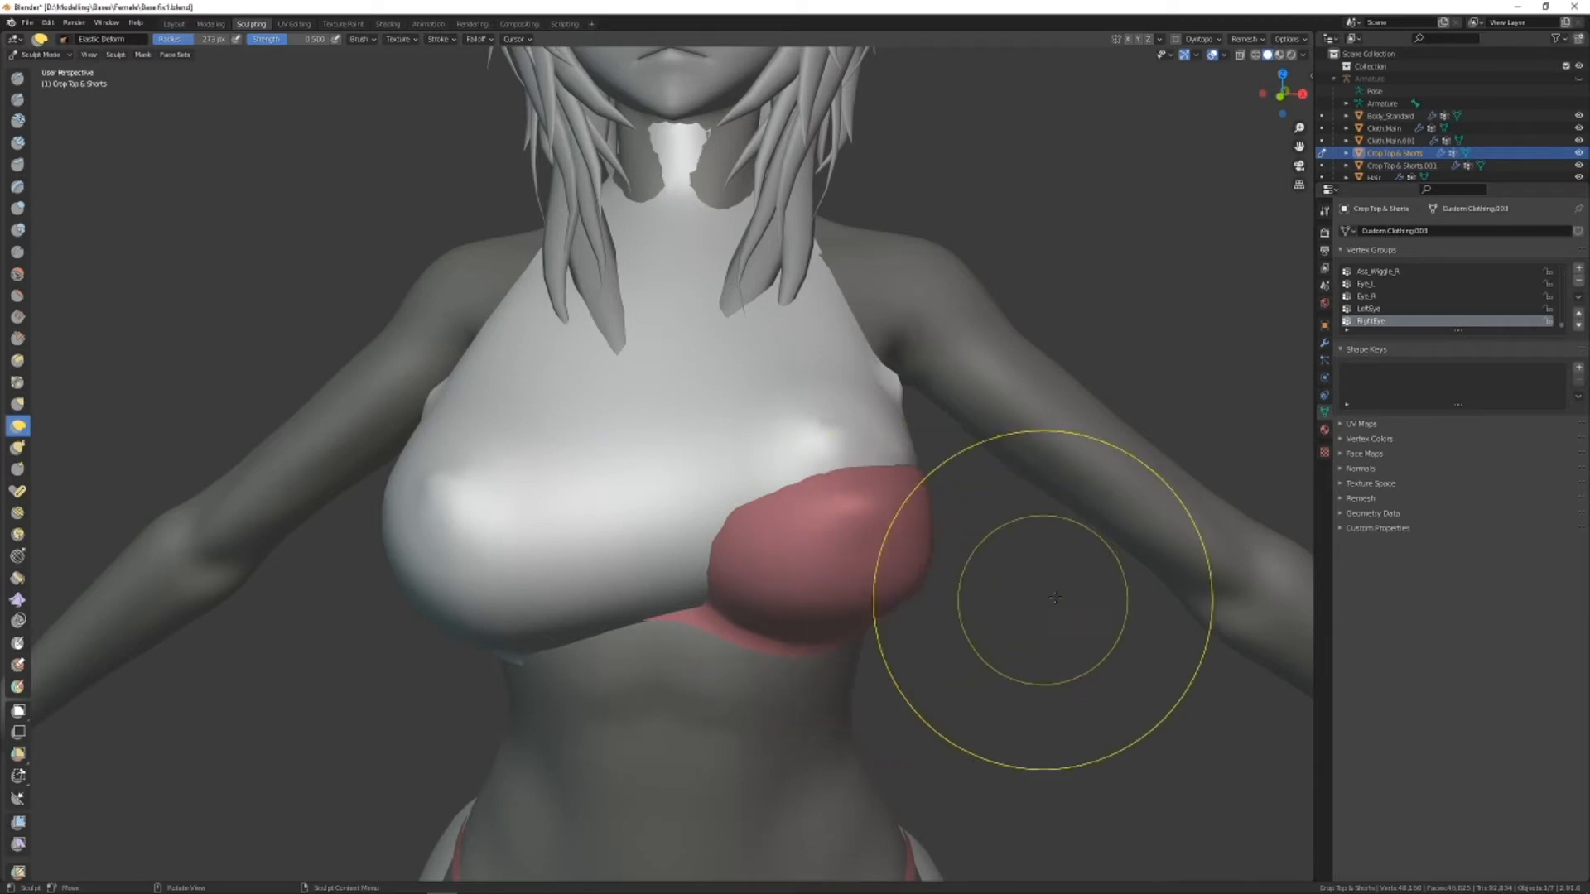
{"action": "middle_click_drag", "start_coordinate": [947, 604], "coordinate": [881, 558], "text": "shift"}
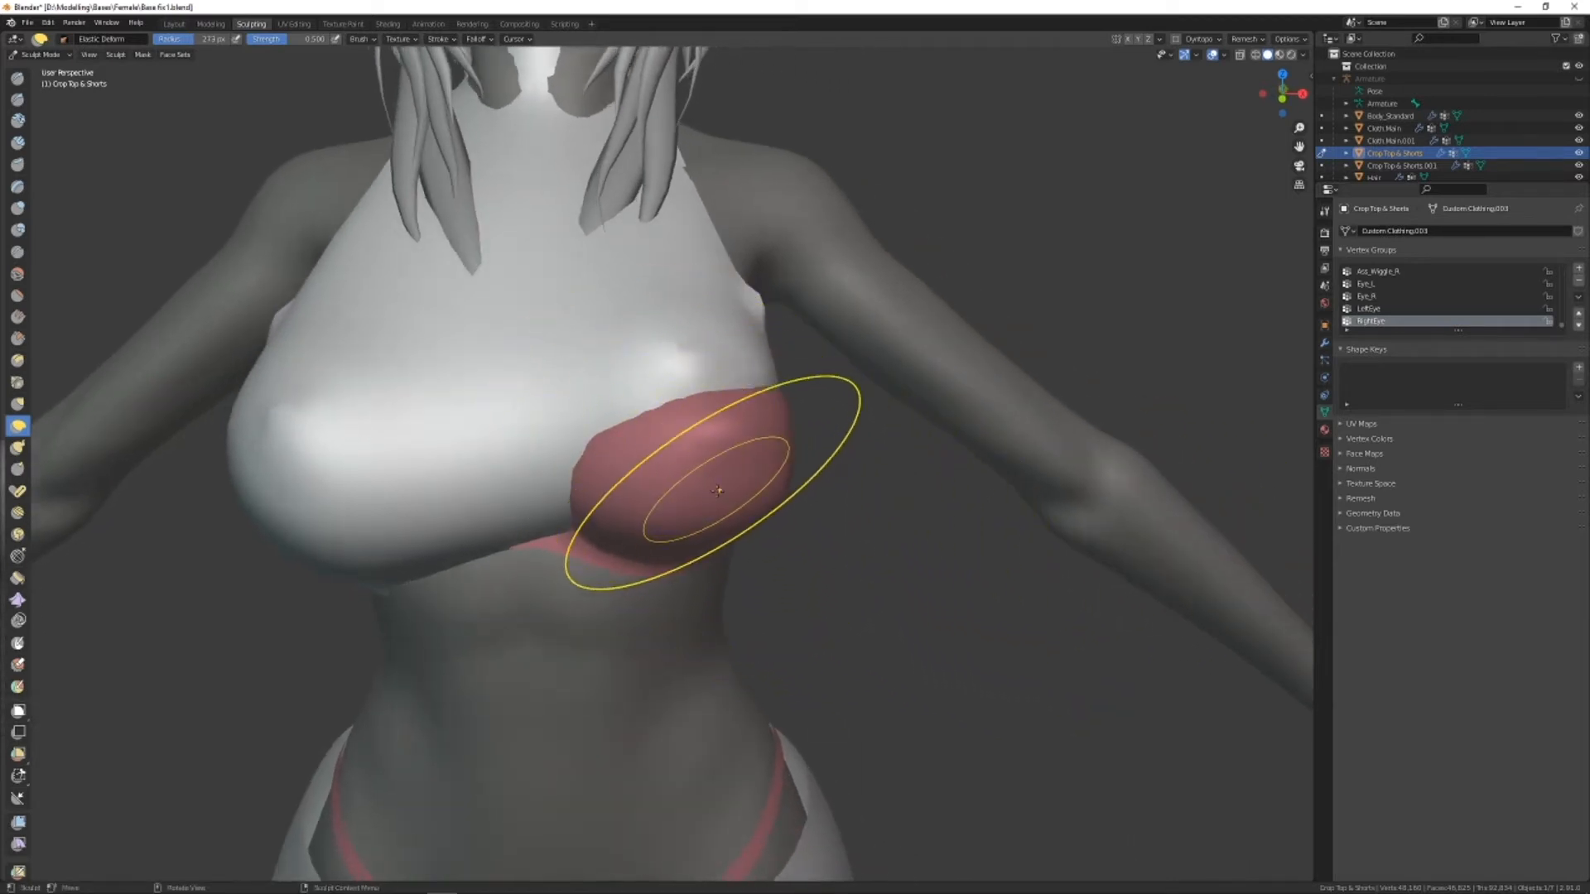
{"action": "left_click_drag", "start_coordinate": [718, 490], "coordinate": [808, 607]}
{"action": "mouse_move", "coordinate": [808, 607]}
{"action": "right_mouse_down", "text": "alt"}
{"action": "mouse_move", "coordinate": [870, 574]}
{"action": "mouse_move", "coordinate": [871, 515]}
{"action": "right_mouse_up", "text": "alt"}
{"action": "right_click", "coordinate": [872, 515]}
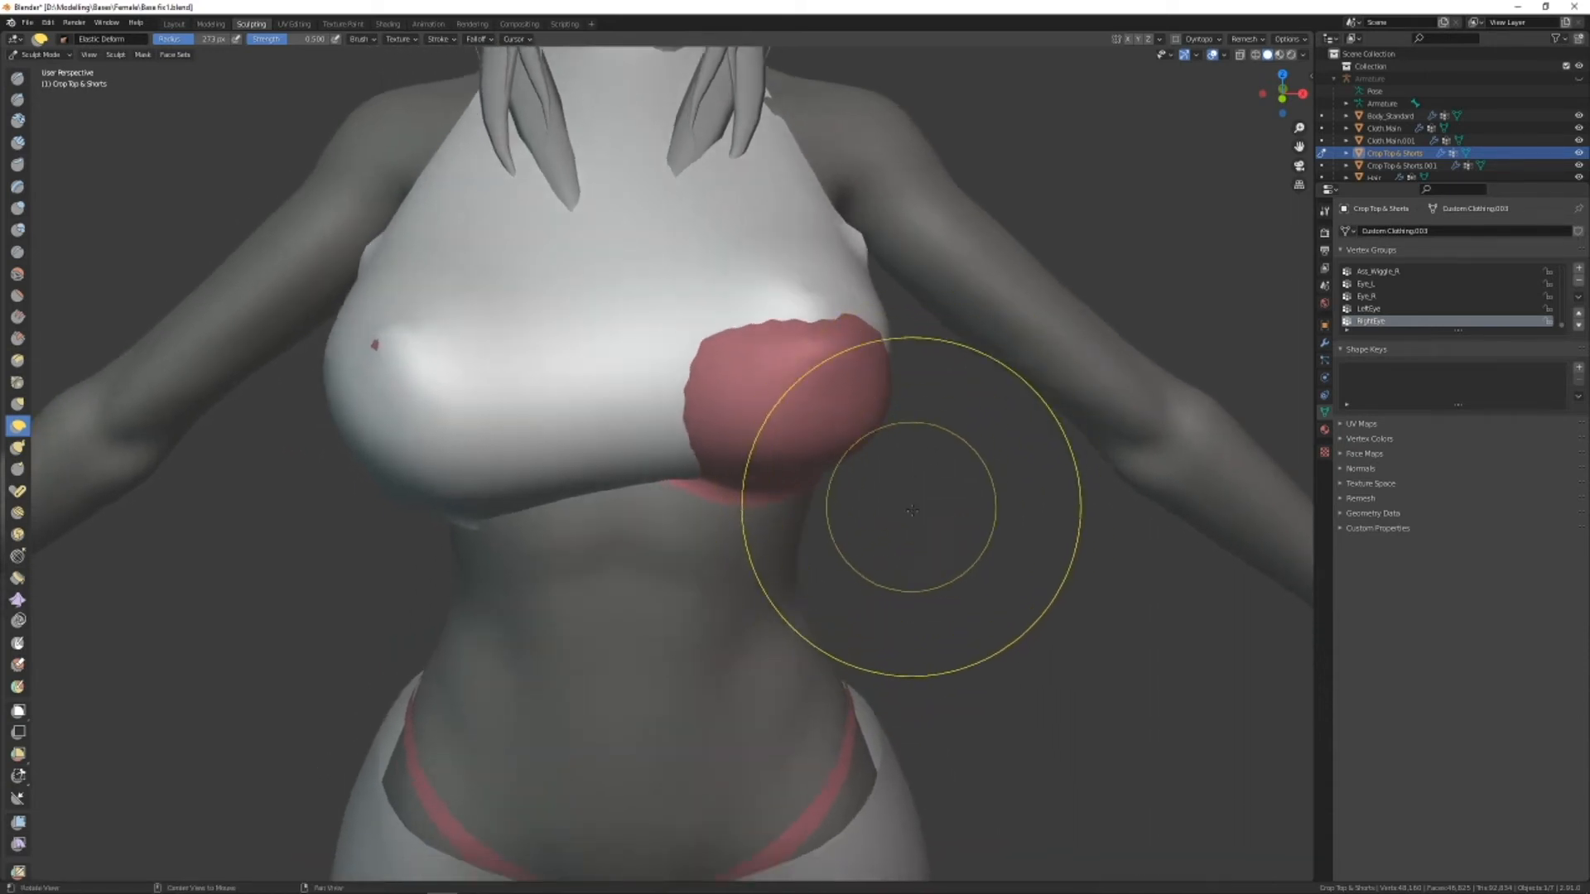
Pull the crop top's fabric forward and down over the left breast to cover the pink bra.
{"action": "middle_click_drag", "start_coordinate": [911, 510], "coordinate": [816, 419]}
{"action": "left_click_drag", "start_coordinate": [828, 414], "coordinate": [885, 365]}
{"action": "right_click_drag", "start_coordinate": [878, 368], "coordinate": [763, 413], "text": "alt"}
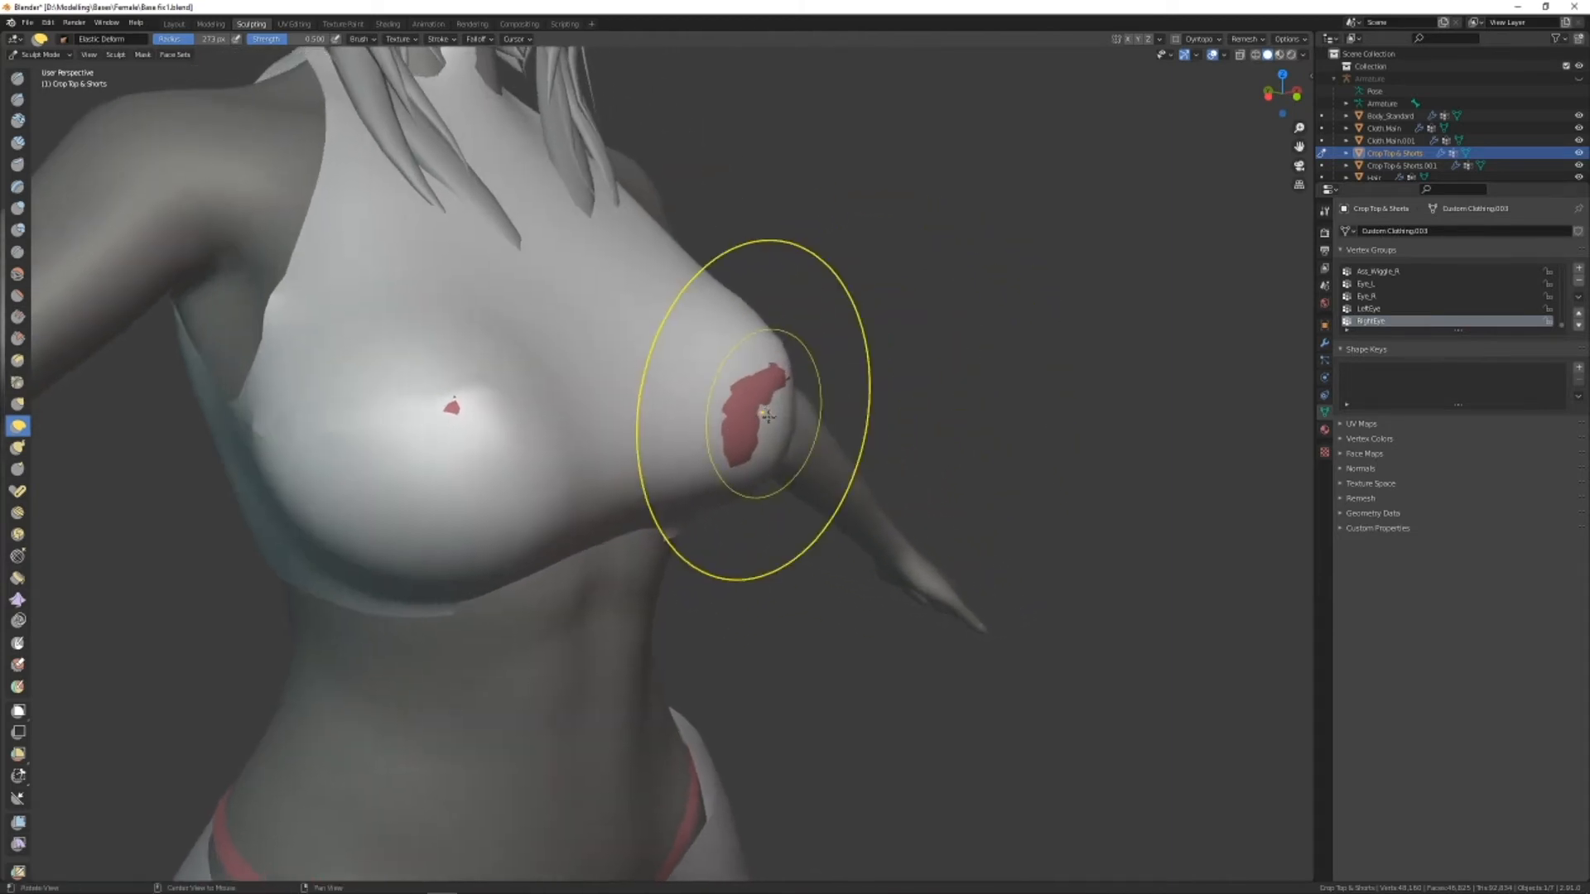
{"action": "left_click_drag", "start_coordinate": [763, 414], "coordinate": [645, 445], "text": "alt"}
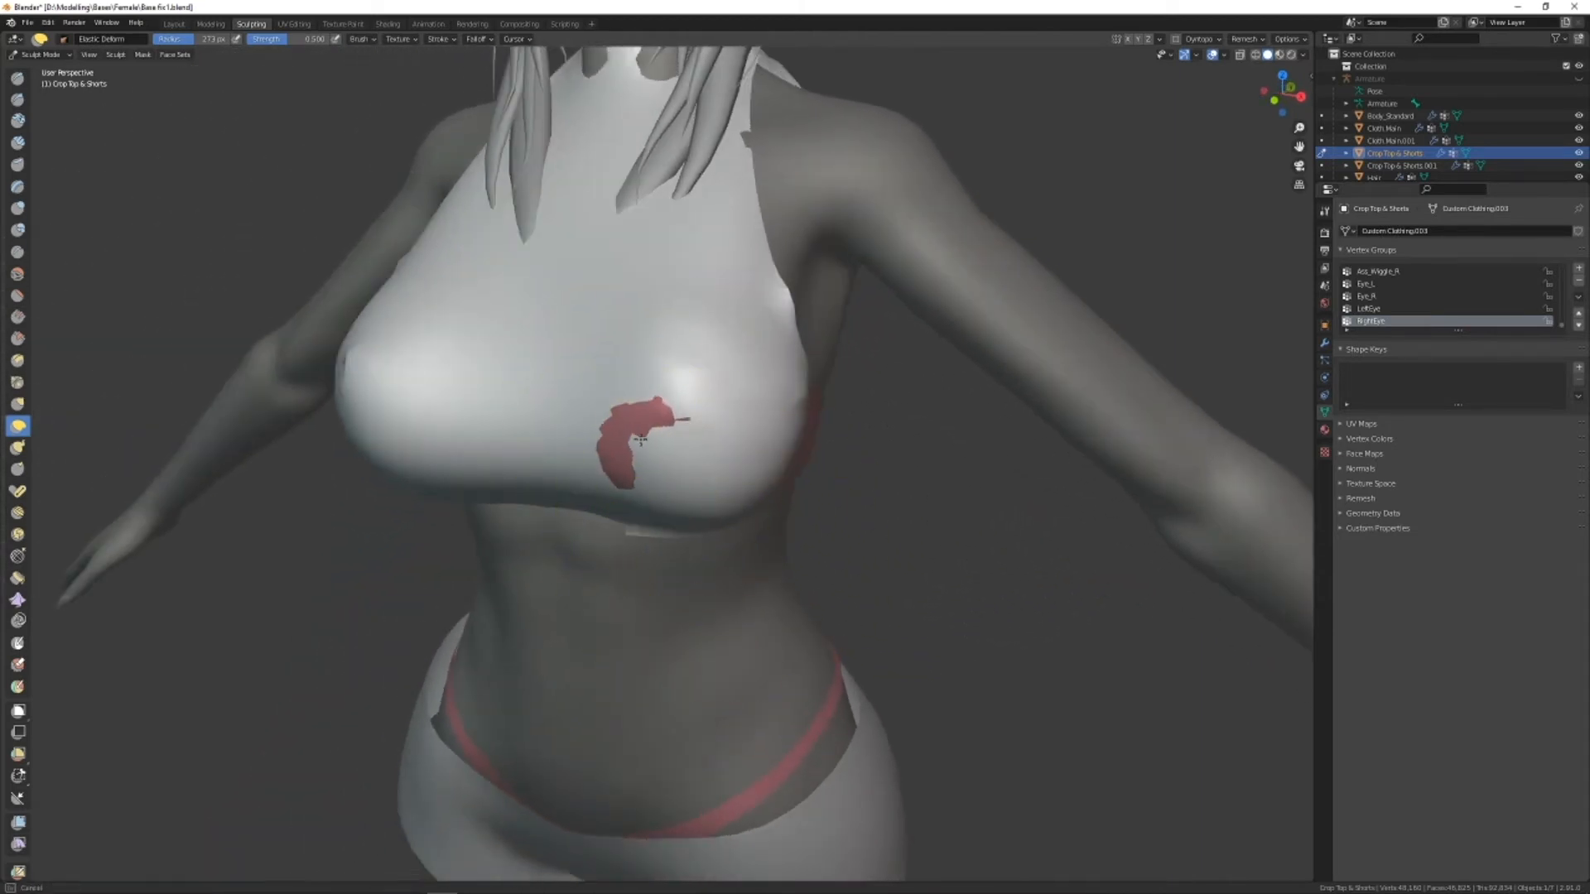
{"action": "middle_click_drag", "start_coordinate": [624, 443], "coordinate": [741, 455]}
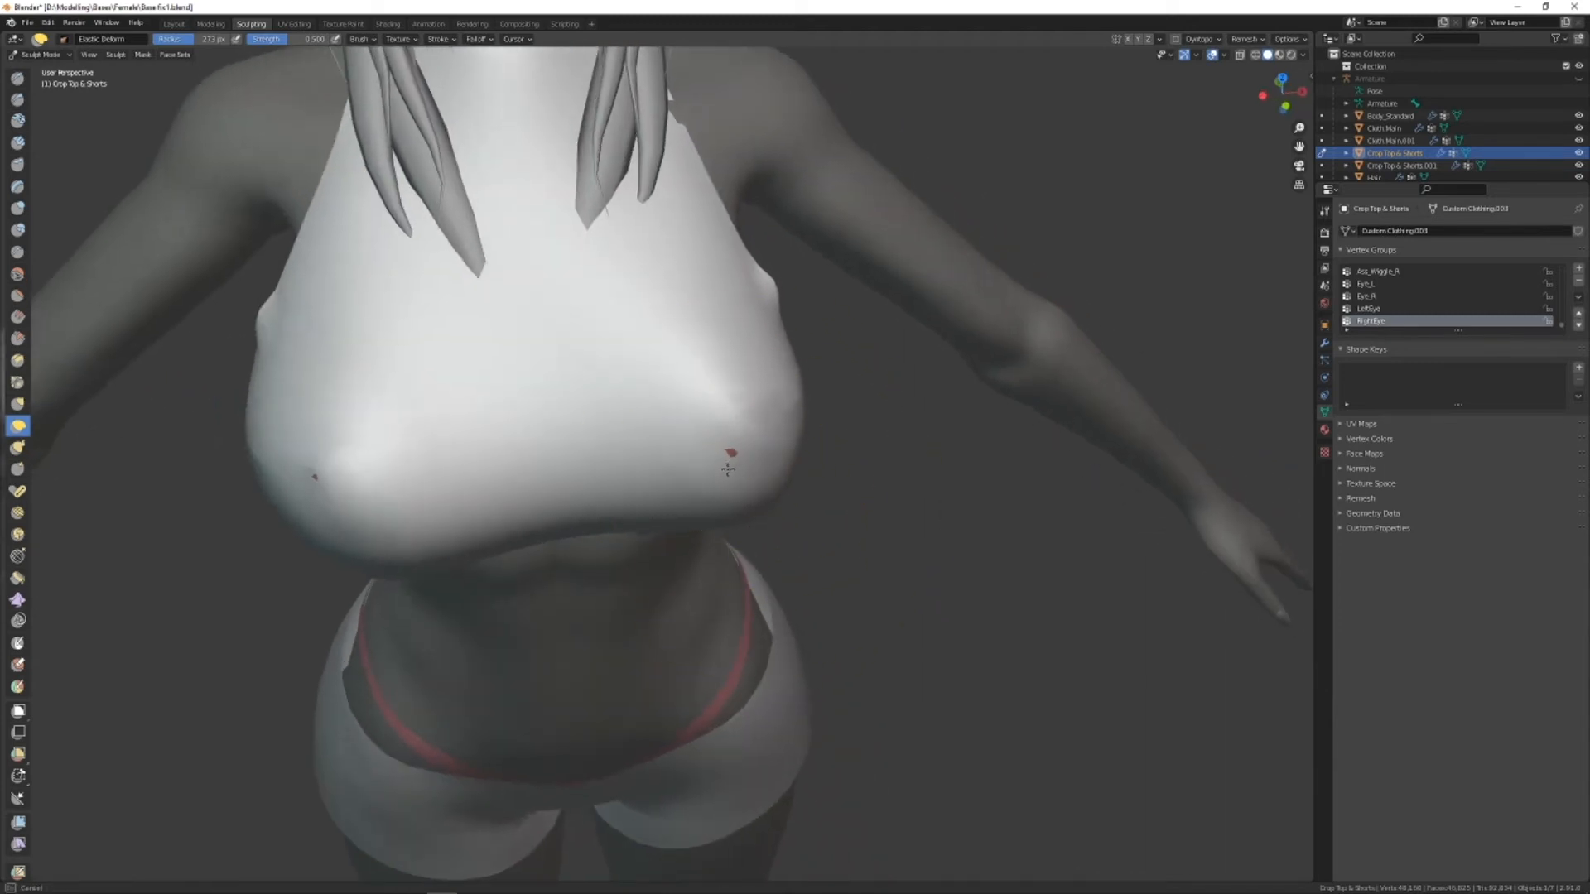
Cover the remaining bra spot on the left breast and smooth the notch in the crop top's hem below the bust.
{"action": "left_click_drag", "start_coordinate": [699, 484], "coordinate": [705, 470]}
{"action": "middle_click_drag", "start_coordinate": [711, 451], "coordinate": [737, 516], "text": "shift"}
{"action": "left_click_drag", "start_coordinate": [767, 487], "coordinate": [821, 495]}
{"action": "right_click", "coordinate": [840, 571]}
{"action": "mouse_move", "coordinate": [944, 634]}
{"action": "middle_mouse_down"}
{"action": "mouse_move", "coordinate": [893, 569]}
{"action": "mouse_move", "coordinate": [997, 563]}
{"action": "mouse_move", "coordinate": [737, 591]}
{"action": "middle_mouse_up"}
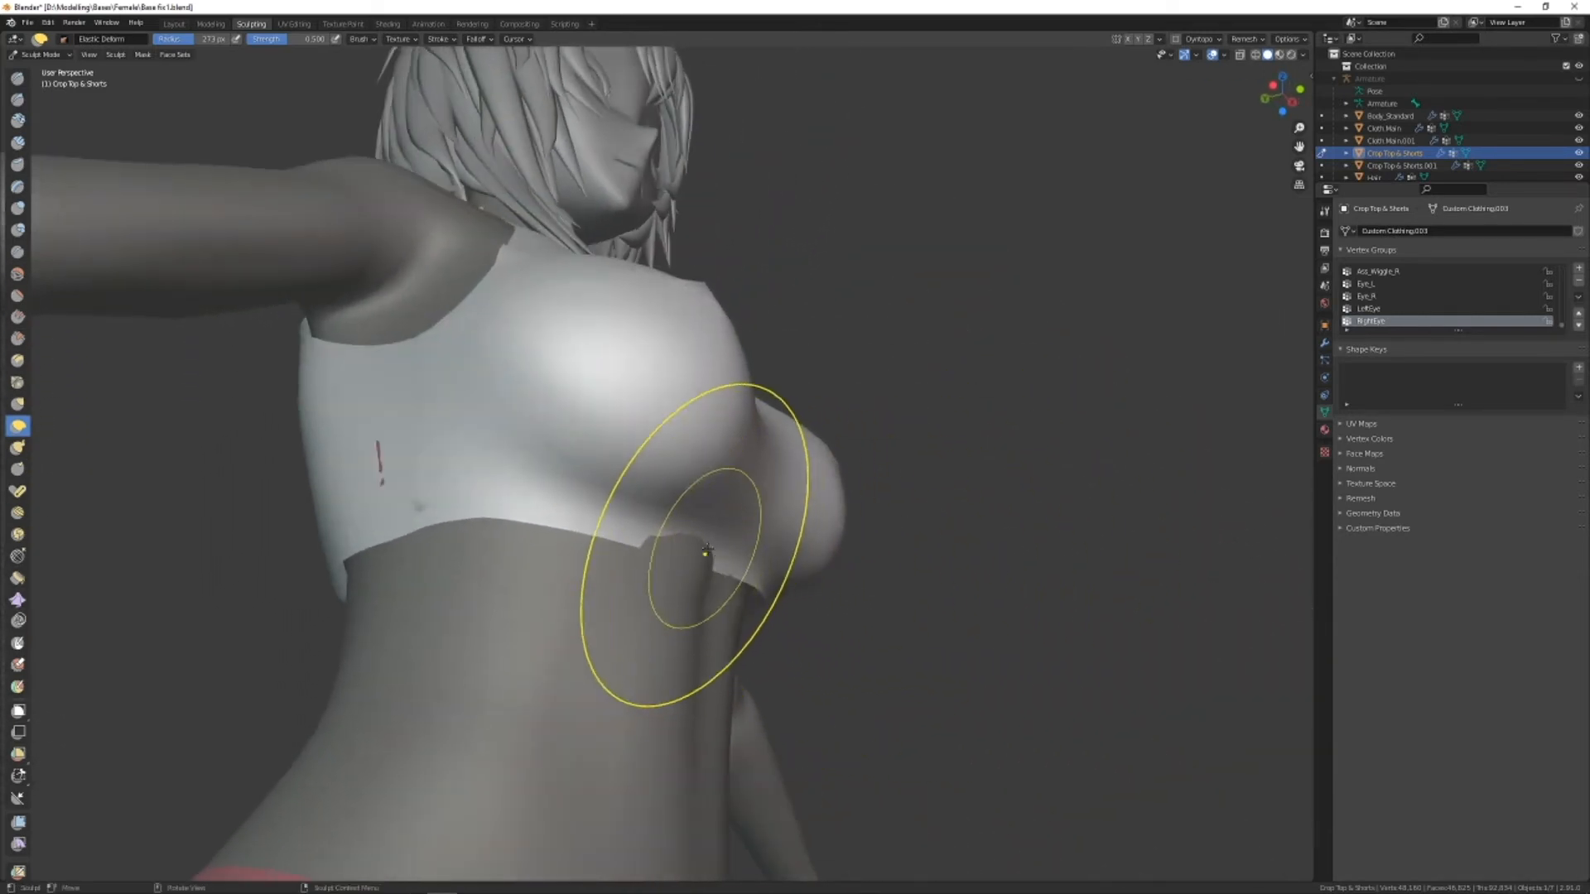
{"action": "left_click_drag", "start_coordinate": [706, 549], "coordinate": [748, 530]}
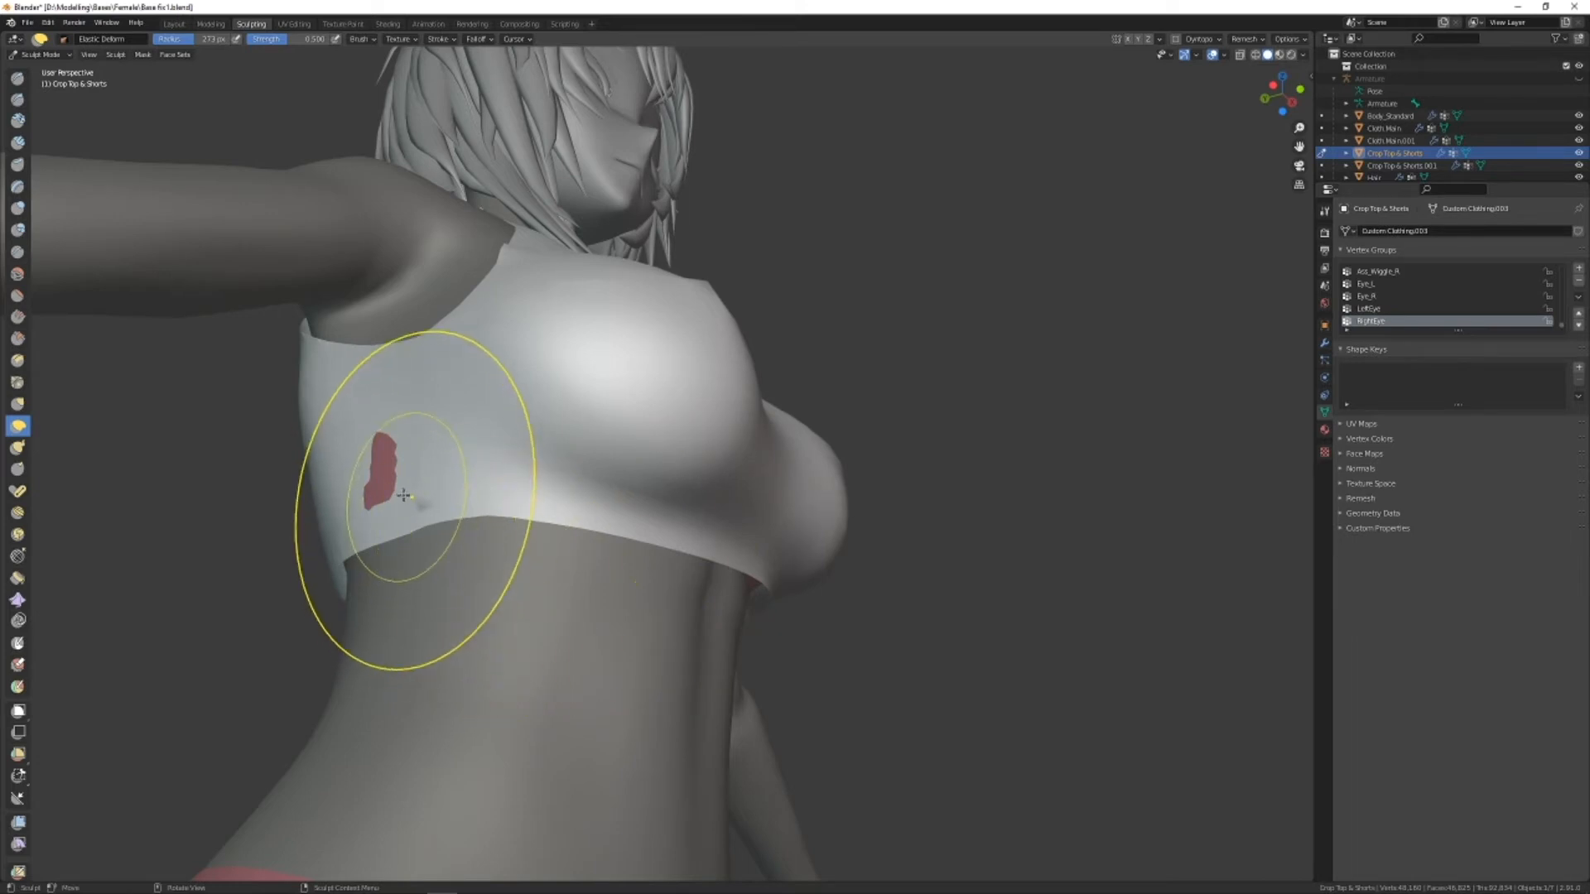
{"action": "mouse_move", "coordinate": [419, 508]}
{"action": "middle_mouse_down"}
{"action": "mouse_move", "coordinate": [374, 517]}
{"action": "mouse_move", "coordinate": [535, 513]}
{"action": "middle_mouse_up"}
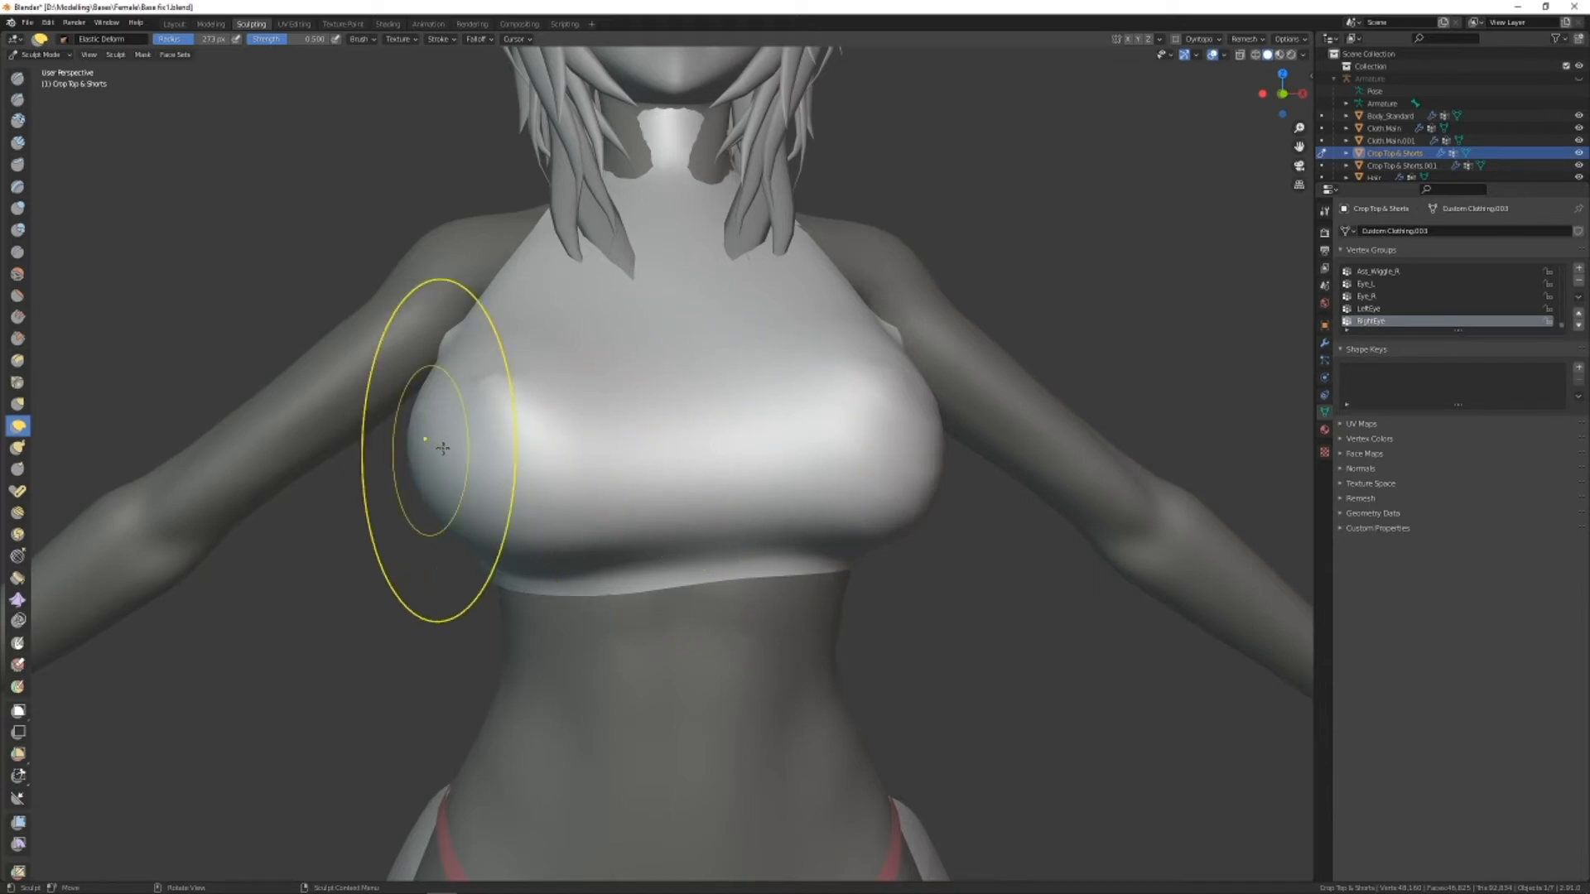
Try an outward pull on the crop top's left bust, undo it, and nudge the upper left chest fabric downward.
{"action": "mouse_move", "coordinate": [497, 458]}
{"action": "middle_mouse_down", "text": "shift"}
{"action": "mouse_move", "coordinate": [704, 476]}
{"action": "mouse_move", "coordinate": [472, 472]}
{"action": "middle_mouse_up", "text": "shift"}
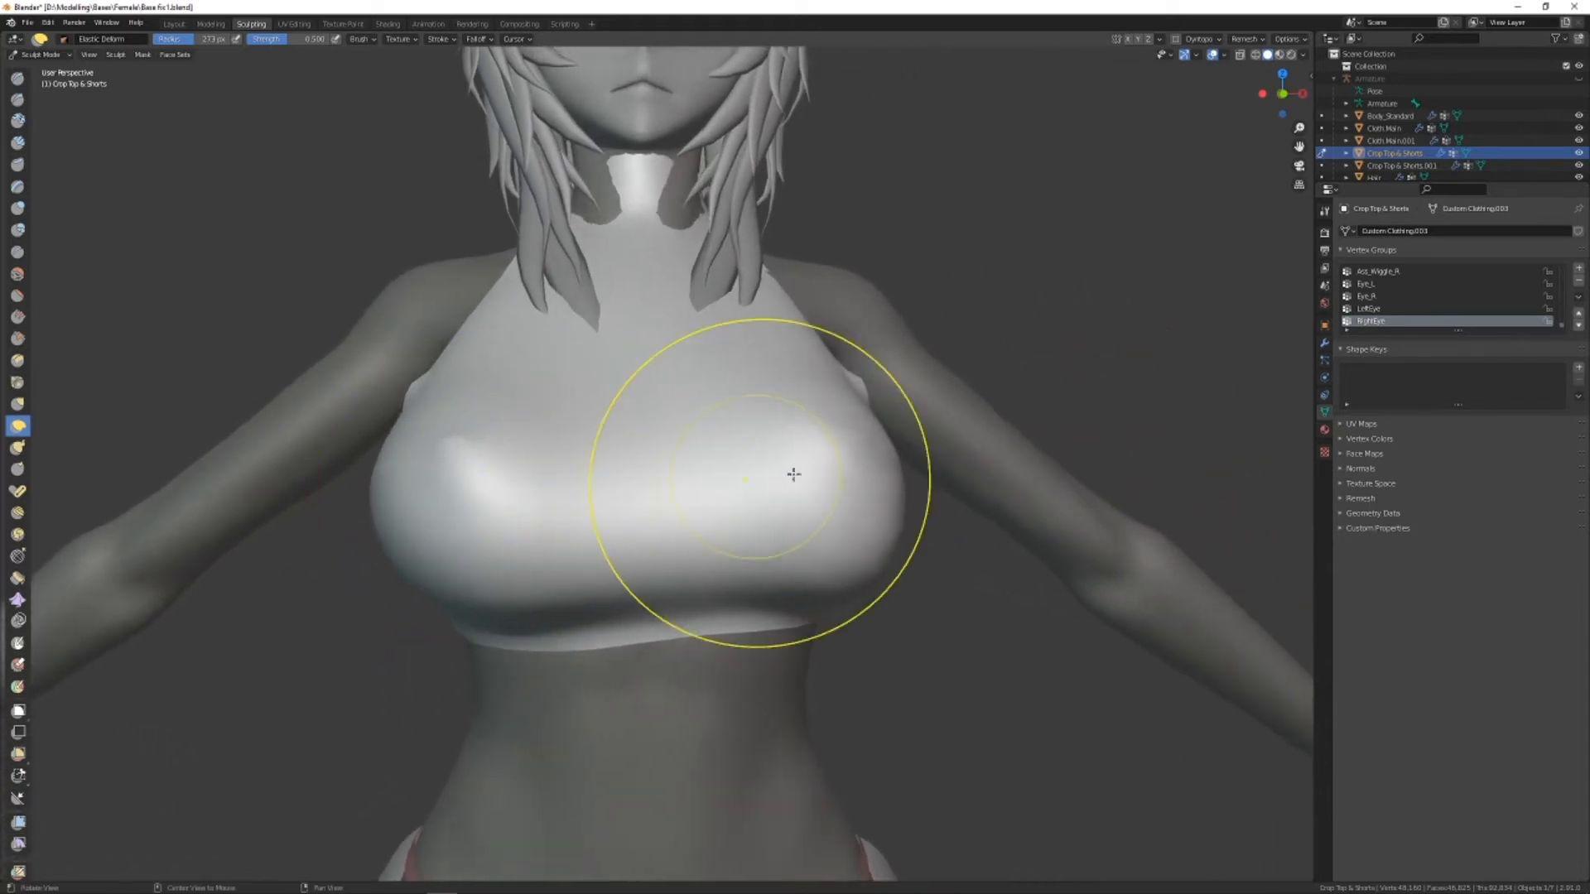
{"action": "mouse_move", "coordinate": [793, 475]}
{"action": "middle_mouse_down", "text": "shift"}
{"action": "mouse_move", "coordinate": [754, 480]}
{"action": "mouse_move", "coordinate": [749, 437]}
{"action": "mouse_move", "coordinate": [691, 450]}
{"action": "middle_mouse_up", "text": "shift"}
{"action": "middle_click_drag", "start_coordinate": [692, 450], "coordinate": [623, 444]}
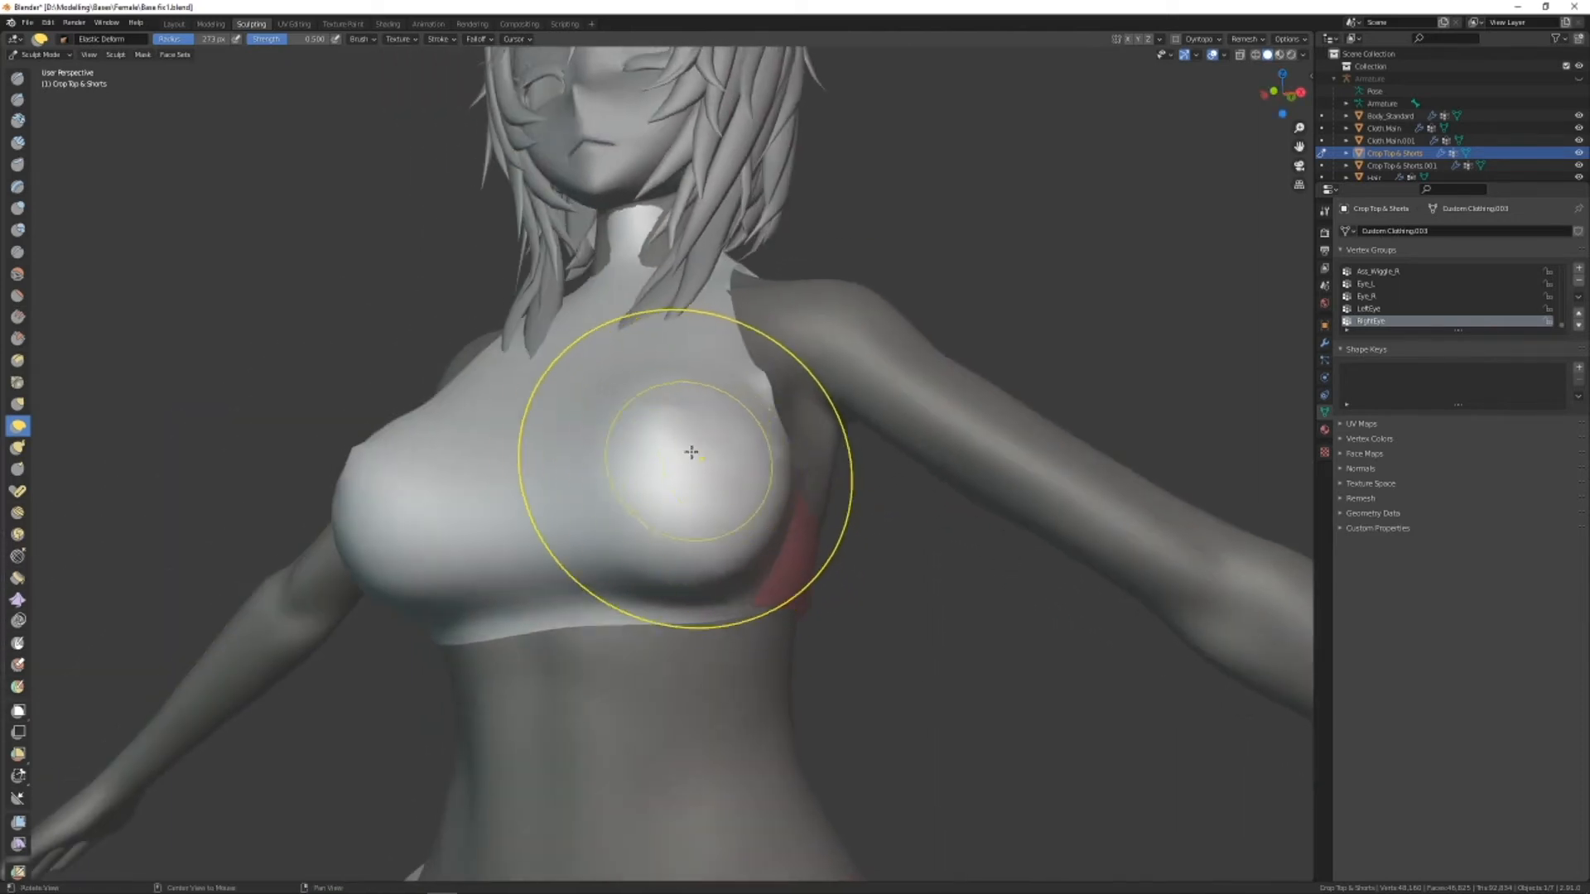
{"action": "mouse_move", "coordinate": [753, 469]}
{"action": "middle_mouse_down"}
{"action": "mouse_move", "coordinate": [801, 526]}
{"action": "mouse_move", "coordinate": [750, 473]}
{"action": "middle_mouse_up"}
{"action": "left_click_drag", "start_coordinate": [749, 472], "coordinate": [876, 489]}
{"action": "key", "text": "ctrl+z"}
{"action": "mouse_move", "coordinate": [703, 329]}
{"action": "left_mouse_down"}
{"action": "mouse_move", "coordinate": [841, 454]}
{"action": "mouse_move", "coordinate": [611, 400]}
{"action": "mouse_move", "coordinate": [721, 364]}
{"action": "left_mouse_up"}
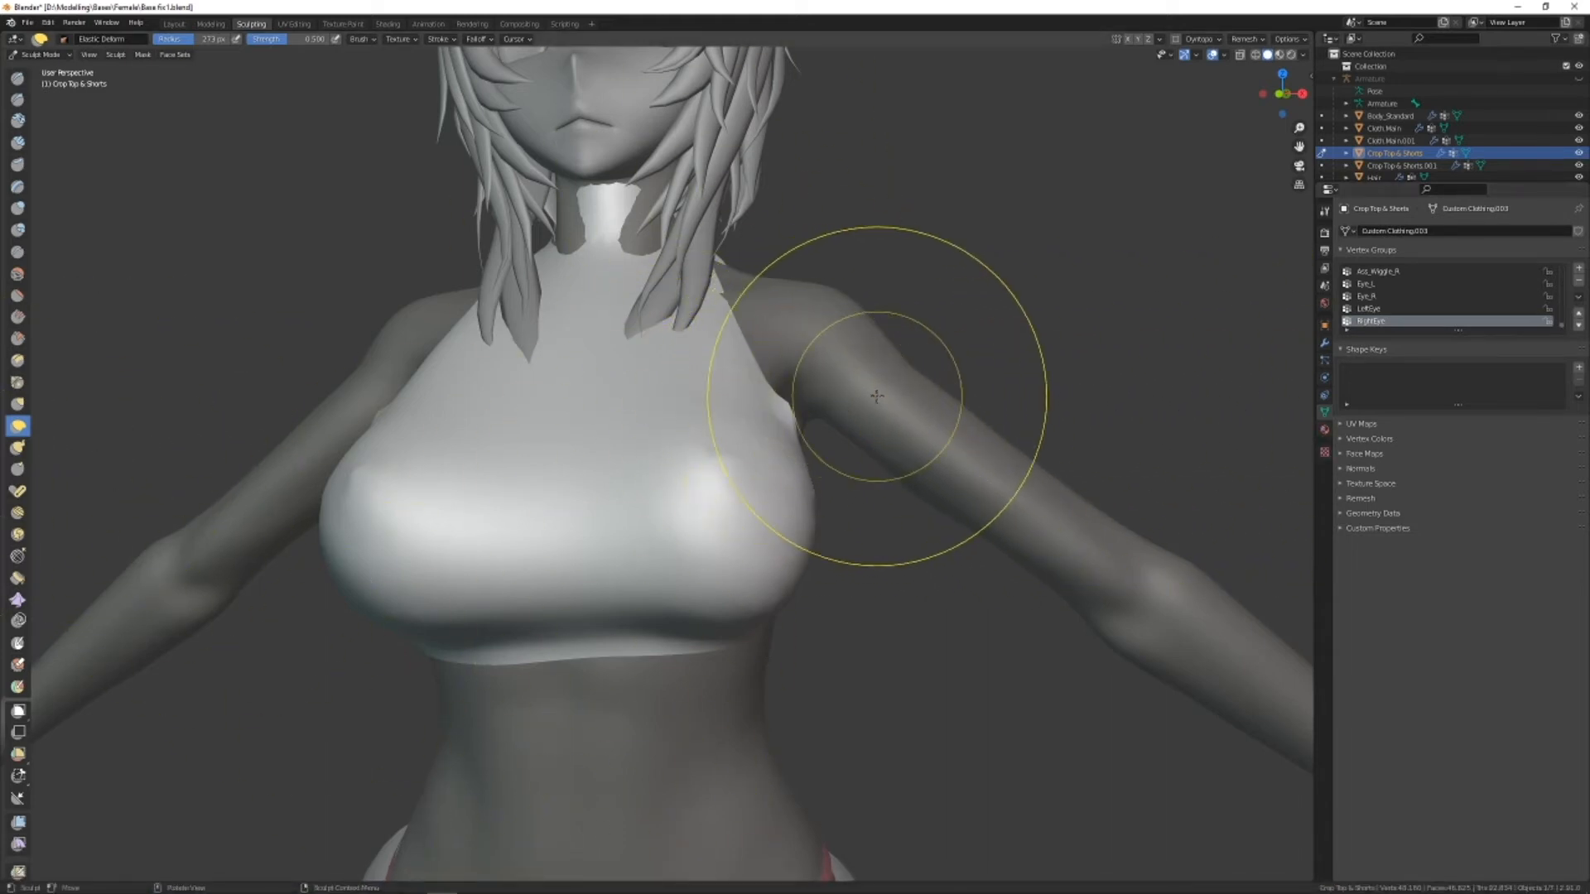
Try large Elastic Deform pulls on the crop top's left side outward and its chest forward, and undo the chest pull.
{"action": "left_click_drag", "start_coordinate": [776, 537], "coordinate": [1060, 510]}
{"action": "mouse_move", "coordinate": [1060, 510]}
{"action": "middle_mouse_down"}
{"action": "mouse_move", "coordinate": [837, 674]}
{"action": "mouse_move", "coordinate": [1092, 668]}
{"action": "mouse_move", "coordinate": [1004, 649]}
{"action": "middle_mouse_up"}
{"action": "middle_click_drag", "start_coordinate": [911, 543], "coordinate": [852, 391]}
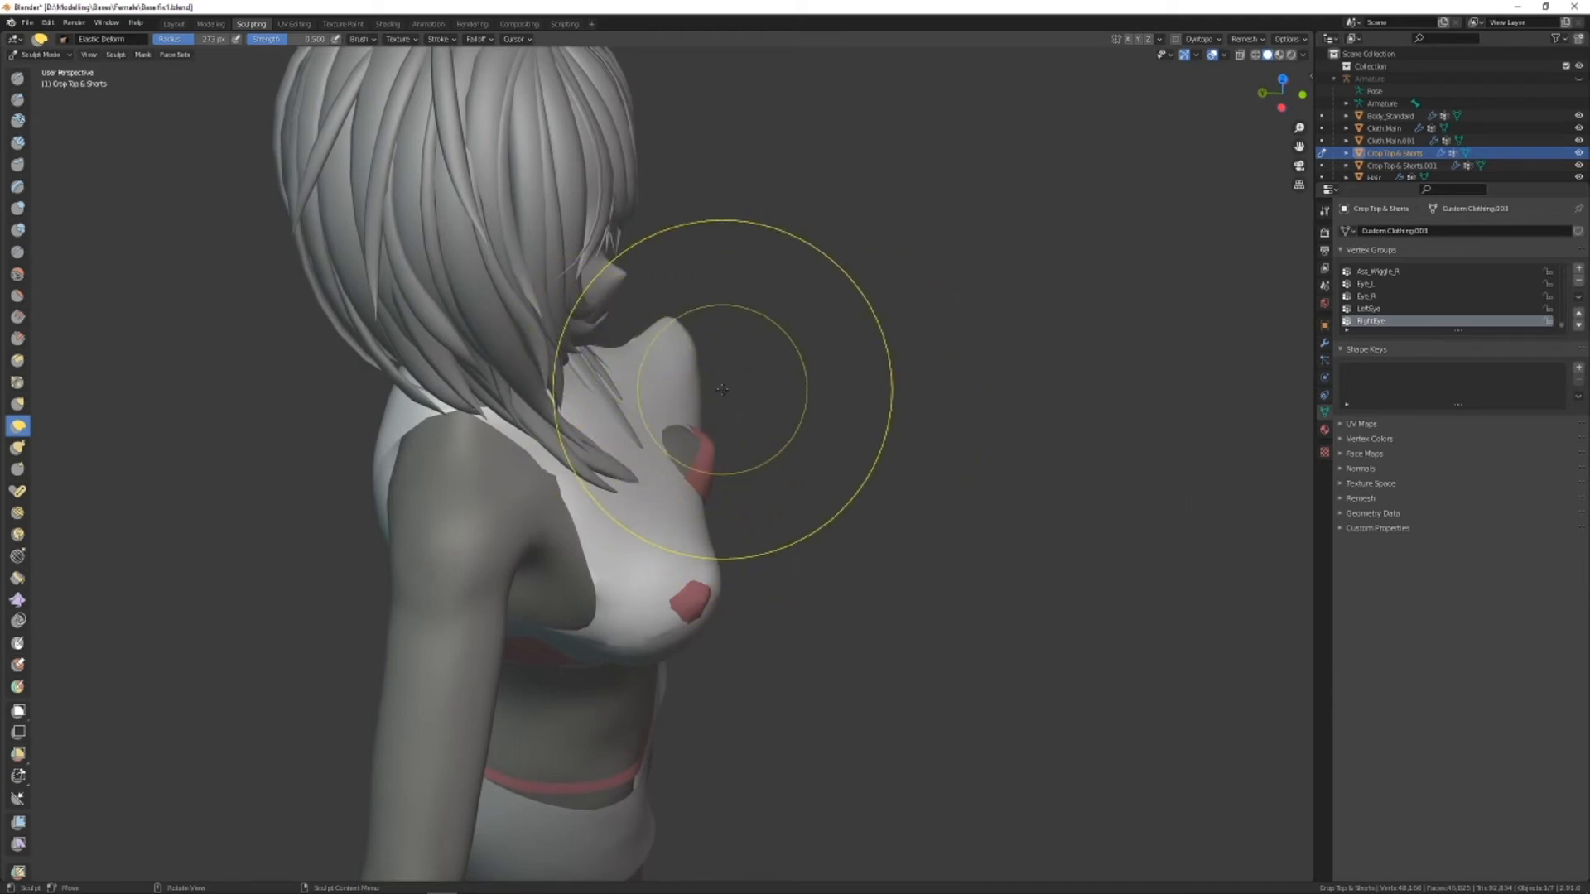
{"action": "left_click_drag", "start_coordinate": [674, 388], "coordinate": [1169, 329]}
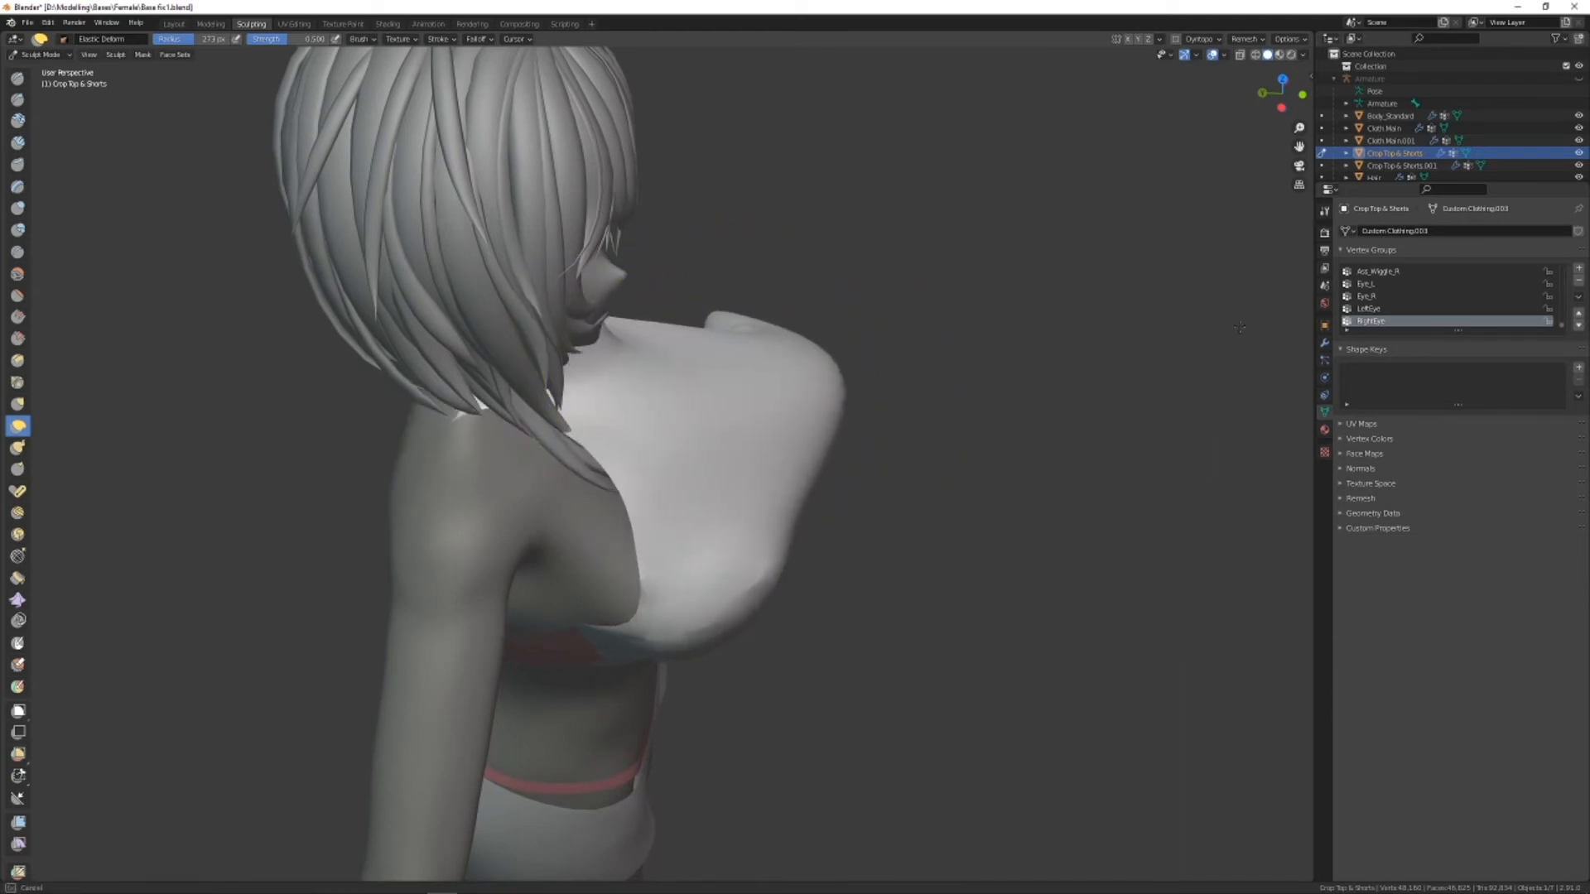
{"action": "mouse_move", "coordinate": [1100, 354]}
{"action": "middle_mouse_down"}
{"action": "mouse_move", "coordinate": [809, 359]}
{"action": "mouse_move", "coordinate": [1022, 405]}
{"action": "middle_mouse_up"}
{"action": "key", "text": "ctrl+z"}
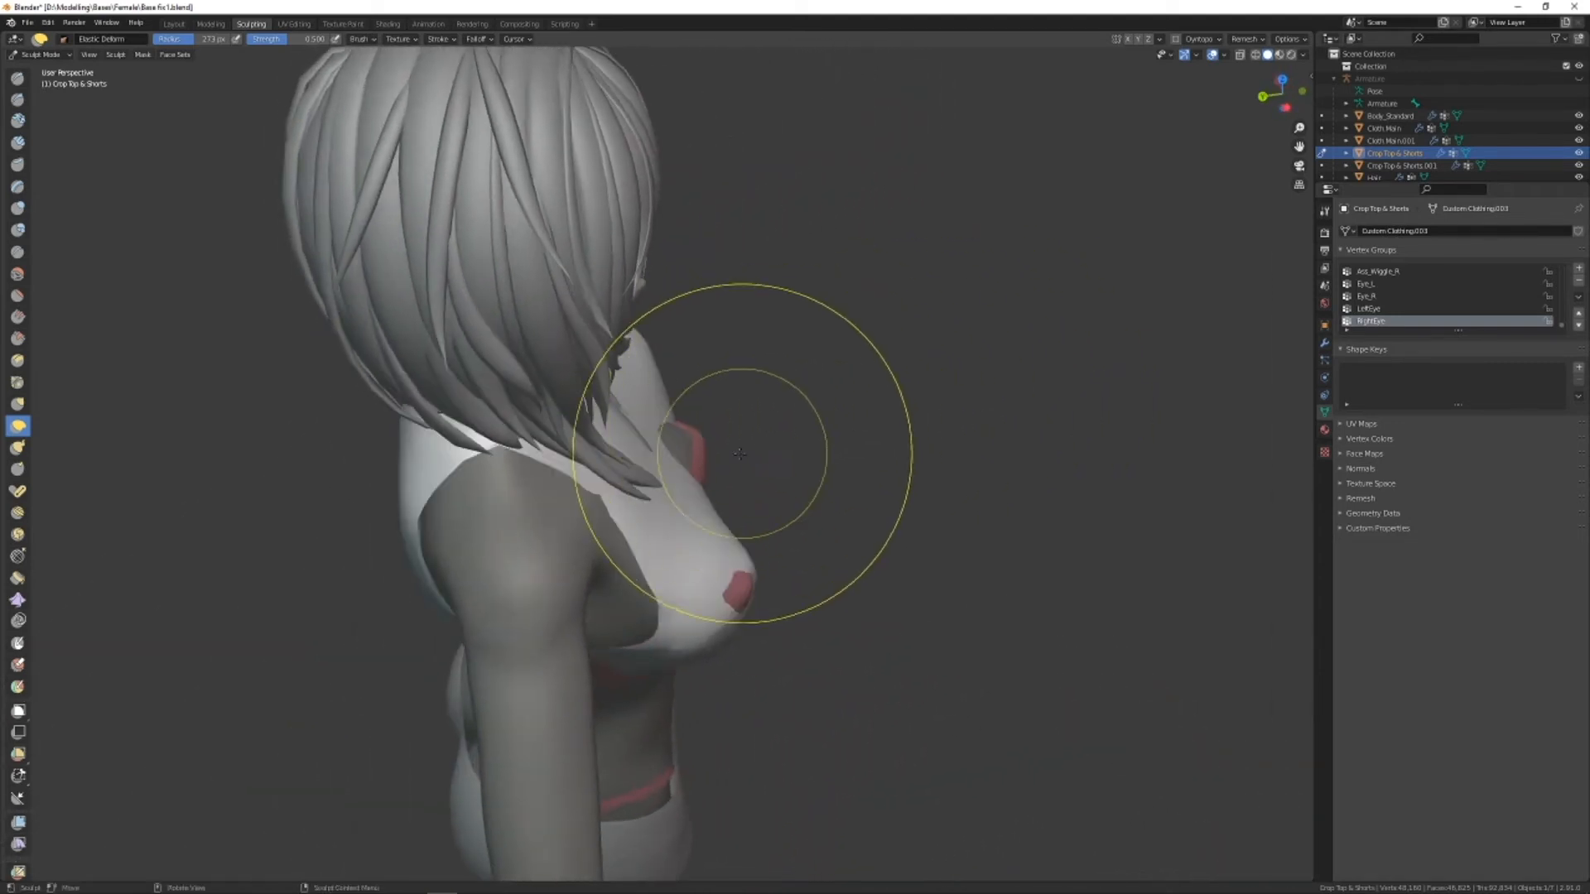
Reduce the Elastic Deform brush radius to 144 px and undo the outward pull on the crop top's left side.
{"action": "middle_click_drag", "start_coordinate": [737, 452], "coordinate": [684, 401]}
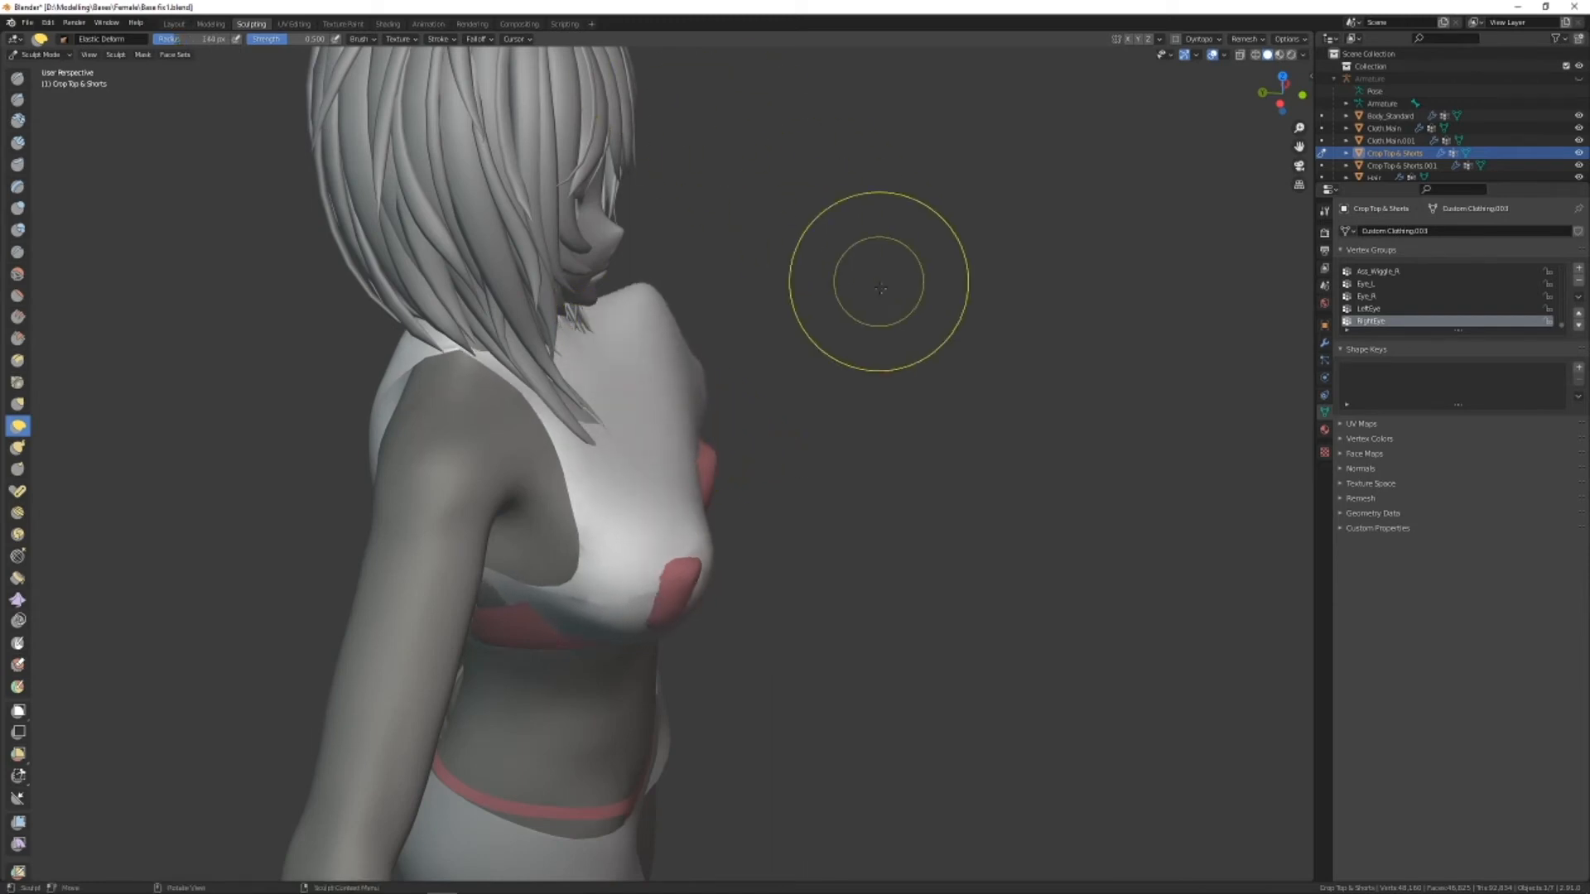
{"action": "middle_click_drag", "start_coordinate": [819, 442], "coordinate": [650, 376]}
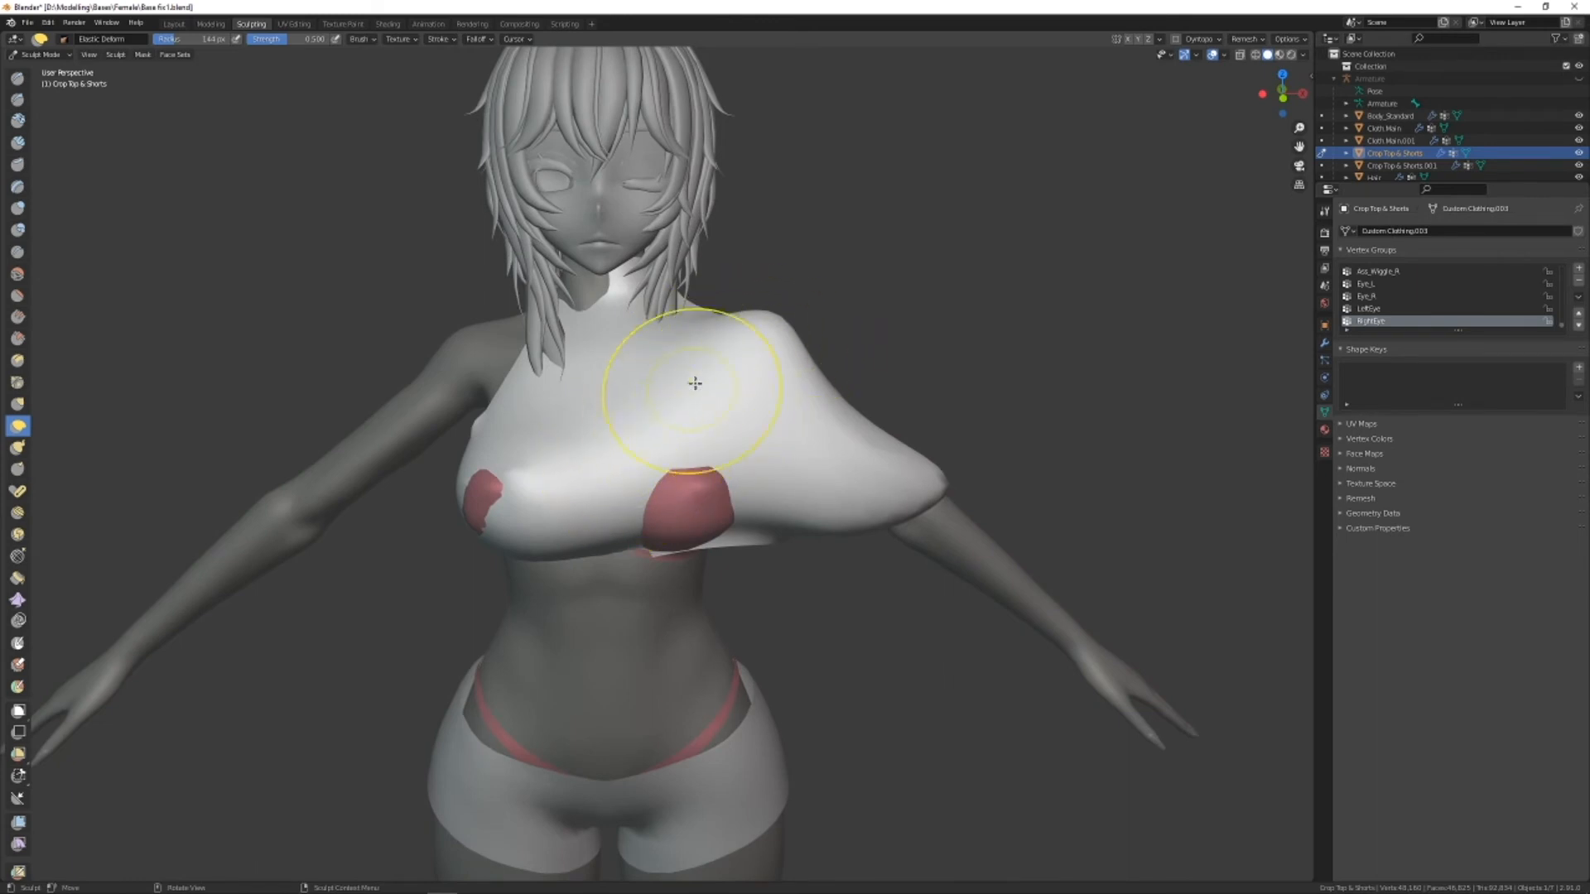
{"action": "key", "text": "ctrl+z"}
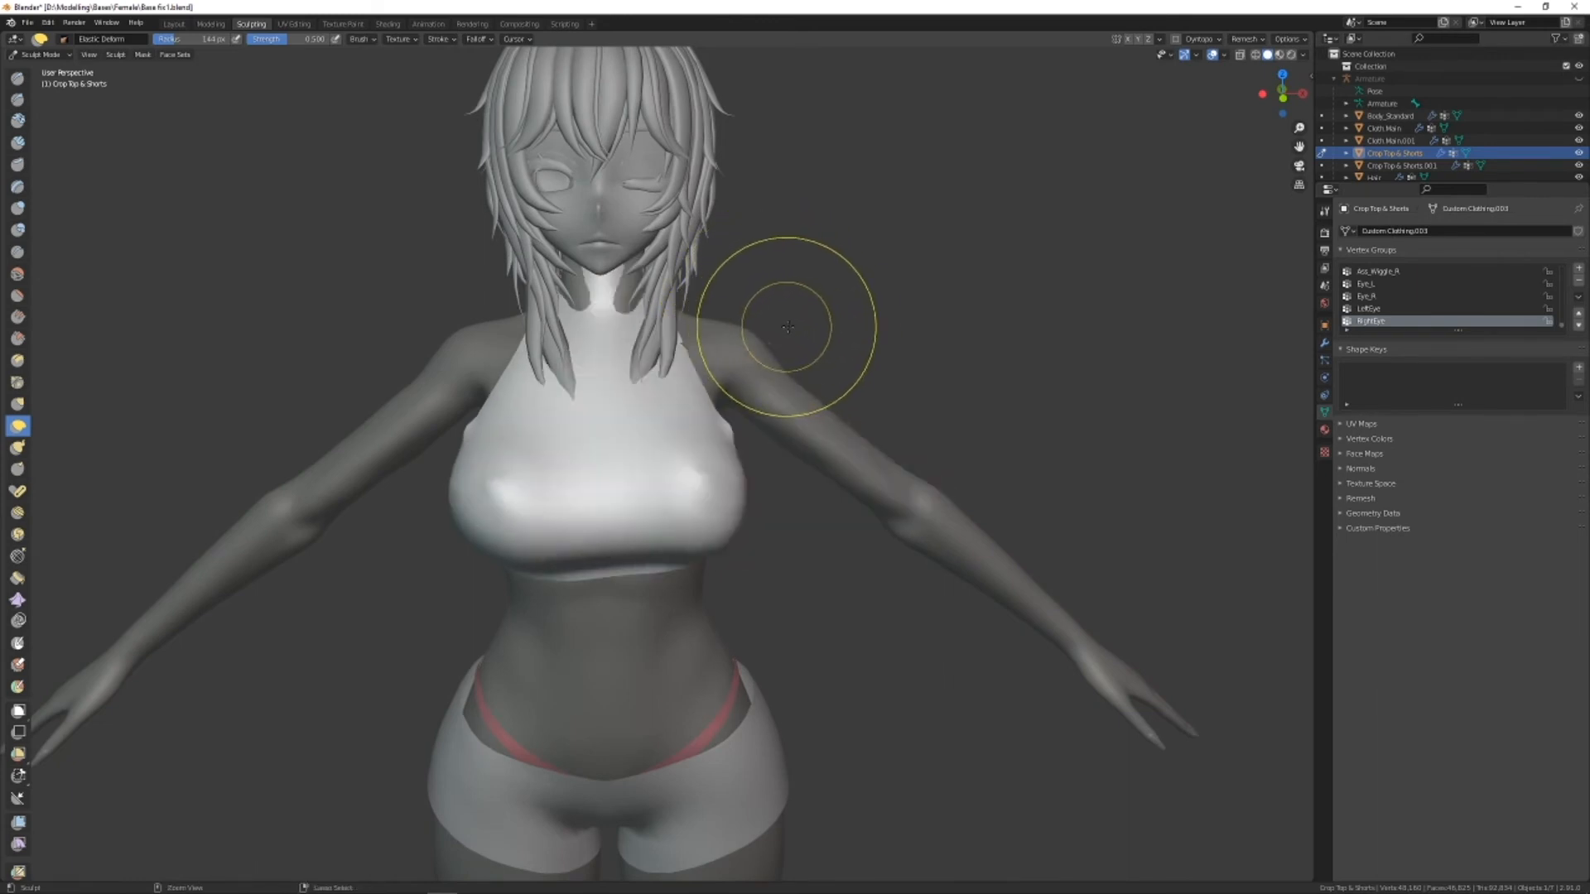
{"action": "scroll", "coordinate": [905, 461], "scroll_direction": "up", "scroll_amount": 6}
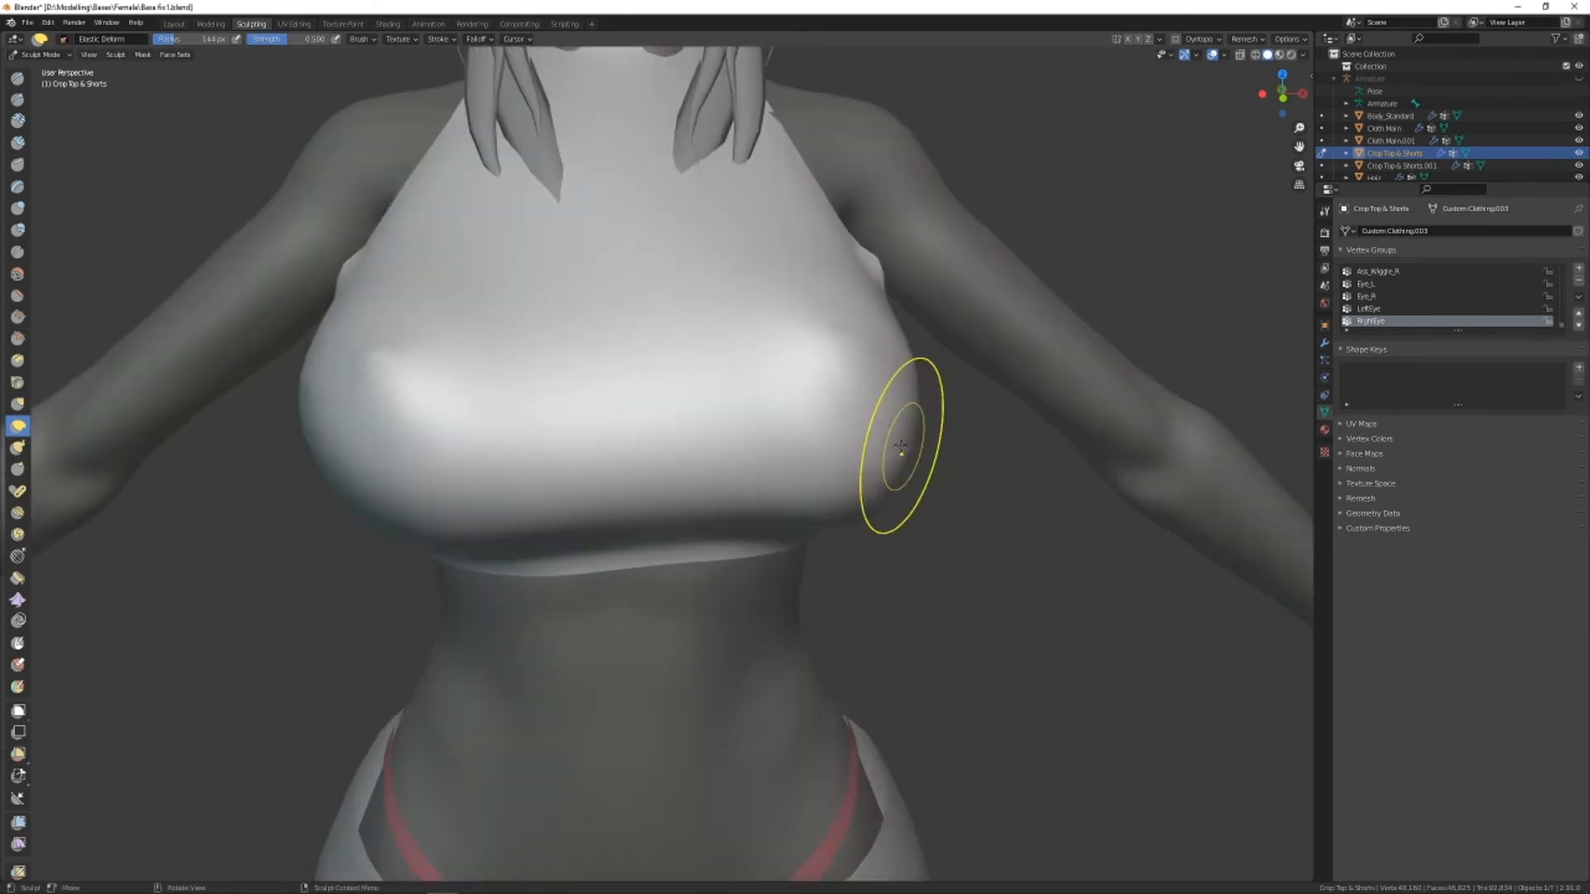
Increase the Elastic Deform brush radius to 241 px.
{"action": "middle_click_drag", "start_coordinate": [828, 474], "coordinate": [795, 422]}
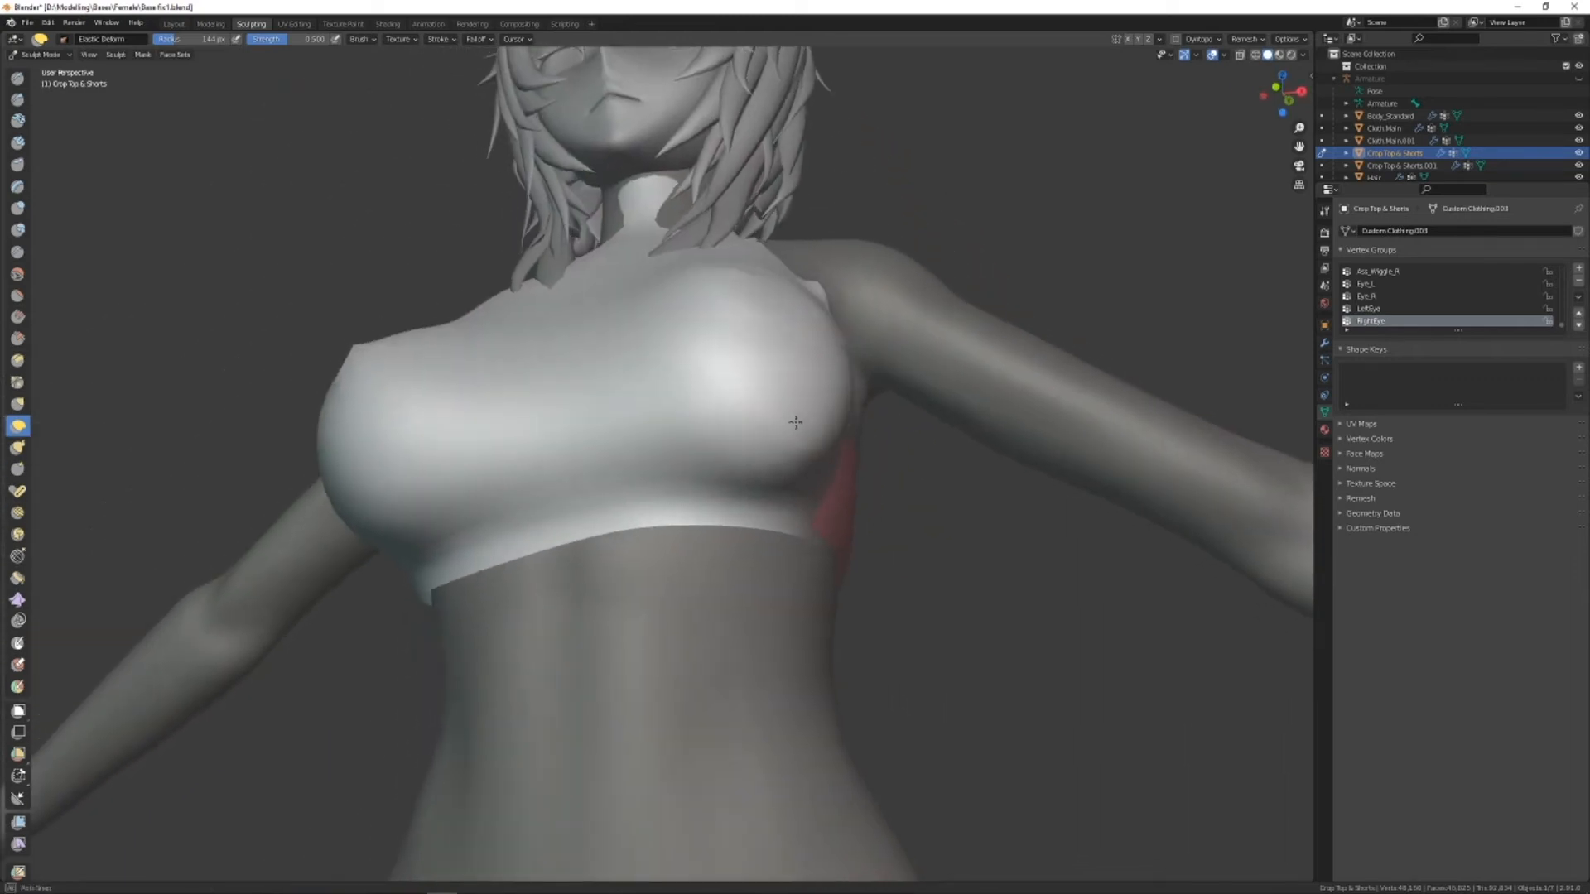
{"action": "key", "text": "bracketright"}
{"action": "key", "text": "bracketright"}
{"action": "key", "text": "bracketright"}
{"action": "right_click", "coordinate": [926, 632]}
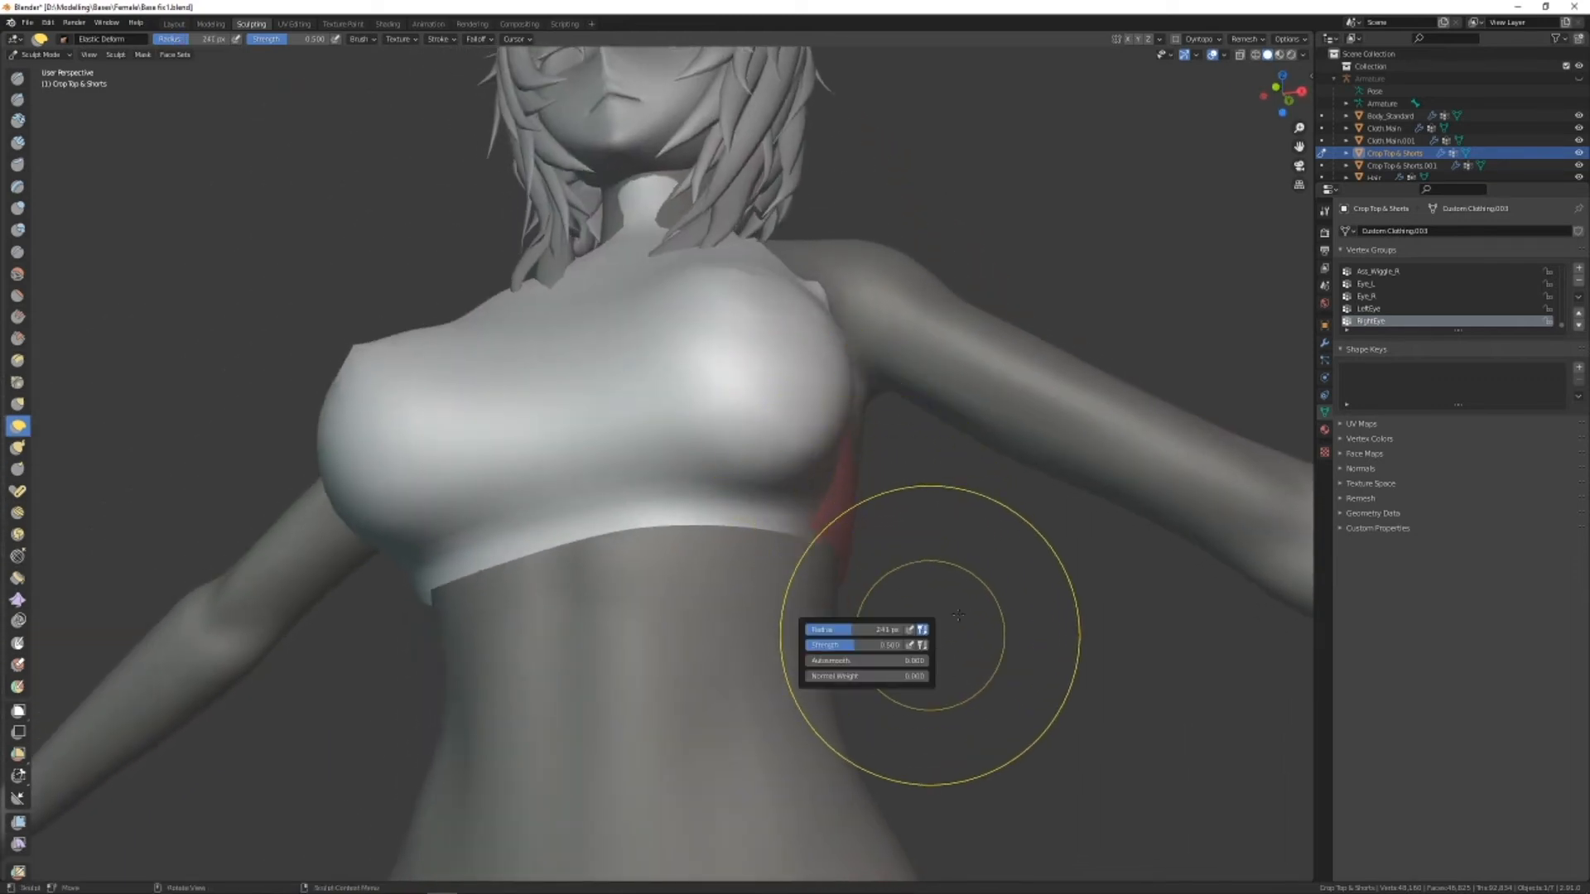
{"action": "middle_click_drag", "start_coordinate": [953, 547], "coordinate": [933, 561]}
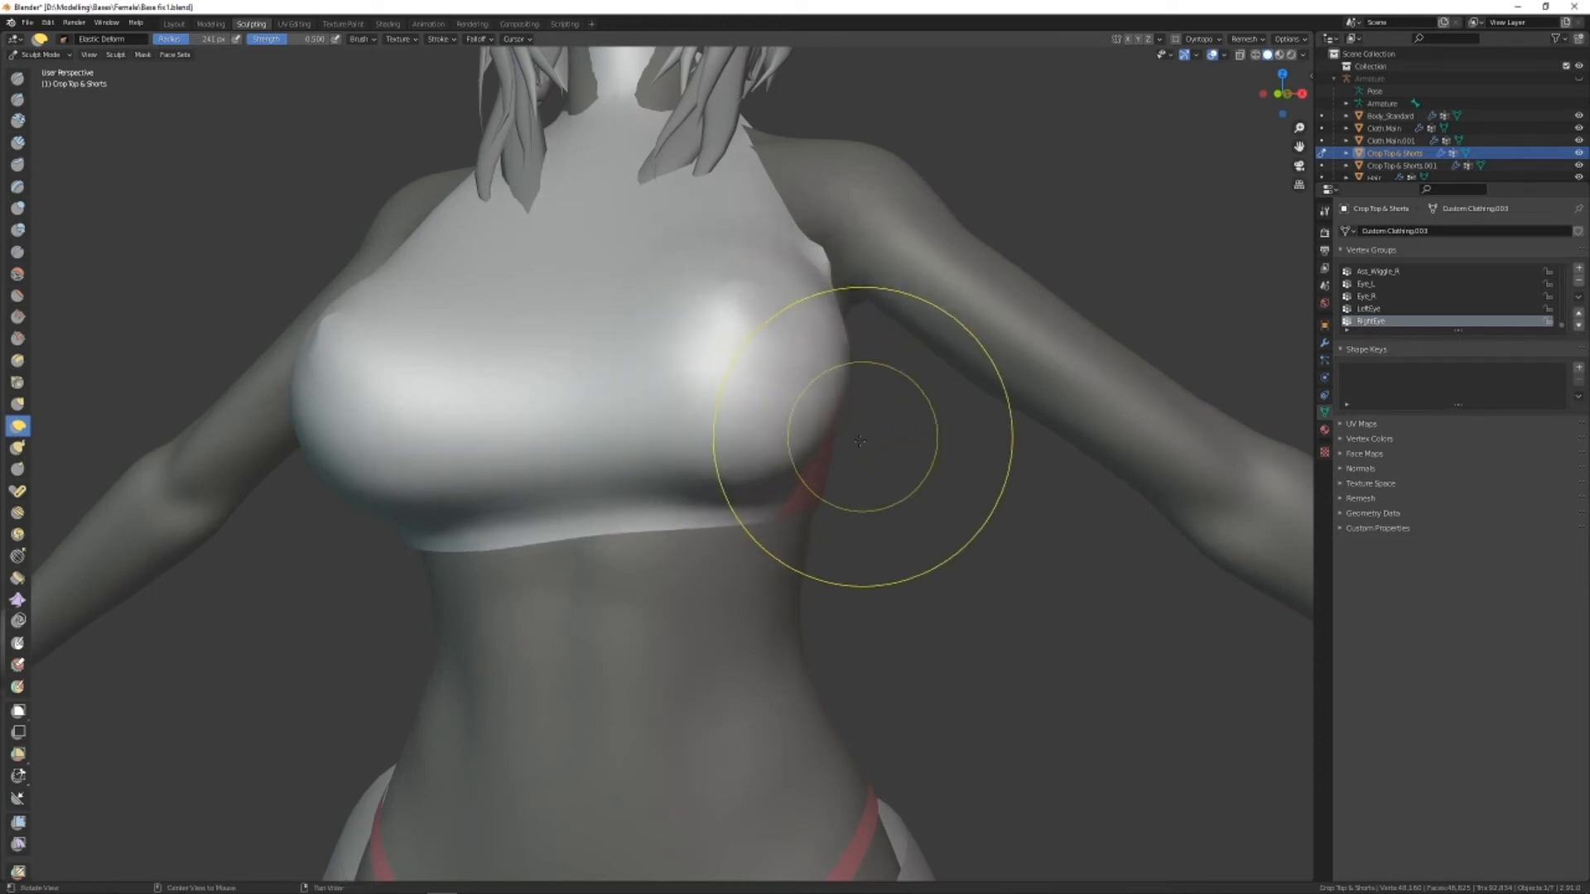
Pull the crop top's left side outward to cover the exposed bra panel below the armpit.
{"action": "middle_click_drag", "start_coordinate": [823, 440], "coordinate": [632, 462]}
{"action": "middle_click_drag", "start_coordinate": [761, 518], "coordinate": [758, 383]}
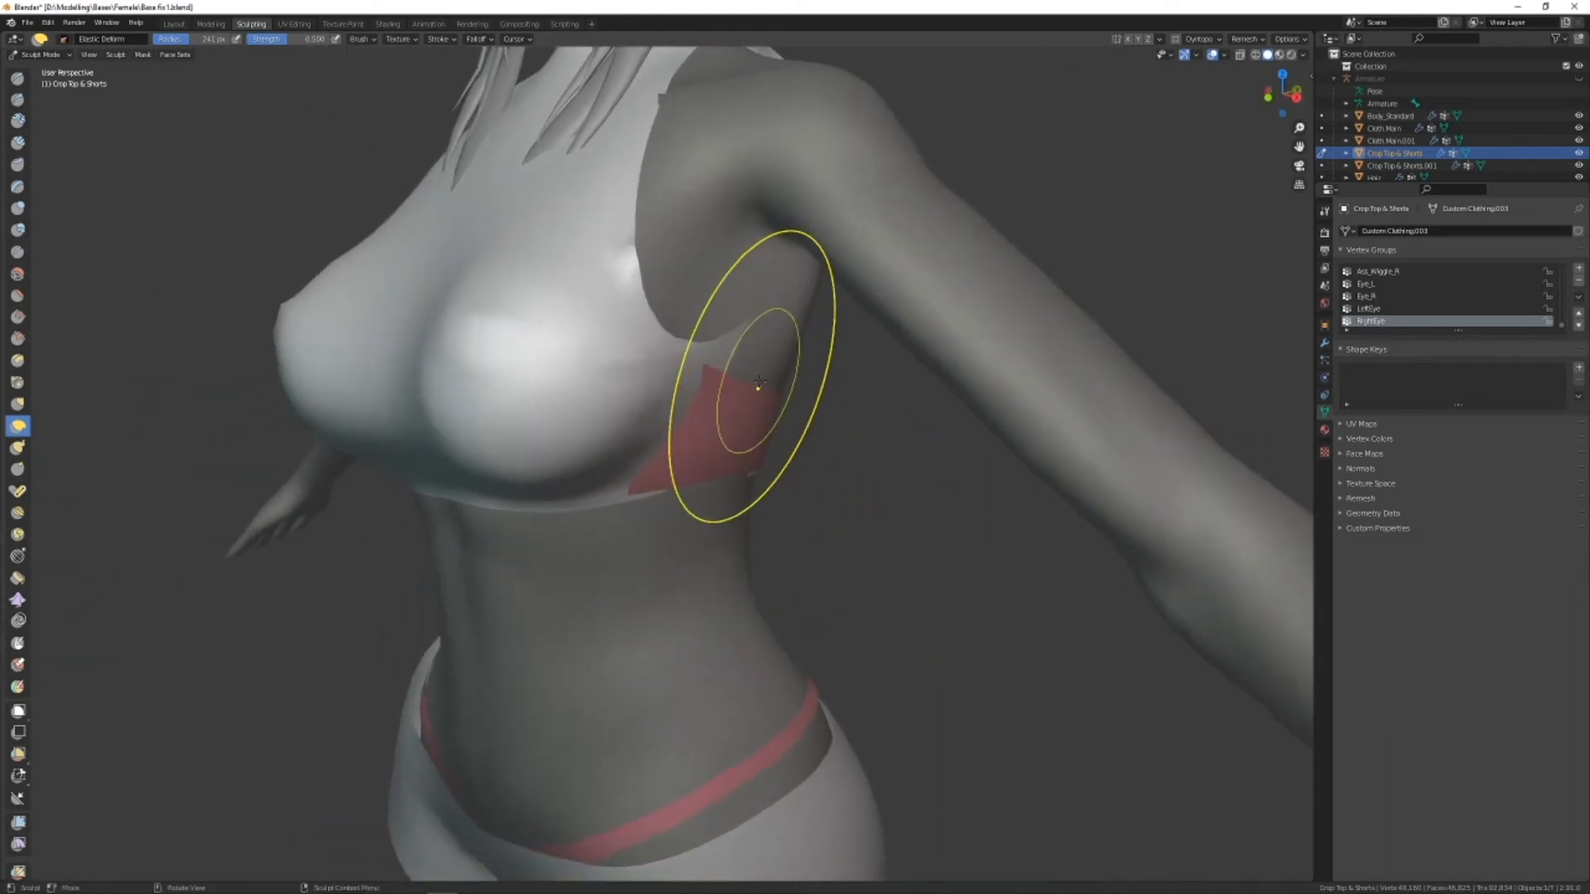
{"action": "left_click_drag", "start_coordinate": [817, 447], "coordinate": [815, 449]}
{"action": "middle_click_drag", "start_coordinate": [815, 449], "coordinate": [824, 563]}
{"action": "right_click", "coordinate": [825, 586]}
{"action": "middle_click_drag", "start_coordinate": [861, 464], "coordinate": [767, 477]}
{"action": "left_click_drag", "start_coordinate": [768, 477], "coordinate": [744, 445]}
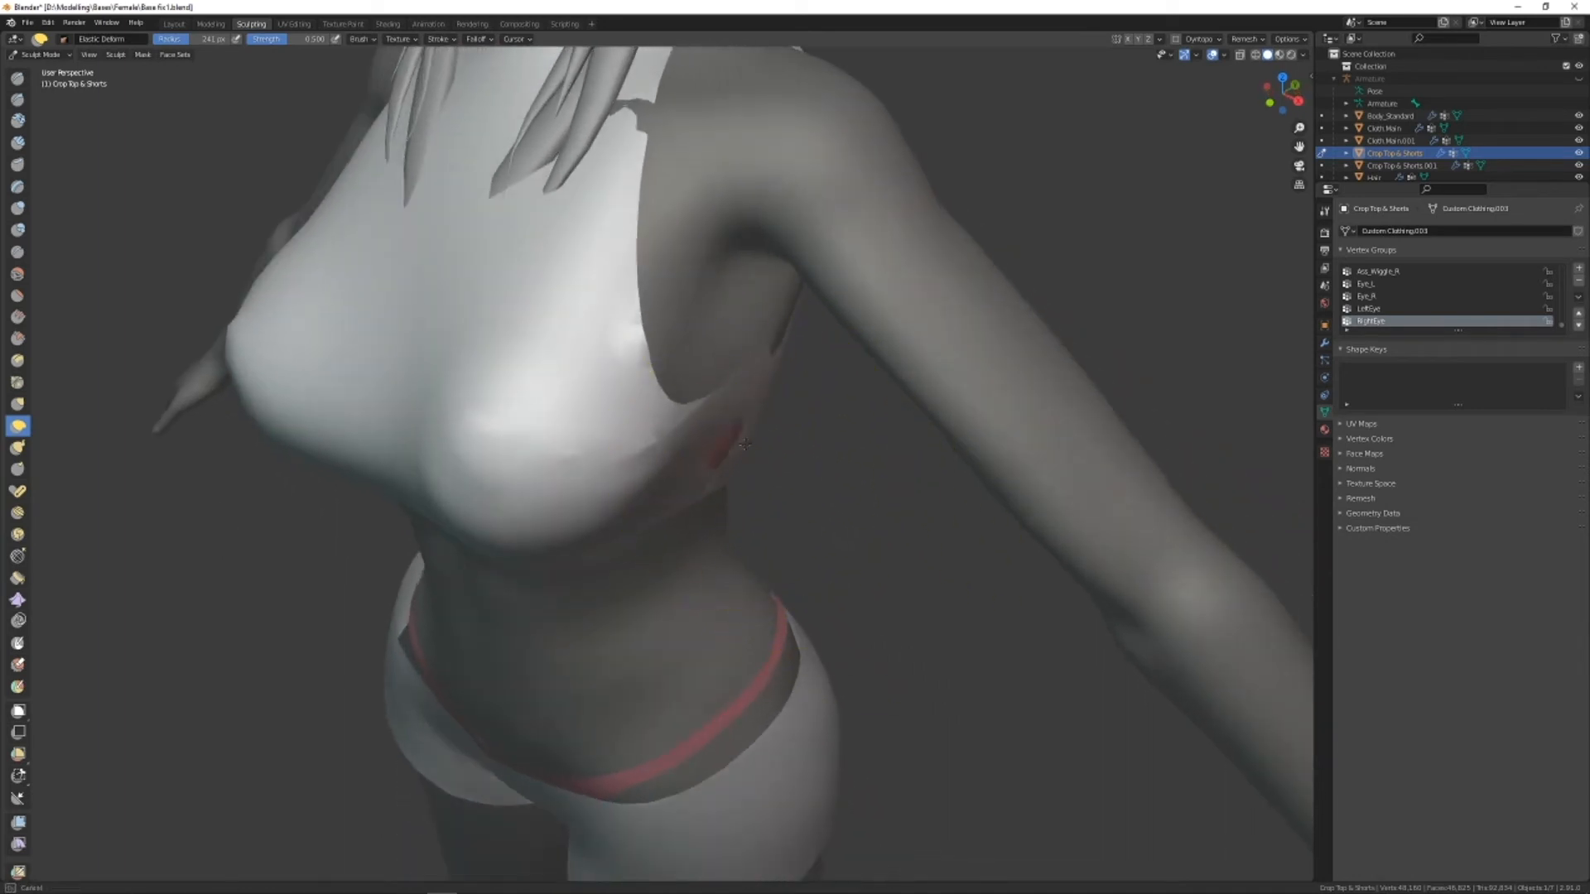
{"action": "mouse_move", "coordinate": [767, 386]}
{"action": "middle_mouse_down"}
{"action": "mouse_move", "coordinate": [810, 404]}
{"action": "mouse_move", "coordinate": [651, 403]}
{"action": "middle_mouse_up"}
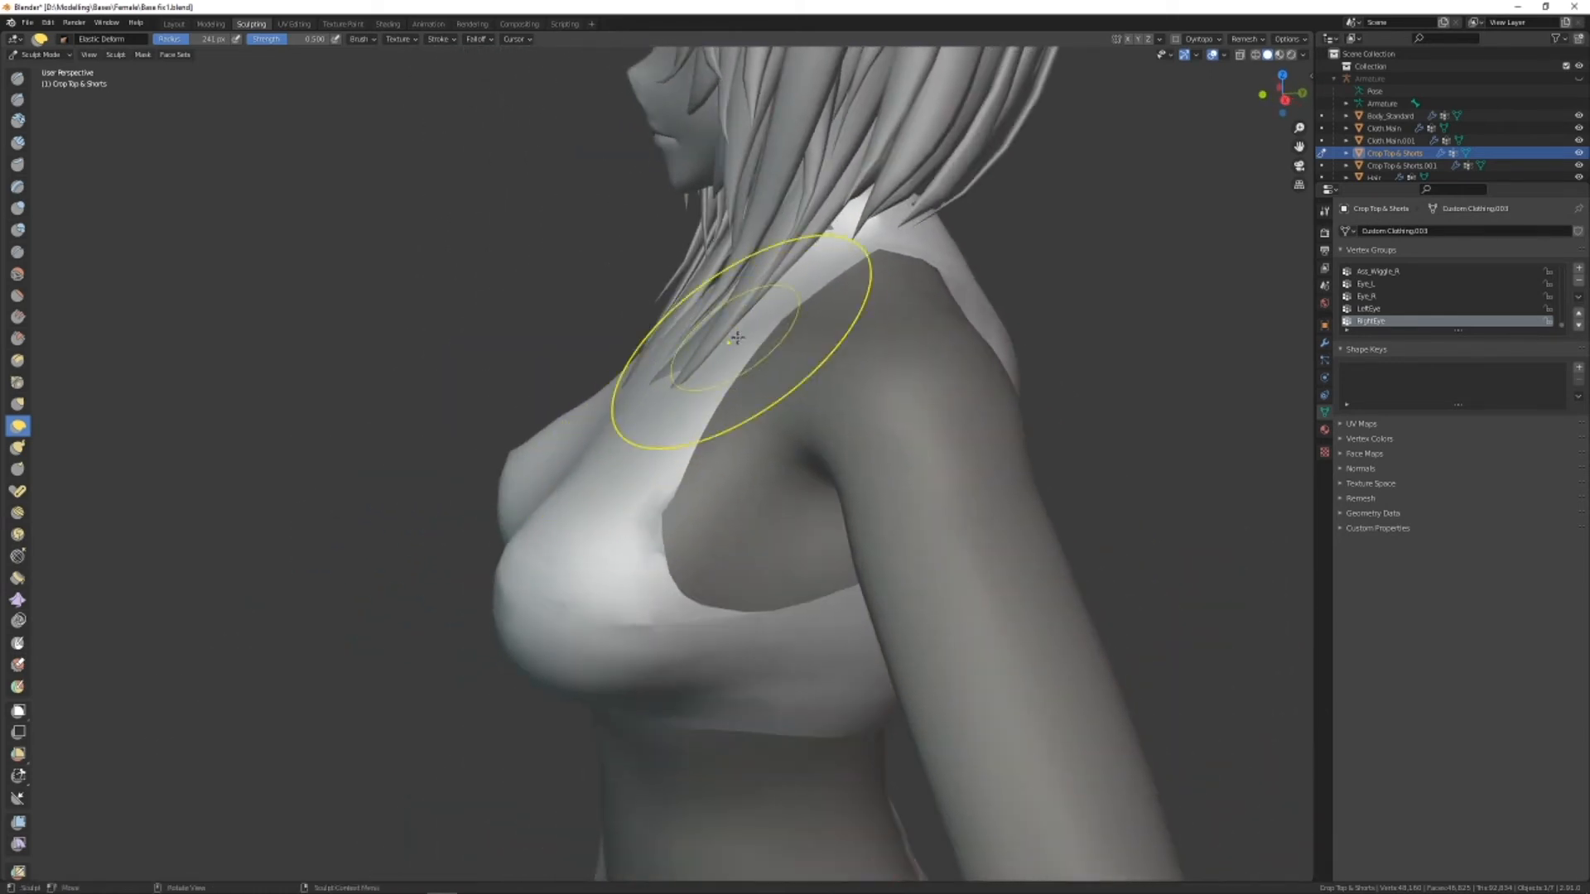
Nudge the edge of the crop top's left armhole beside the upper bust with Elastic Deform.
{"action": "middle_click_drag", "start_coordinate": [737, 338], "coordinate": [774, 301]}
{"action": "mouse_move", "coordinate": [455, 681]}
{"action": "middle_mouse_down"}
{"action": "mouse_move", "coordinate": [710, 627]}
{"action": "mouse_move", "coordinate": [703, 682]}
{"action": "mouse_move", "coordinate": [809, 642]}
{"action": "mouse_move", "coordinate": [683, 649]}
{"action": "mouse_move", "coordinate": [451, 563]}
{"action": "middle_mouse_up"}
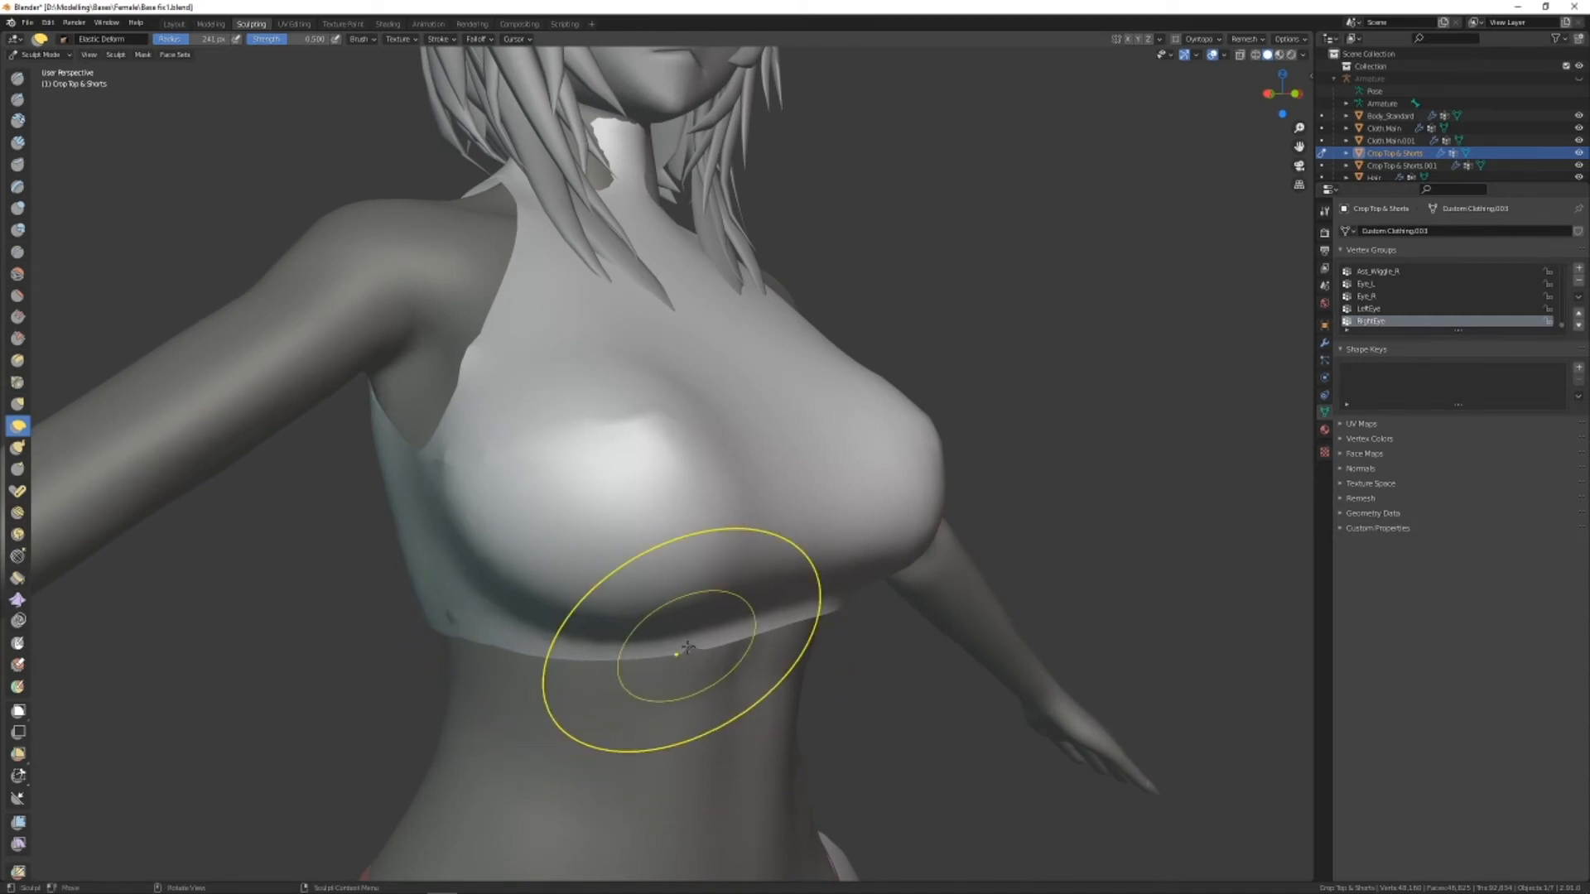
{"action": "left_click_drag", "start_coordinate": [695, 663], "coordinate": [567, 663], "text": "alt"}
{"action": "right_click_drag", "start_coordinate": [788, 675], "coordinate": [1051, 589], "text": "alt"}
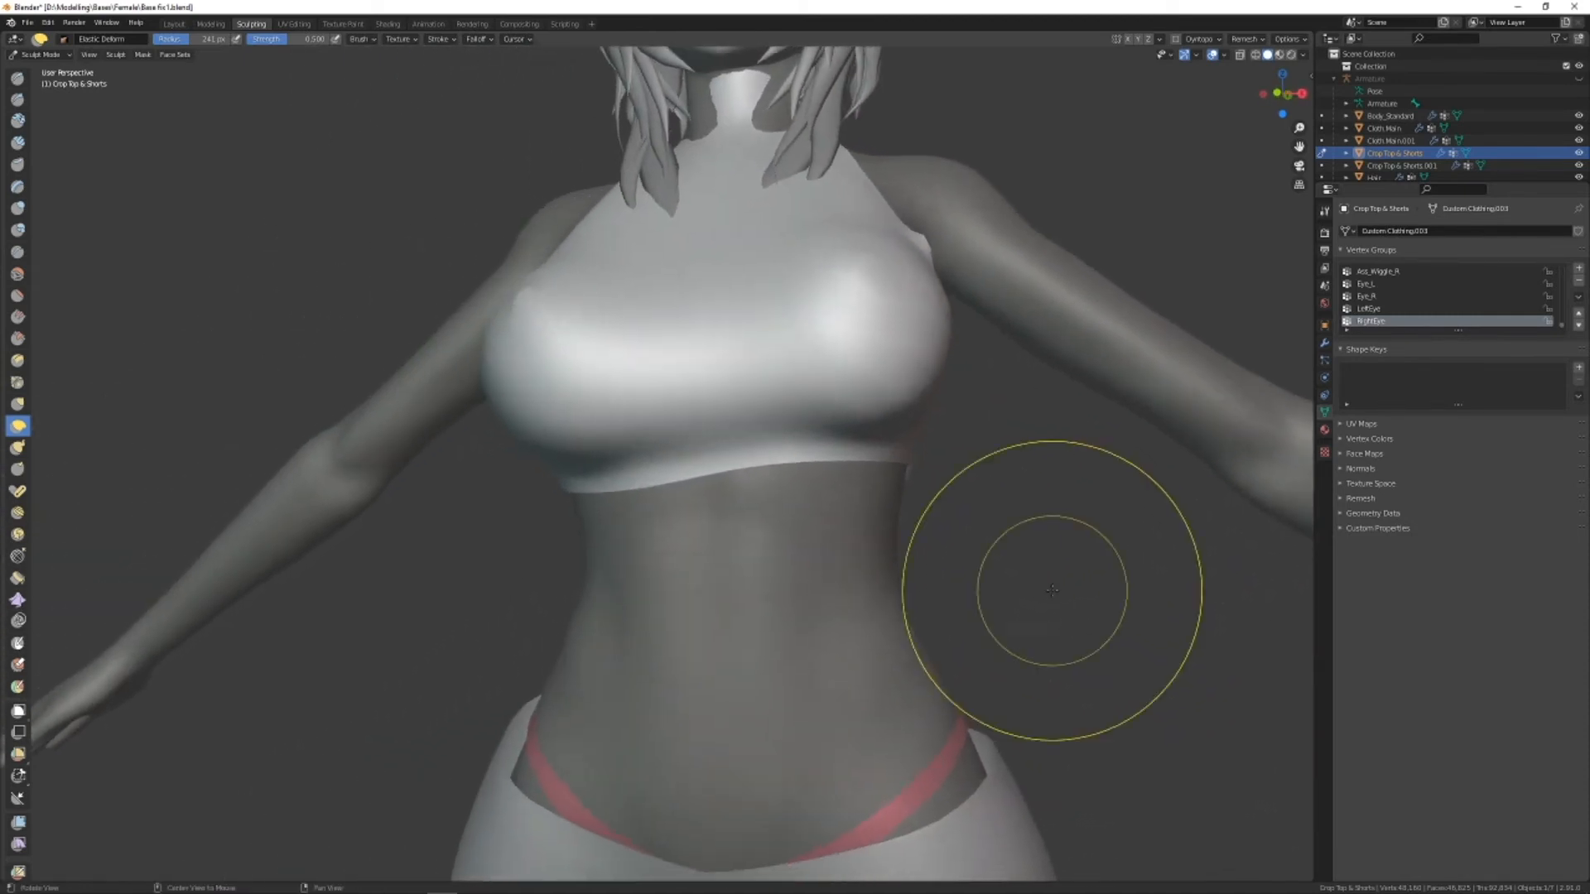
{"action": "left_click_drag", "start_coordinate": [982, 556], "coordinate": [1009, 548], "text": "alt"}
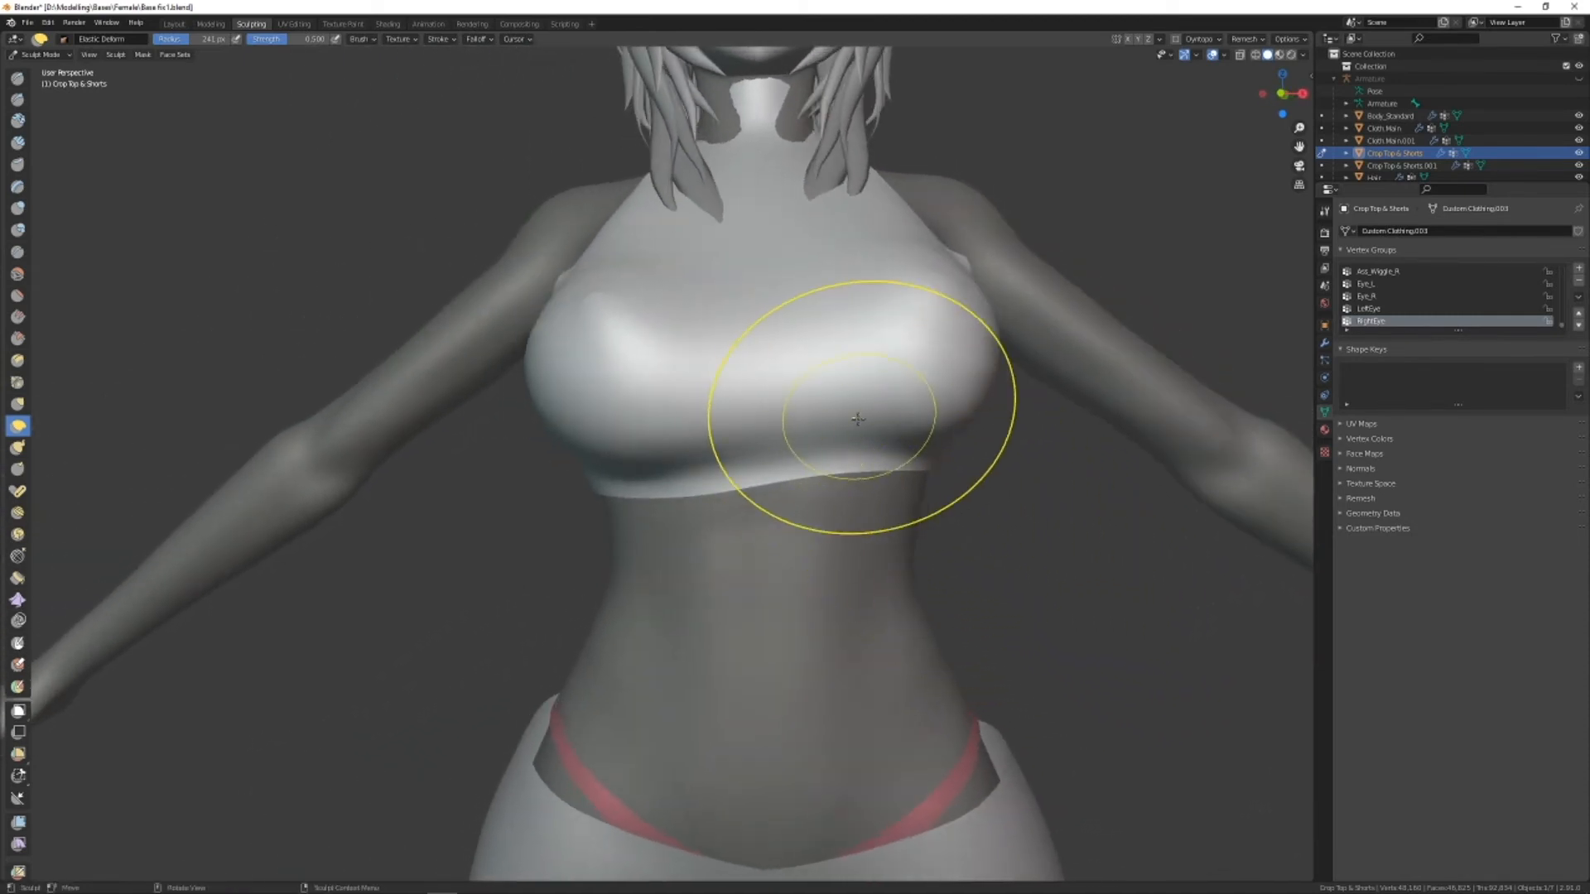
{"action": "middle_click_drag", "start_coordinate": [912, 373], "coordinate": [916, 486], "text": "shift"}
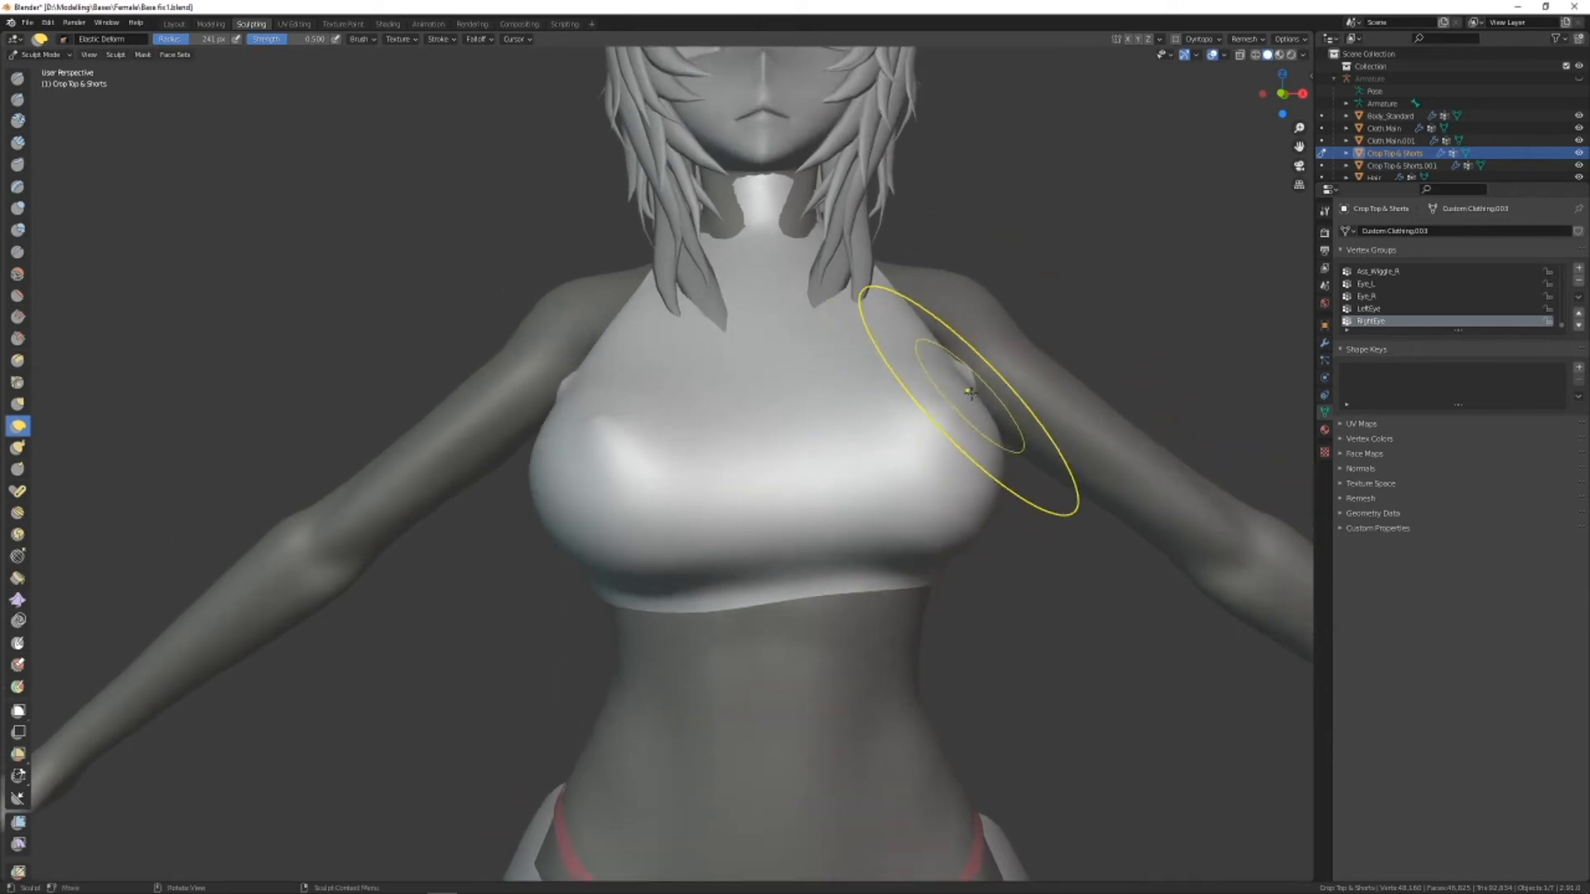
{"action": "mouse_move", "coordinate": [952, 398]}
{"action": "left_mouse_down"}
{"action": "mouse_move", "coordinate": [930, 408]}
{"action": "mouse_move", "coordinate": [953, 397]}
{"action": "left_mouse_up"}
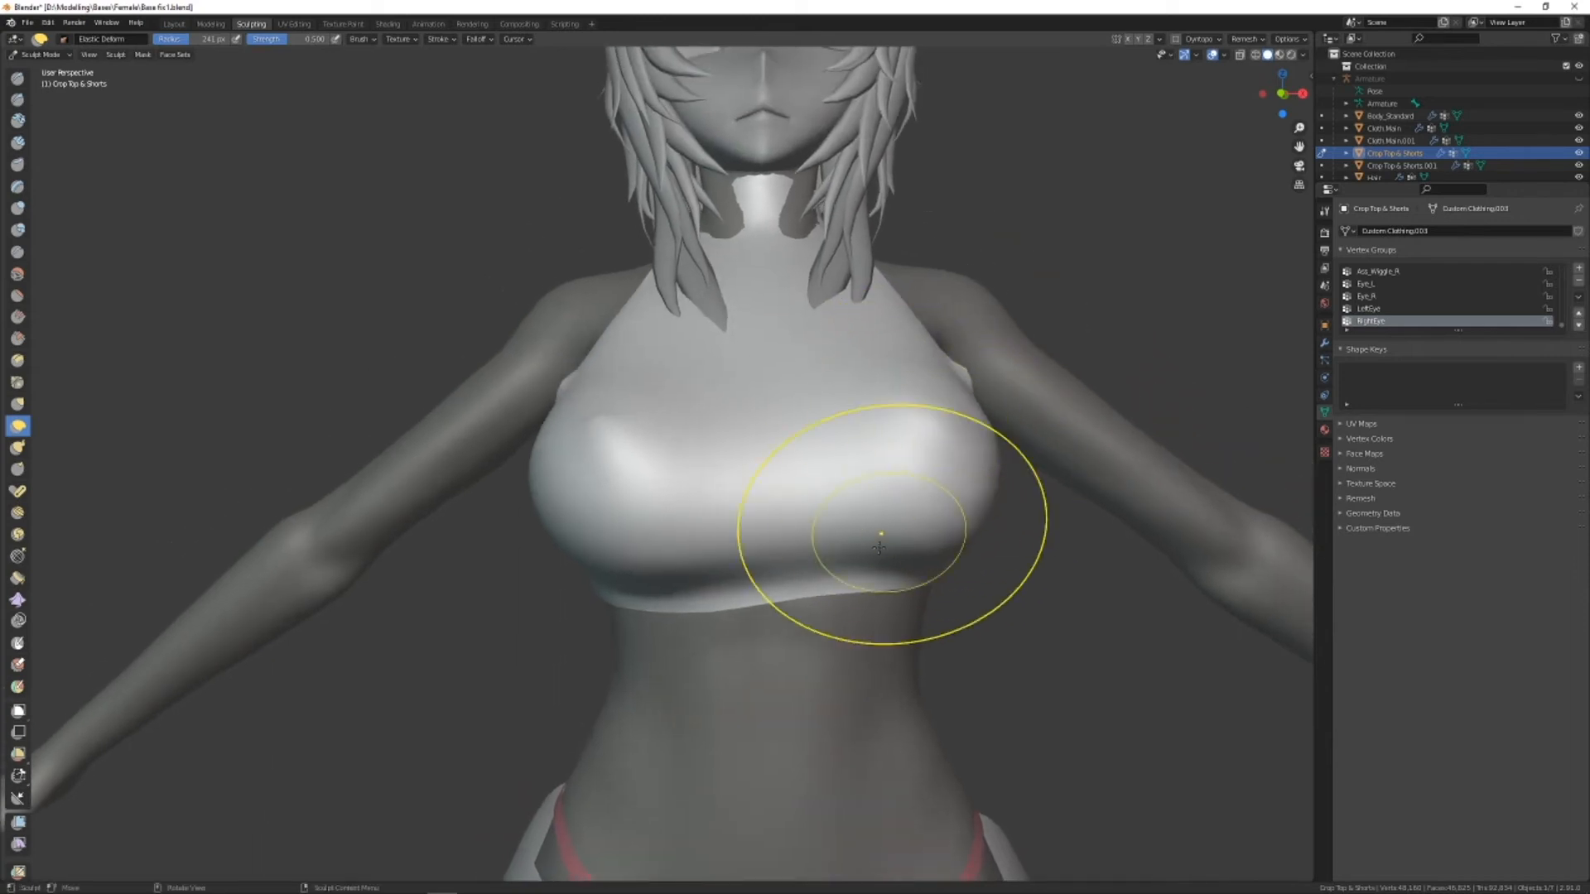
Enable X-axis symmetry for sculpting and examine the crop top's collar around the neck.
{"action": "scroll", "coordinate": [880, 546], "scroll_direction": "down", "scroll_amount": 5}
{"action": "mouse_move", "coordinate": [728, 497]}
{"action": "middle_mouse_down"}
{"action": "mouse_move", "coordinate": [973, 500]}
{"action": "mouse_move", "coordinate": [662, 466]}
{"action": "middle_mouse_up"}
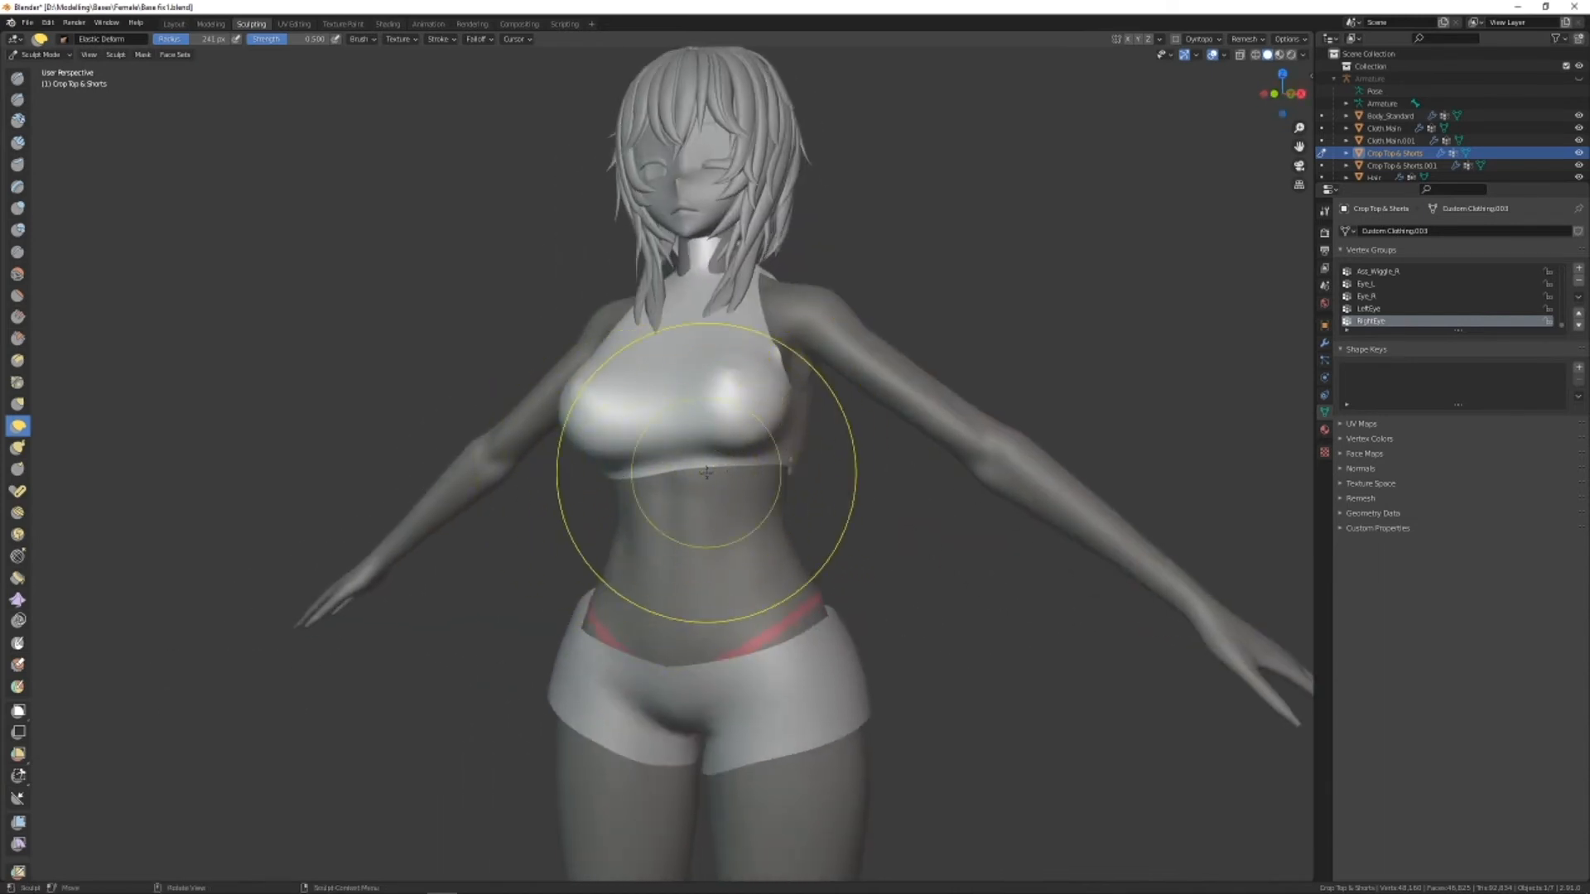
{"action": "scroll", "coordinate": [550, 585], "scroll_direction": "up", "scroll_amount": 3}
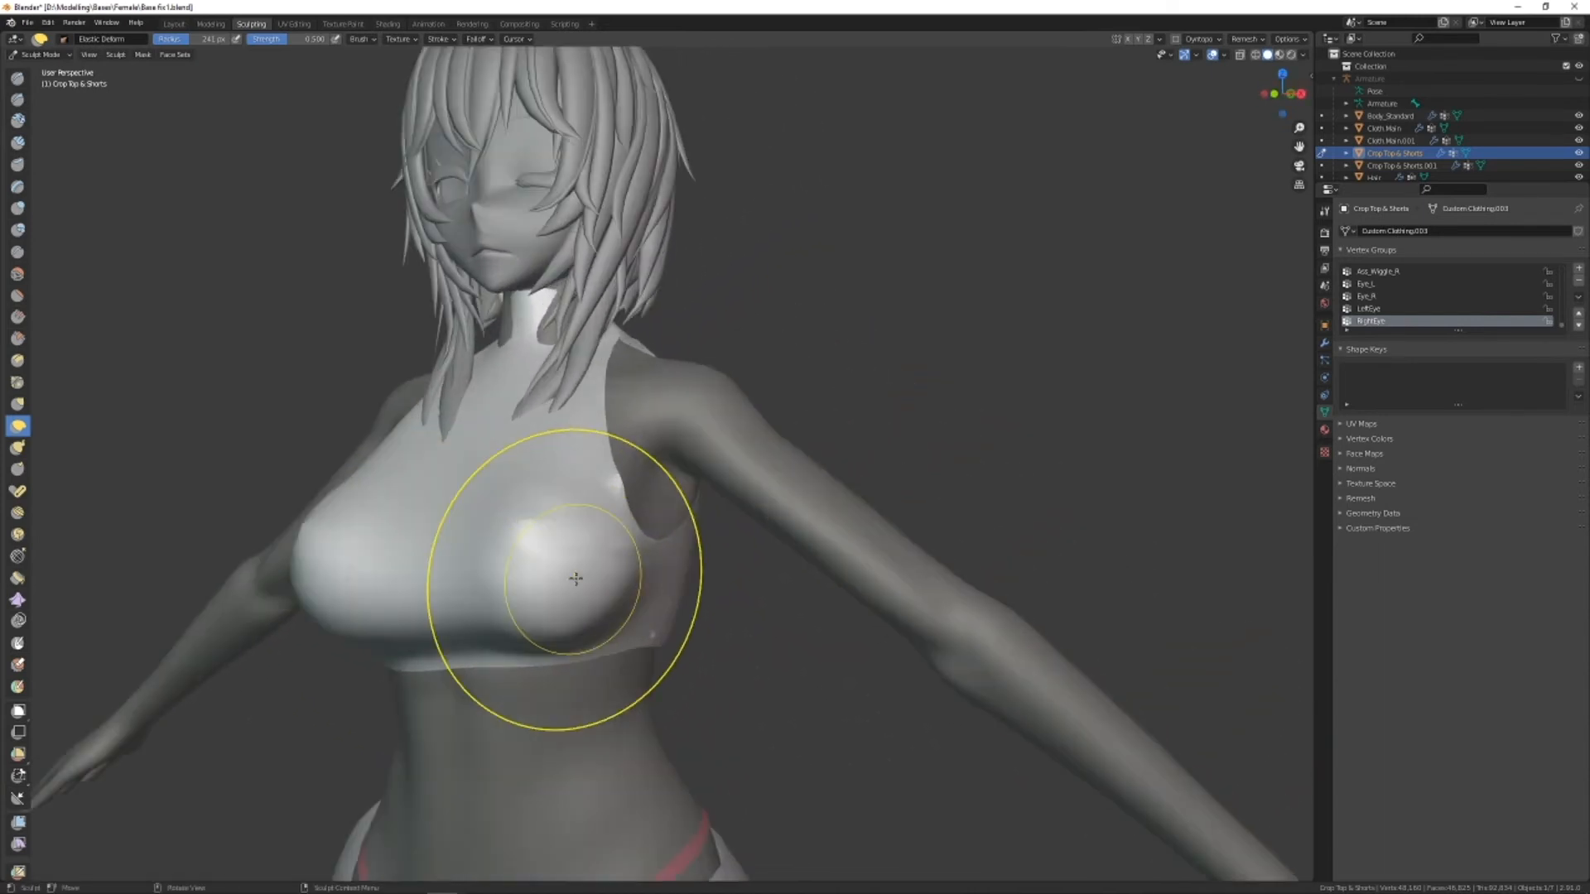
{"action": "scroll", "coordinate": [711, 518], "scroll_direction": "down", "scroll_amount": 2}
{"action": "scroll", "coordinate": [674, 514], "scroll_direction": "up", "scroll_amount": 7}
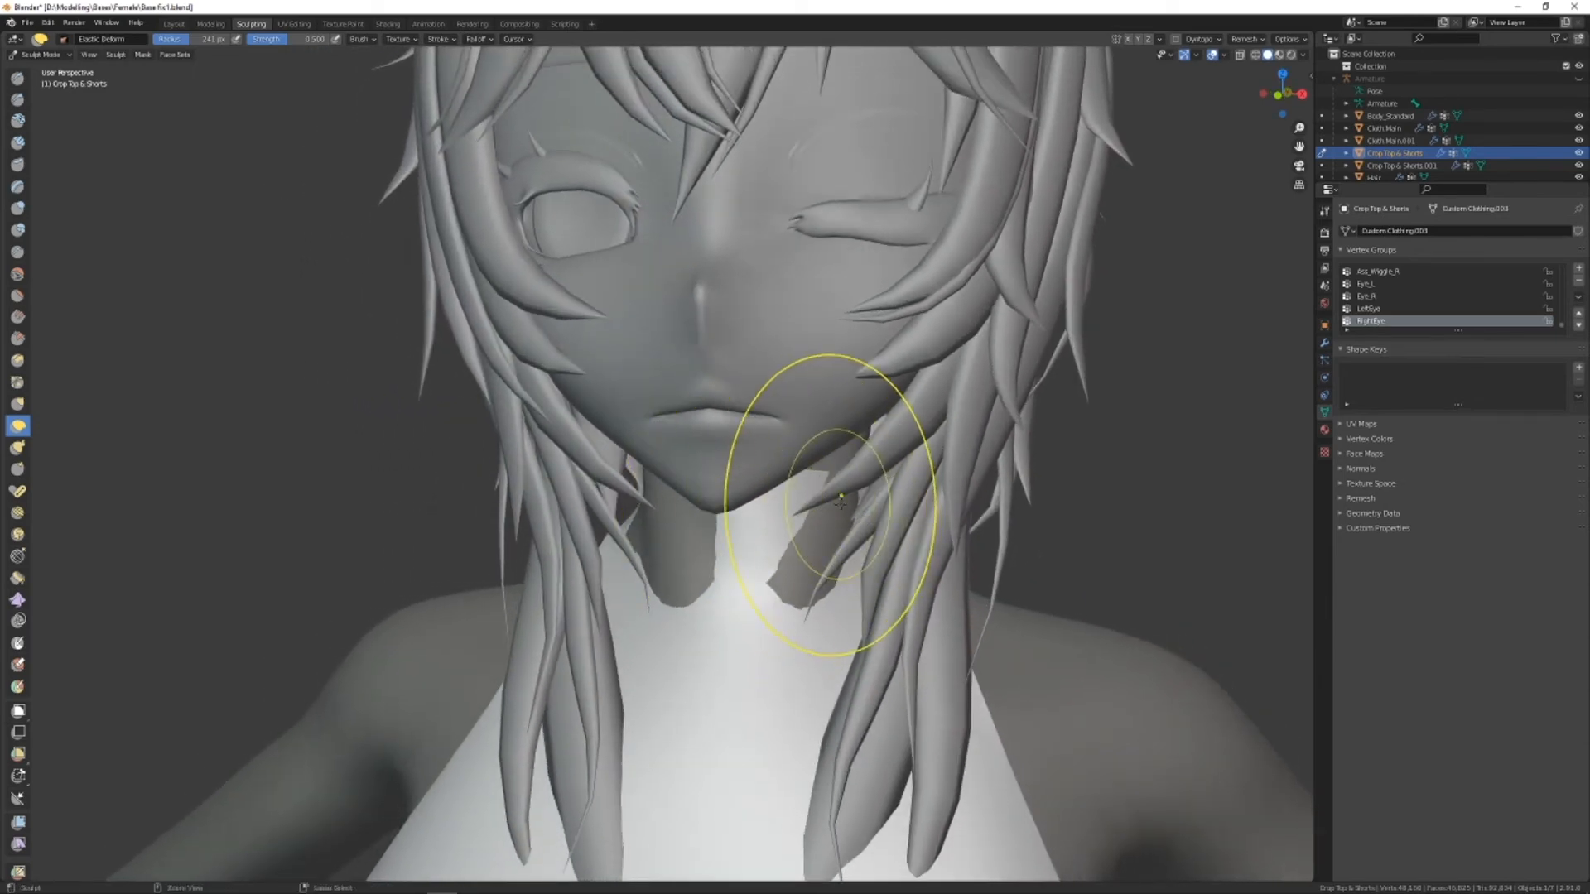
{"action": "middle_click_drag", "start_coordinate": [817, 514], "coordinate": [763, 497]}
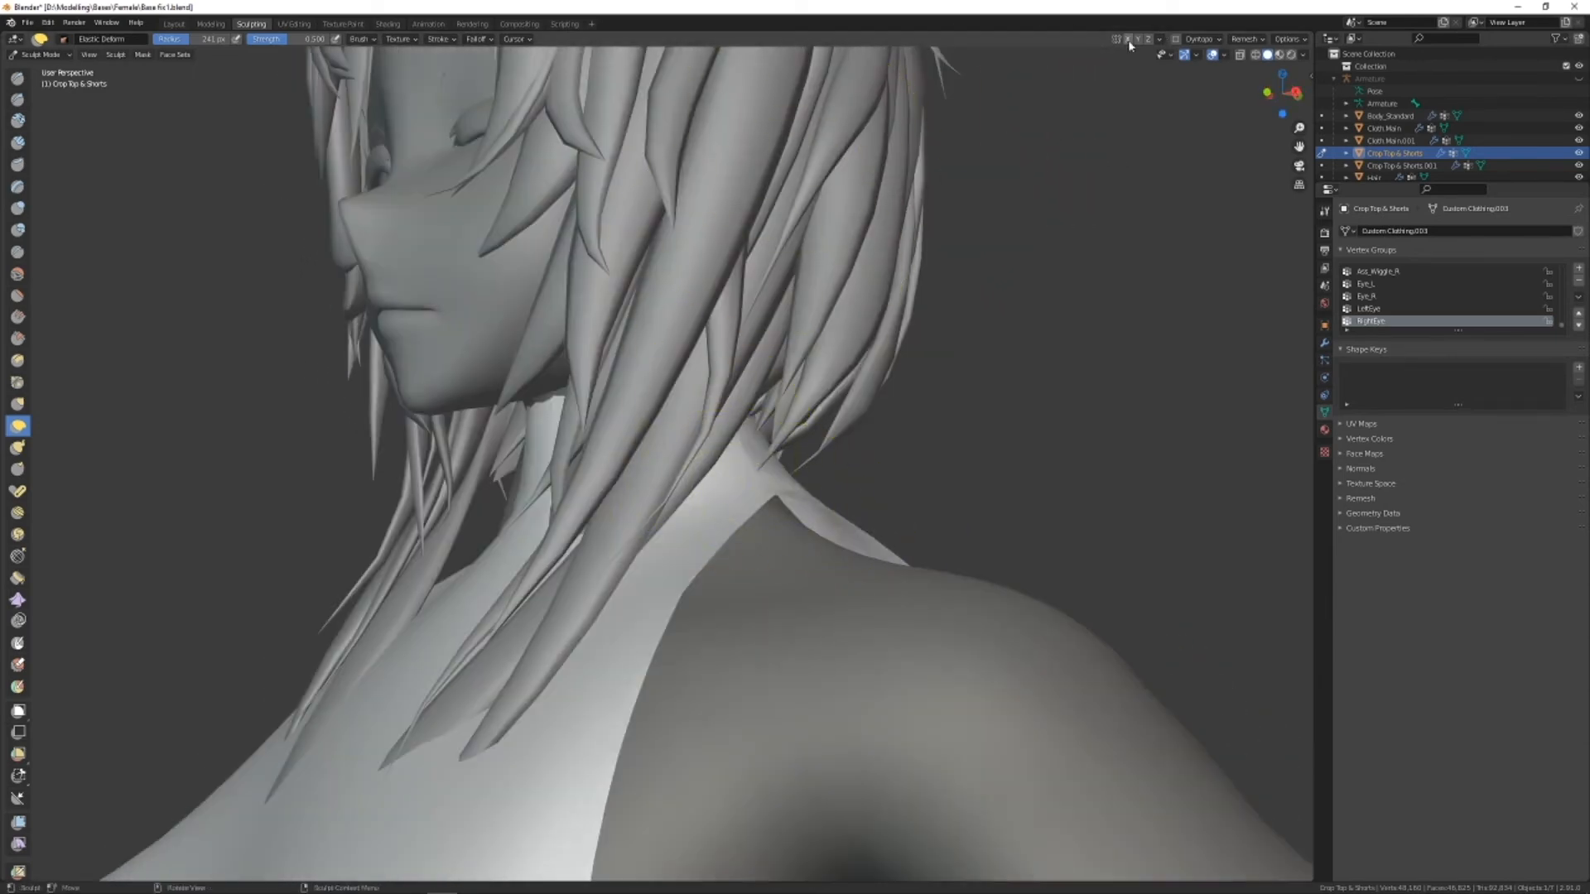
{"action": "mouse_move", "coordinate": [630, 353]}
{"action": "middle_mouse_down"}
{"action": "mouse_move", "coordinate": [760, 407]}
{"action": "mouse_move", "coordinate": [763, 479]}
{"action": "middle_mouse_up"}
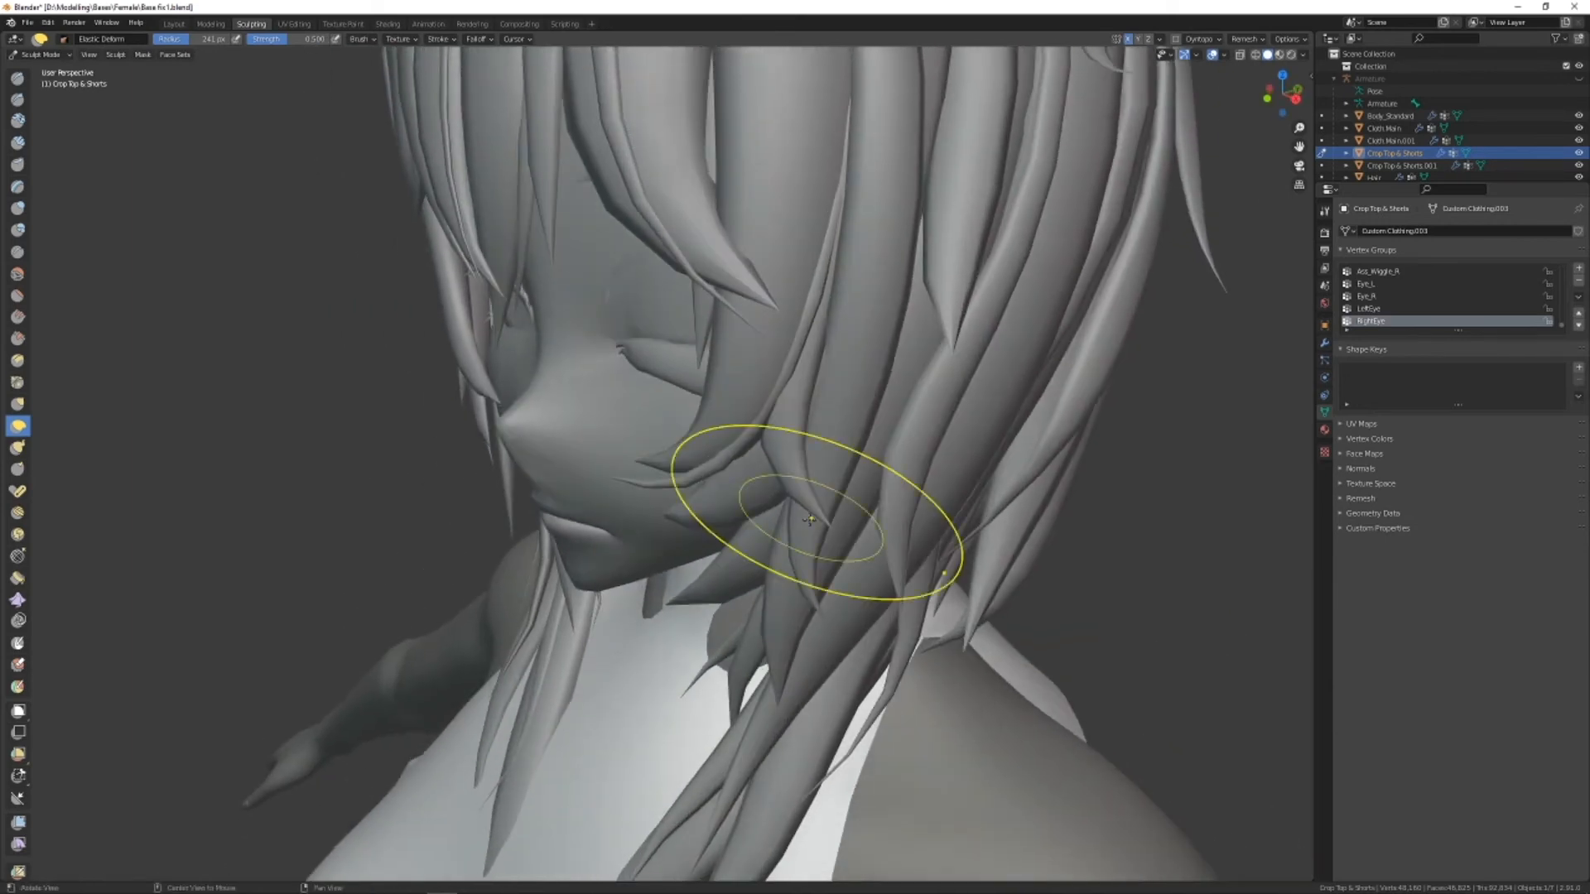
{"action": "middle_click_drag", "start_coordinate": [769, 557], "coordinate": [782, 315]}
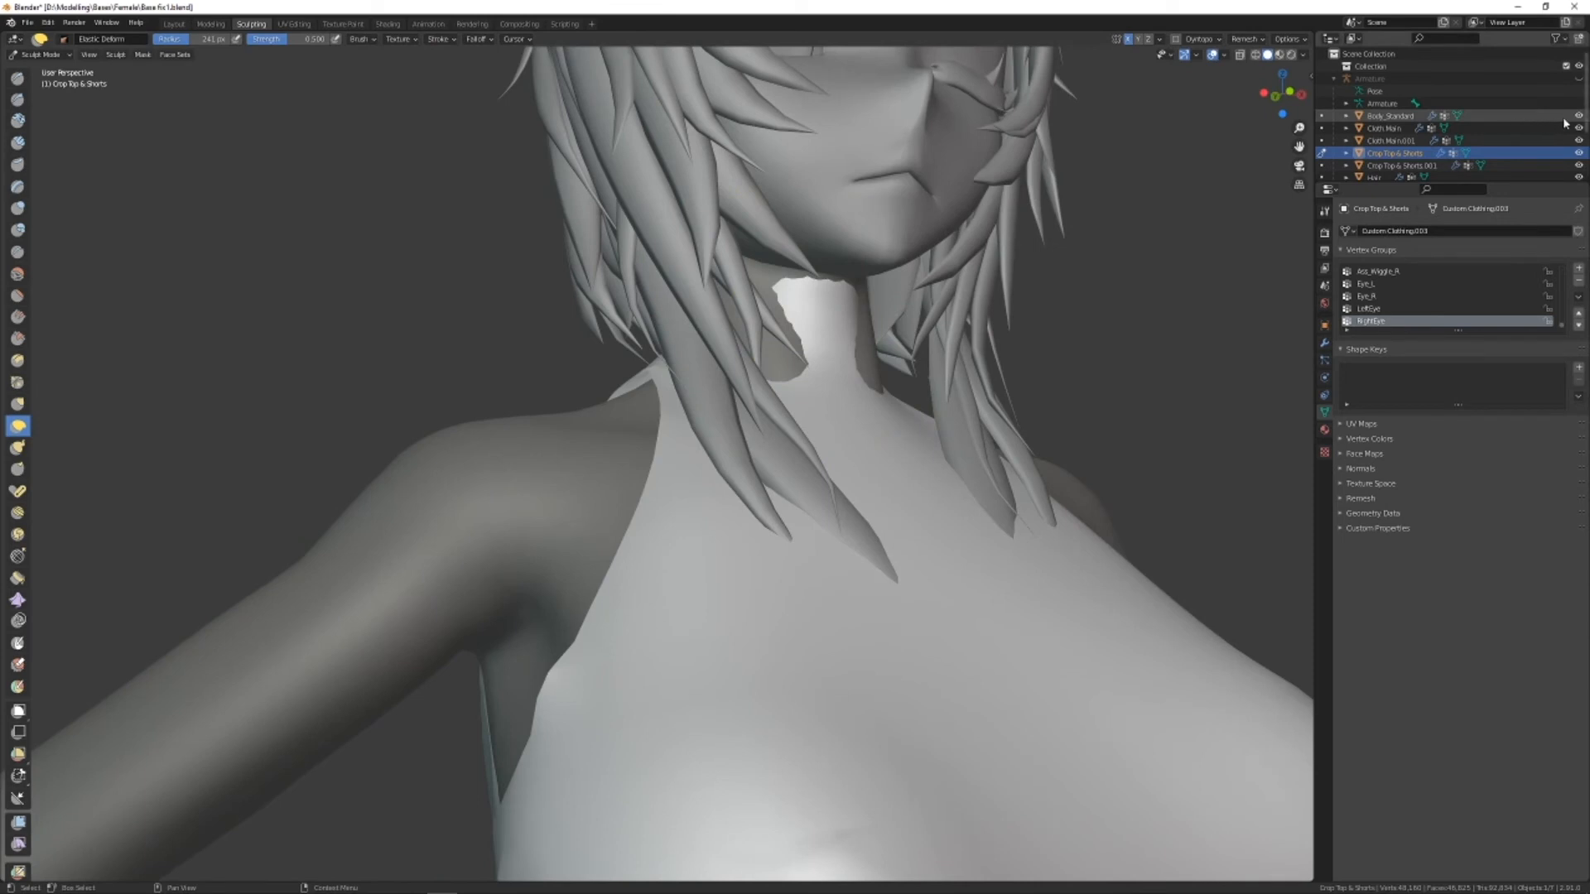
Hide the Hair and Head objects to expose the crop top's collar.
{"action": "scroll", "coordinate": [1576, 126], "scroll_direction": "down", "scroll_amount": 4}
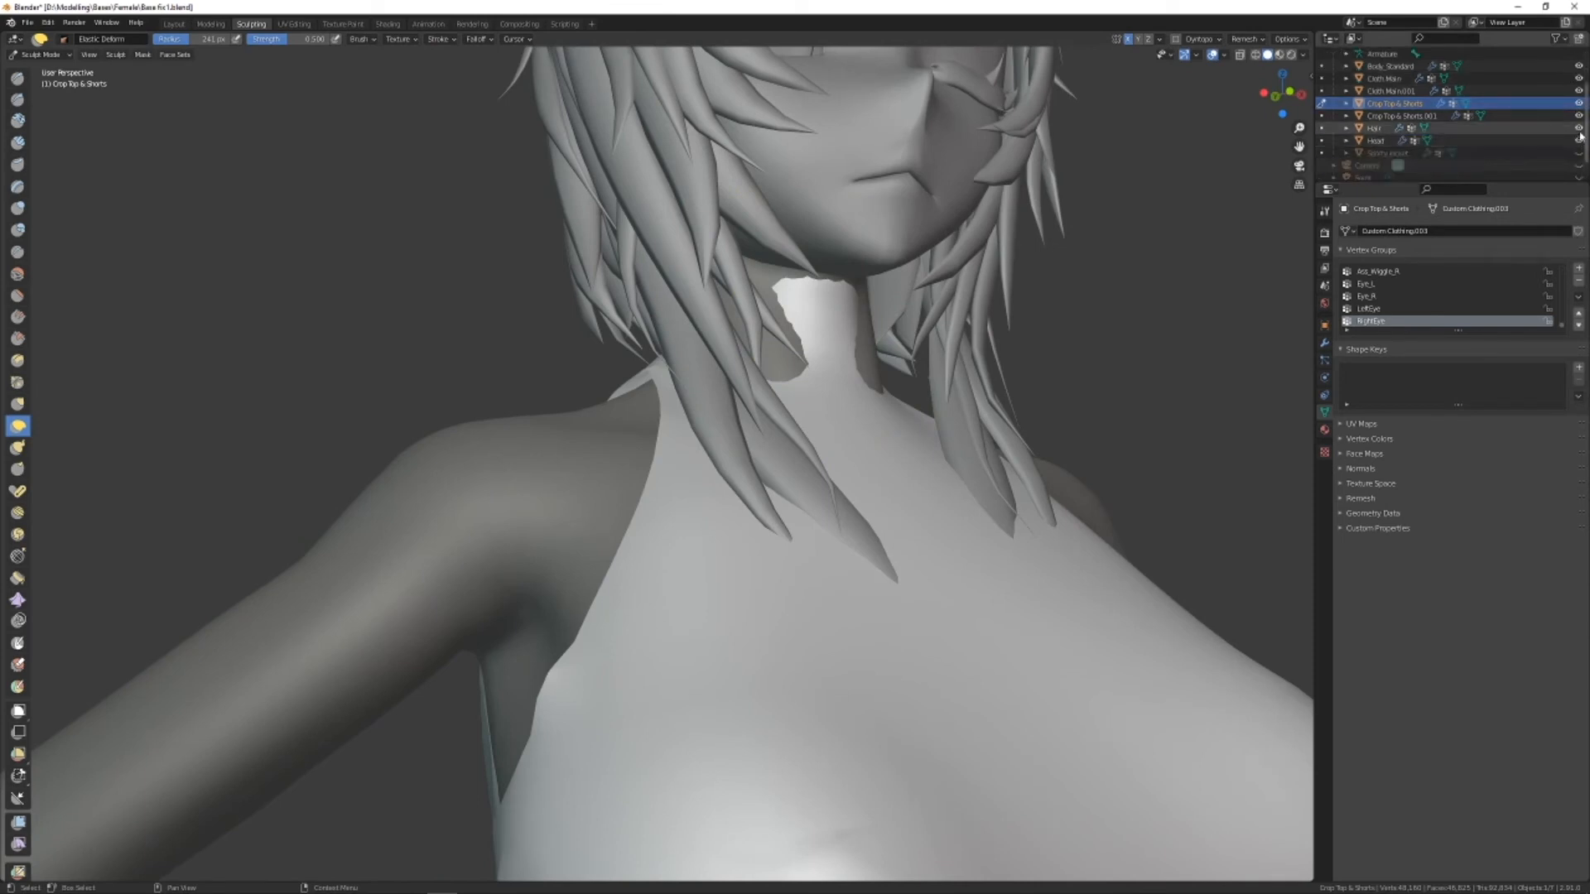
{"action": "left_click", "coordinate": [1579, 128]}
{"action": "left_click", "coordinate": [1578, 141]}
Even out the crop top's uneven collar rim around the neck with Elastic Deform.
{"action": "middle_click_drag", "start_coordinate": [836, 373], "coordinate": [1019, 361]}
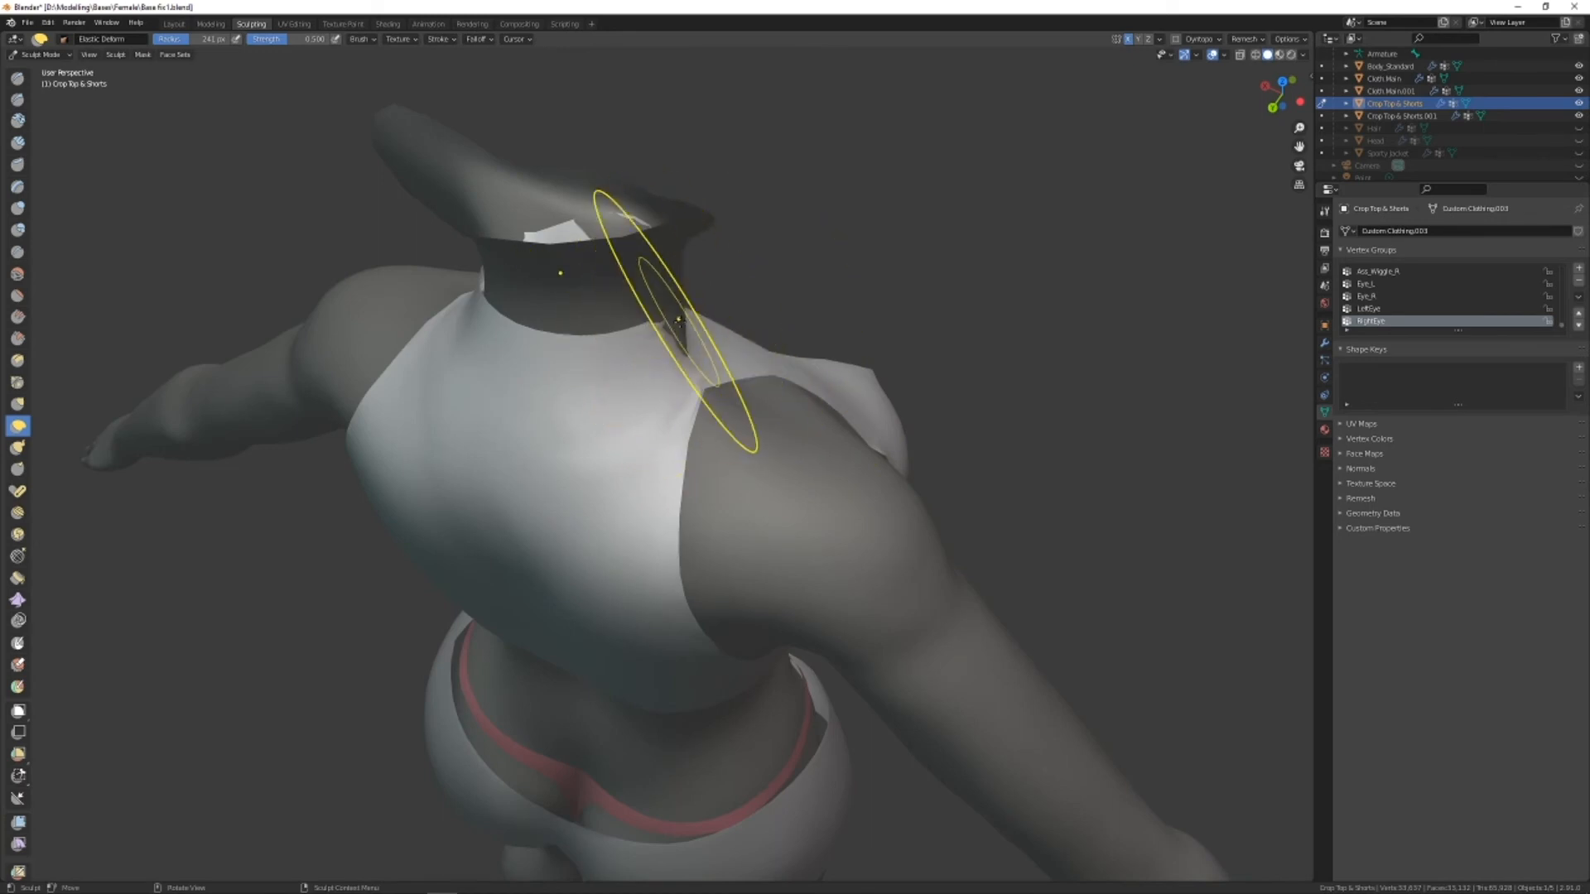
{"action": "middle_click_drag", "start_coordinate": [721, 304], "coordinate": [730, 326]}
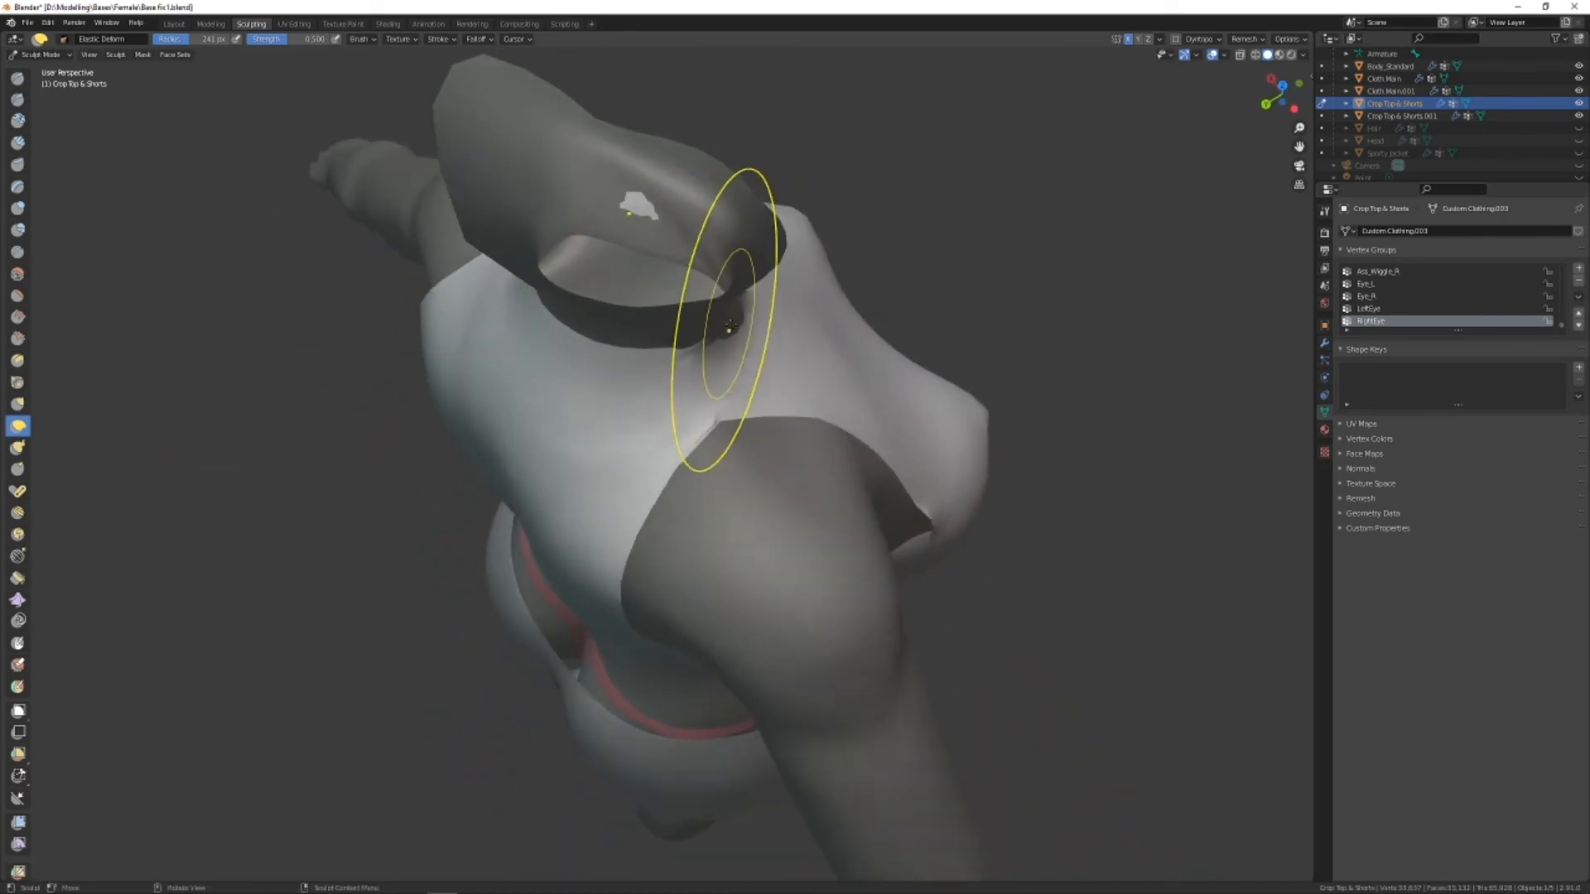
{"action": "middle_click_drag", "start_coordinate": [643, 370], "coordinate": [542, 255]}
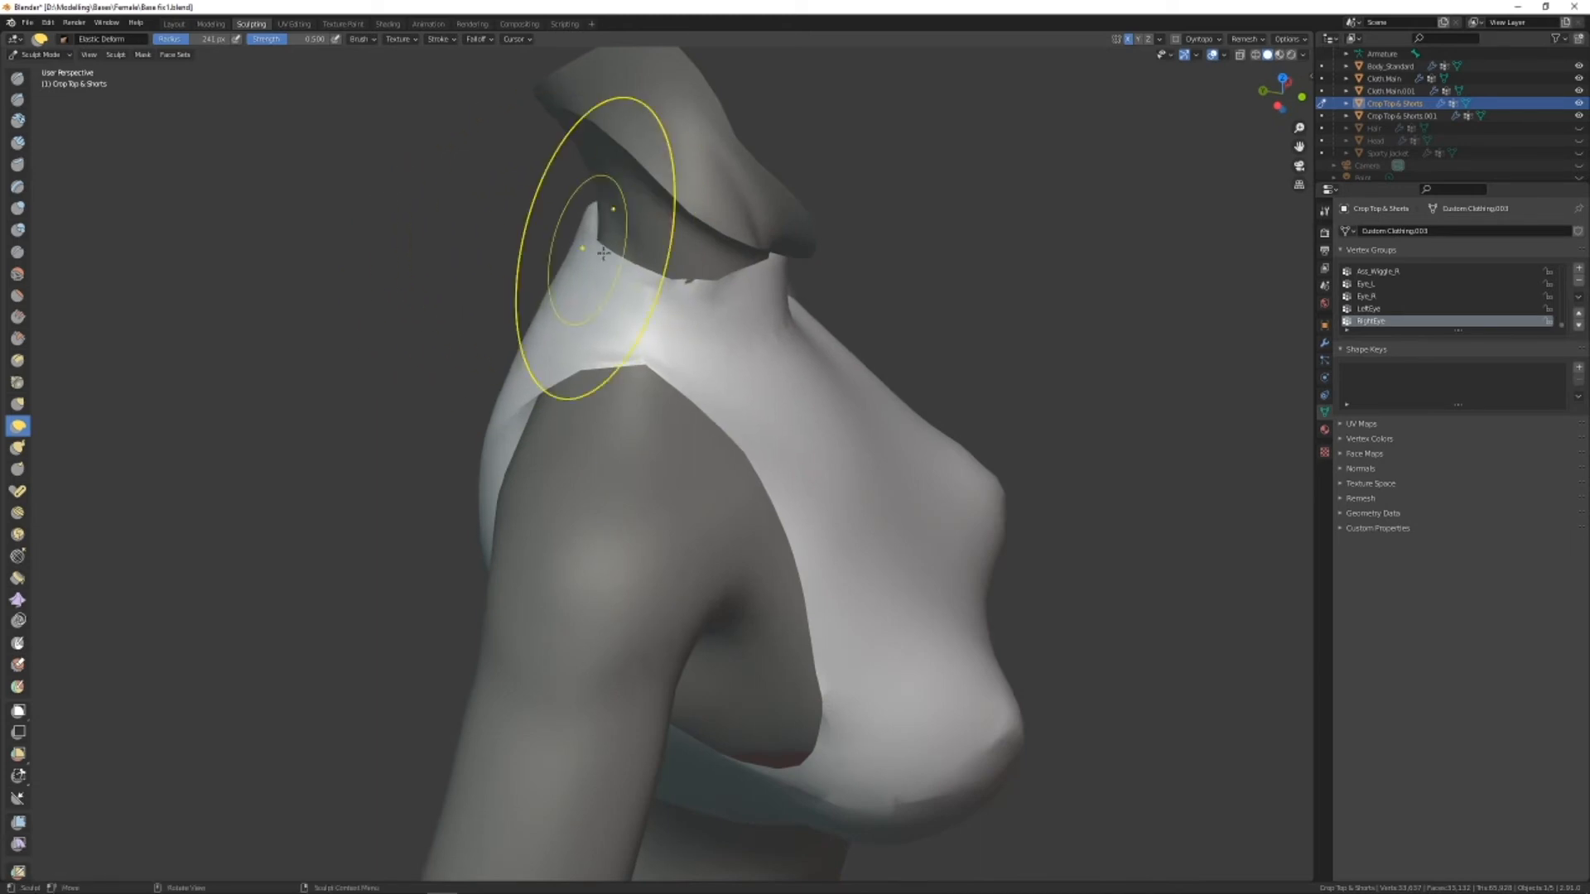
{"action": "mouse_move", "coordinate": [782, 337]}
{"action": "middle_mouse_down"}
{"action": "mouse_move", "coordinate": [874, 298]}
{"action": "mouse_move", "coordinate": [624, 375]}
{"action": "mouse_move", "coordinate": [729, 356]}
{"action": "mouse_move", "coordinate": [719, 321]}
{"action": "mouse_move", "coordinate": [697, 326]}
{"action": "mouse_move", "coordinate": [708, 335]}
{"action": "mouse_move", "coordinate": [632, 448]}
{"action": "mouse_move", "coordinate": [704, 446]}
{"action": "middle_mouse_up"}
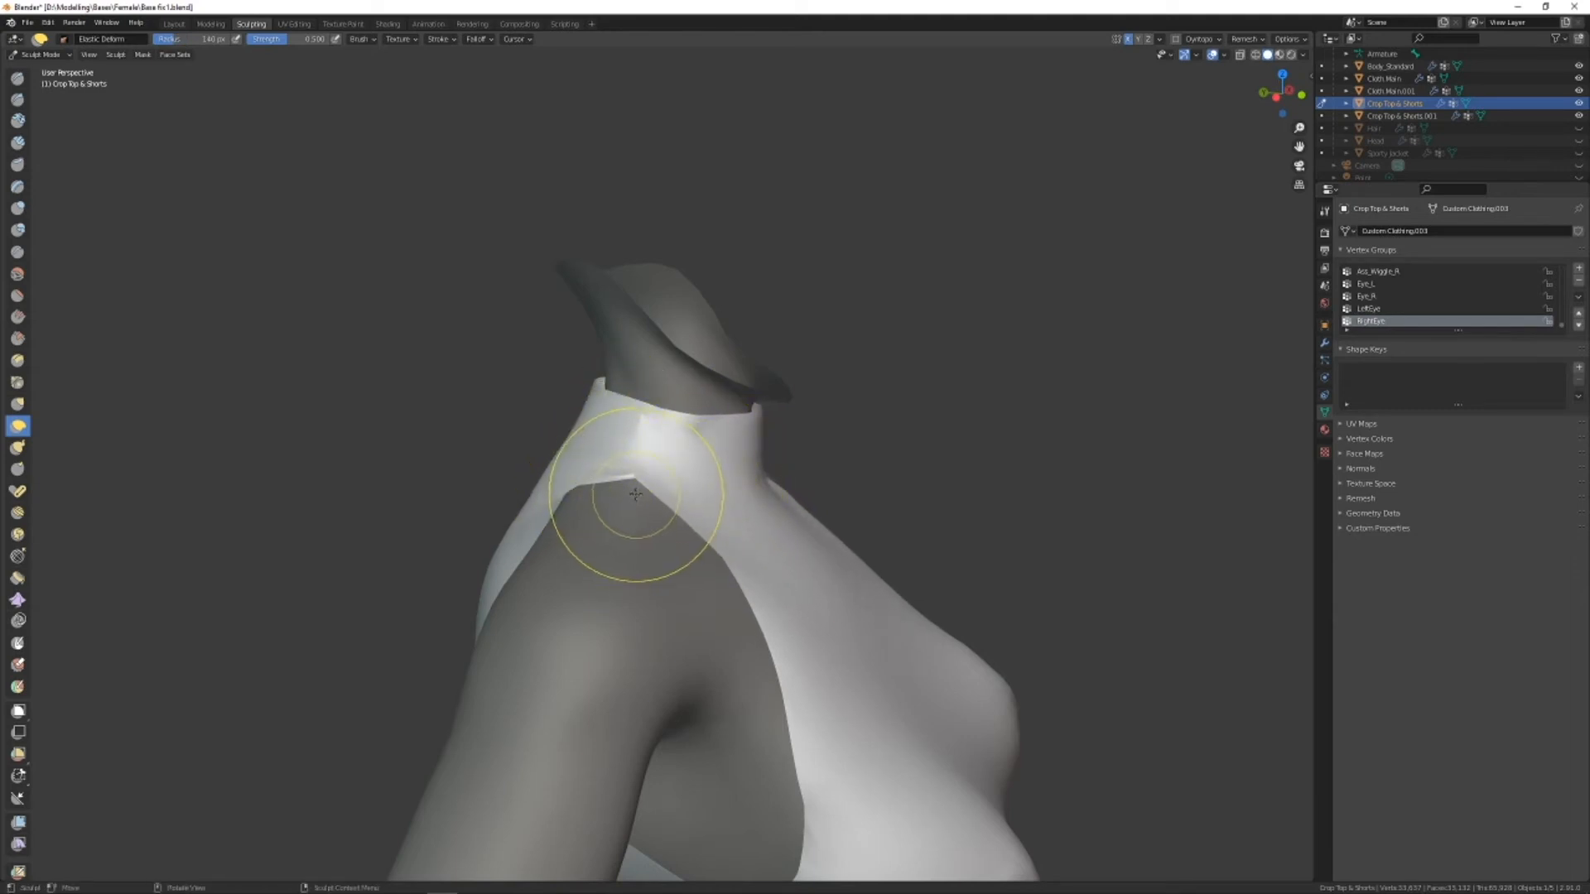
{"action": "mouse_move", "coordinate": [457, 577]}
{"action": "middle_mouse_down"}
{"action": "mouse_move", "coordinate": [572, 538]}
{"action": "mouse_move", "coordinate": [577, 647]}
{"action": "mouse_move", "coordinate": [611, 487]}
{"action": "mouse_move", "coordinate": [432, 572]}
{"action": "mouse_move", "coordinate": [536, 594]}
{"action": "mouse_move", "coordinate": [660, 579]}
{"action": "mouse_move", "coordinate": [511, 588]}
{"action": "middle_mouse_up"}
Pull the crop top's front shoulder edge beside the neck downward with a 172 px Elastic Deform brush.
{"action": "scroll", "coordinate": [585, 656], "scroll_direction": "up", "scroll_amount": 6}
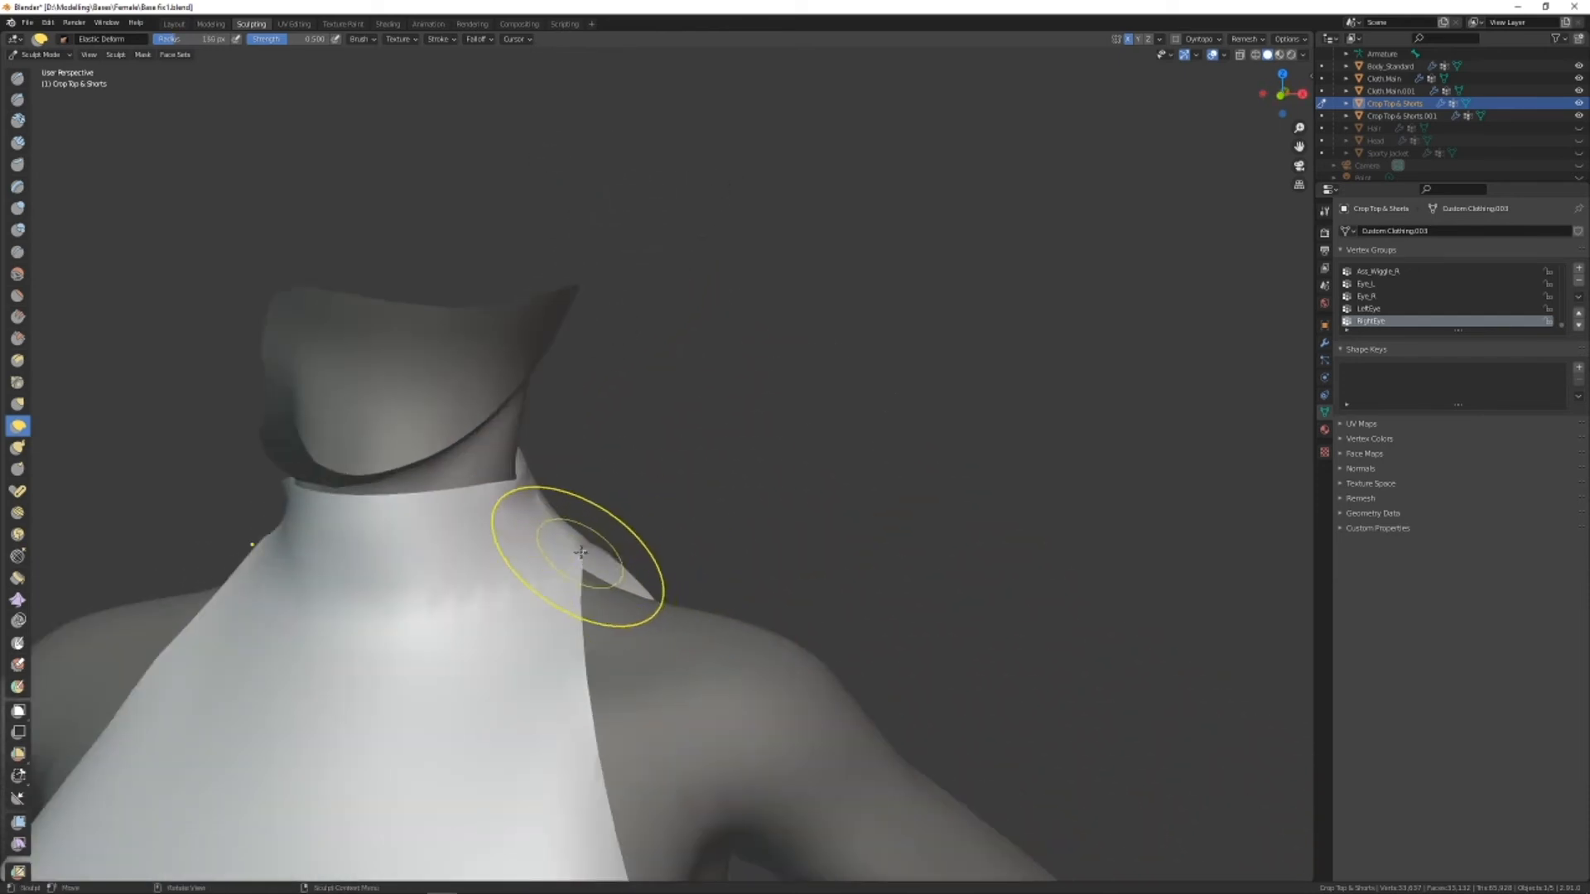
{"action": "left_click_drag", "start_coordinate": [577, 586], "coordinate": [557, 648]}
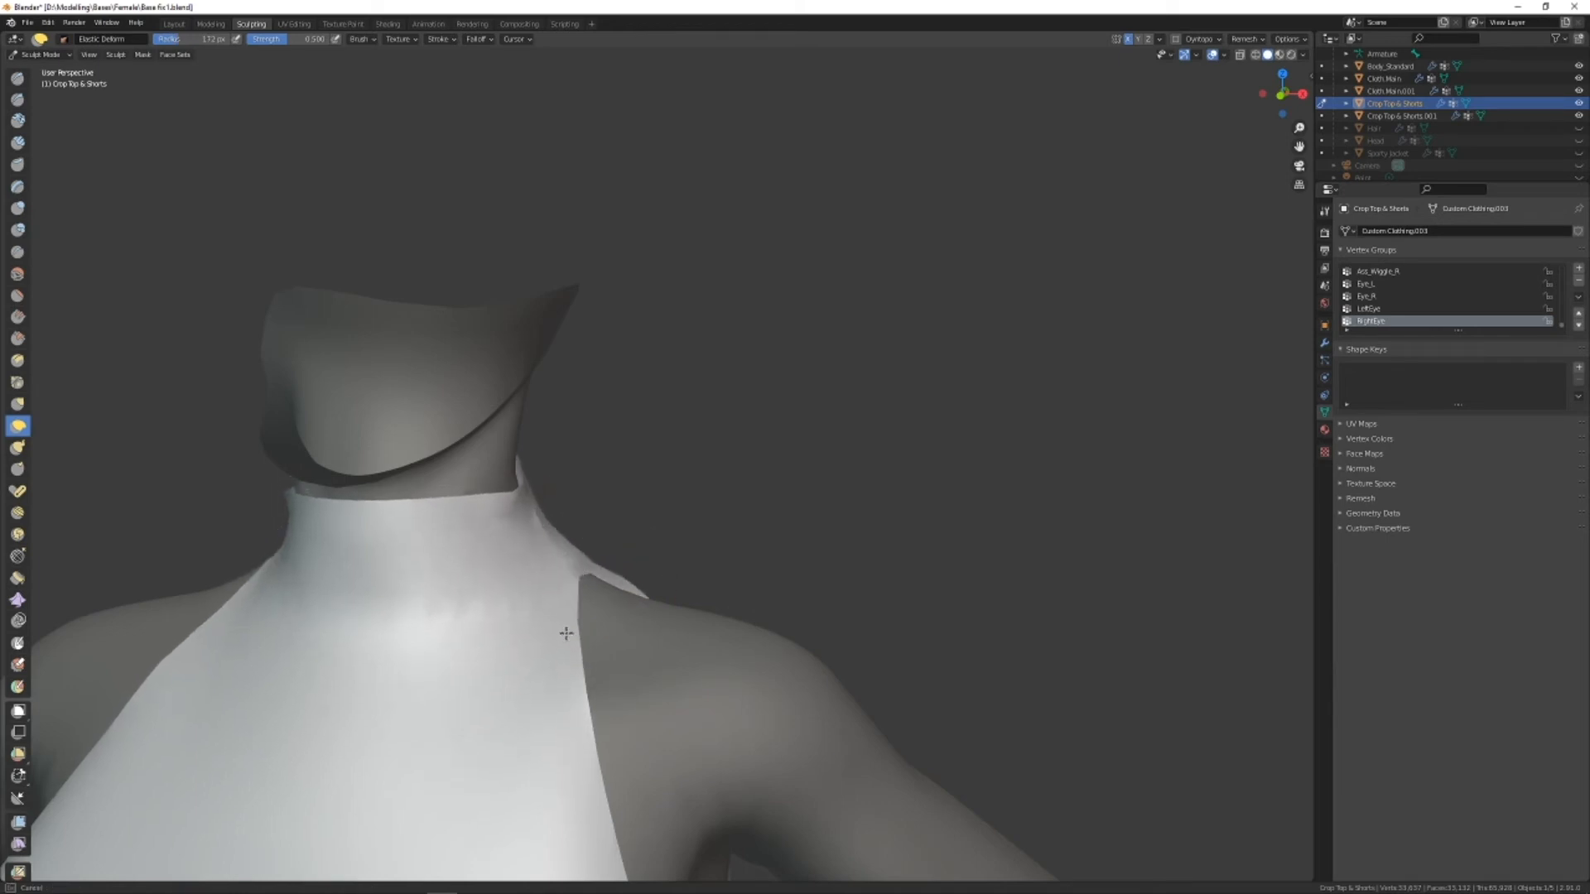
{"action": "mouse_move", "coordinate": [592, 602]}
{"action": "middle_mouse_down"}
{"action": "mouse_move", "coordinate": [810, 426]}
{"action": "mouse_move", "coordinate": [728, 585]}
{"action": "mouse_move", "coordinate": [583, 635]}
{"action": "mouse_move", "coordinate": [561, 348]}
{"action": "mouse_move", "coordinate": [529, 448]}
{"action": "mouse_move", "coordinate": [759, 429]}
{"action": "mouse_move", "coordinate": [620, 461]}
{"action": "middle_mouse_up"}
Switch to the Draw brush with the crop top's back in view.
{"action": "middle_click_drag", "start_coordinate": [670, 514], "coordinate": [696, 298]}
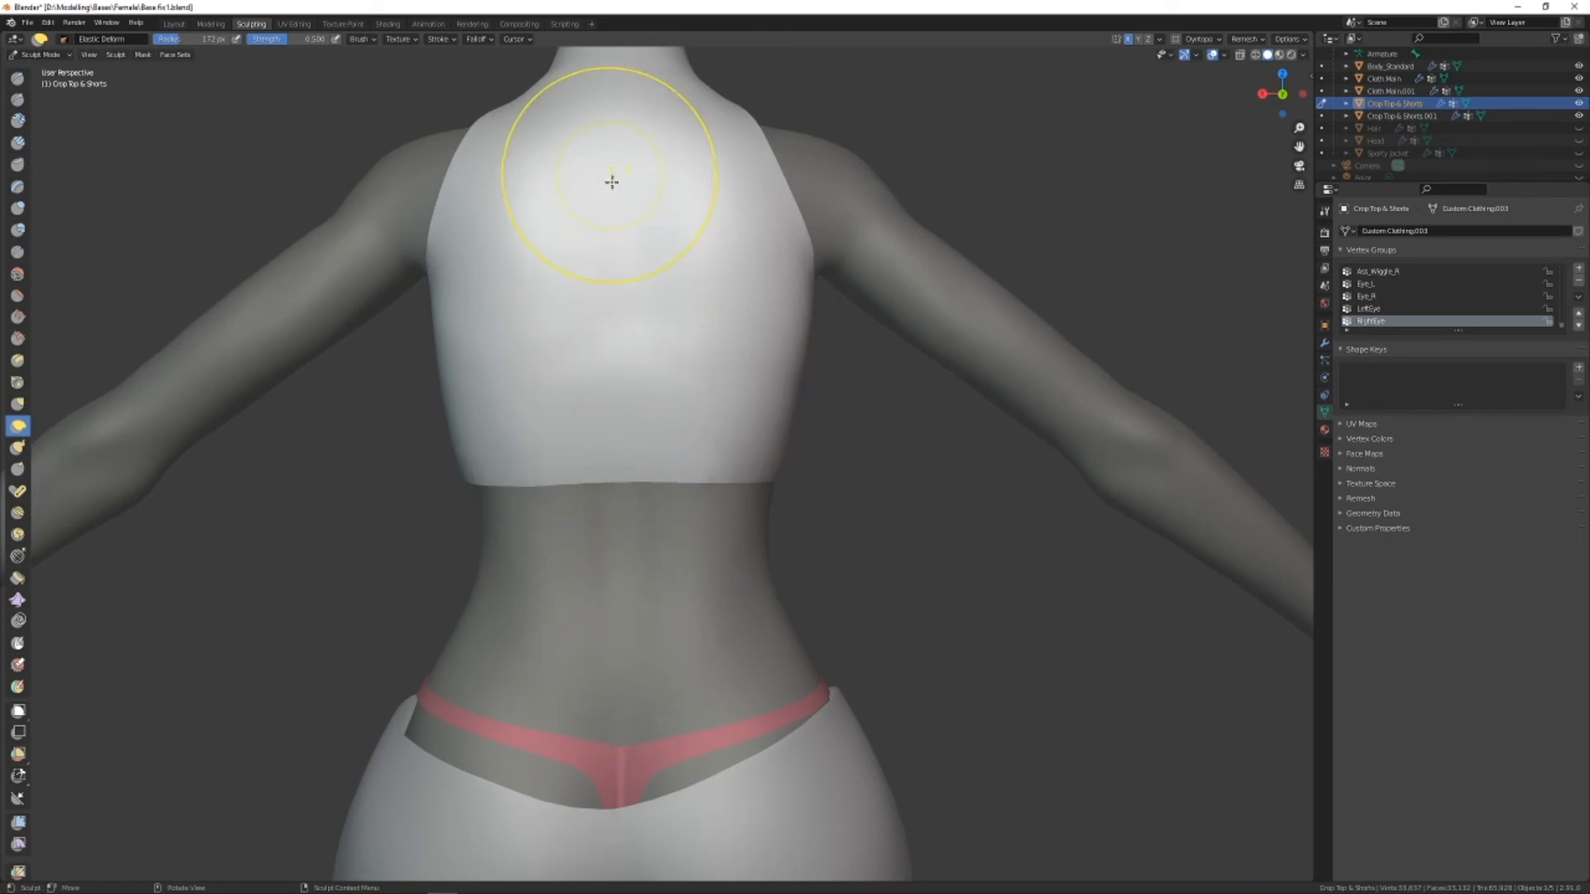
{"action": "middle_click_drag", "start_coordinate": [649, 344], "coordinate": [649, 401]}
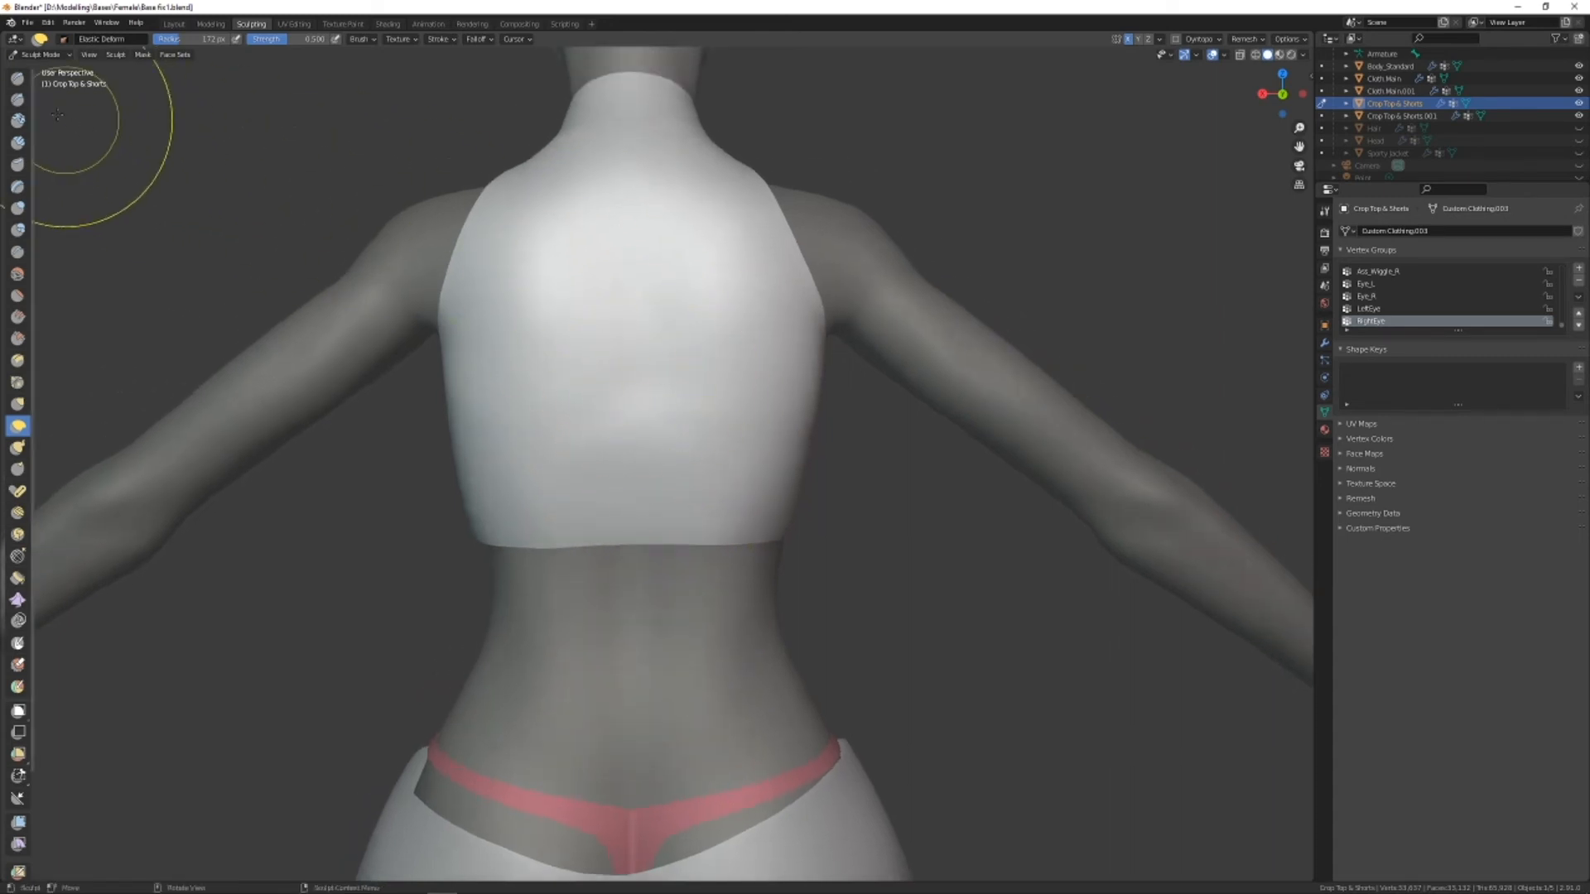
{"action": "left_click", "coordinate": [18, 79]}
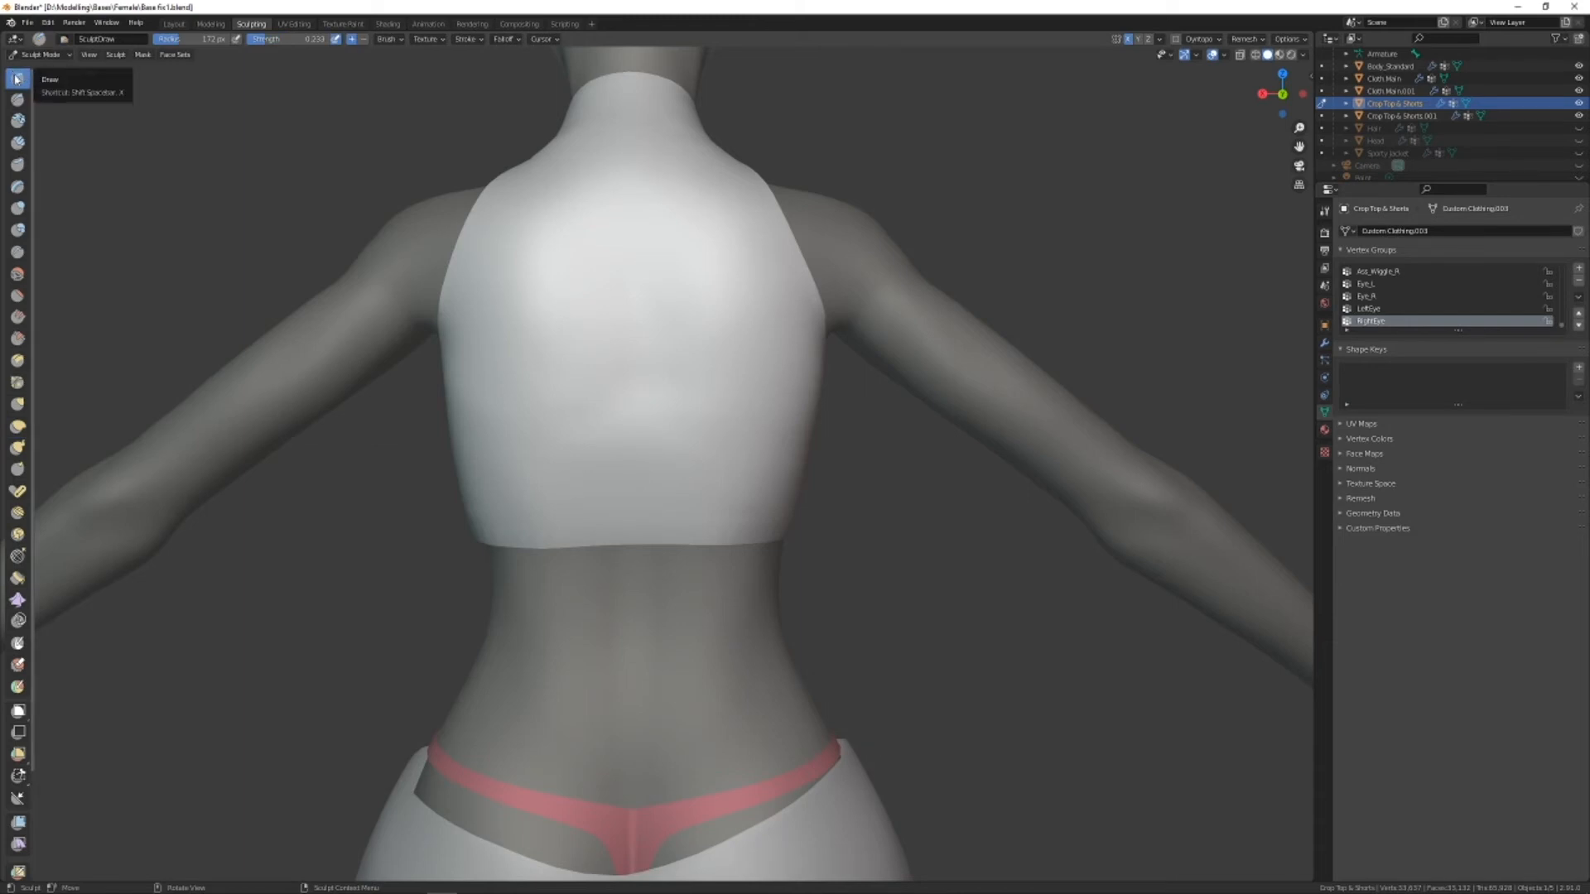
{"action": "middle_click_drag", "start_coordinate": [478, 309], "coordinate": [513, 358], "text": "shift"}
Try Draw strokes on the crop top's upper back and undo them.
{"action": "left_click_drag", "start_coordinate": [695, 310], "coordinate": [712, 291]}
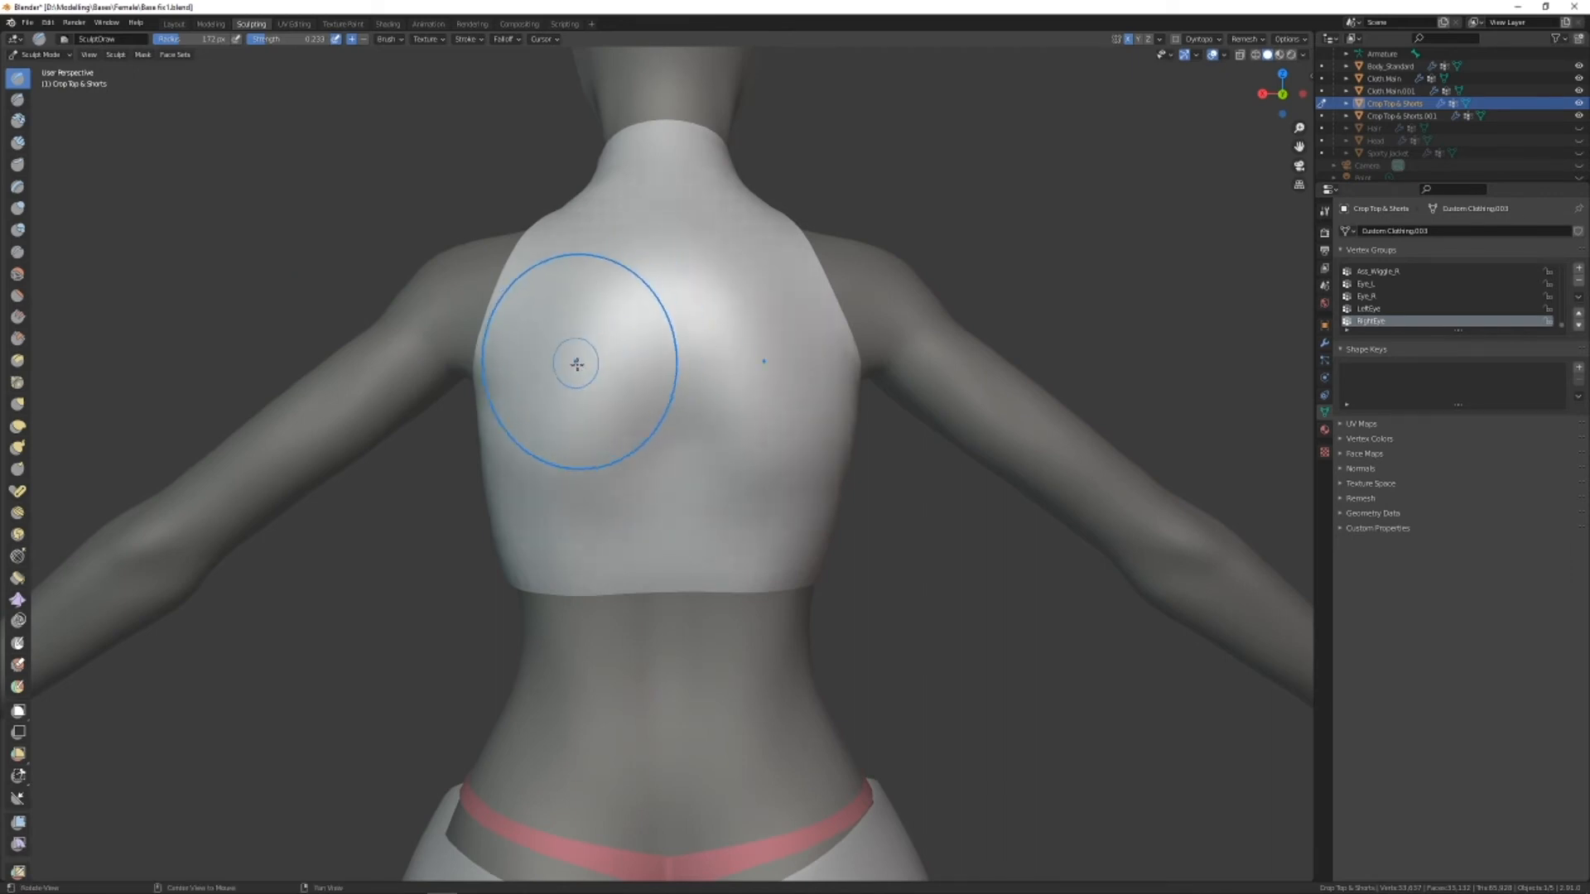
{"action": "middle_click_drag", "start_coordinate": [575, 355], "coordinate": [692, 408]}
{"action": "mouse_move", "coordinate": [692, 408]}
{"action": "left_mouse_down"}
{"action": "mouse_move", "coordinate": [678, 454]}
{"action": "mouse_move", "coordinate": [664, 383]}
{"action": "mouse_move", "coordinate": [656, 435]}
{"action": "mouse_move", "coordinate": [687, 348]}
{"action": "mouse_move", "coordinate": [745, 286]}
{"action": "mouse_move", "coordinate": [707, 330]}
{"action": "mouse_move", "coordinate": [720, 430]}
{"action": "left_mouse_up"}
{"action": "key", "text": "ctrl+z"}
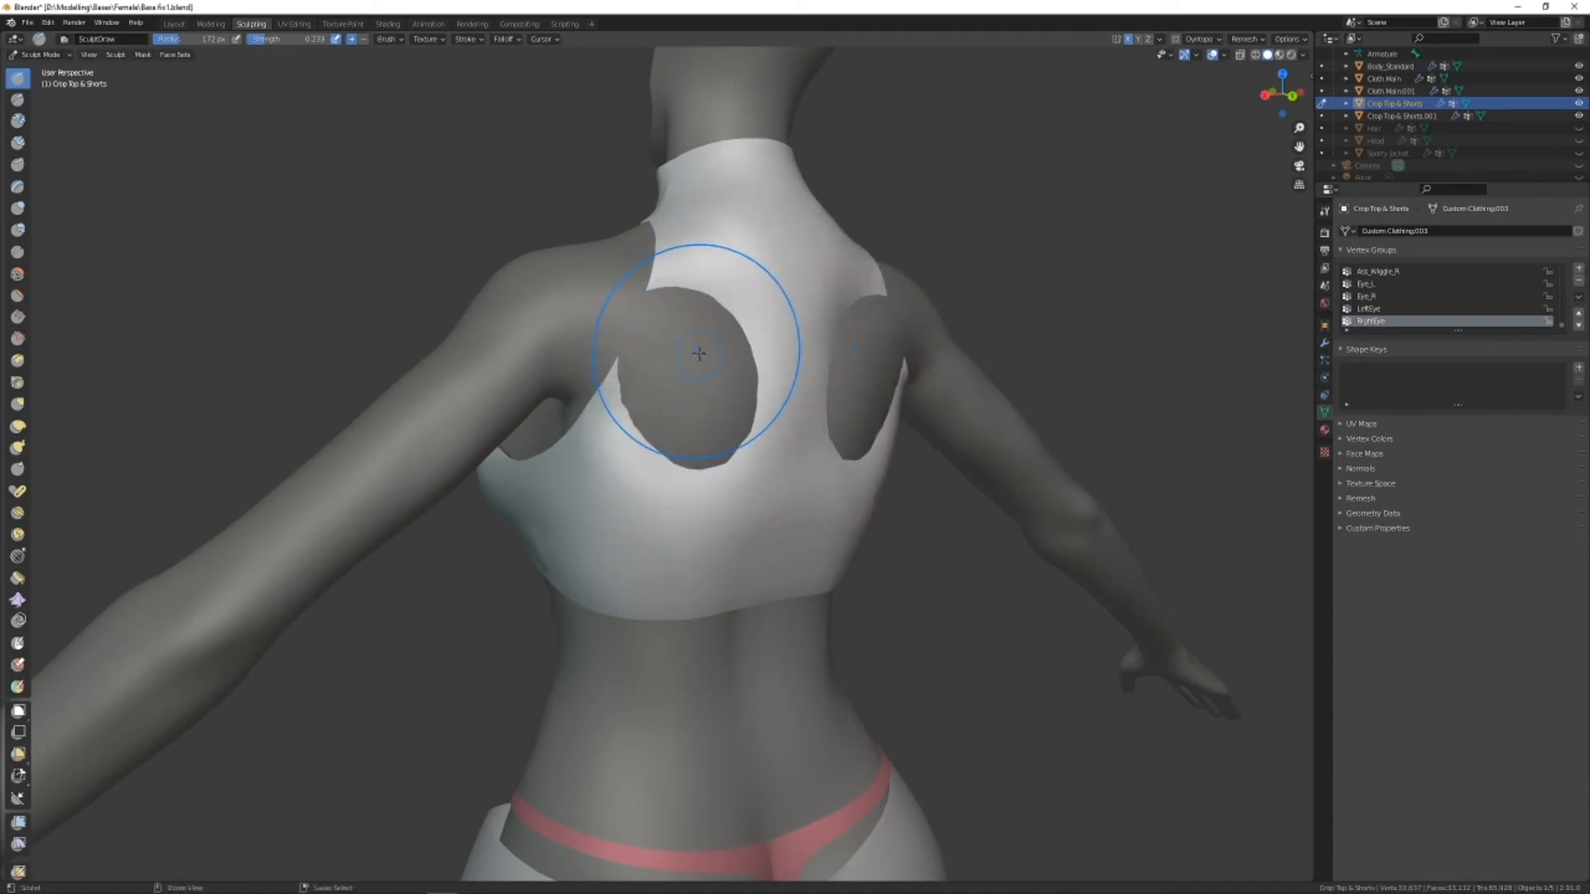
{"action": "key", "text": "ctrl+z"}
Reduce the Draw brush radius to 124 px and sculpt raised contours on both sides of the crop top's spine.
{"action": "middle_click_drag", "start_coordinate": [699, 354], "coordinate": [464, 500]}
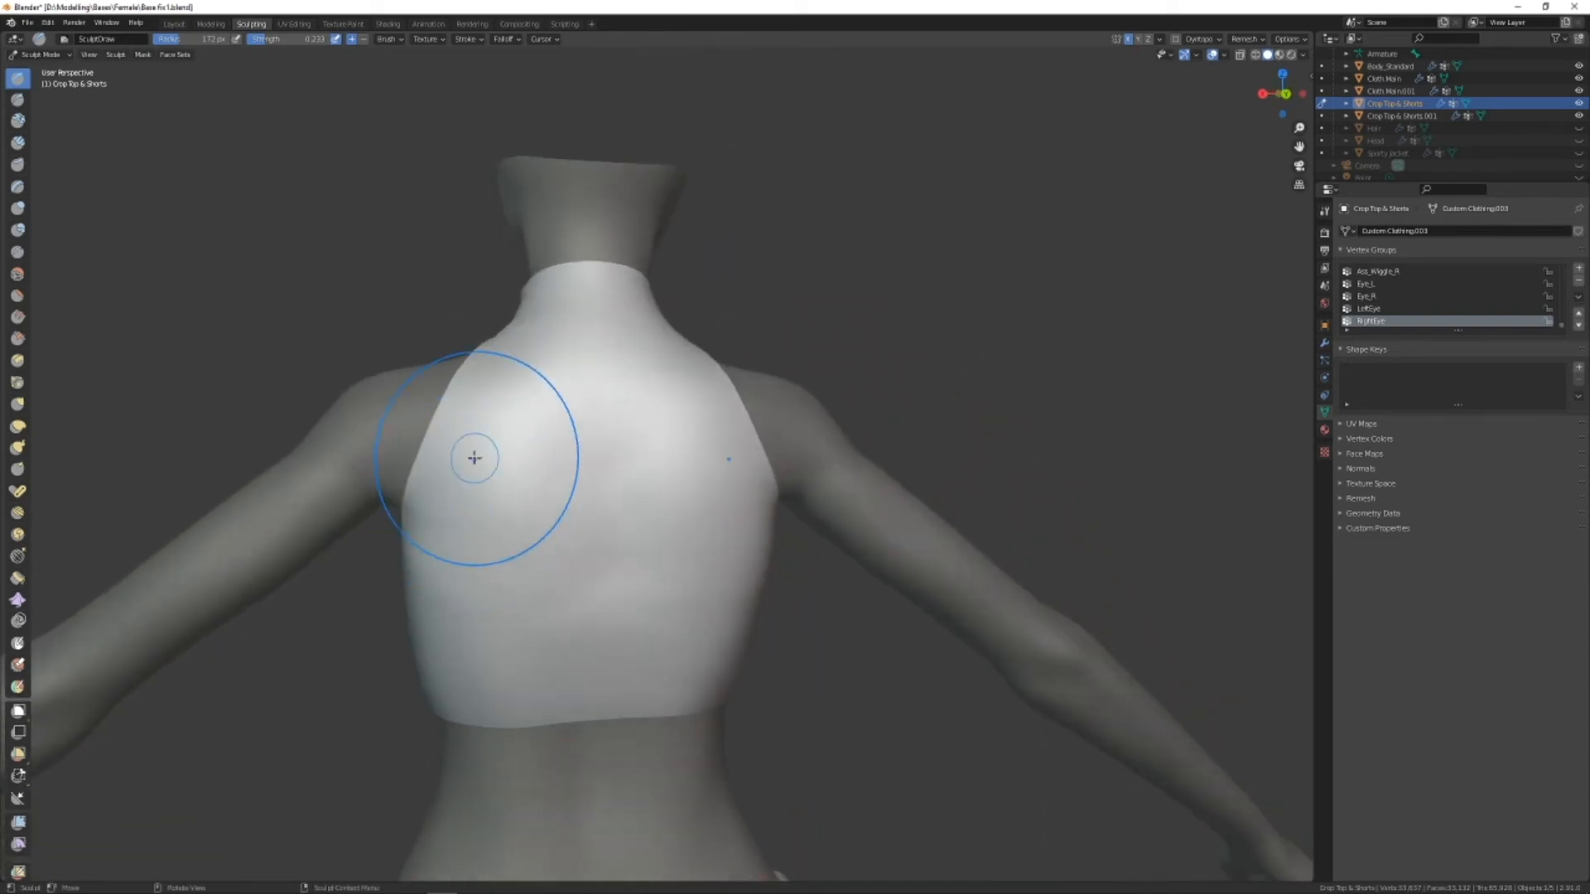
{"action": "key", "text": "bracketleft"}
{"action": "key", "text": "bracketleft"}
{"action": "key", "text": "bracketleft"}
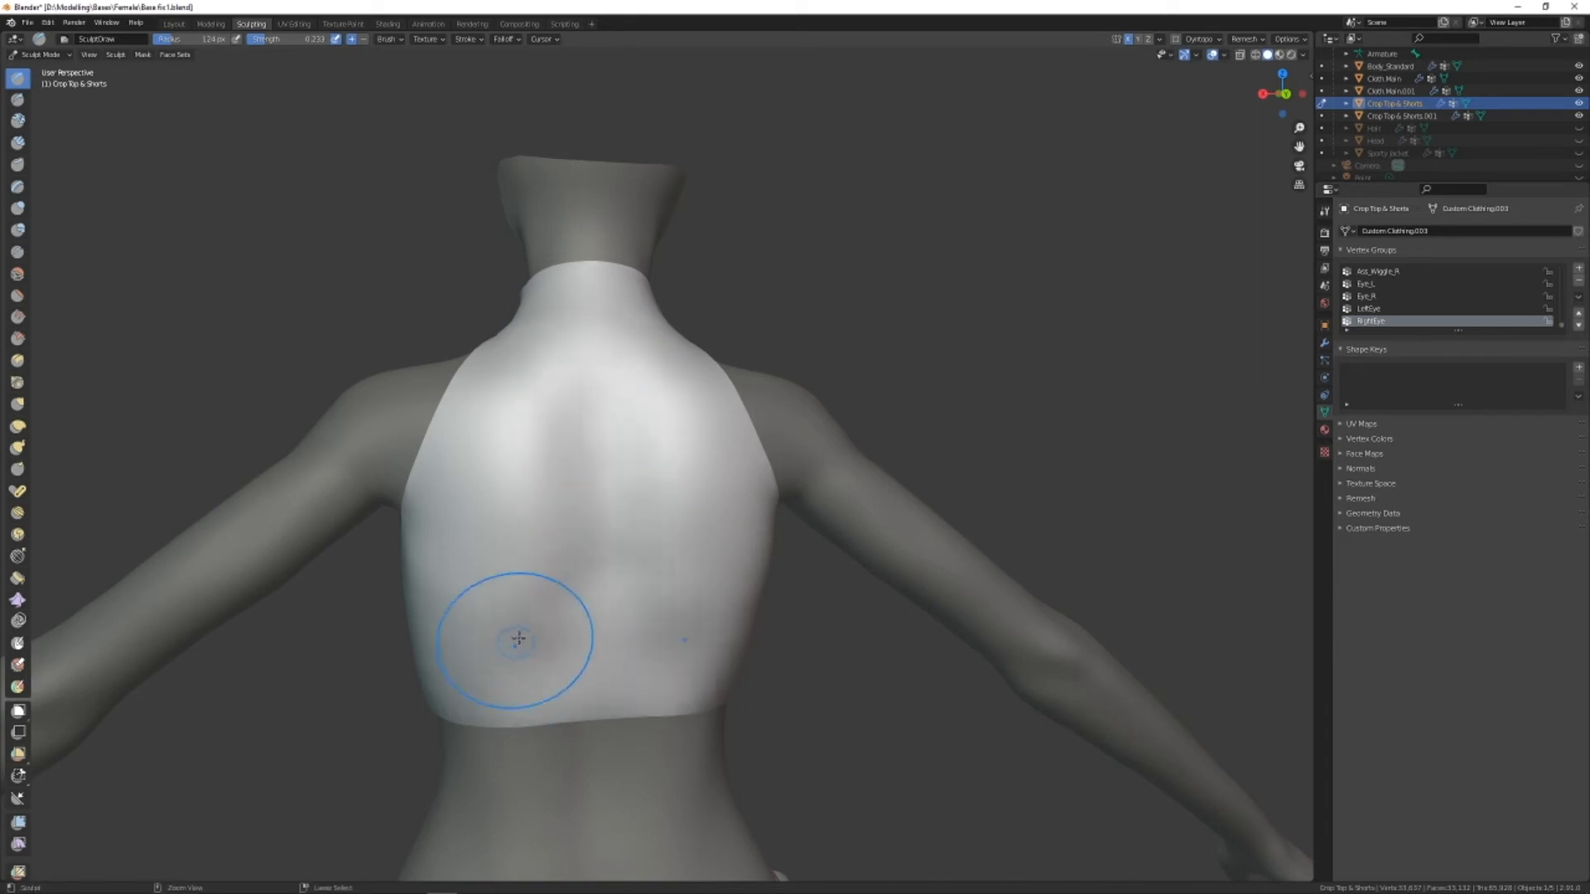
{"action": "middle_click_drag", "start_coordinate": [519, 637], "coordinate": [662, 594]}
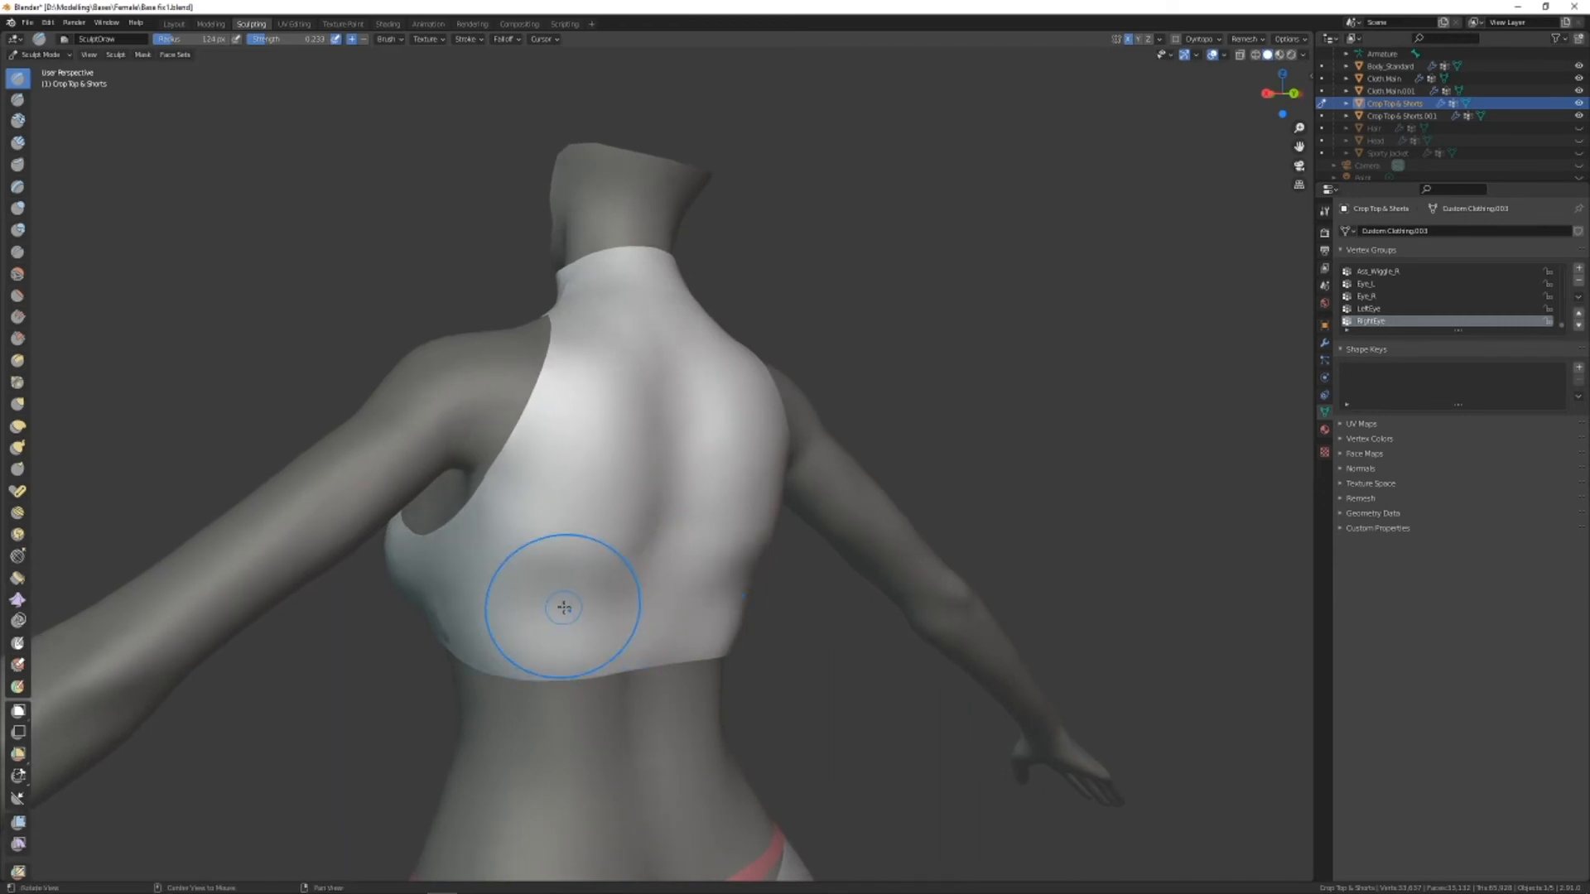
Examine the crop top's fit around the left armhole, side and bust.
{"action": "middle_click_drag", "start_coordinate": [550, 604], "coordinate": [648, 604]}
{"action": "scroll", "coordinate": [534, 598], "scroll_direction": "up", "scroll_amount": 4}
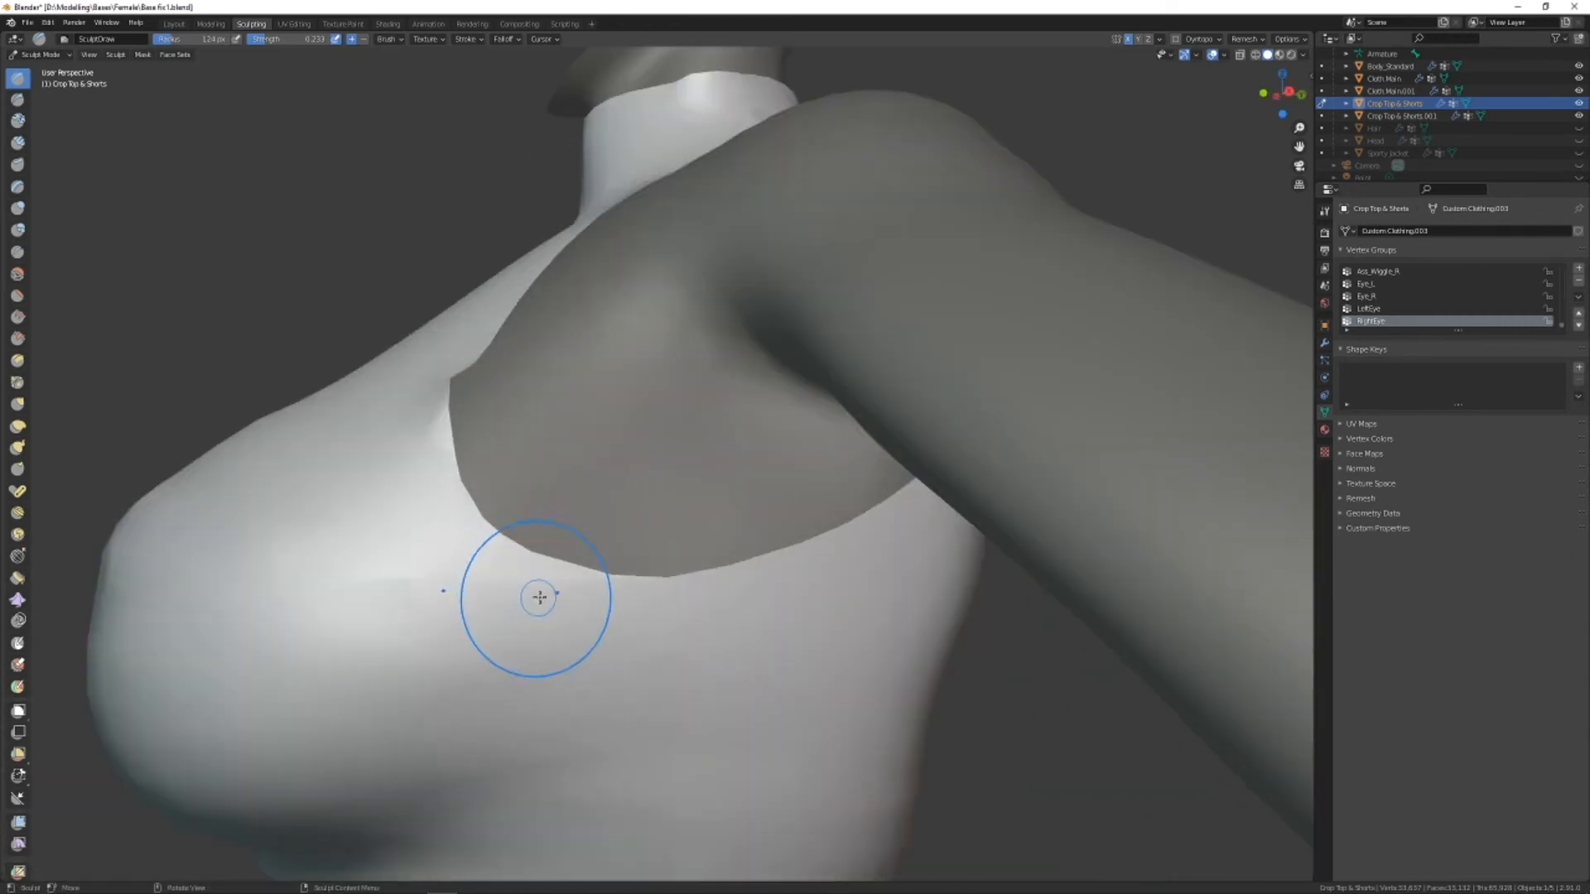
{"action": "left_click_drag", "start_coordinate": [531, 679], "coordinate": [666, 443], "text": "alt"}
{"action": "scroll", "coordinate": [686, 394], "scroll_direction": "down", "scroll_amount": 3}
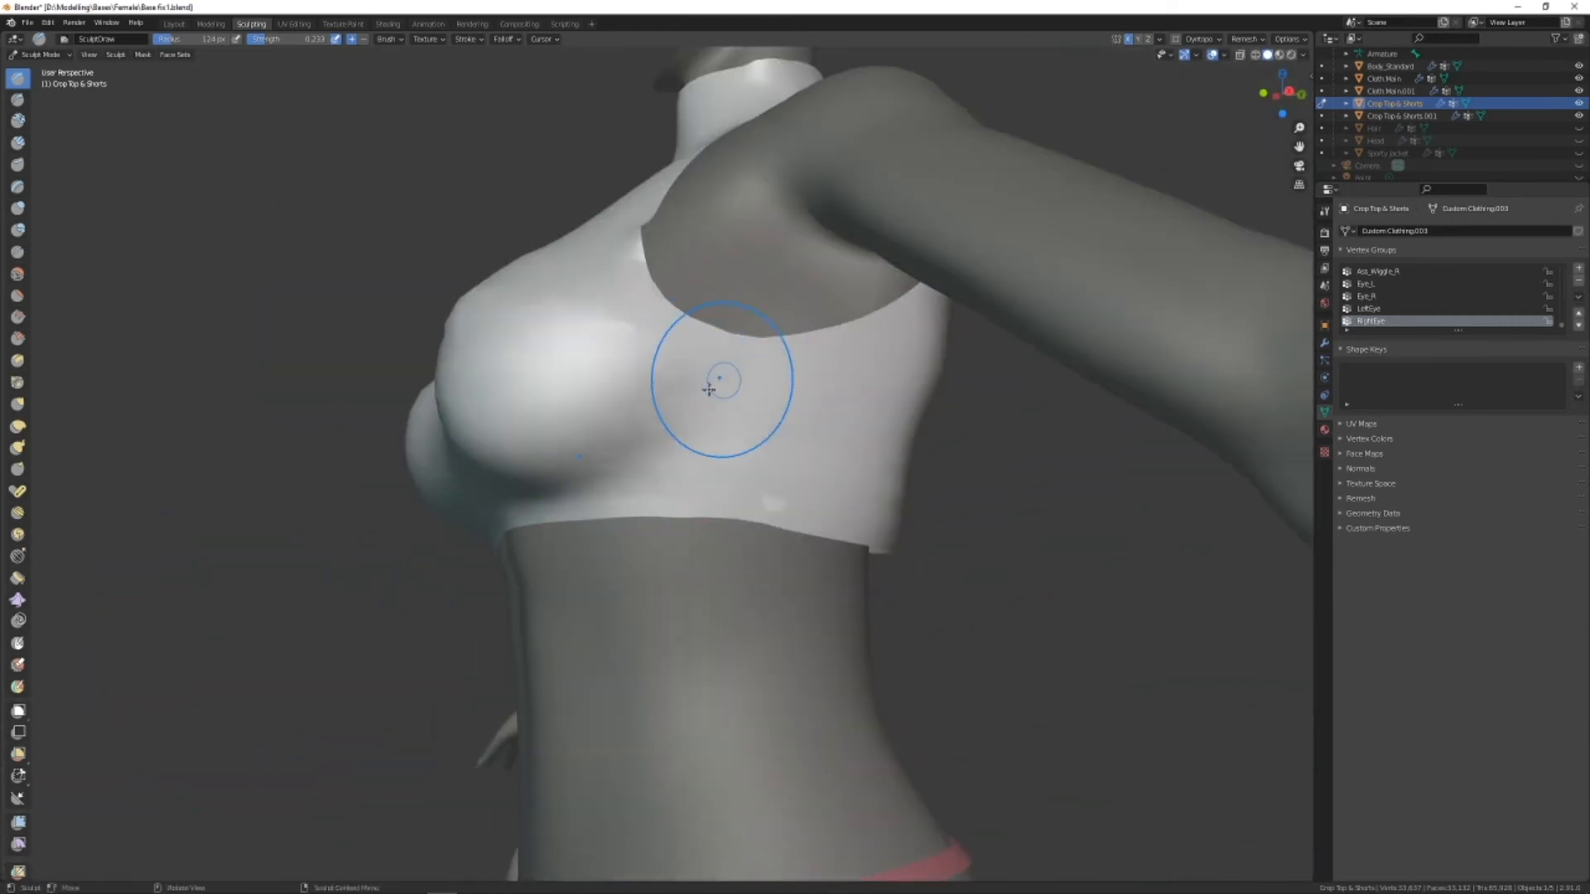
{"action": "left_click_drag", "start_coordinate": [709, 389], "coordinate": [613, 476], "text": "alt"}
{"action": "left_click_drag", "start_coordinate": [582, 530], "coordinate": [717, 522], "text": "alt"}
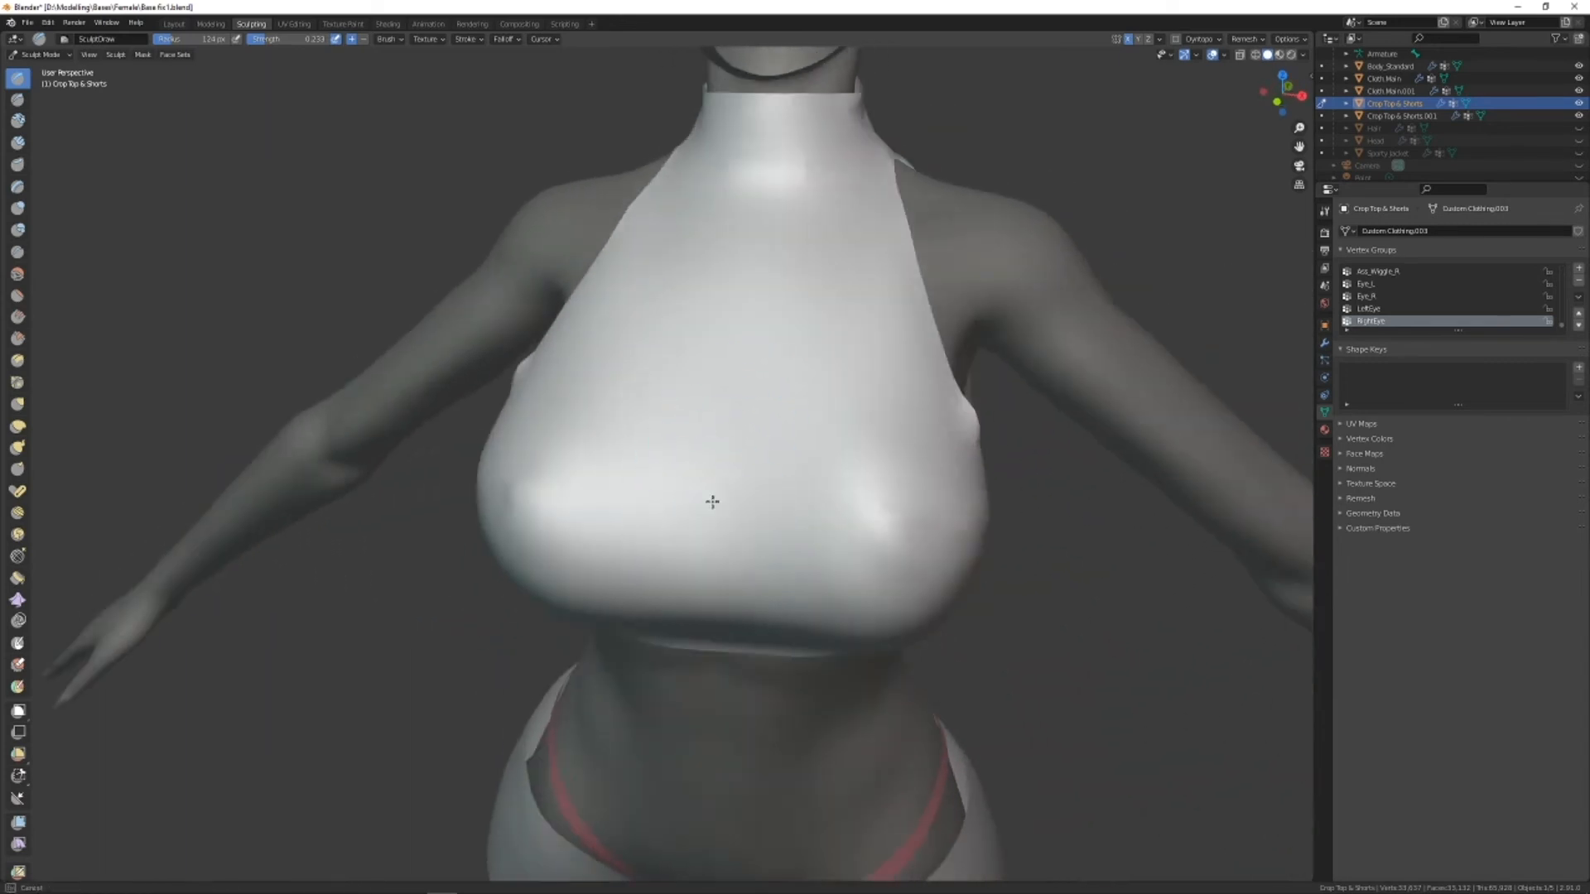
Enlarge the Elastic Deform brush and nudge the crop top's back edge behind the left armhole.
{"action": "scroll", "coordinate": [712, 502], "scroll_direction": "down", "scroll_amount": 3}
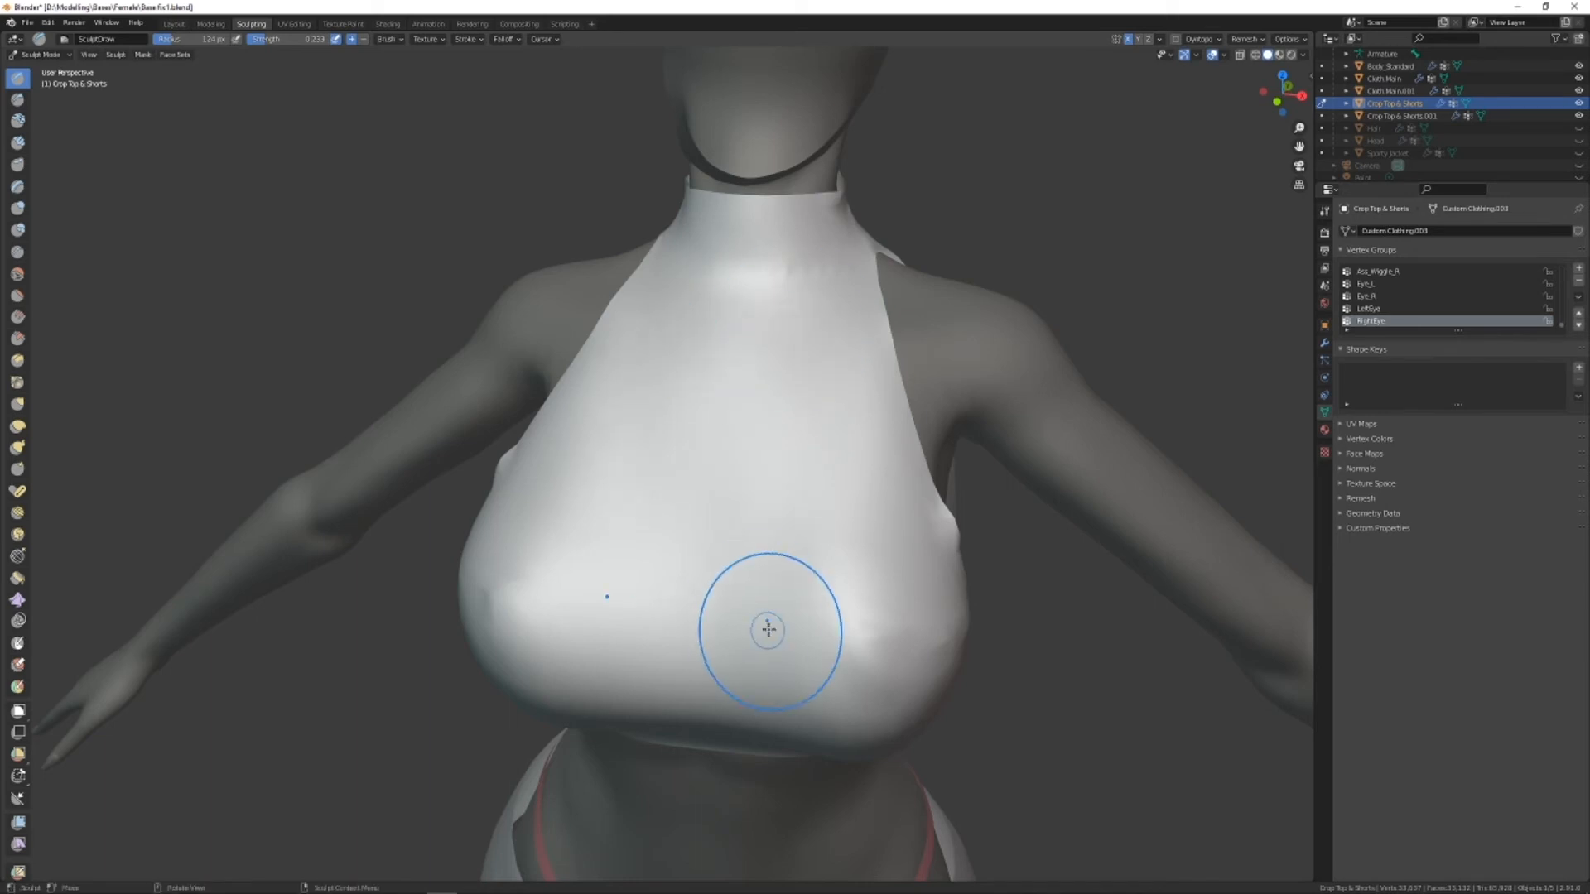
{"action": "scroll", "coordinate": [768, 630], "scroll_direction": "down", "scroll_amount": 2}
{"action": "left_click_drag", "start_coordinate": [753, 525], "coordinate": [784, 548], "text": "alt"}
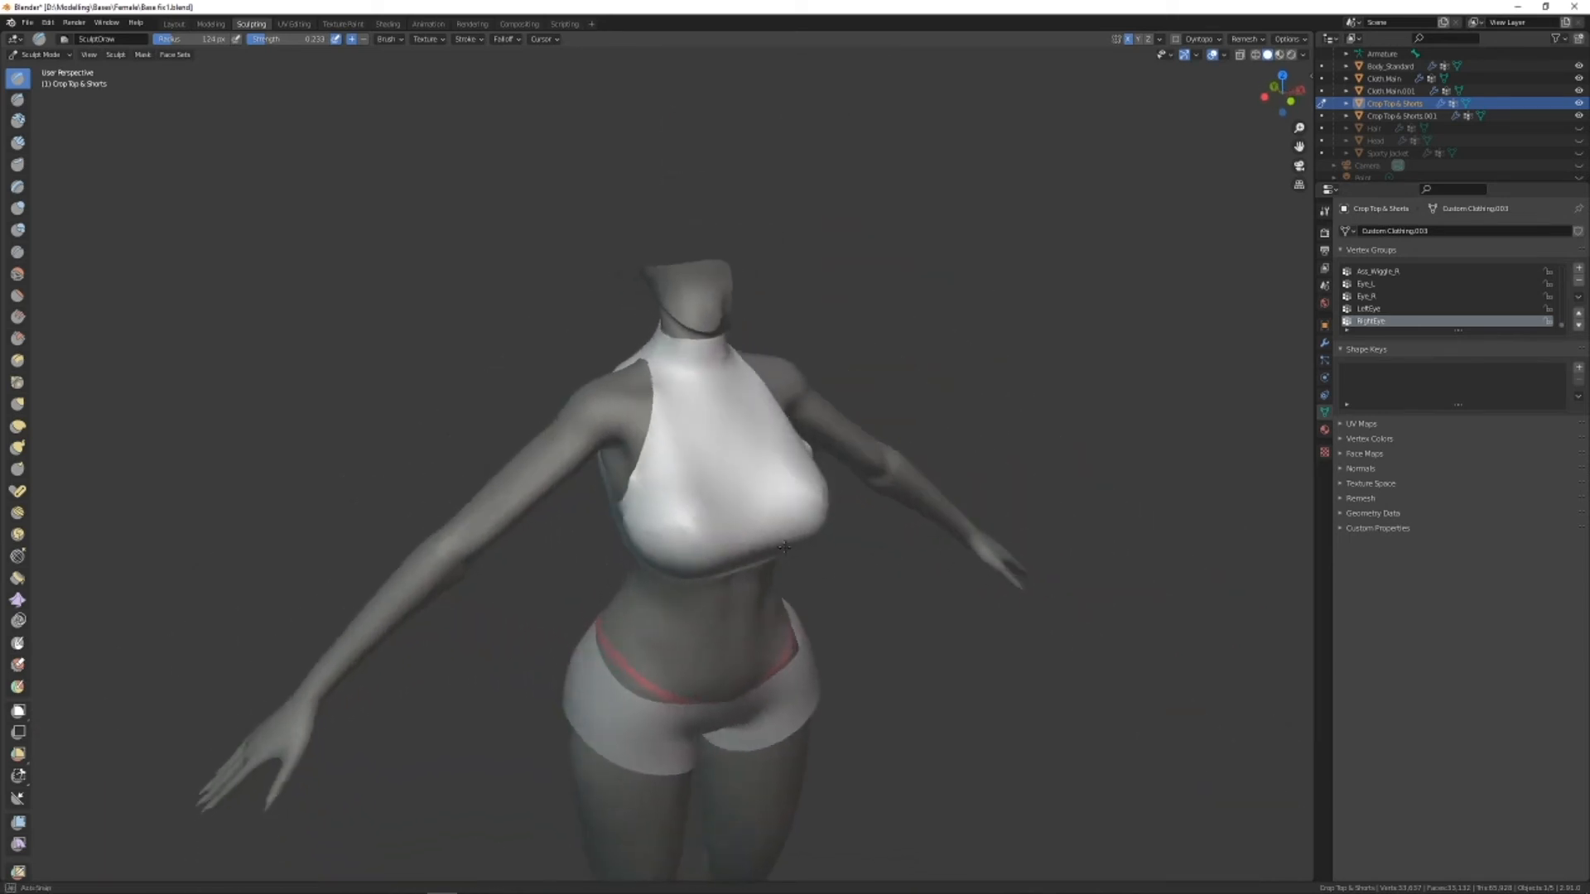
{"action": "middle_click_drag", "start_coordinate": [785, 548], "coordinate": [621, 533]}
{"action": "scroll", "coordinate": [600, 488], "scroll_direction": "up", "scroll_amount": 2}
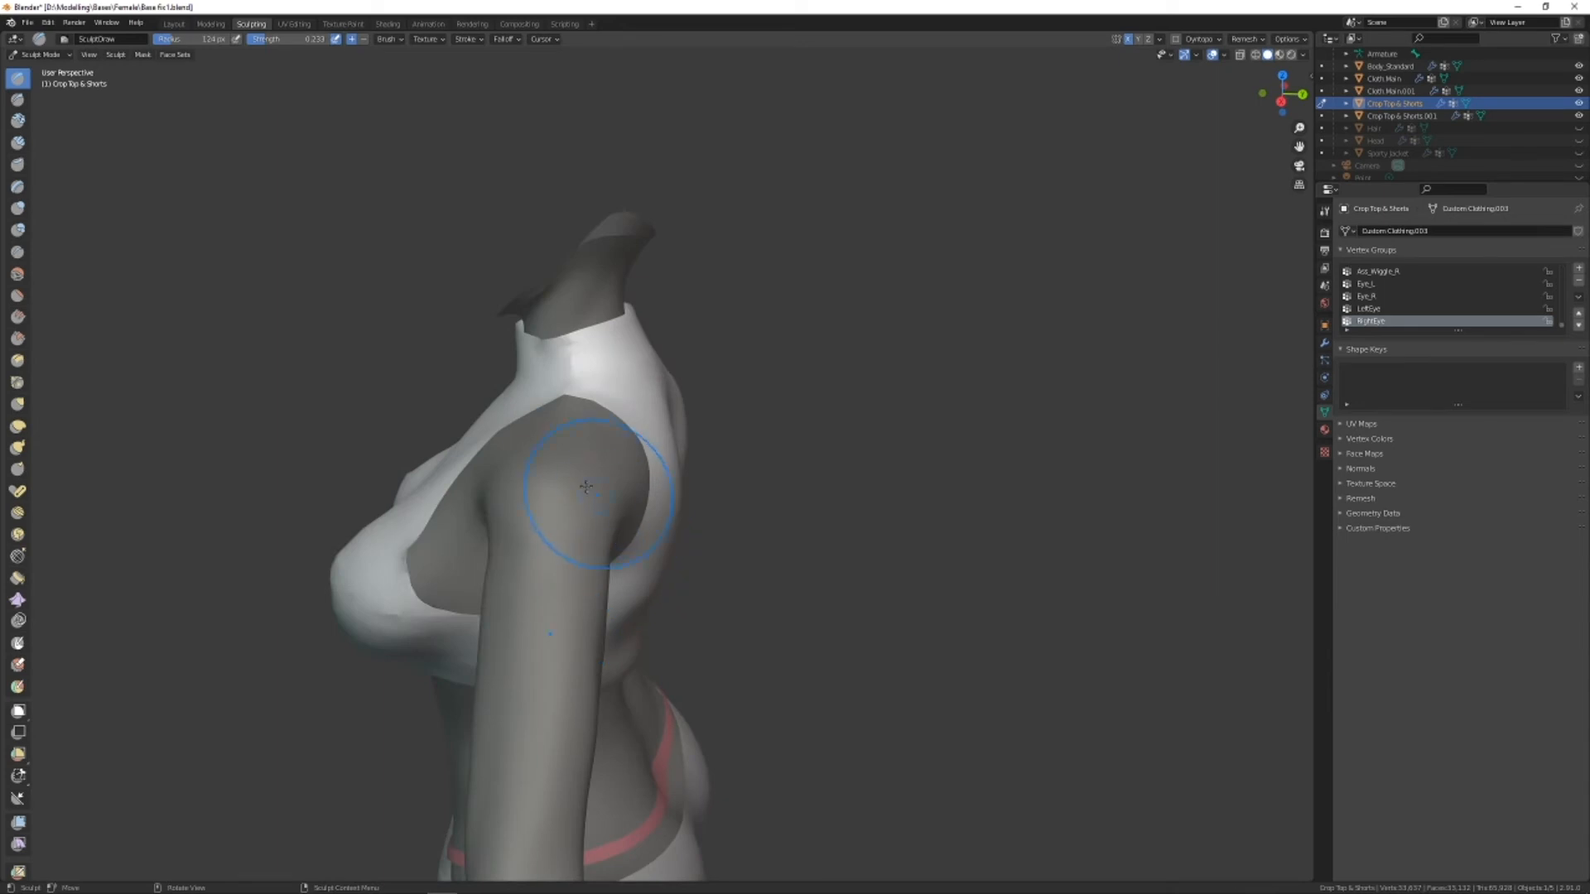
{"action": "left_click", "coordinate": [17, 426]}
{"action": "middle_click_drag", "start_coordinate": [313, 514], "coordinate": [574, 537]}
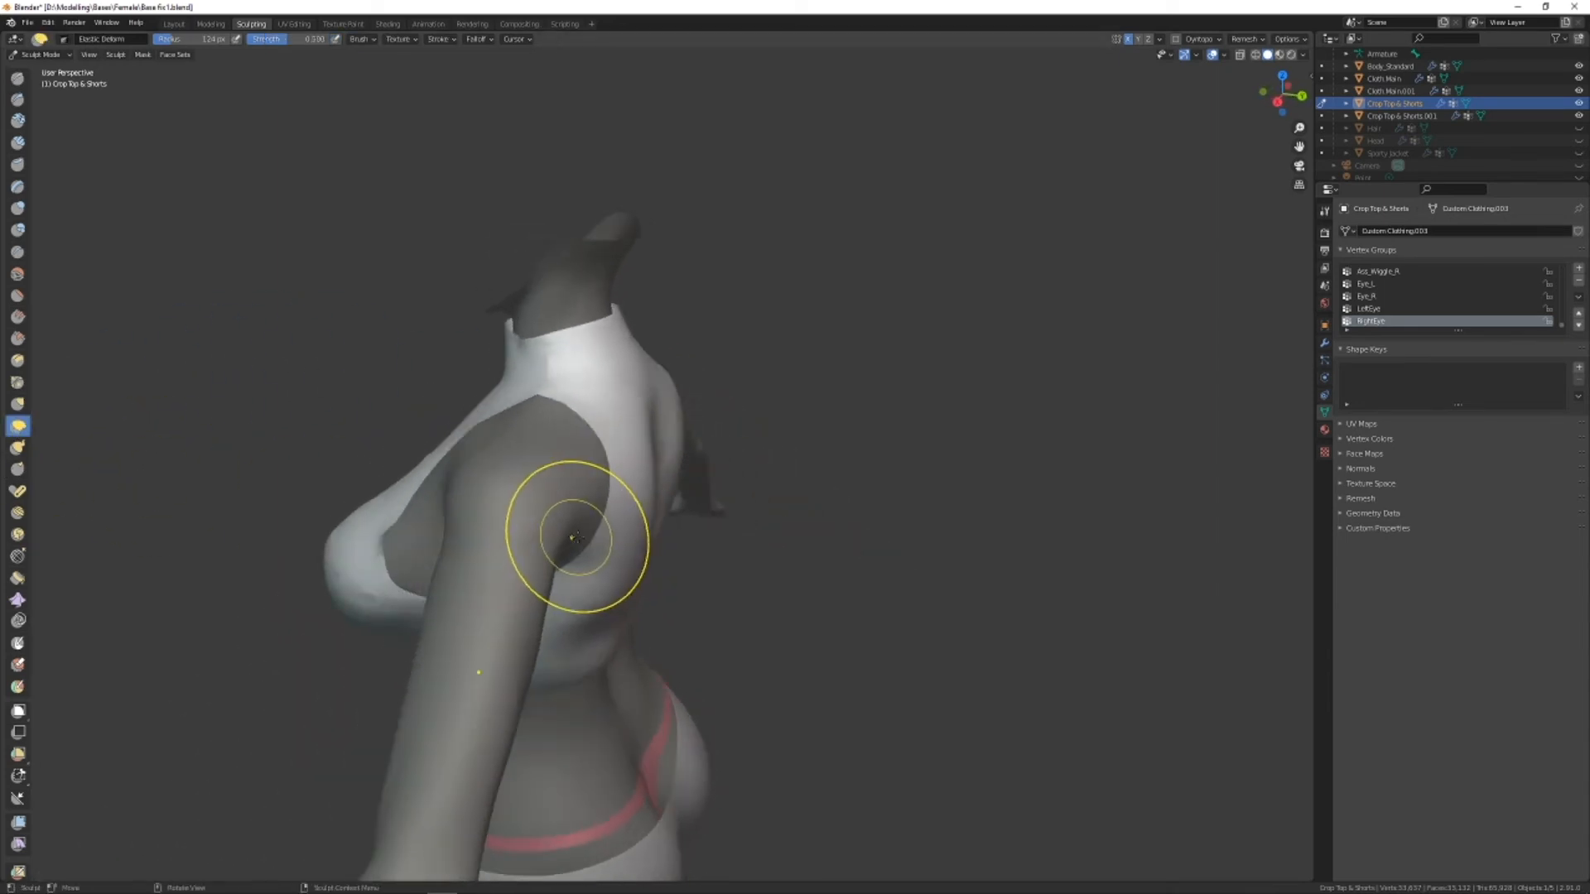
{"action": "key", "text": "bracketright"}
{"action": "key", "text": "bracketright"}
{"action": "key", "text": "bracketright"}
{"action": "key", "text": "bracketright"}
{"action": "mouse_move", "coordinate": [632, 476]}
{"action": "left_mouse_down"}
{"action": "mouse_move", "coordinate": [584, 455]}
{"action": "mouse_move", "coordinate": [655, 491]}
{"action": "mouse_move", "coordinate": [650, 452]}
{"action": "mouse_move", "coordinate": [628, 462]}
{"action": "left_mouse_up"}
{"action": "key", "text": "bracketleft"}
{"action": "key", "text": "bracketleft"}
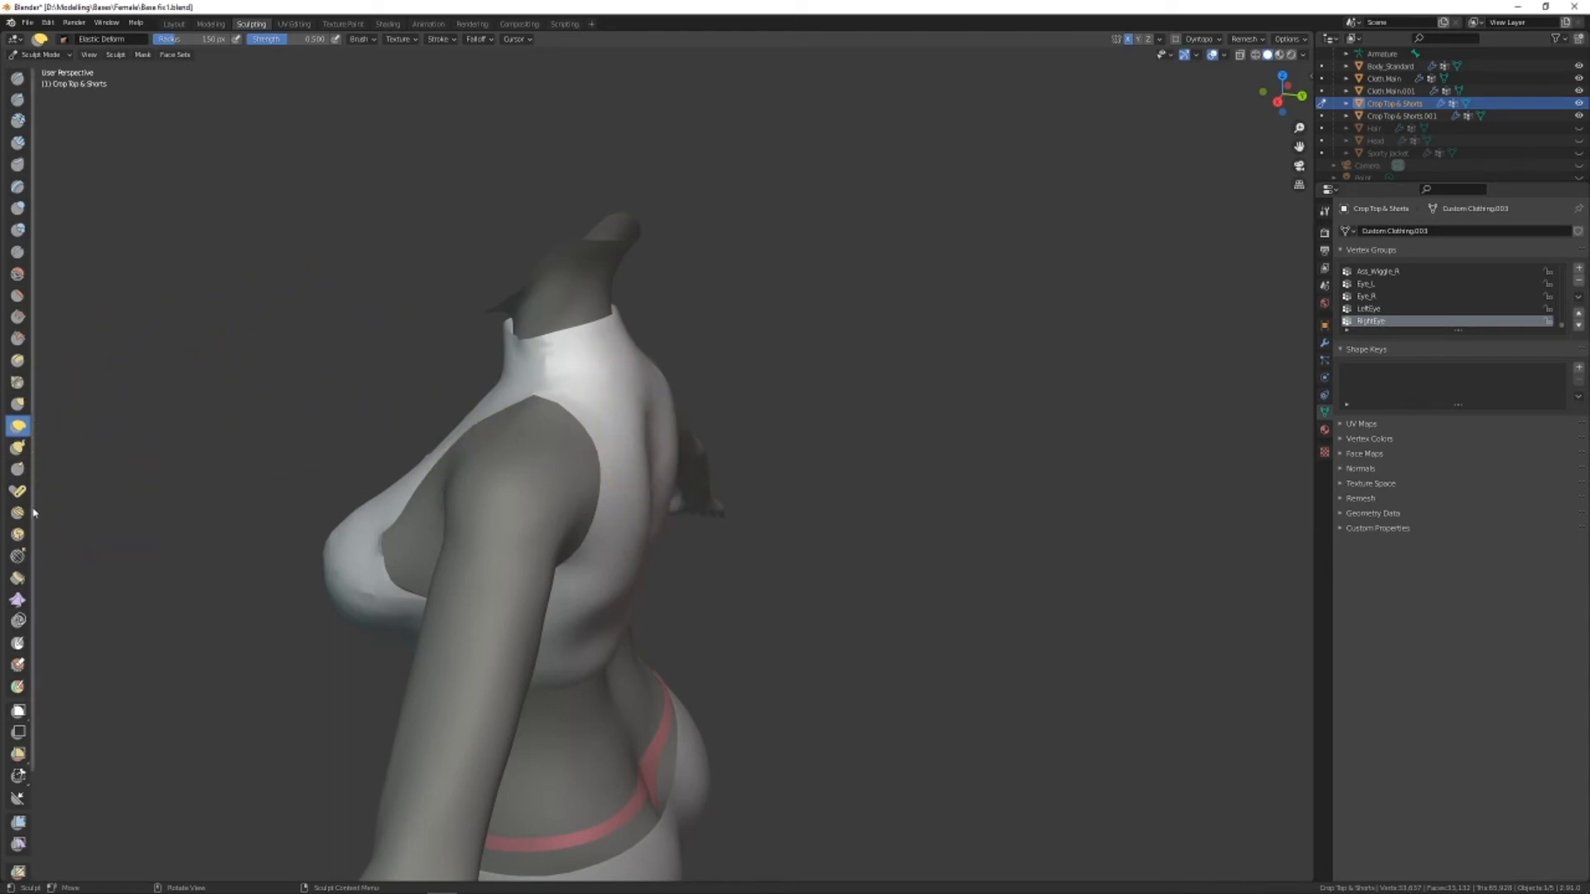
Switch to the Flatten/Contrast brush and bring the crop top's back into view for sculpting.
{"action": "left_click", "coordinate": [12, 303]}
{"action": "middle_click_drag", "start_coordinate": [727, 527], "coordinate": [515, 450]}
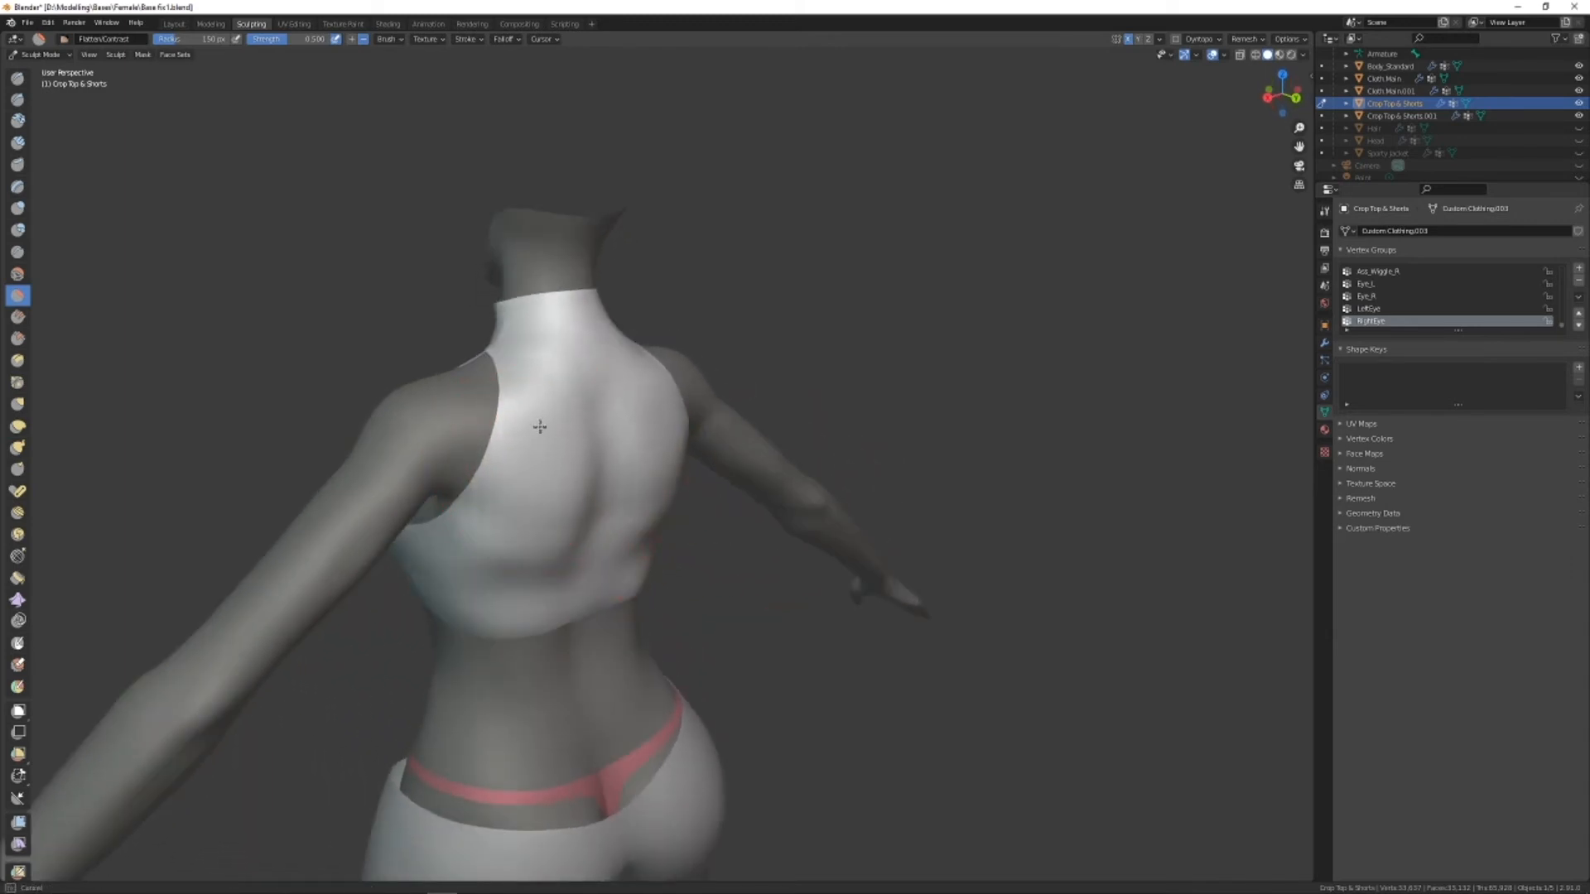
{"action": "mouse_move", "coordinate": [539, 460]}
{"action": "middle_mouse_down"}
{"action": "mouse_move", "coordinate": [680, 468]}
{"action": "mouse_move", "coordinate": [596, 476]}
{"action": "mouse_move", "coordinate": [626, 480]}
{"action": "middle_mouse_up"}
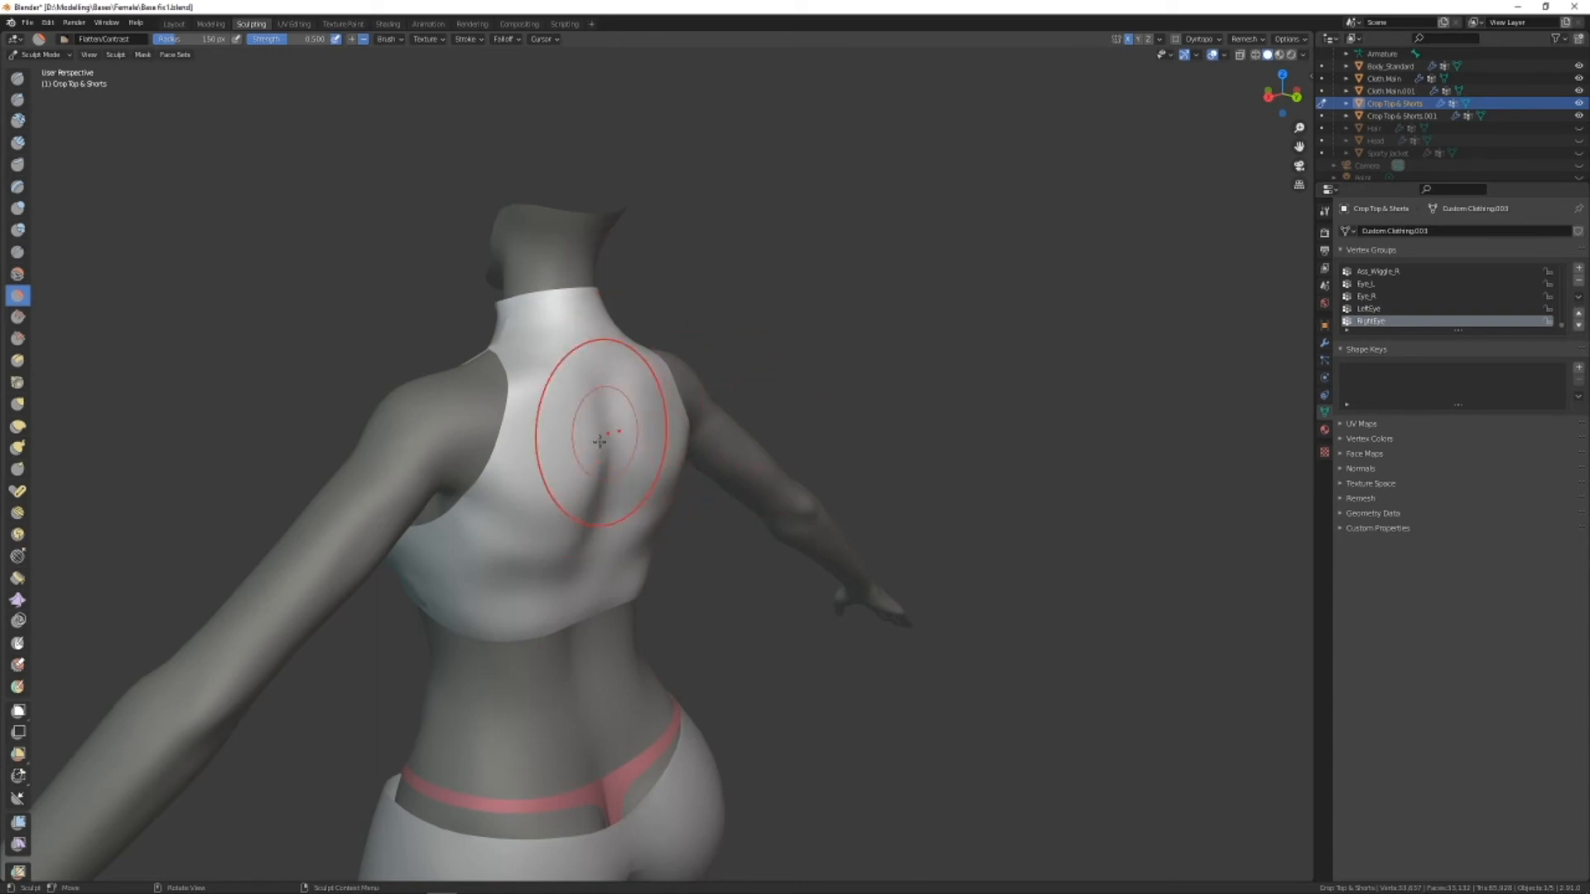
{"action": "scroll", "coordinate": [588, 500], "scroll_direction": "up", "scroll_amount": 5}
{"action": "scroll", "coordinate": [607, 500], "scroll_direction": "down", "scroll_amount": 3}
{"action": "scroll", "coordinate": [629, 490], "scroll_direction": "up", "scroll_amount": 3}
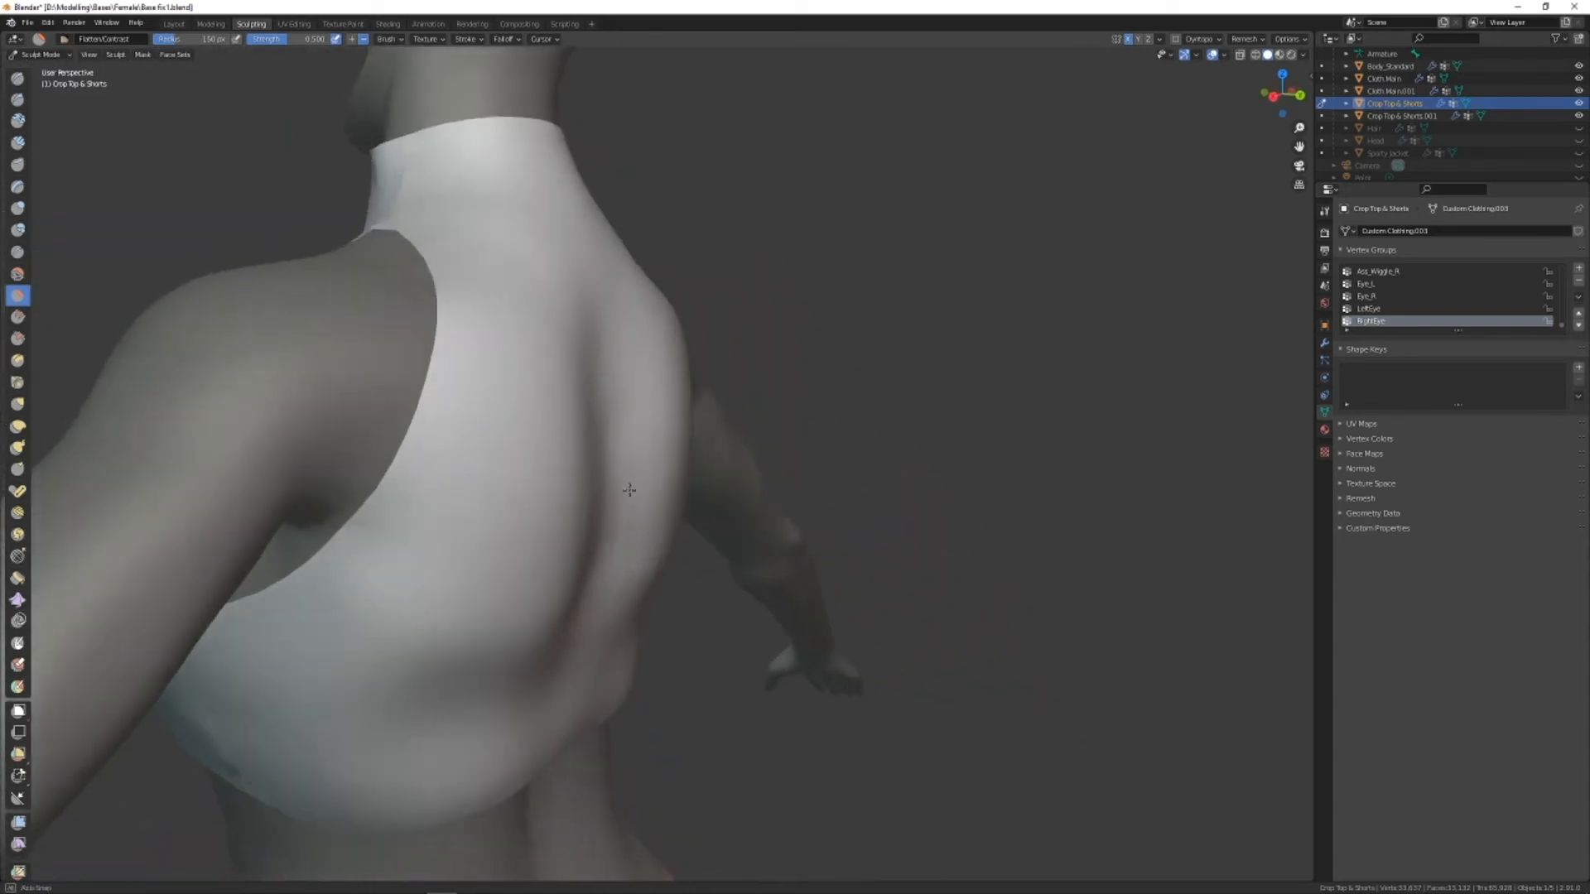
{"action": "scroll", "coordinate": [629, 489], "scroll_direction": "down", "scroll_amount": 3}
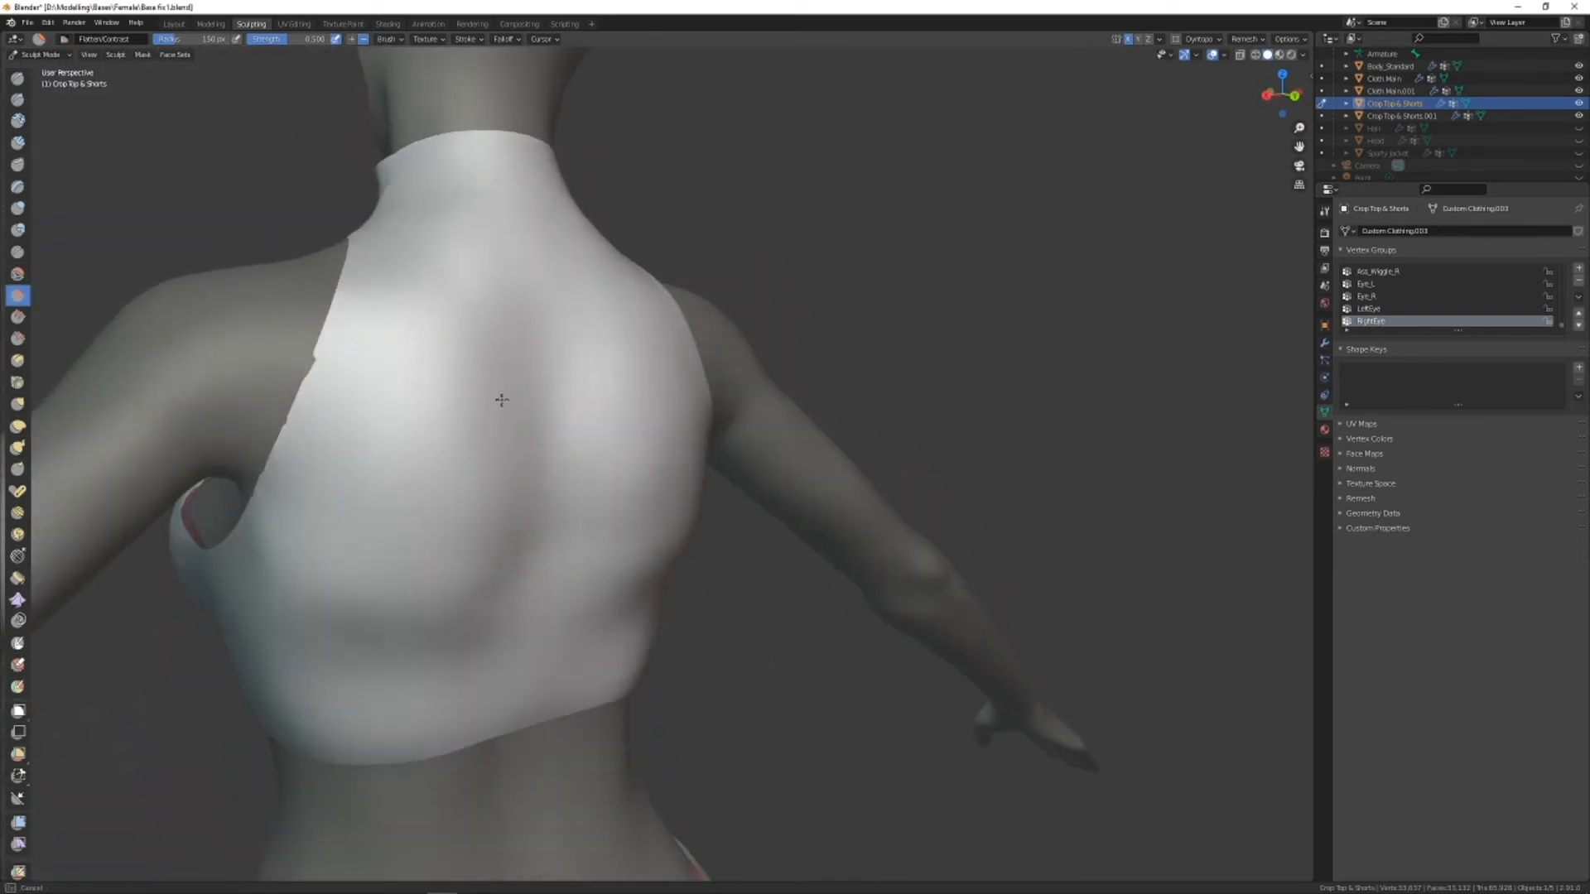
Set the Flatten/Contrast radius to 184 px and even out the crop top's back along the spine.
{"action": "key", "text": "f"}
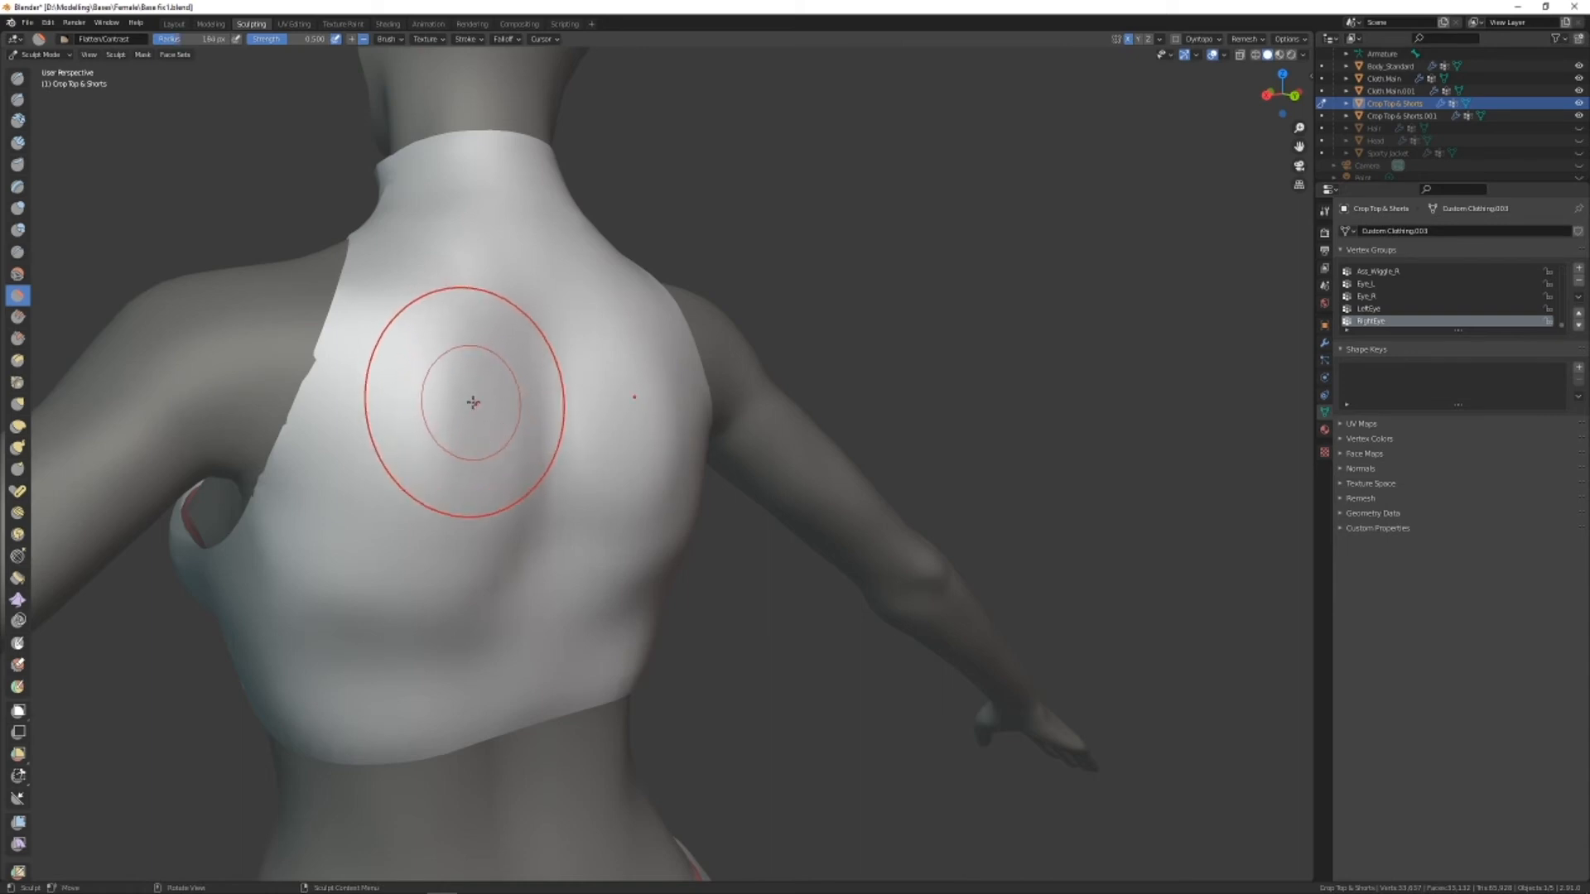
{"action": "left_click", "coordinate": [445, 483]}
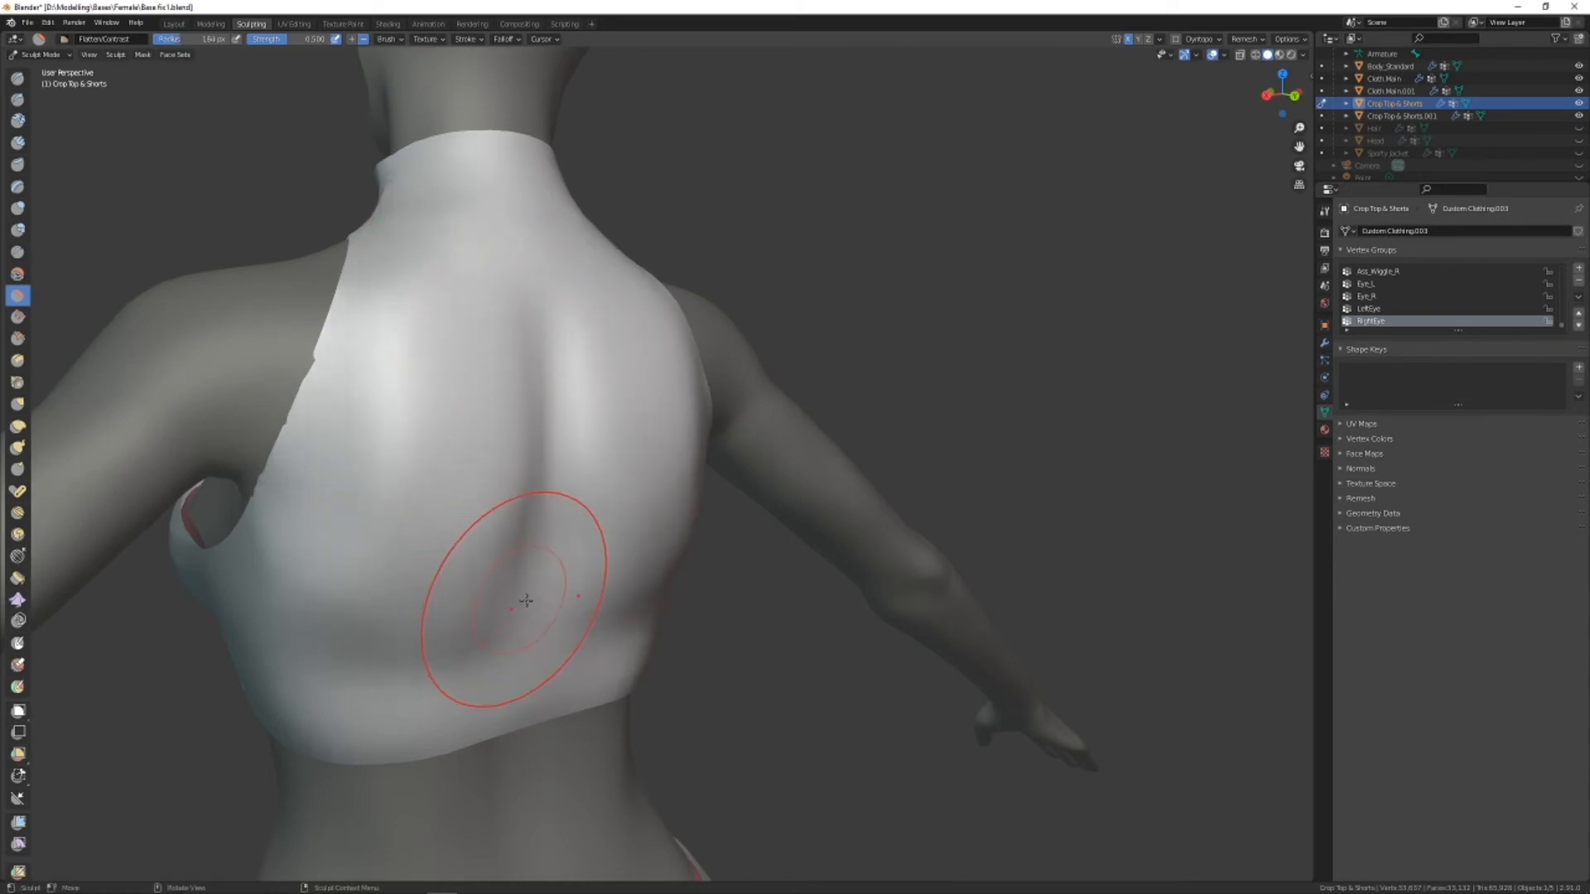
{"action": "mouse_move", "coordinate": [514, 603]}
{"action": "middle_mouse_down"}
{"action": "mouse_move", "coordinate": [525, 415]}
{"action": "mouse_move", "coordinate": [525, 533]}
{"action": "mouse_move", "coordinate": [524, 514]}
{"action": "mouse_move", "coordinate": [603, 558]}
{"action": "middle_mouse_up"}
{"action": "scroll", "coordinate": [525, 516], "scroll_direction": "up", "scroll_amount": 2}
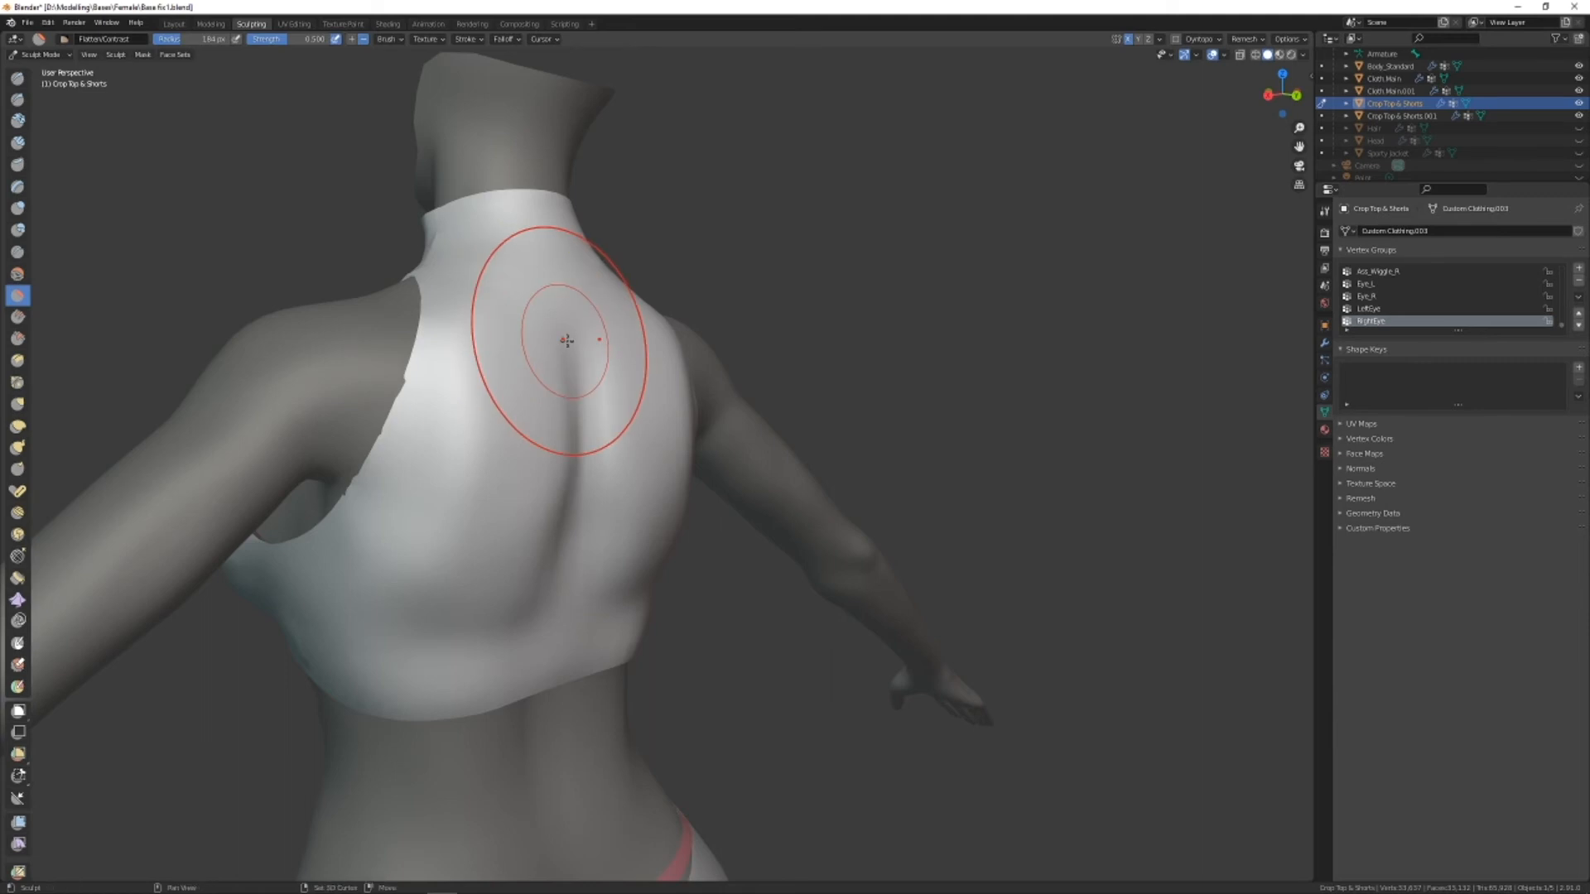
{"action": "mouse_move", "coordinate": [547, 376]}
{"action": "left_mouse_down"}
{"action": "mouse_move", "coordinate": [547, 543]}
{"action": "mouse_move", "coordinate": [559, 440]}
{"action": "mouse_move", "coordinate": [450, 539]}
{"action": "mouse_move", "coordinate": [465, 418]}
{"action": "left_mouse_up"}
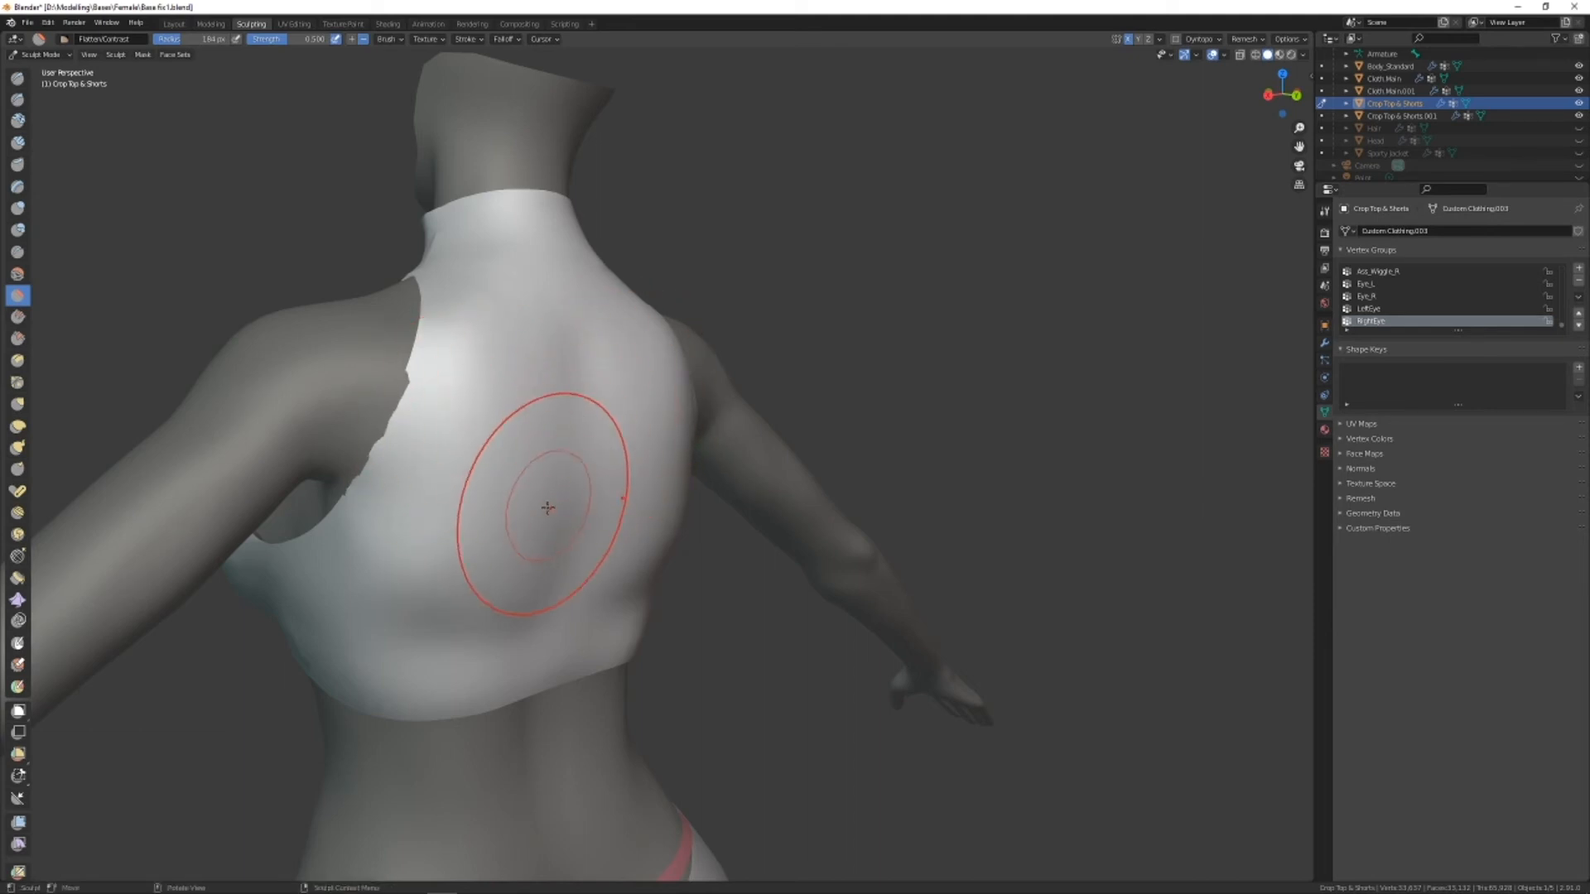
Build up the crop top's upper back, spine area and lower side with Draw brush strokes.
{"action": "left_click", "coordinate": [18, 77]}
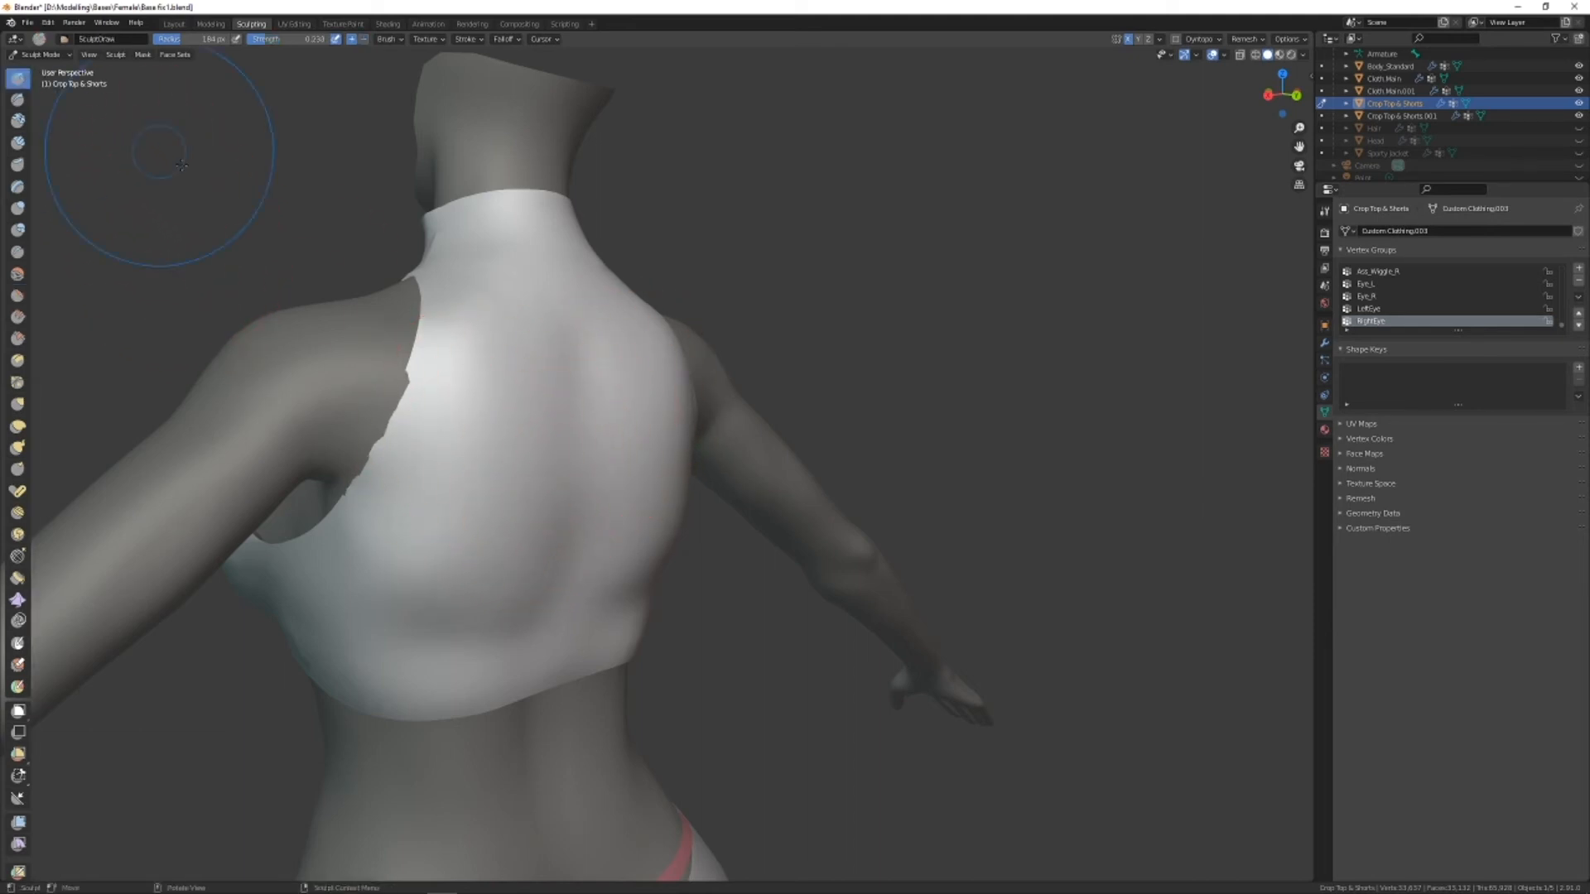
{"action": "left_click_drag", "start_coordinate": [463, 356], "coordinate": [530, 272]}
{"action": "mouse_move", "coordinate": [574, 481]}
{"action": "left_mouse_down"}
{"action": "mouse_move", "coordinate": [530, 571]}
{"action": "mouse_move", "coordinate": [655, 497]}
{"action": "mouse_move", "coordinate": [546, 568]}
{"action": "mouse_move", "coordinate": [600, 561]}
{"action": "left_mouse_up"}
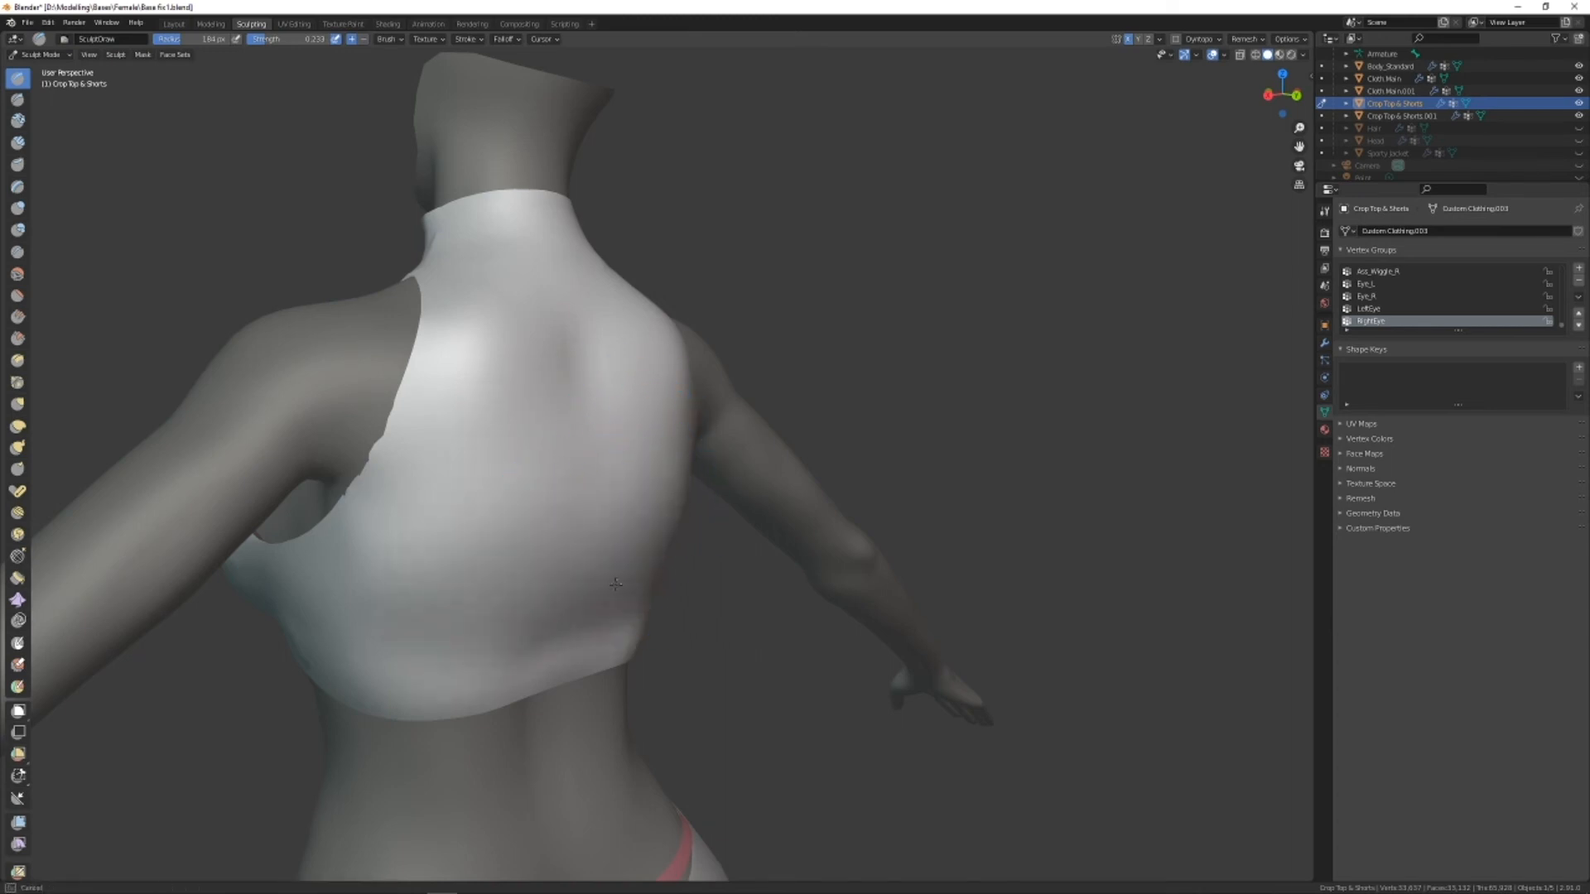
{"action": "mouse_move", "coordinate": [671, 511]}
{"action": "left_mouse_down"}
{"action": "mouse_move", "coordinate": [639, 372]}
{"action": "mouse_move", "coordinate": [610, 351]}
{"action": "mouse_move", "coordinate": [615, 474]}
{"action": "left_mouse_up"}
{"action": "mouse_move", "coordinate": [616, 475]}
{"action": "middle_mouse_down"}
{"action": "mouse_move", "coordinate": [393, 465]}
{"action": "mouse_move", "coordinate": [420, 430]}
{"action": "middle_mouse_up"}
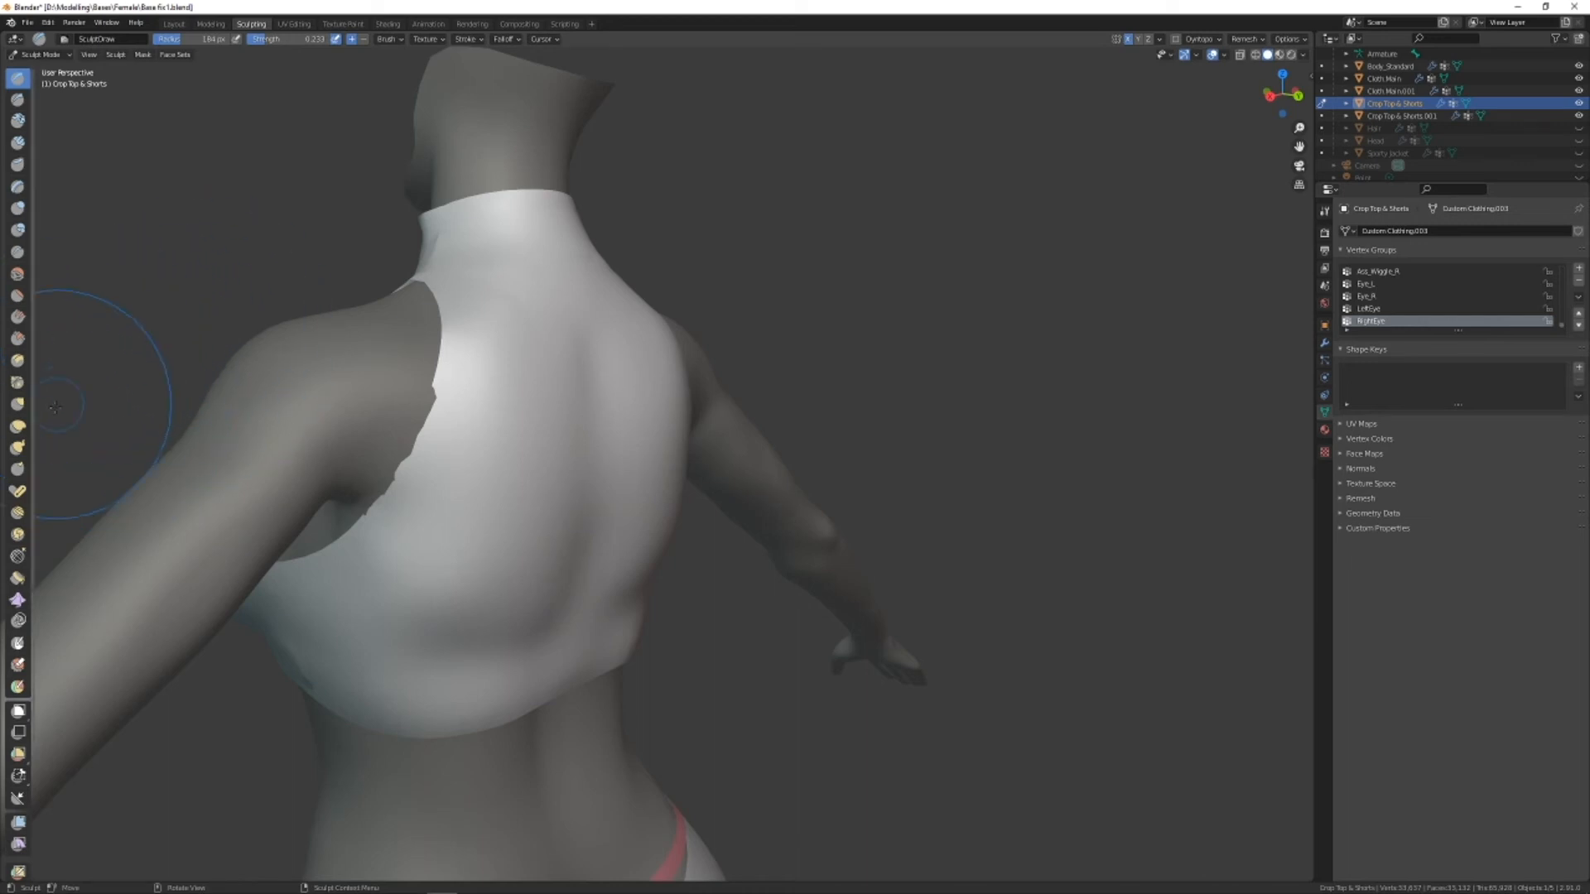
Reshape the crop top's back and the fabric behind the left armhole with the Elastic Deform brush.
{"action": "left_click", "coordinate": [23, 426]}
{"action": "middle_click_drag", "start_coordinate": [388, 489], "coordinate": [474, 539]}
{"action": "left_click_drag", "start_coordinate": [500, 537], "coordinate": [492, 557]}
{"action": "middle_click_drag", "start_coordinate": [547, 563], "coordinate": [607, 607]}
{"action": "left_click_drag", "start_coordinate": [607, 607], "coordinate": [607, 638]}
{"action": "middle_click_drag", "start_coordinate": [607, 638], "coordinate": [572, 593]}
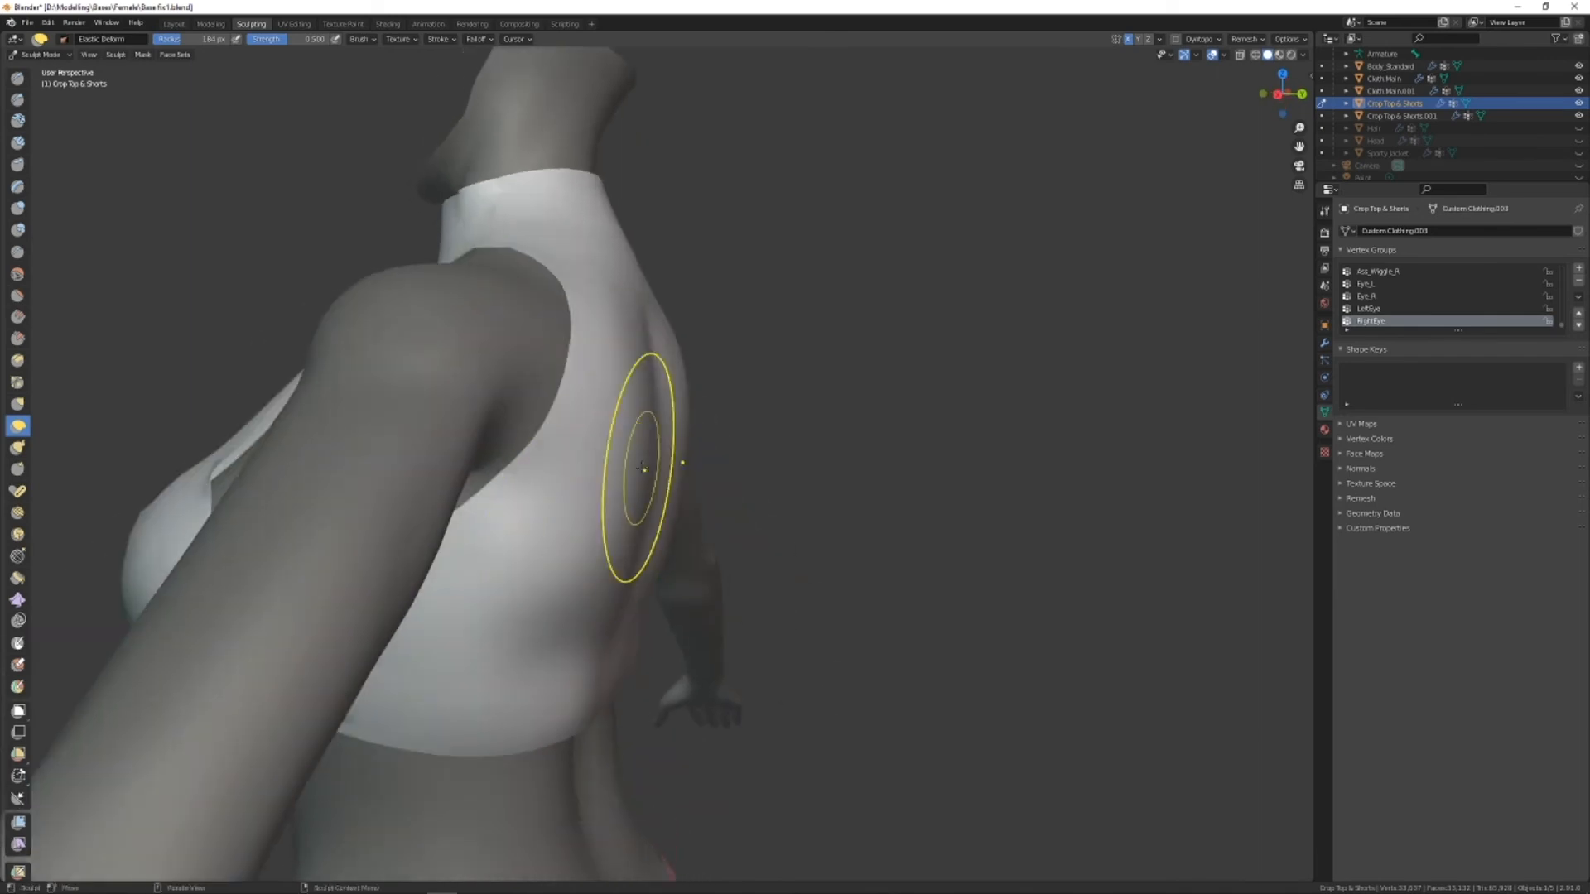
Pull the crop top's upper back inward with a larger Elastic Deform brush, and adjust the collar's rear with a smaller one.
{"action": "key", "text": "bracketright"}
{"action": "key", "text": "bracketright"}
{"action": "left_click_drag", "start_coordinate": [646, 469], "coordinate": [597, 464]}
{"action": "left_click_drag", "start_coordinate": [639, 381], "coordinate": [603, 319]}
{"action": "key", "text": "bracketleft"}
{"action": "key", "text": "bracketleft"}
{"action": "key", "text": "bracketleft"}
{"action": "left_click_drag", "start_coordinate": [582, 249], "coordinate": [597, 255]}
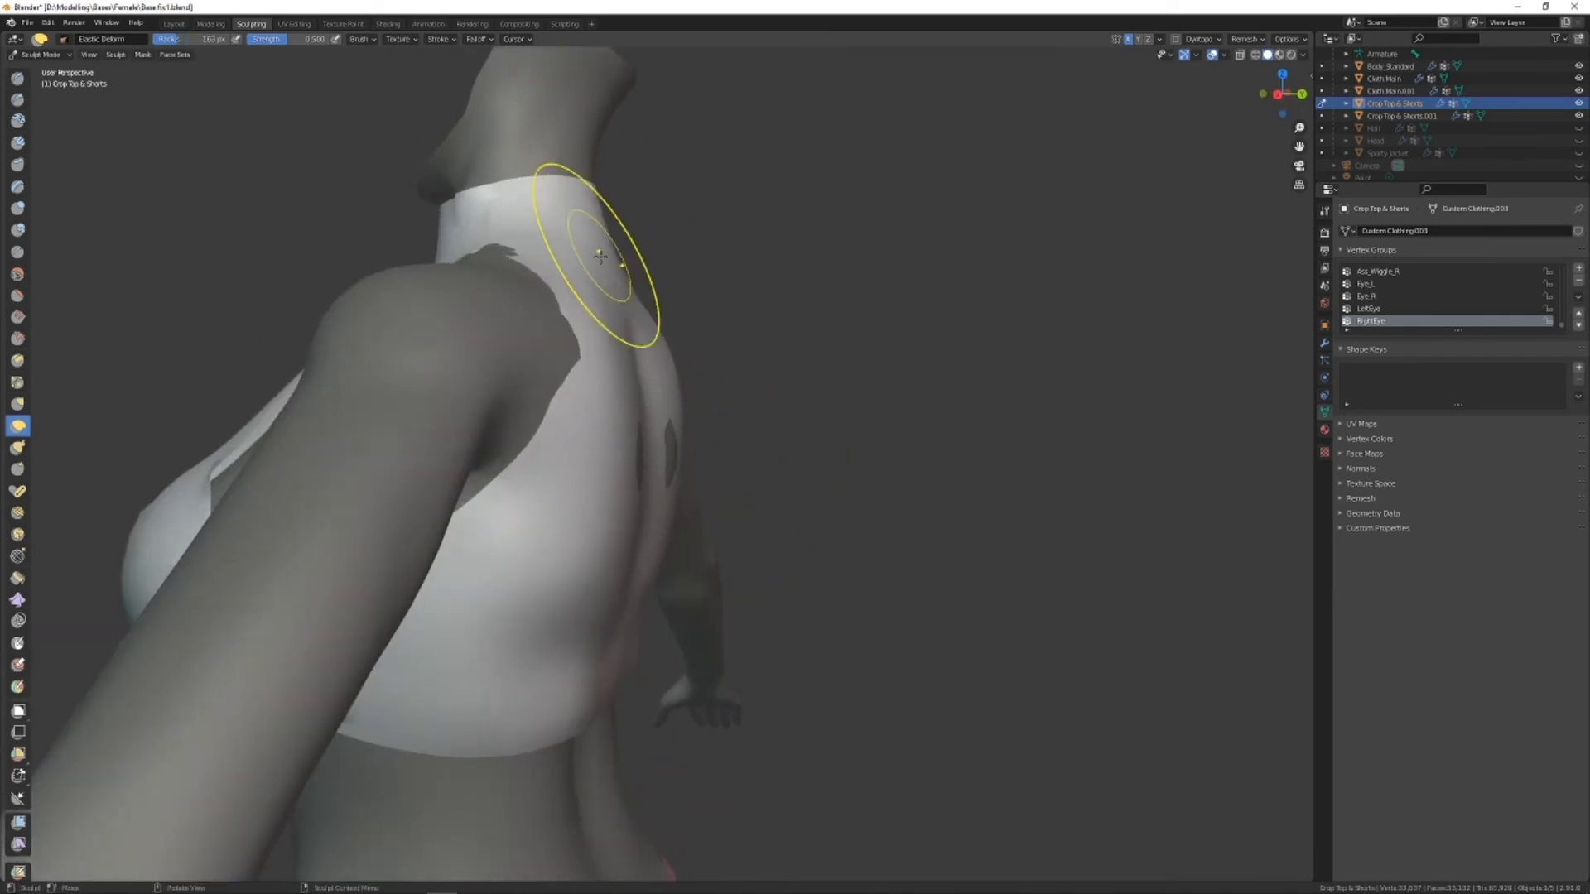
Enlarge the Elastic Deform brush and adjust the crop top's fit over the bust from the front.
{"action": "mouse_move", "coordinate": [605, 497]}
{"action": "middle_mouse_down"}
{"action": "mouse_move", "coordinate": [560, 532]}
{"action": "mouse_move", "coordinate": [447, 437]}
{"action": "mouse_move", "coordinate": [709, 586]}
{"action": "mouse_move", "coordinate": [763, 480]}
{"action": "mouse_move", "coordinate": [568, 348]}
{"action": "mouse_move", "coordinate": [505, 389]}
{"action": "mouse_move", "coordinate": [582, 409]}
{"action": "middle_mouse_up"}
{"action": "mouse_move", "coordinate": [515, 716]}
{"action": "middle_mouse_down", "text": "shift"}
{"action": "mouse_move", "coordinate": [525, 412]}
{"action": "mouse_move", "coordinate": [695, 439]}
{"action": "middle_mouse_up", "text": "shift"}
{"action": "key", "text": "bracketright"}
{"action": "key", "text": "bracketright"}
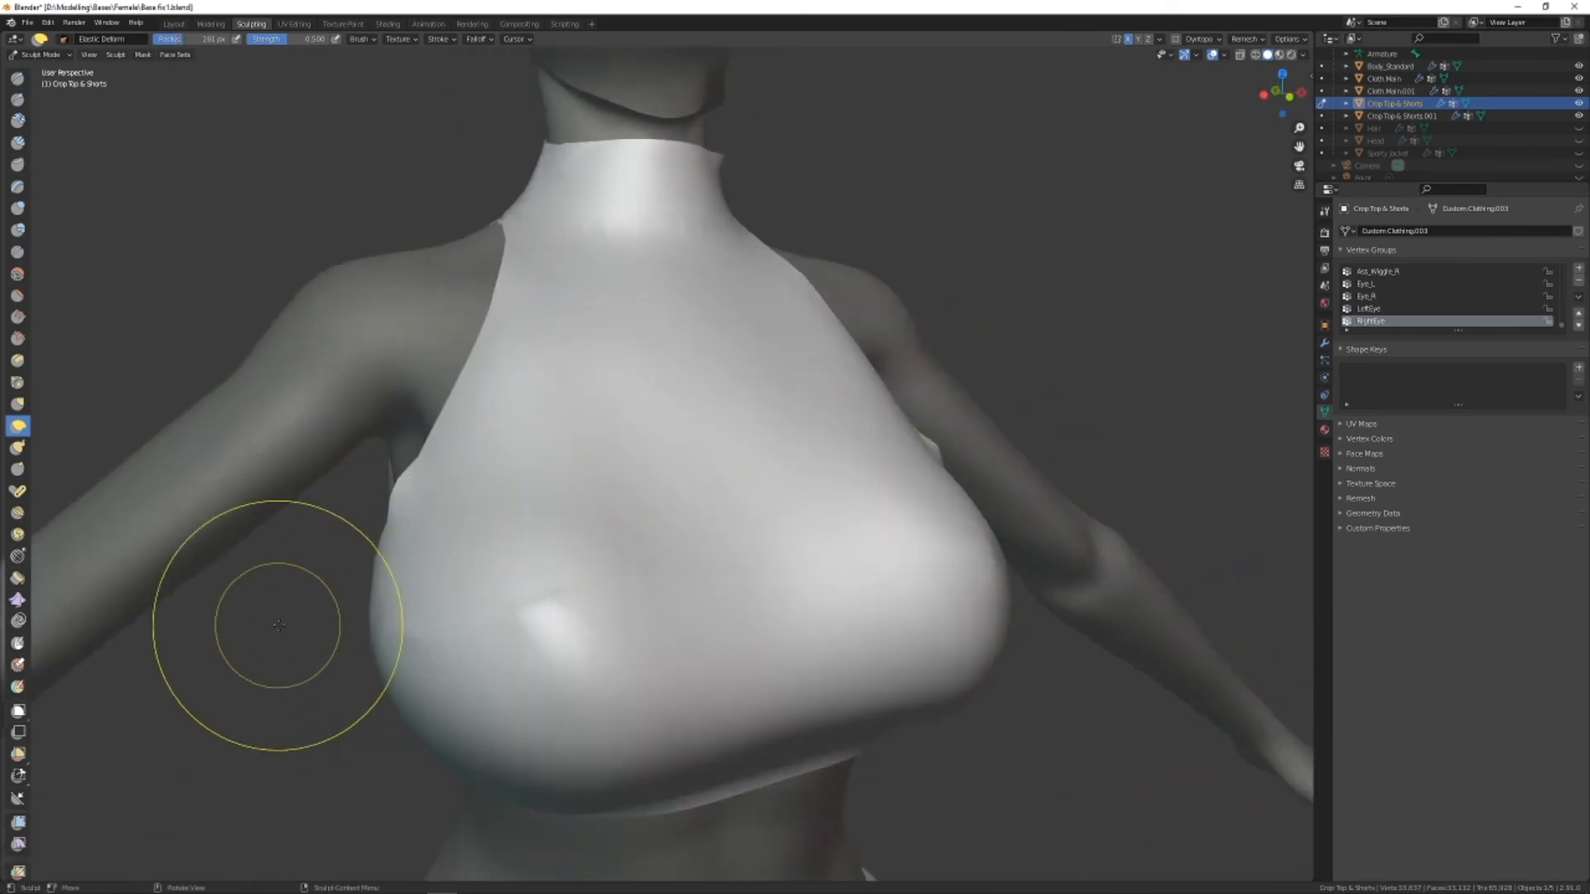
{"action": "middle_click_drag", "start_coordinate": [276, 621], "coordinate": [389, 598]}
{"action": "left_click_drag", "start_coordinate": [559, 582], "coordinate": [587, 579]}
{"action": "mouse_move", "coordinate": [489, 626]}
{"action": "middle_mouse_down"}
{"action": "mouse_move", "coordinate": [577, 638]}
{"action": "mouse_move", "coordinate": [584, 729]}
{"action": "mouse_move", "coordinate": [489, 579]}
{"action": "middle_mouse_up"}
{"action": "scroll", "coordinate": [500, 472], "scroll_direction": "down", "scroll_amount": 3}
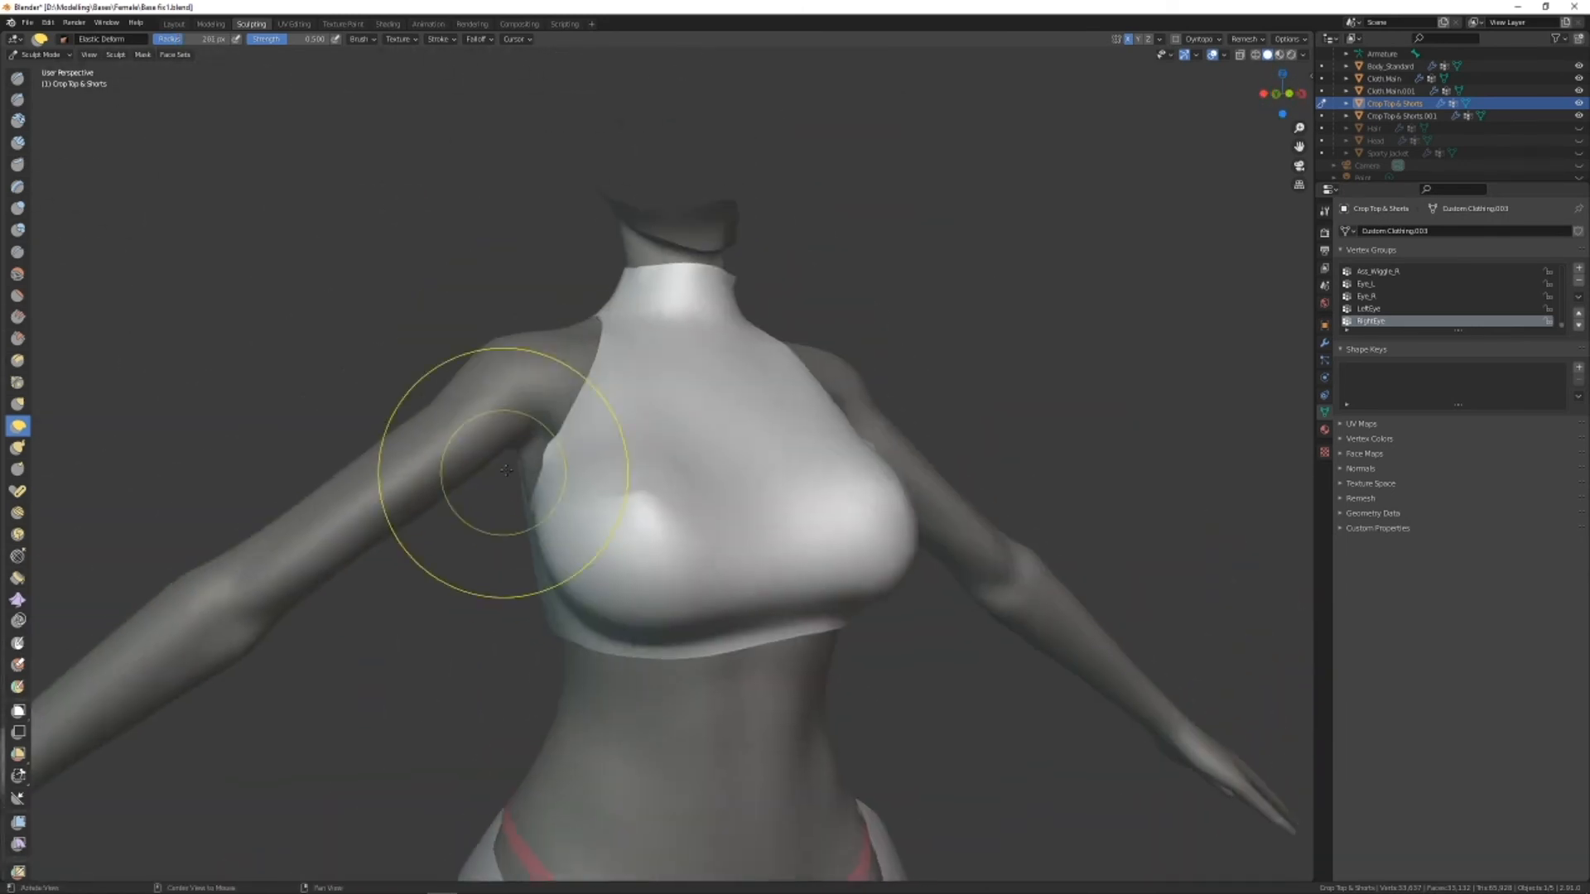
{"action": "scroll", "coordinate": [500, 472], "scroll_direction": "up", "scroll_amount": 4}
{"action": "key", "text": "bracketright"}
Carve the spine groove into the crop top's back with the Draw Sharp brush, undoing the first stroke.
{"action": "mouse_move", "coordinate": [547, 497]}
{"action": "middle_mouse_down"}
{"action": "mouse_move", "coordinate": [517, 571]}
{"action": "mouse_move", "coordinate": [575, 710]}
{"action": "mouse_move", "coordinate": [710, 603]}
{"action": "mouse_move", "coordinate": [653, 627]}
{"action": "mouse_move", "coordinate": [517, 617]}
{"action": "mouse_move", "coordinate": [372, 654]}
{"action": "mouse_move", "coordinate": [422, 572]}
{"action": "middle_mouse_up"}
{"action": "scroll", "coordinate": [517, 617], "scroll_direction": "up", "scroll_amount": 3}
{"action": "scroll", "coordinate": [373, 654], "scroll_direction": "down", "scroll_amount": 2}
{"action": "left_click", "coordinate": [18, 78]}
{"action": "left_click", "coordinate": [18, 99]}
{"action": "mouse_move", "coordinate": [578, 727]}
{"action": "middle_mouse_down"}
{"action": "mouse_move", "coordinate": [519, 426]}
{"action": "mouse_move", "coordinate": [659, 192]}
{"action": "mouse_move", "coordinate": [799, 114]}
{"action": "mouse_move", "coordinate": [665, 459]}
{"action": "middle_mouse_up"}
{"action": "left_click_drag", "start_coordinate": [665, 459], "coordinate": [658, 497]}
{"action": "key", "text": "ctrl+z"}
{"action": "middle_click_drag", "start_coordinate": [658, 613], "coordinate": [646, 575]}
{"action": "left_click_drag", "start_coordinate": [654, 464], "coordinate": [646, 568]}
{"action": "middle_click_drag", "start_coordinate": [646, 568], "coordinate": [713, 530]}
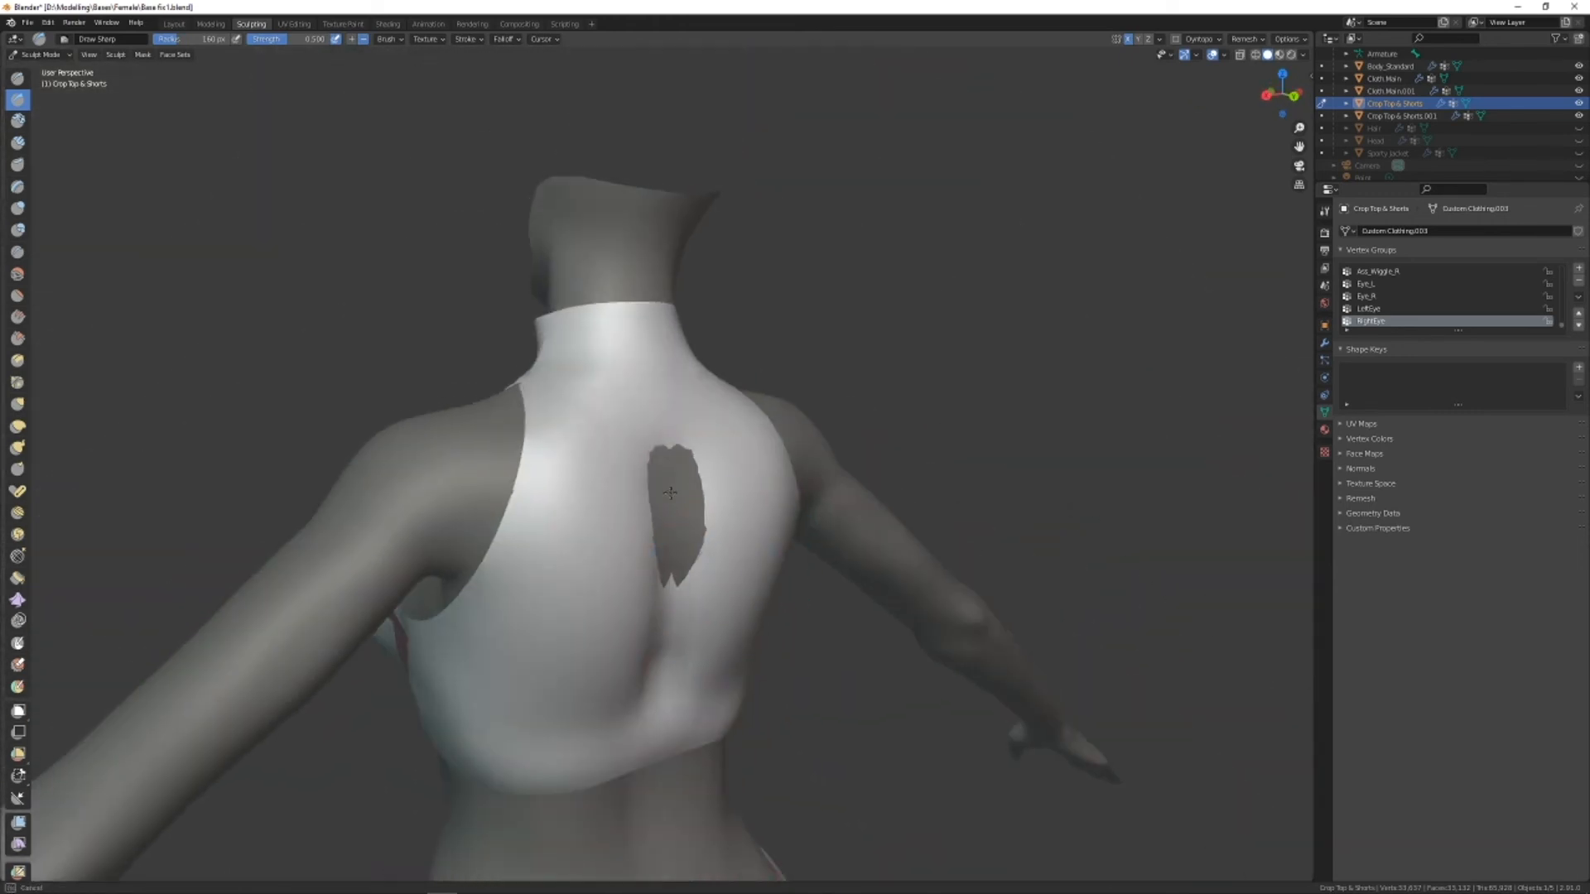
{"action": "left_click_drag", "start_coordinate": [680, 472], "coordinate": [704, 542]}
Nudge the crop top's side below the left armhole with Elastic Deform, and turn off X symmetry.
{"action": "left_click", "coordinate": [18, 425]}
{"action": "mouse_move", "coordinate": [398, 431]}
{"action": "middle_mouse_down"}
{"action": "mouse_move", "coordinate": [514, 530]}
{"action": "mouse_move", "coordinate": [555, 447]}
{"action": "mouse_move", "coordinate": [679, 488]}
{"action": "middle_mouse_up"}
{"action": "left_click_drag", "start_coordinate": [629, 555], "coordinate": [671, 575]}
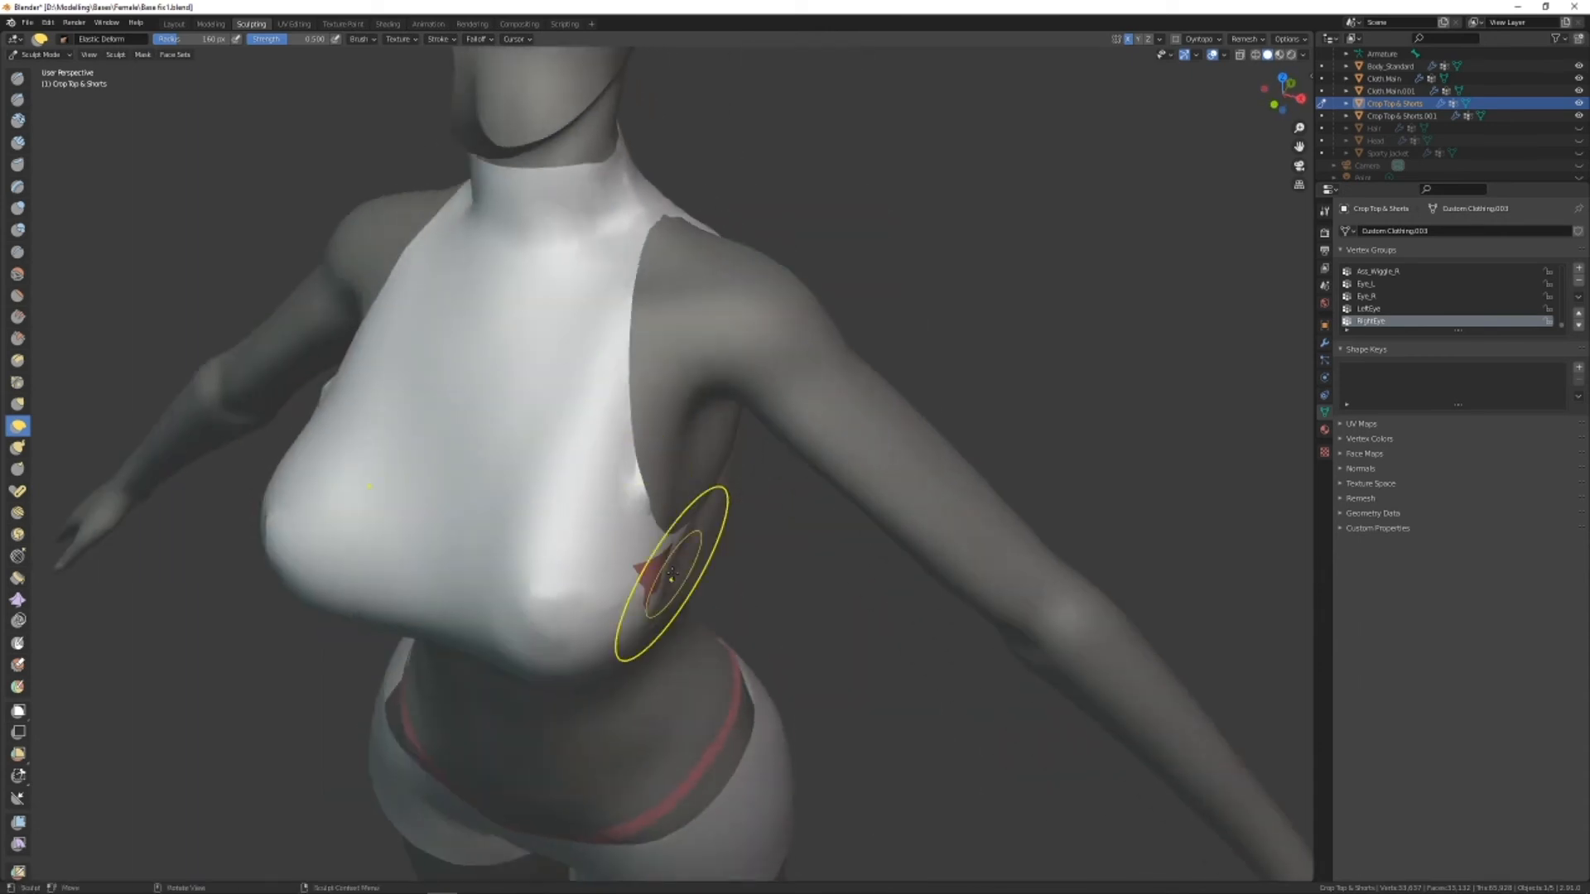
{"action": "mouse_move", "coordinate": [323, 551]}
{"action": "middle_mouse_down"}
{"action": "mouse_move", "coordinate": [478, 515]}
{"action": "mouse_move", "coordinate": [1130, 47]}
{"action": "middle_mouse_up"}
{"action": "mouse_move", "coordinate": [692, 553]}
{"action": "middle_mouse_down"}
{"action": "mouse_move", "coordinate": [685, 568]}
{"action": "mouse_move", "coordinate": [732, 564]}
{"action": "mouse_move", "coordinate": [704, 596]}
{"action": "middle_mouse_up"}
{"action": "key", "text": "f"}
{"action": "left_click", "coordinate": [674, 523]}
Check the crop top's collar and switch to the Layout workspace with the avatar's back in view.
{"action": "scroll", "coordinate": [728, 533], "scroll_direction": "down", "scroll_amount": 5}
{"action": "scroll", "coordinate": [579, 461], "scroll_direction": "up", "scroll_amount": 7}
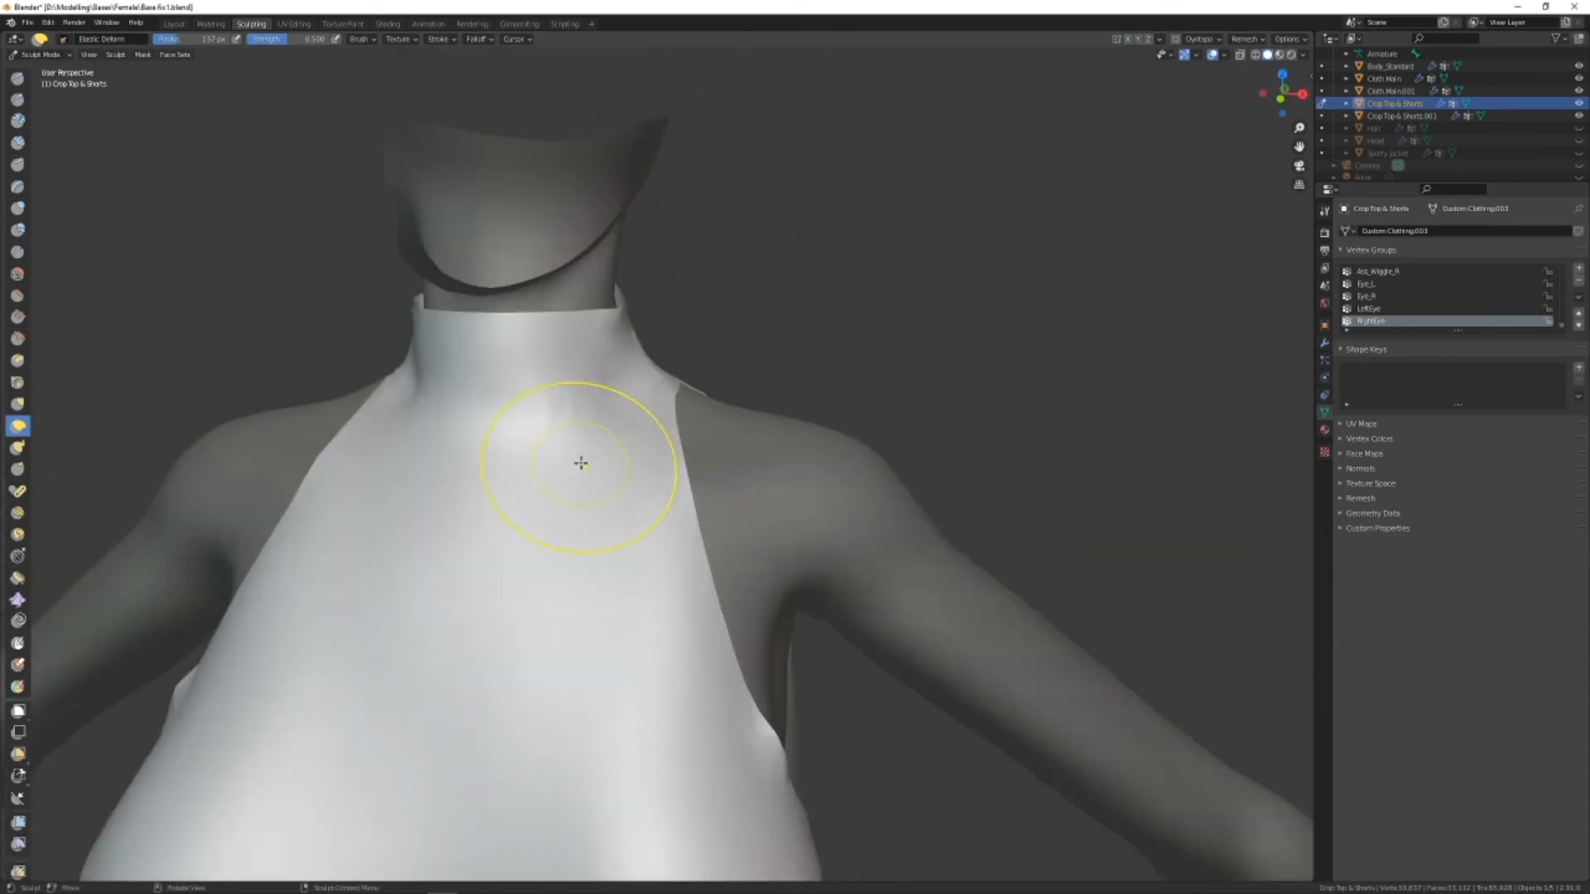
{"action": "mouse_move", "coordinate": [434, 497]}
{"action": "middle_mouse_down"}
{"action": "mouse_move", "coordinate": [563, 535]}
{"action": "mouse_move", "coordinate": [542, 571]}
{"action": "mouse_move", "coordinate": [671, 536]}
{"action": "mouse_move", "coordinate": [745, 609]}
{"action": "mouse_move", "coordinate": [699, 515]}
{"action": "mouse_move", "coordinate": [745, 507]}
{"action": "middle_mouse_up"}
{"action": "scroll", "coordinate": [671, 536], "scroll_direction": "down", "scroll_amount": 4}
{"action": "scroll", "coordinate": [729, 507], "scroll_direction": "down", "scroll_amount": 3}
{"action": "left_click", "coordinate": [172, 24]}
{"action": "mouse_move", "coordinate": [580, 298]}
{"action": "middle_mouse_down"}
{"action": "mouse_move", "coordinate": [973, 351]}
{"action": "mouse_move", "coordinate": [816, 384]}
{"action": "middle_mouse_up"}
{"action": "key", "text": "Tab"}
{"action": "key", "text": "Tab"}
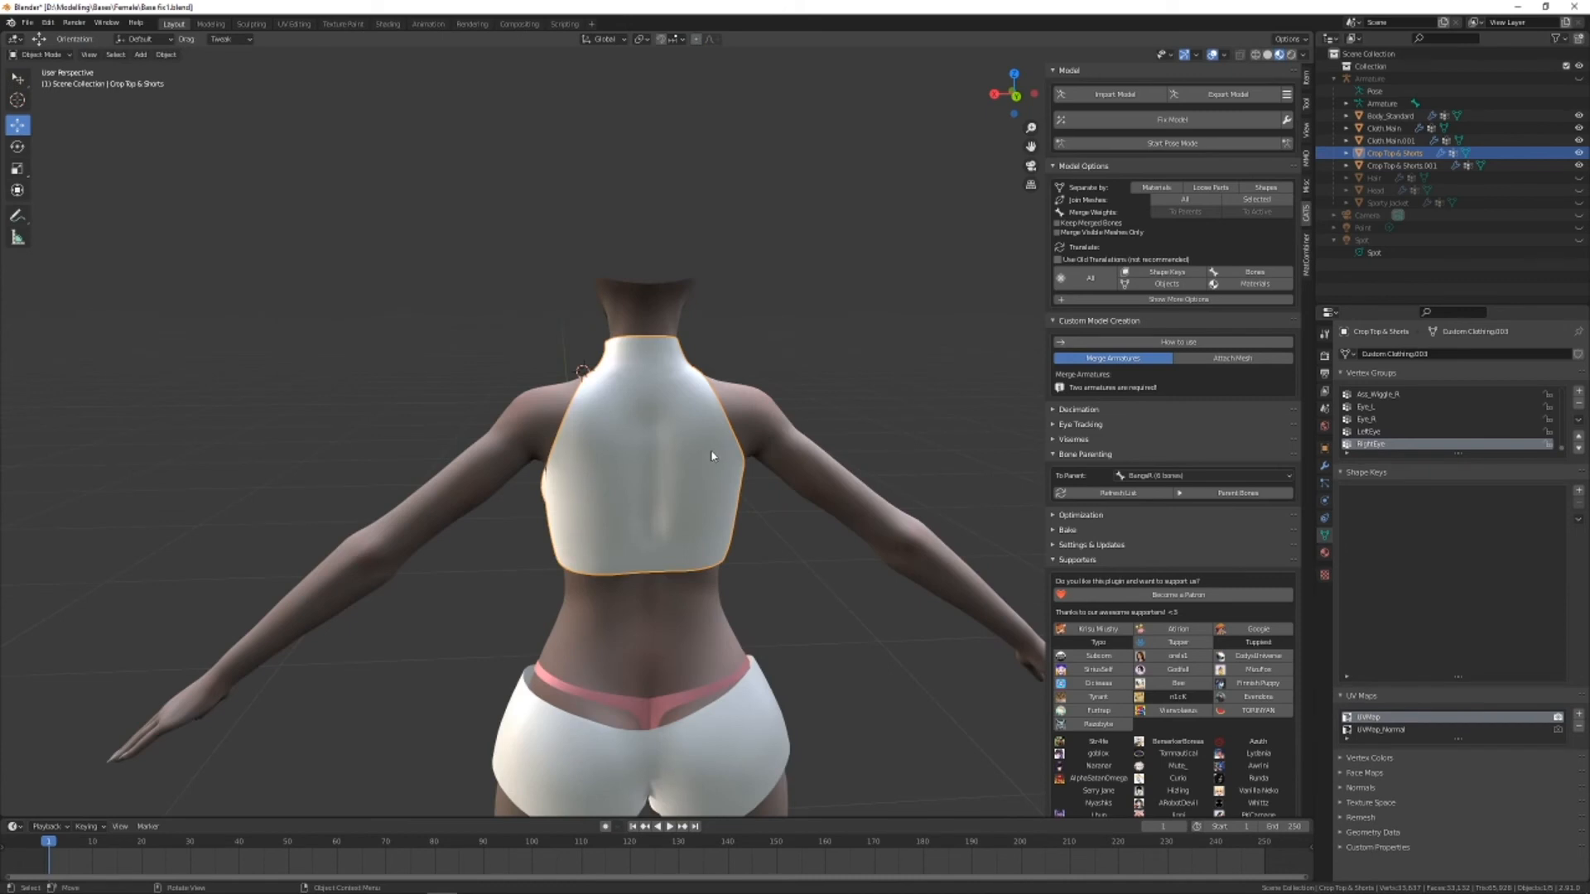
Examine the crop top's fit from front and back, and open its mesh in Edit Mode.
{"action": "scroll", "coordinate": [728, 450], "scroll_direction": "down", "scroll_amount": 3}
{"action": "scroll", "coordinate": [769, 442], "scroll_direction": "up", "scroll_amount": 2}
{"action": "middle_click_drag", "start_coordinate": [769, 442], "coordinate": [1058, 455]}
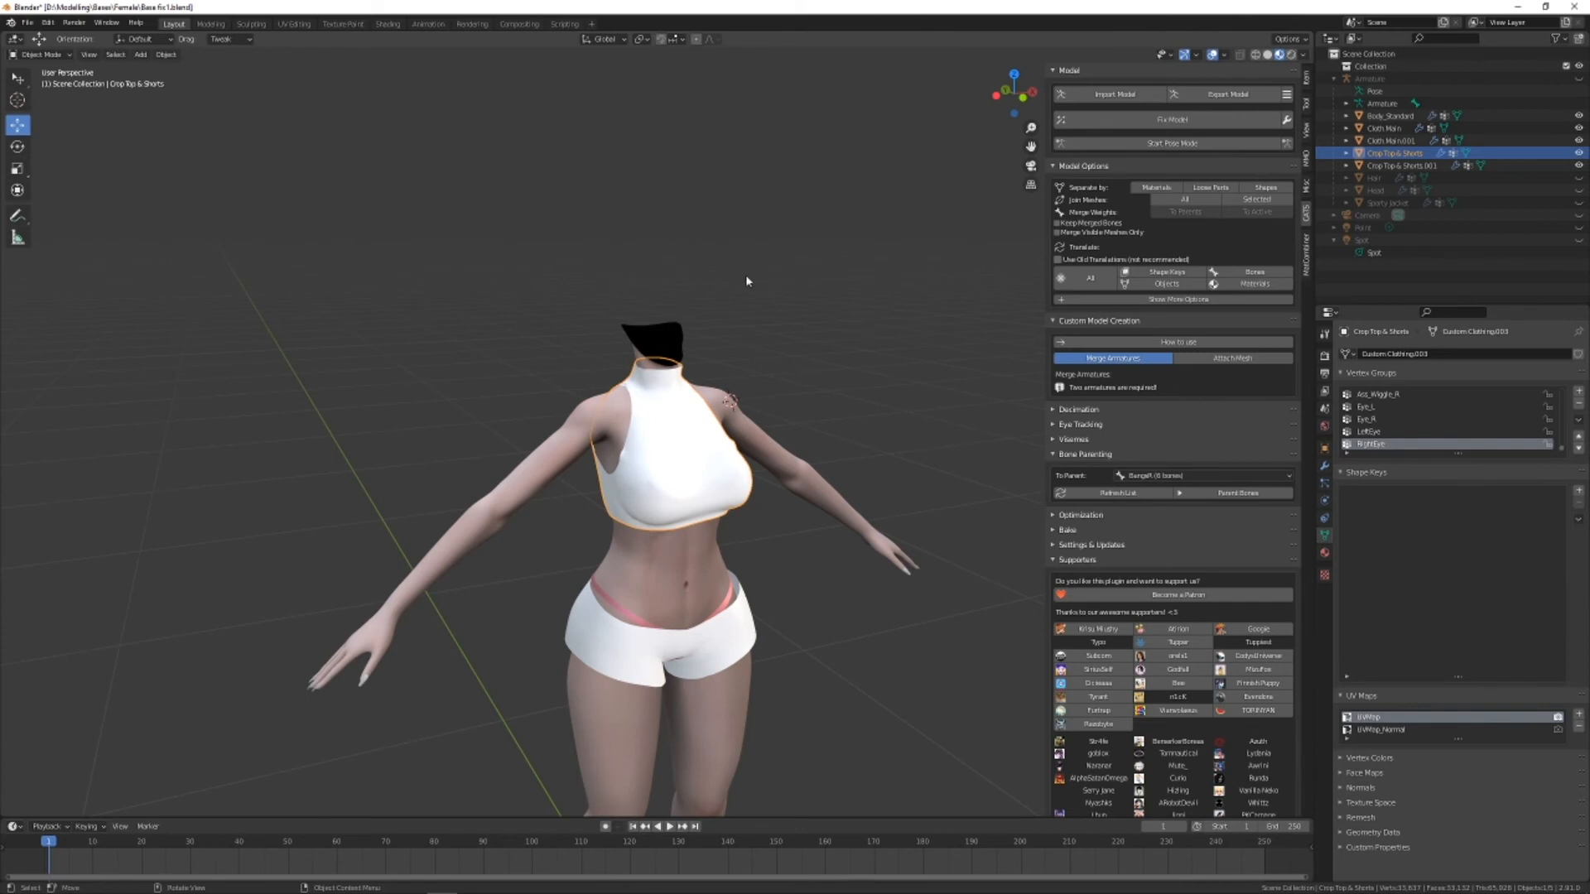
{"action": "middle_click_drag", "start_coordinate": [270, 592], "coordinate": [607, 499]}
{"action": "scroll", "coordinate": [552, 489], "scroll_direction": "up", "scroll_amount": 5}
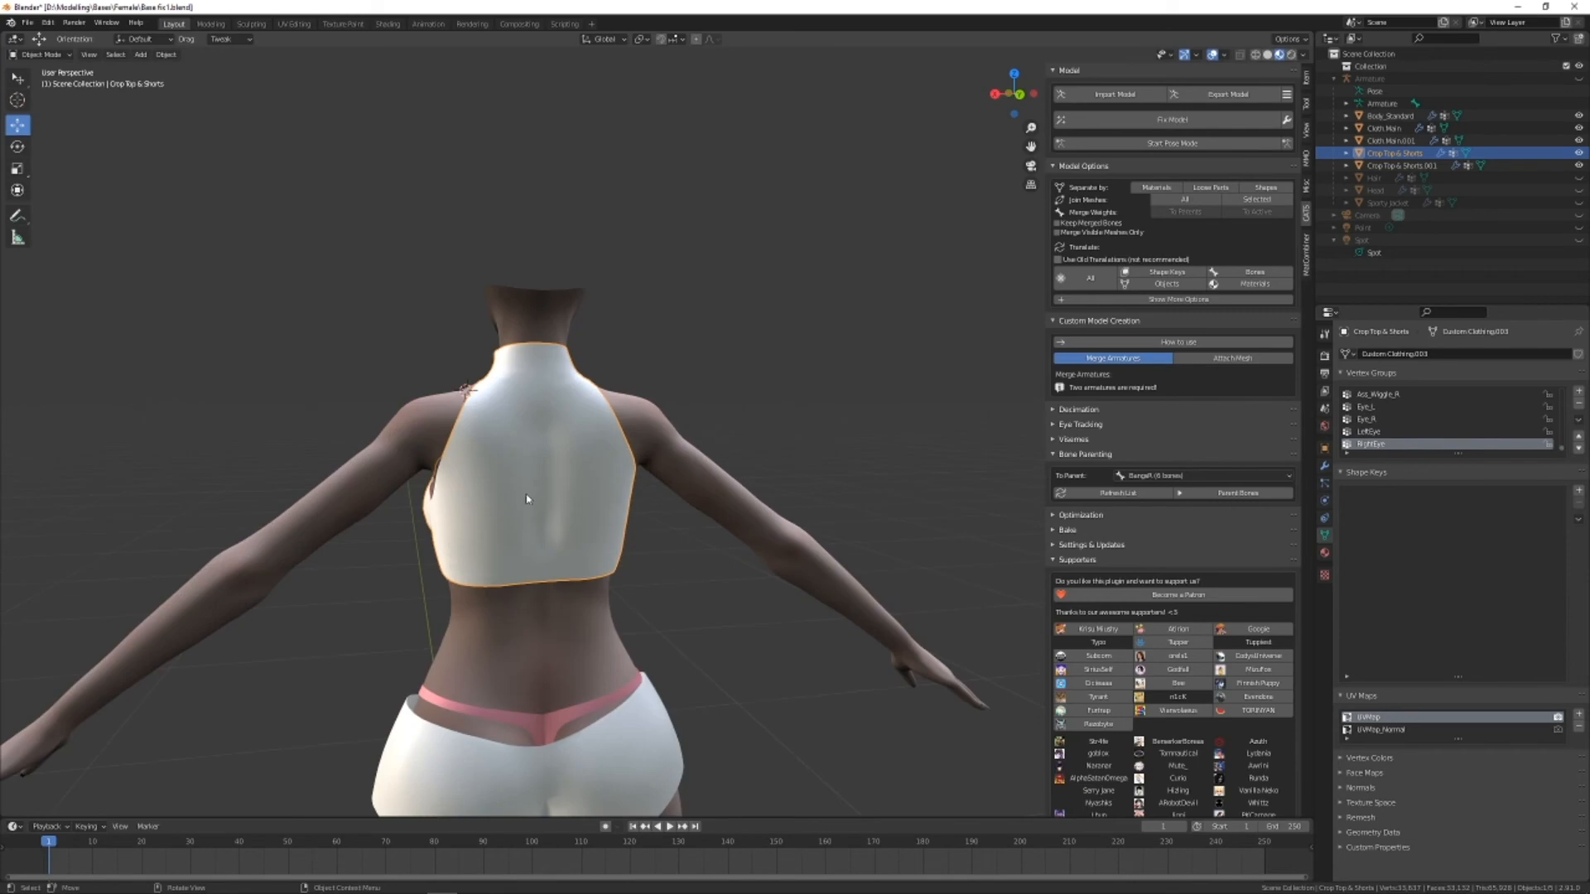
{"action": "middle_click_drag", "start_coordinate": [813, 487], "coordinate": [759, 481]}
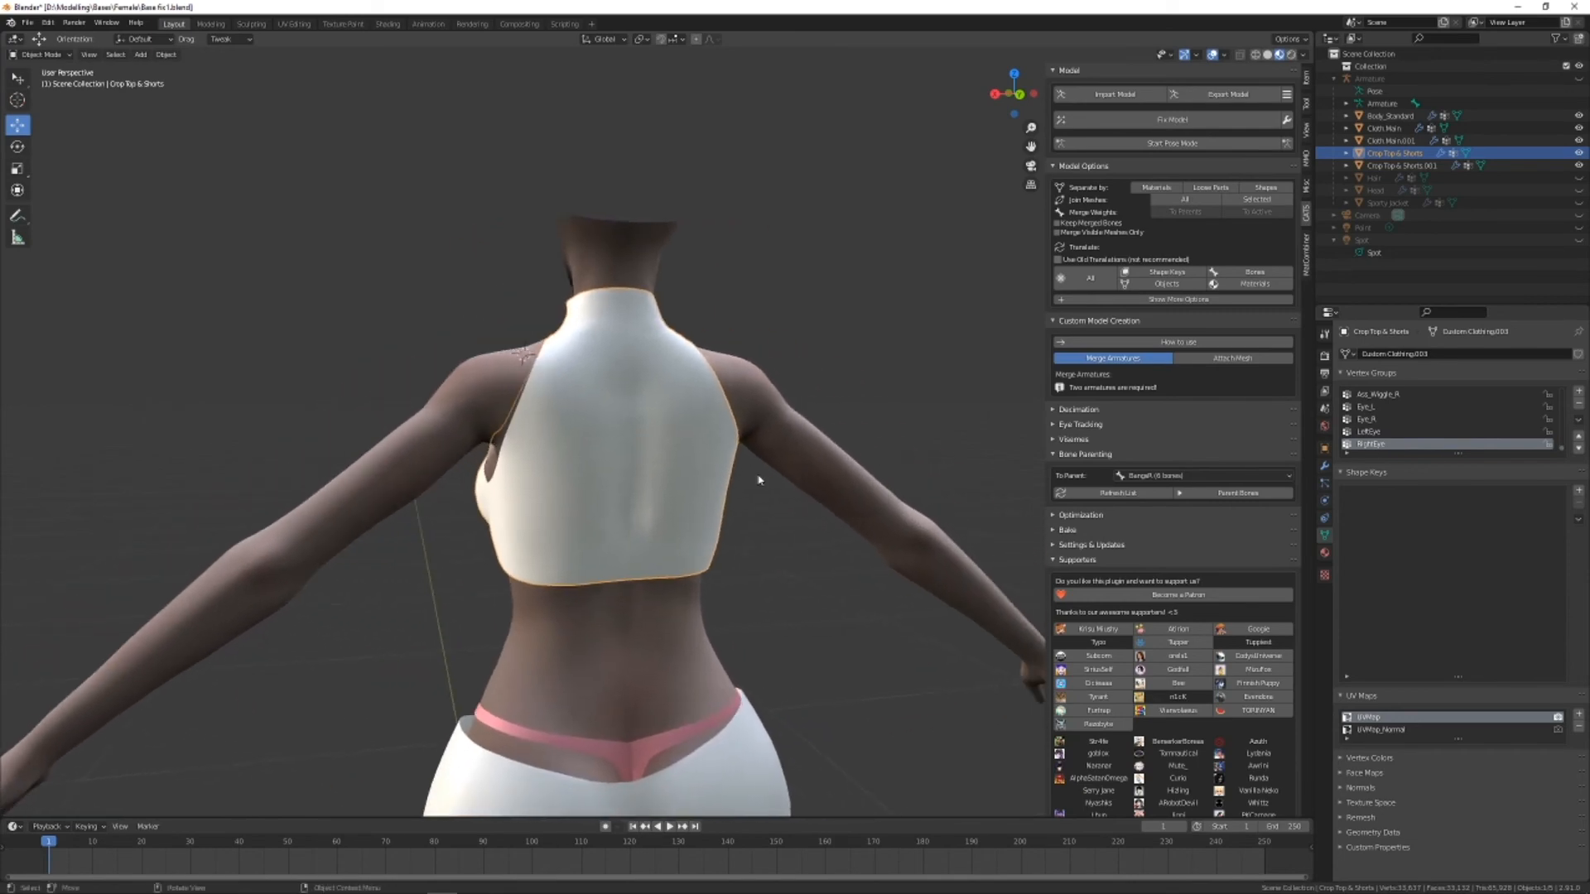
{"action": "scroll", "coordinate": [648, 415], "scroll_direction": "up", "scroll_amount": 3}
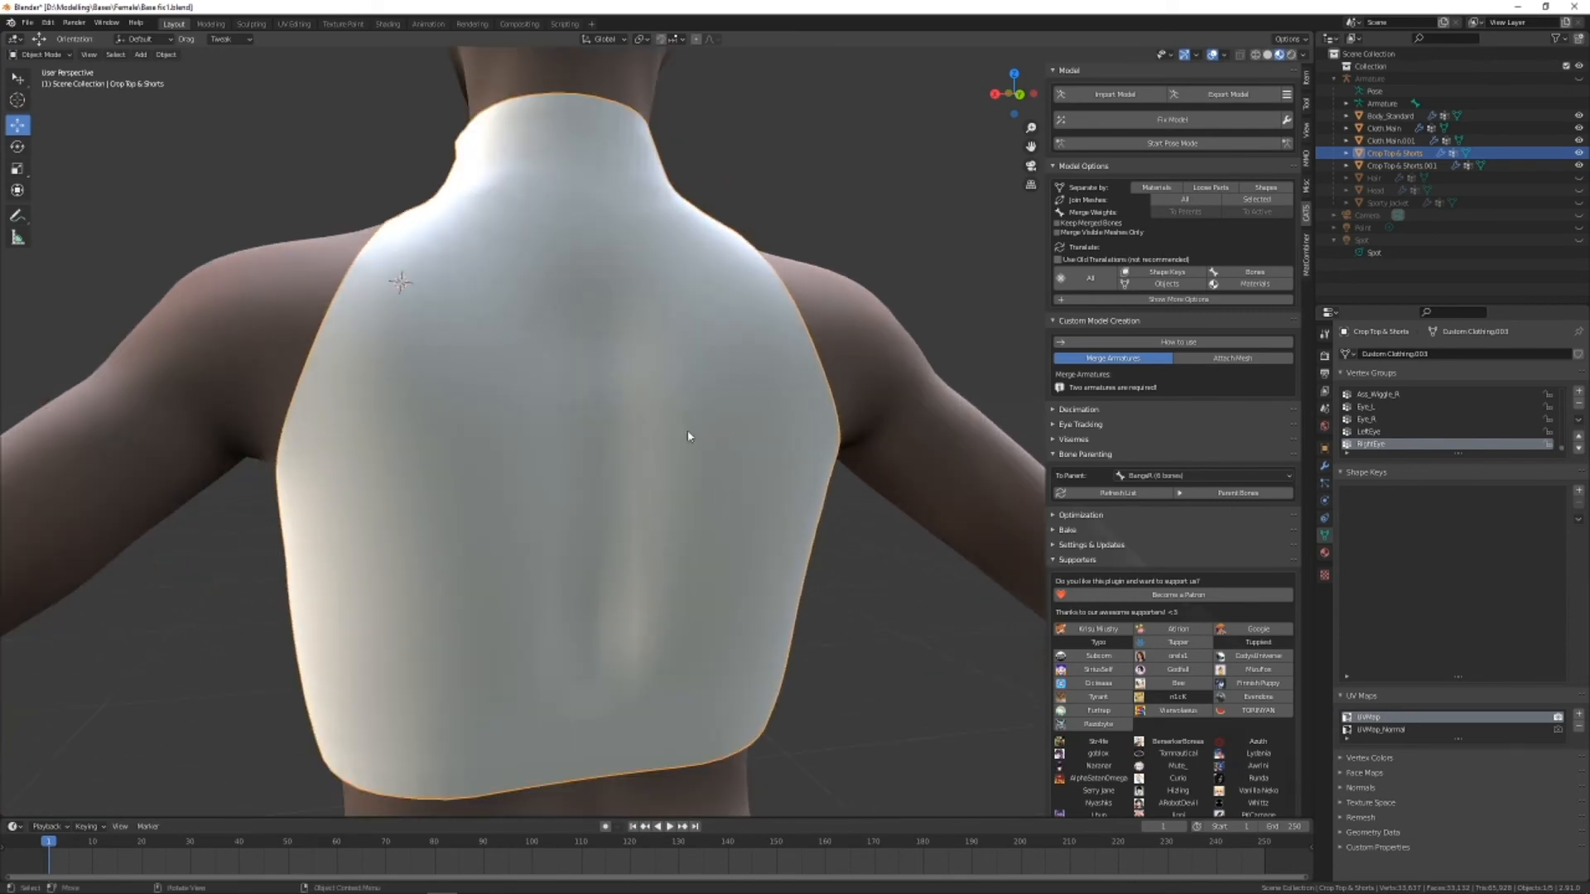
{"action": "key", "text": "Tab"}
{"action": "scroll", "coordinate": [624, 525], "scroll_direction": "up", "scroll_amount": 1}
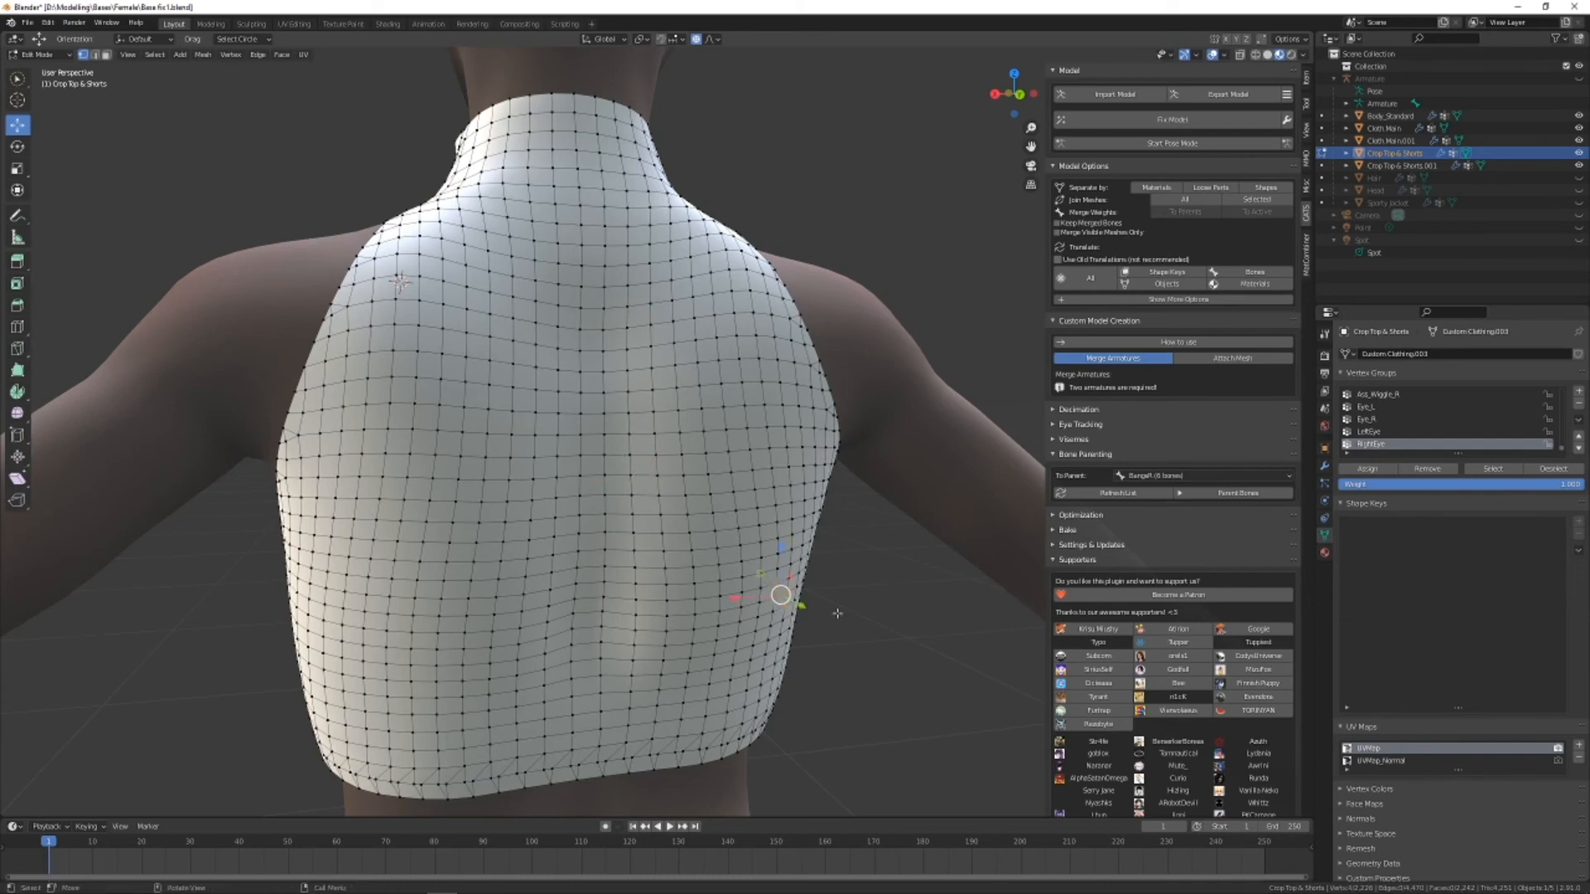
Try moving the crop top's right side edge outward along X with proportional size 0.05, and undo the move.
{"action": "key", "text": "g"}
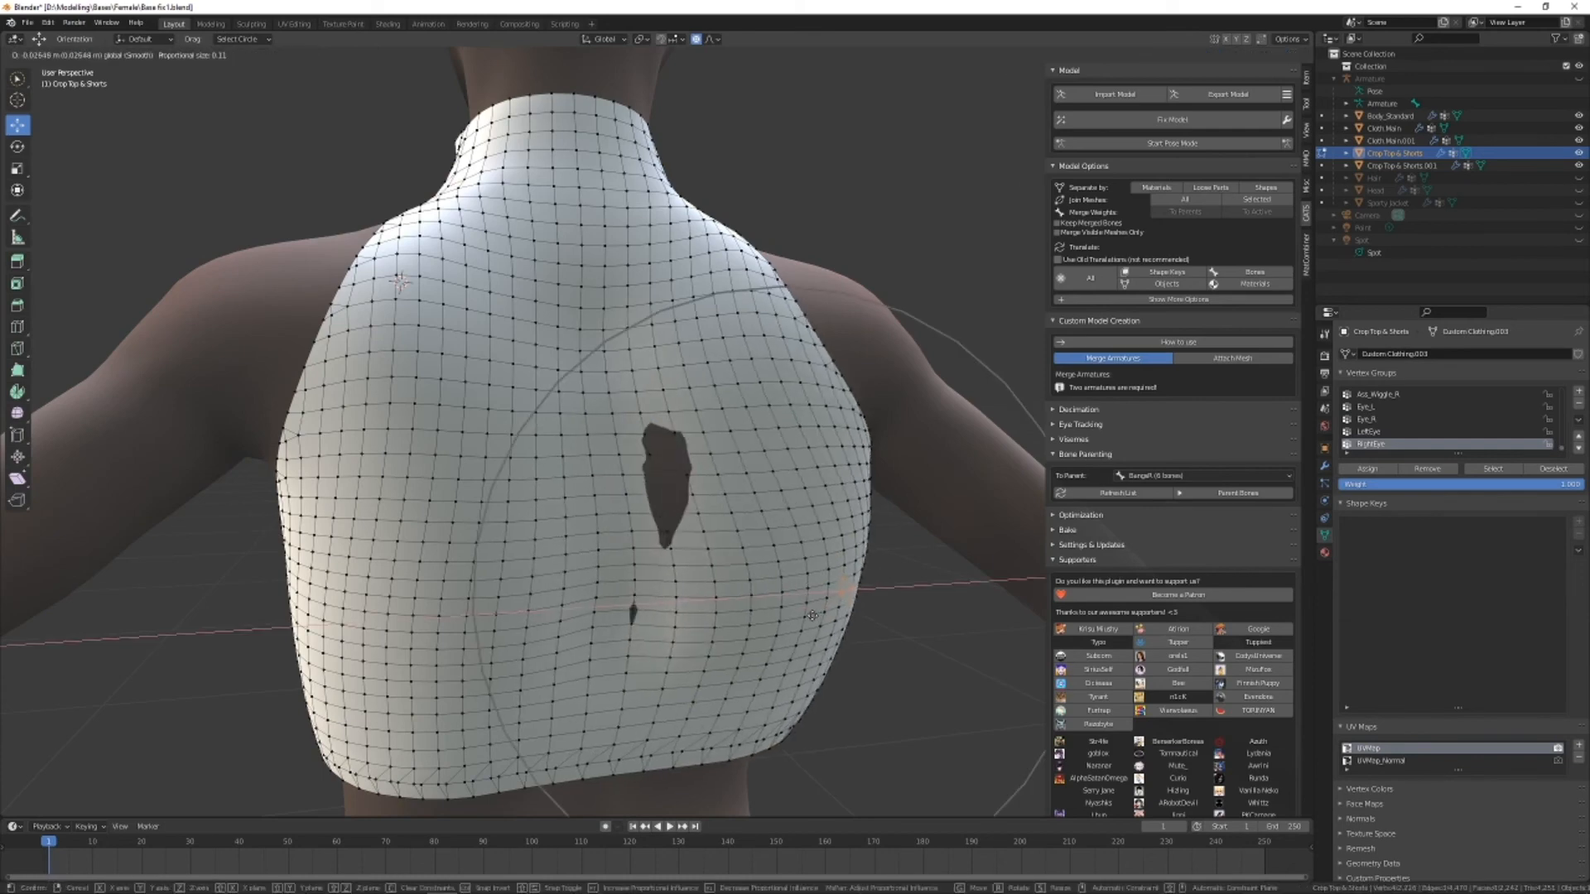
{"action": "scroll", "coordinate": [782, 658], "scroll_direction": "up", "scroll_amount": 12}
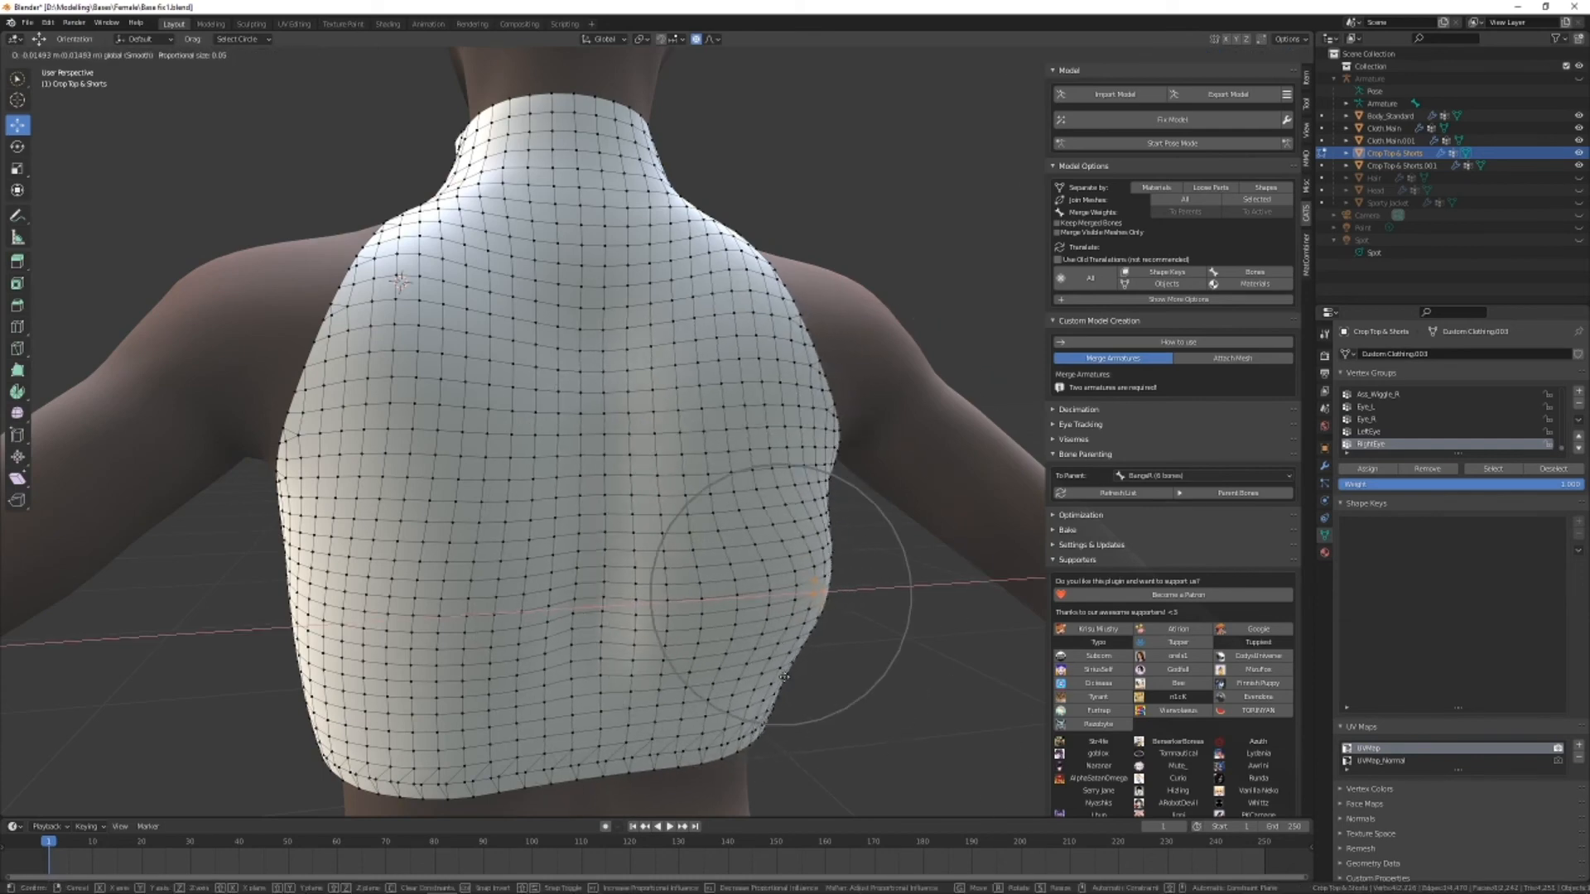
{"action": "left_click", "coordinate": [821, 707]}
{"action": "middle_click_drag", "start_coordinate": [706, 658], "coordinate": [648, 636]}
{"action": "key", "text": "ctrl+z"}
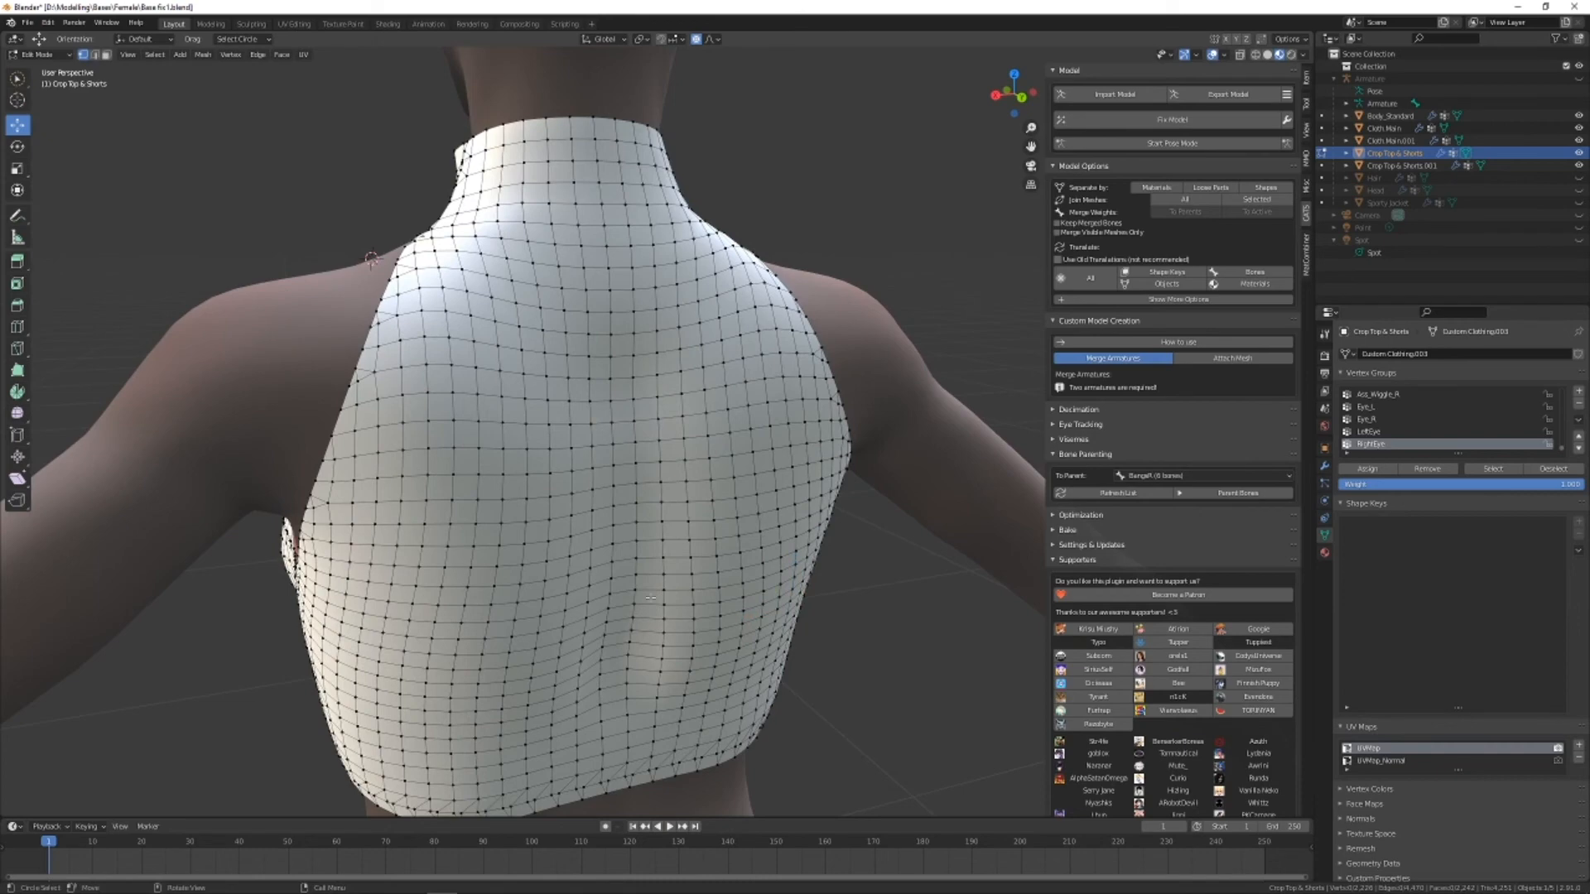
{"action": "key", "text": "g"}
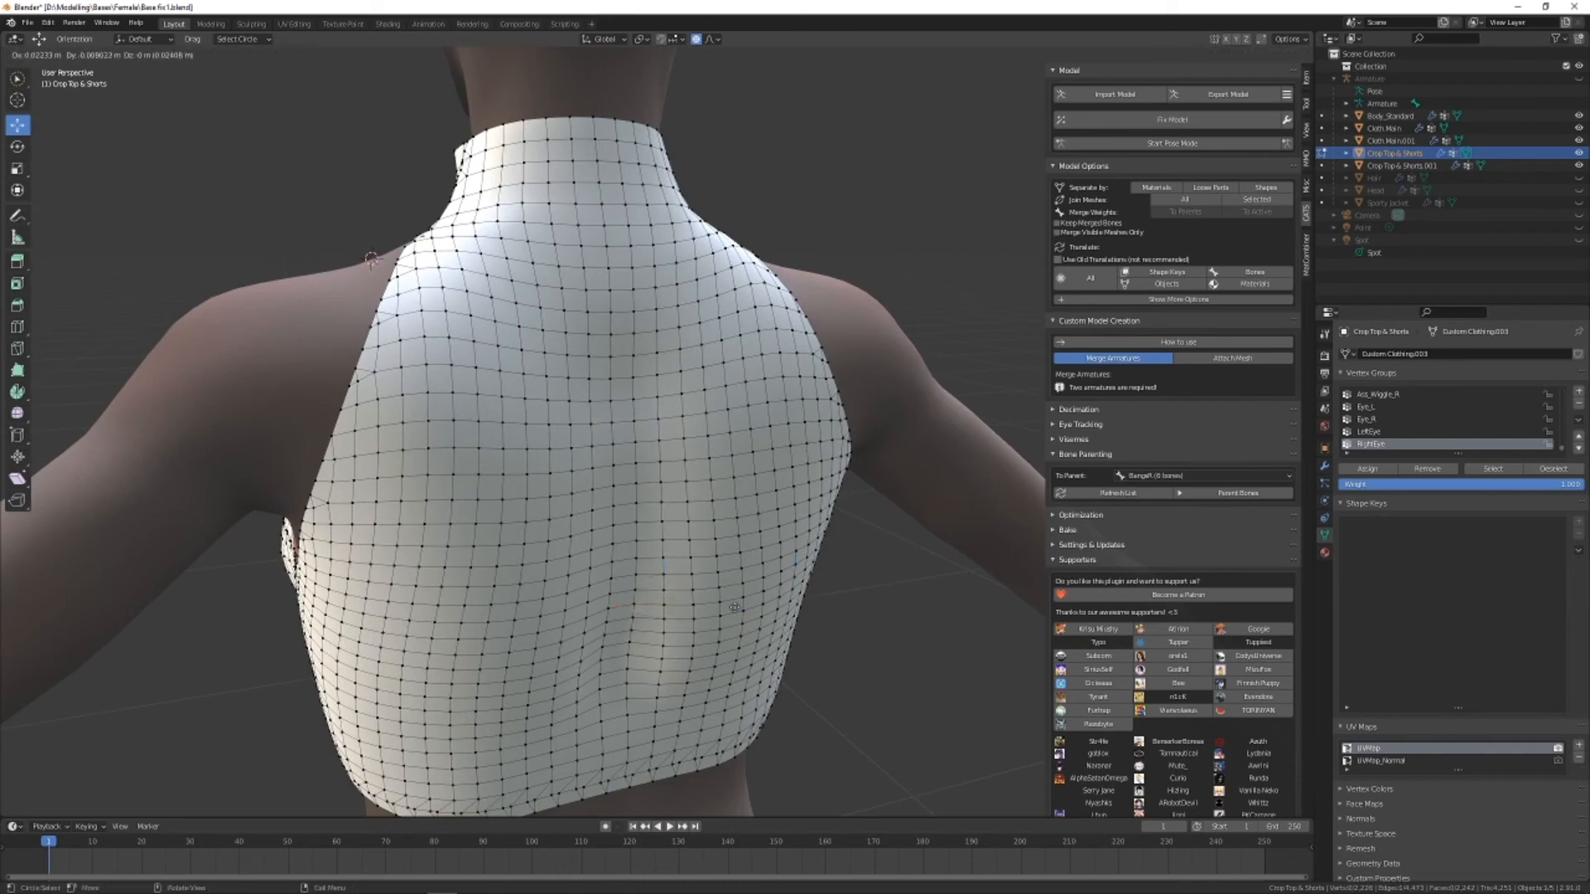
{"action": "left_click", "coordinate": [689, 629]}
{"action": "key", "text": "ctrl+z"}
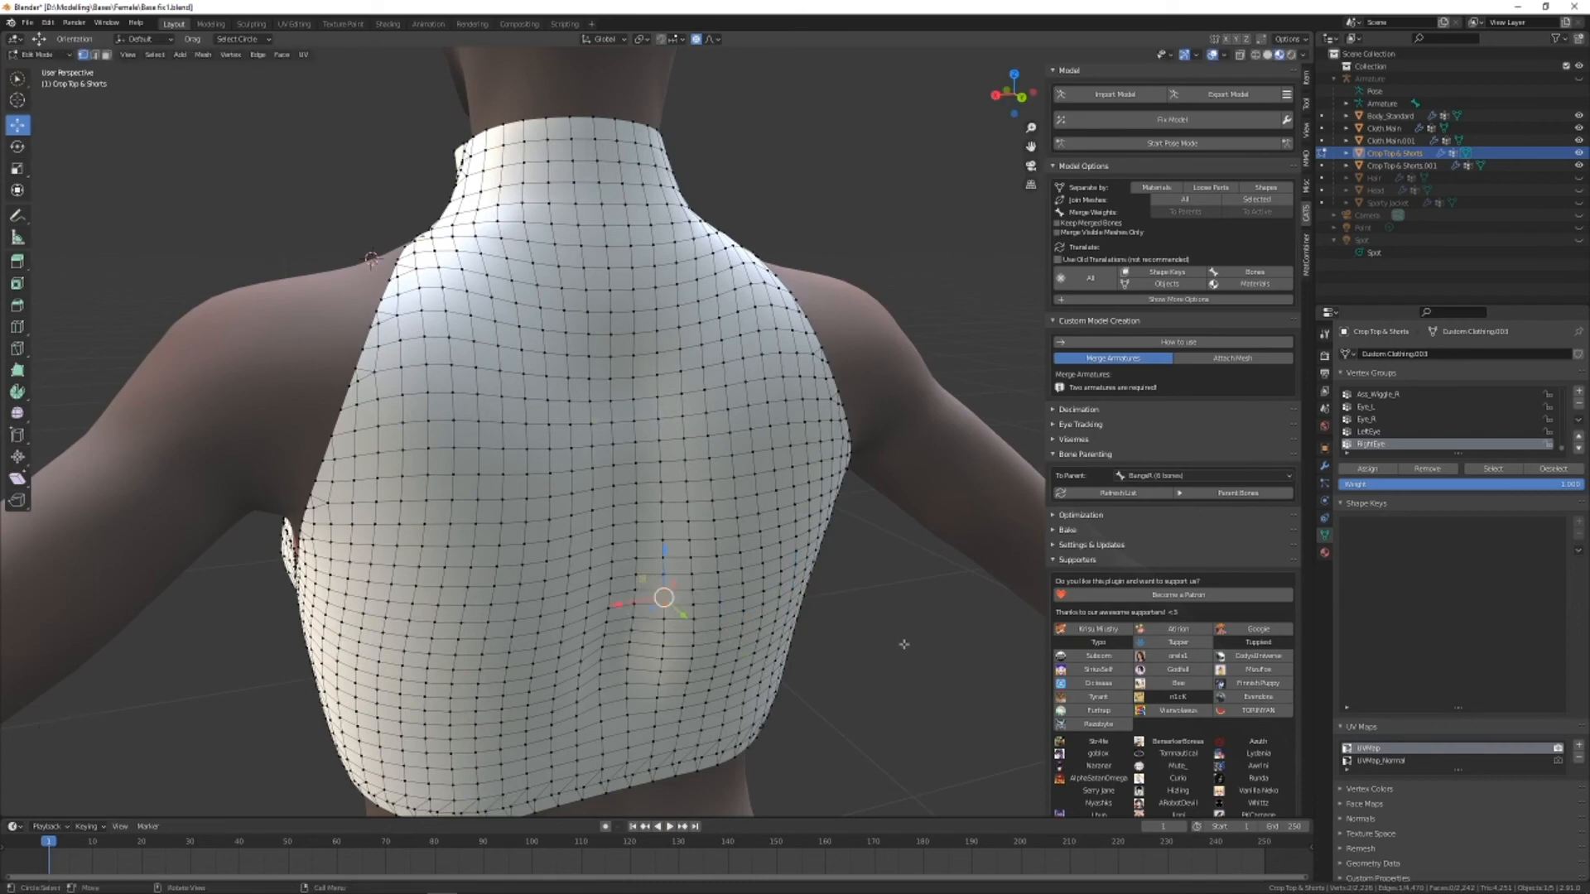
Circle-select the uneven vertical strip of vertices on the crop top's mid-back and smooth it with the Smooth tool by about 1.7.
{"action": "key", "text": "c"}
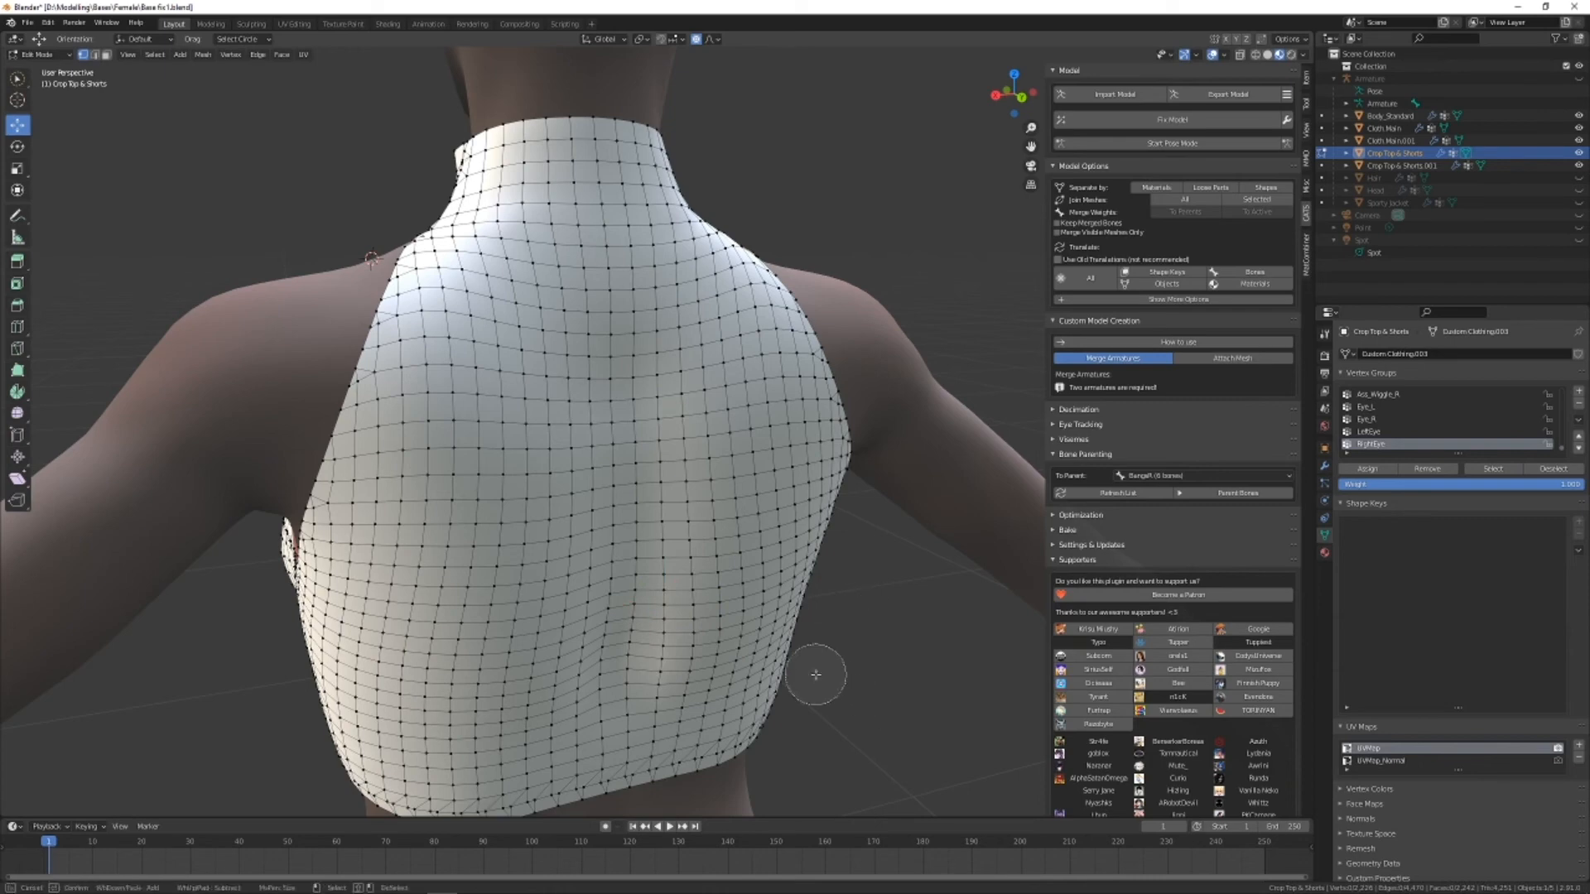
{"action": "scroll", "coordinate": [820, 654], "scroll_direction": "down", "scroll_amount": 5}
{"action": "scroll", "coordinate": [841, 634], "scroll_direction": "up", "scroll_amount": 5}
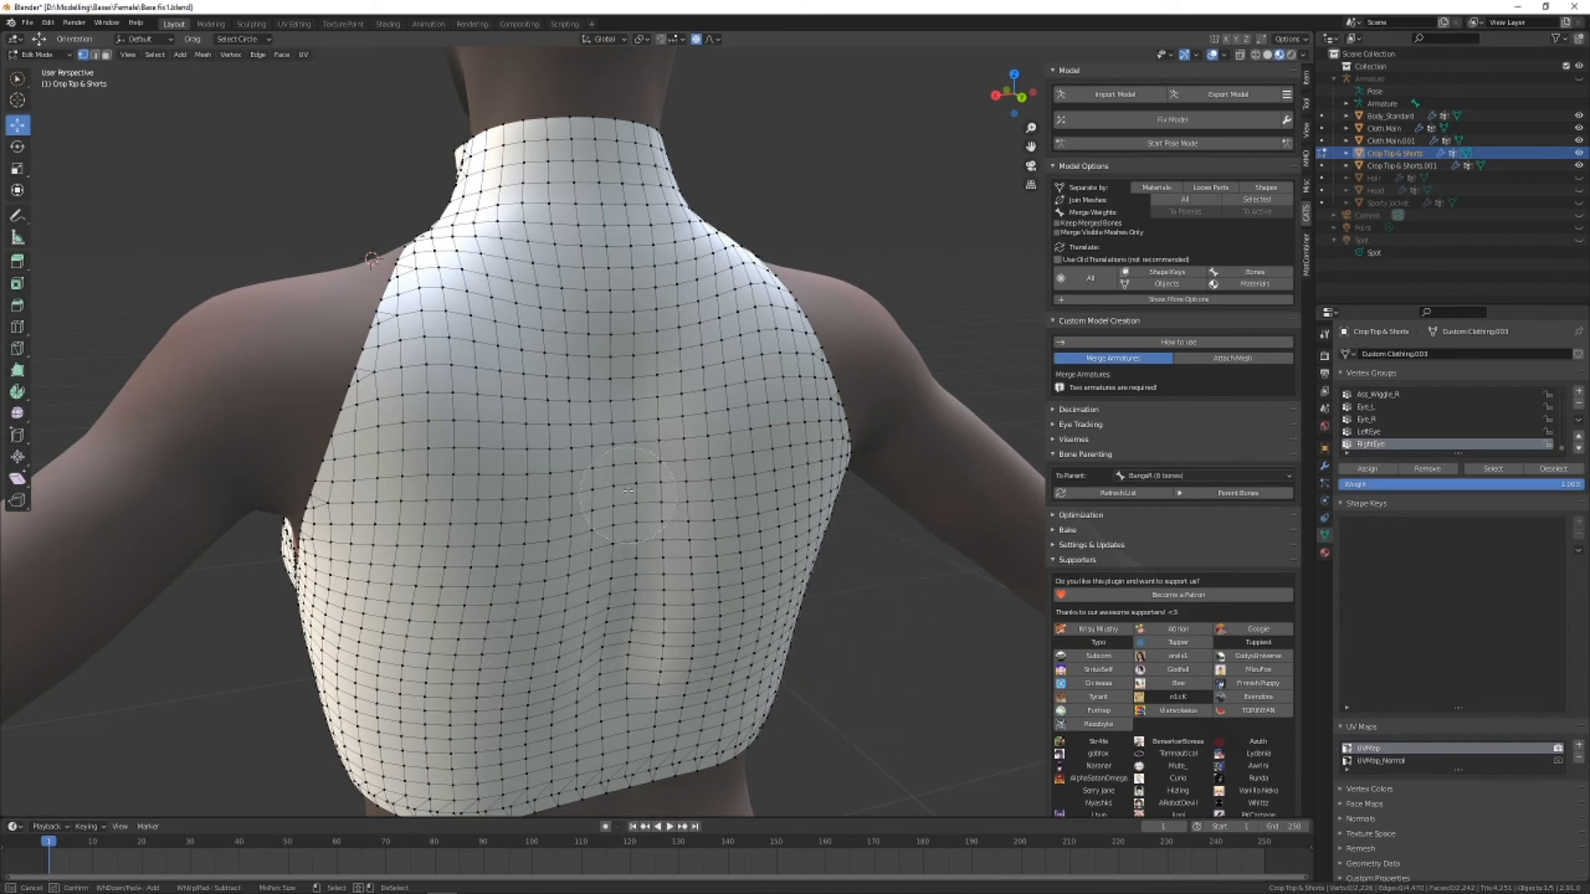
{"action": "mouse_move", "coordinate": [646, 489]}
{"action": "left_mouse_down"}
{"action": "mouse_move", "coordinate": [654, 646]}
{"action": "mouse_move", "coordinate": [584, 629]}
{"action": "mouse_move", "coordinate": [613, 492]}
{"action": "left_mouse_up"}
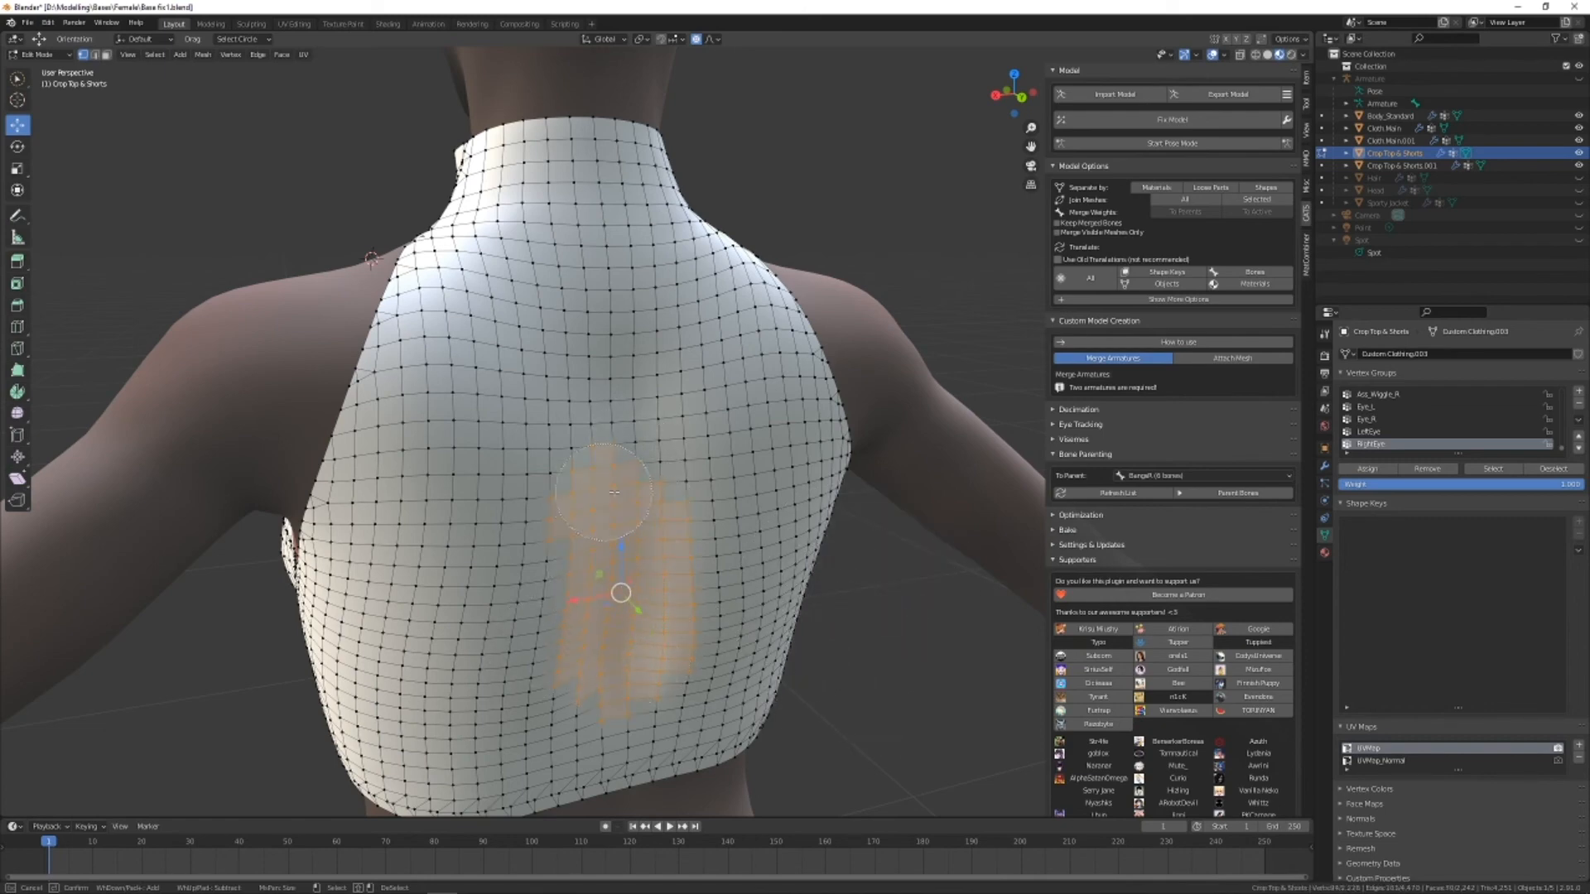
{"action": "mouse_move", "coordinate": [609, 615]}
{"action": "left_mouse_down"}
{"action": "mouse_move", "coordinate": [572, 589]}
{"action": "mouse_move", "coordinate": [588, 694]}
{"action": "left_mouse_up"}
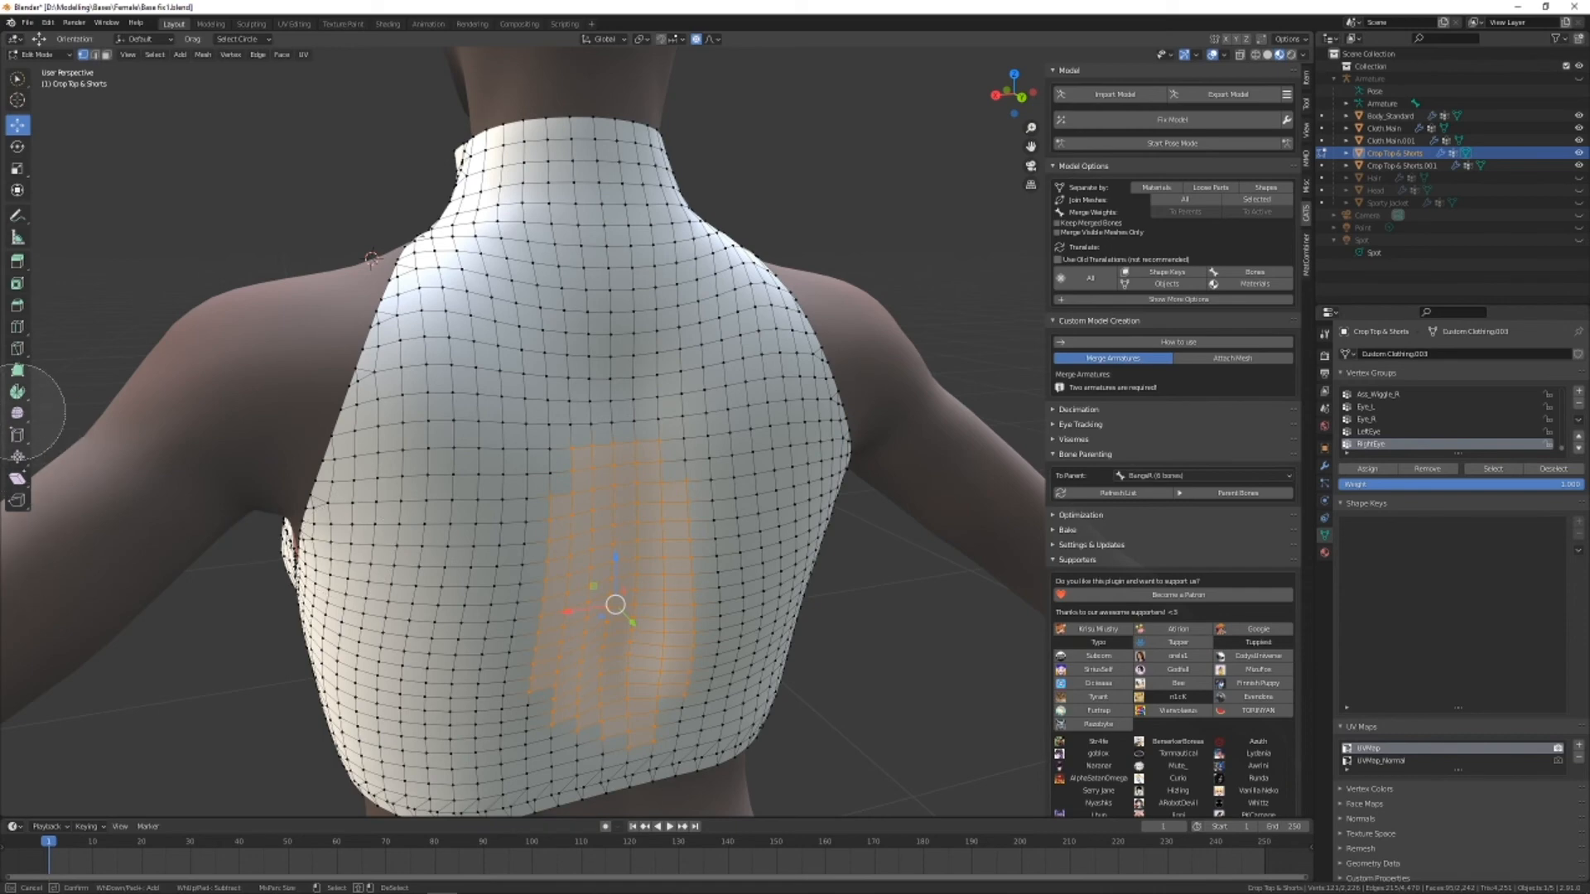
{"action": "key", "text": "Escape"}
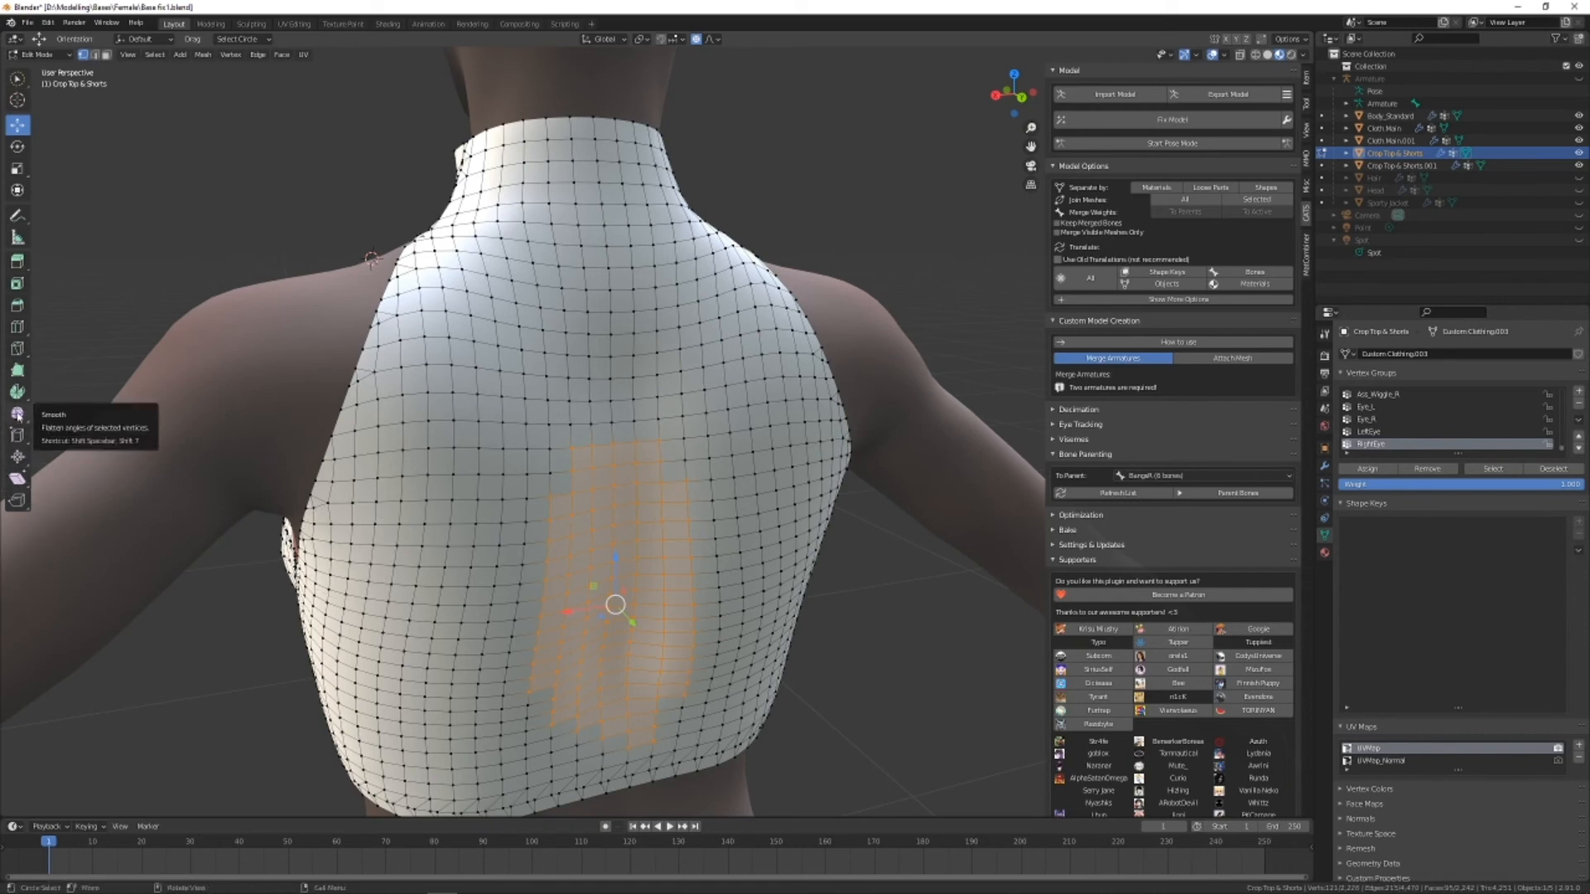
{"action": "left_click", "coordinate": [17, 415]}
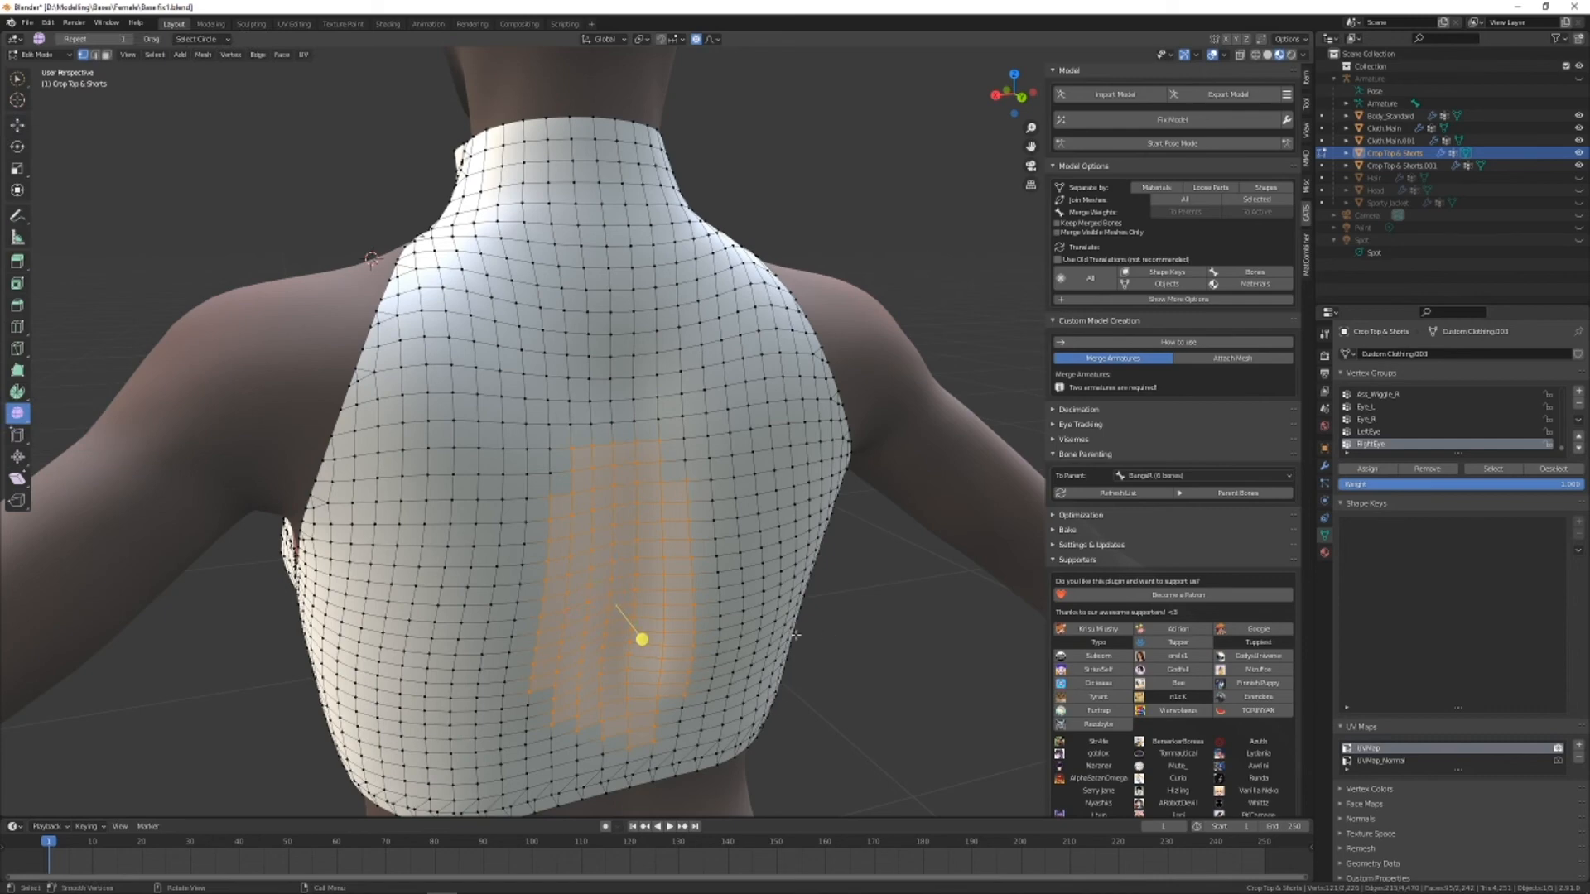
{"action": "middle_click_drag", "start_coordinate": [796, 635], "coordinate": [811, 525]}
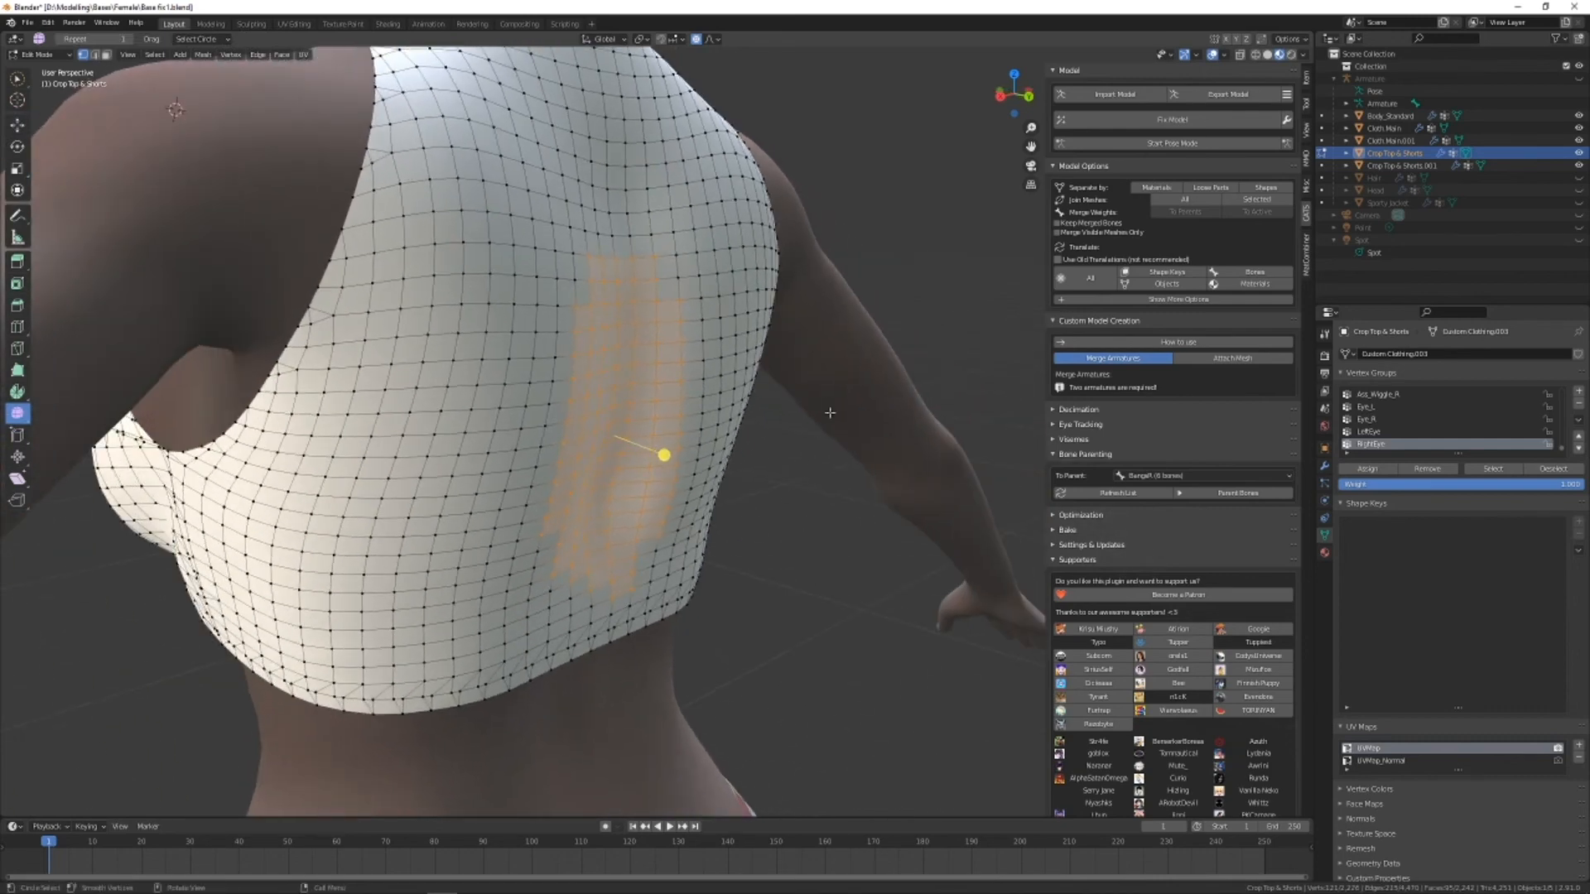
{"action": "key", "text": "KP_Decimal"}
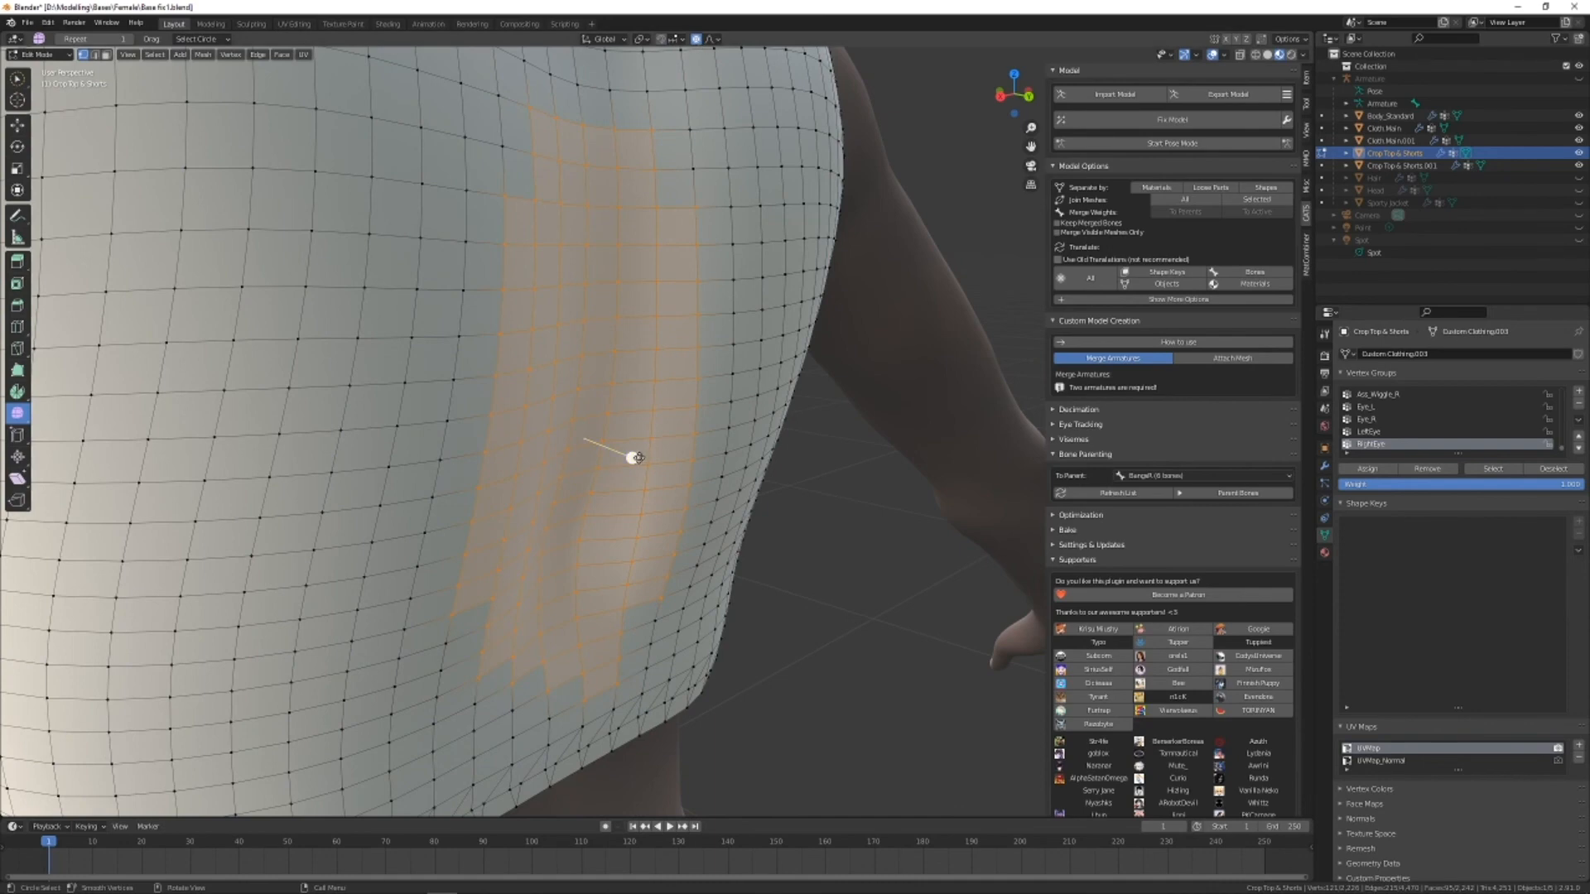
{"action": "left_click_drag", "start_coordinate": [637, 458], "coordinate": [635, 475]}
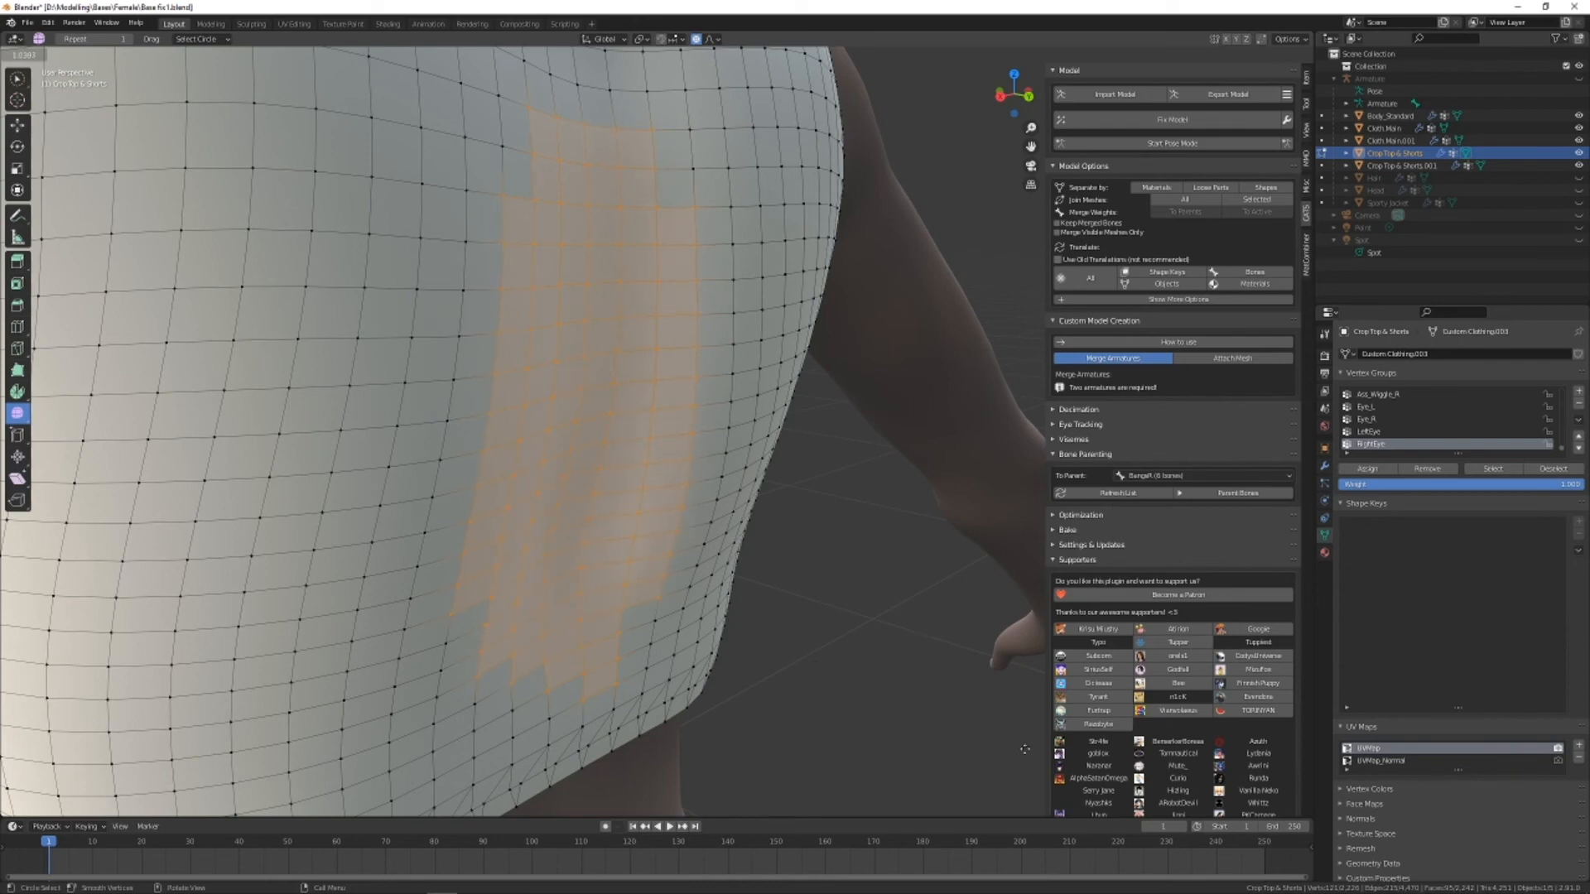
{"action": "left_click_drag", "start_coordinate": [1213, 827], "coordinate": [1212, 826]}
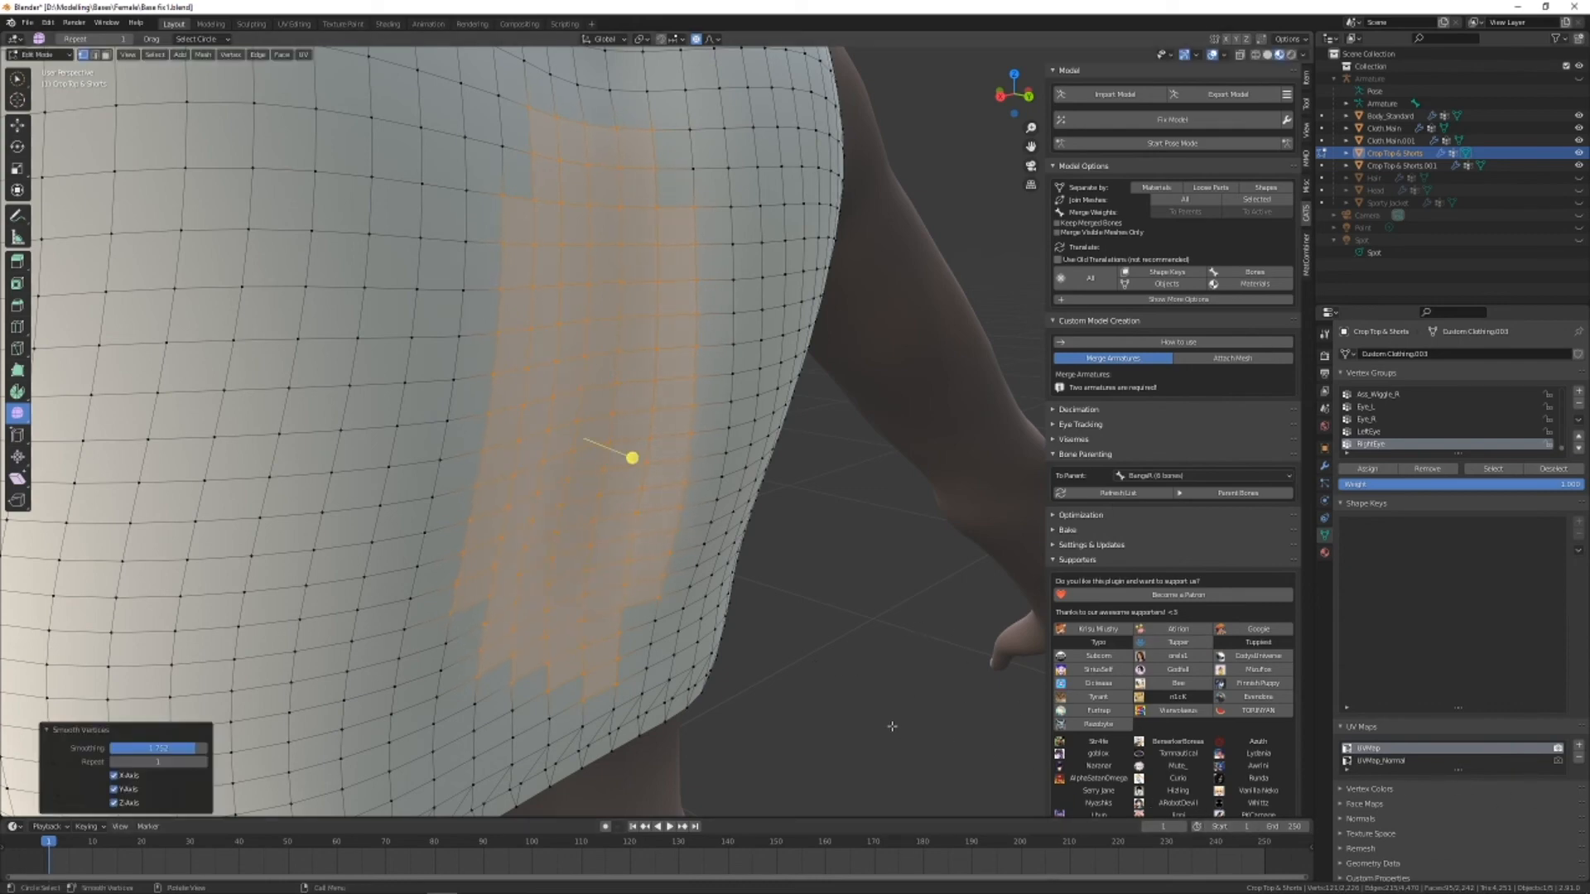
{"action": "left_click", "coordinate": [882, 713]}
Smooth a round patch of vertices on the crop top's upper back by about 2.4, and return to Object Mode.
{"action": "scroll", "coordinate": [886, 710], "scroll_direction": "down", "scroll_amount": 6}
{"action": "middle_click_drag", "start_coordinate": [822, 679], "coordinate": [696, 319]}
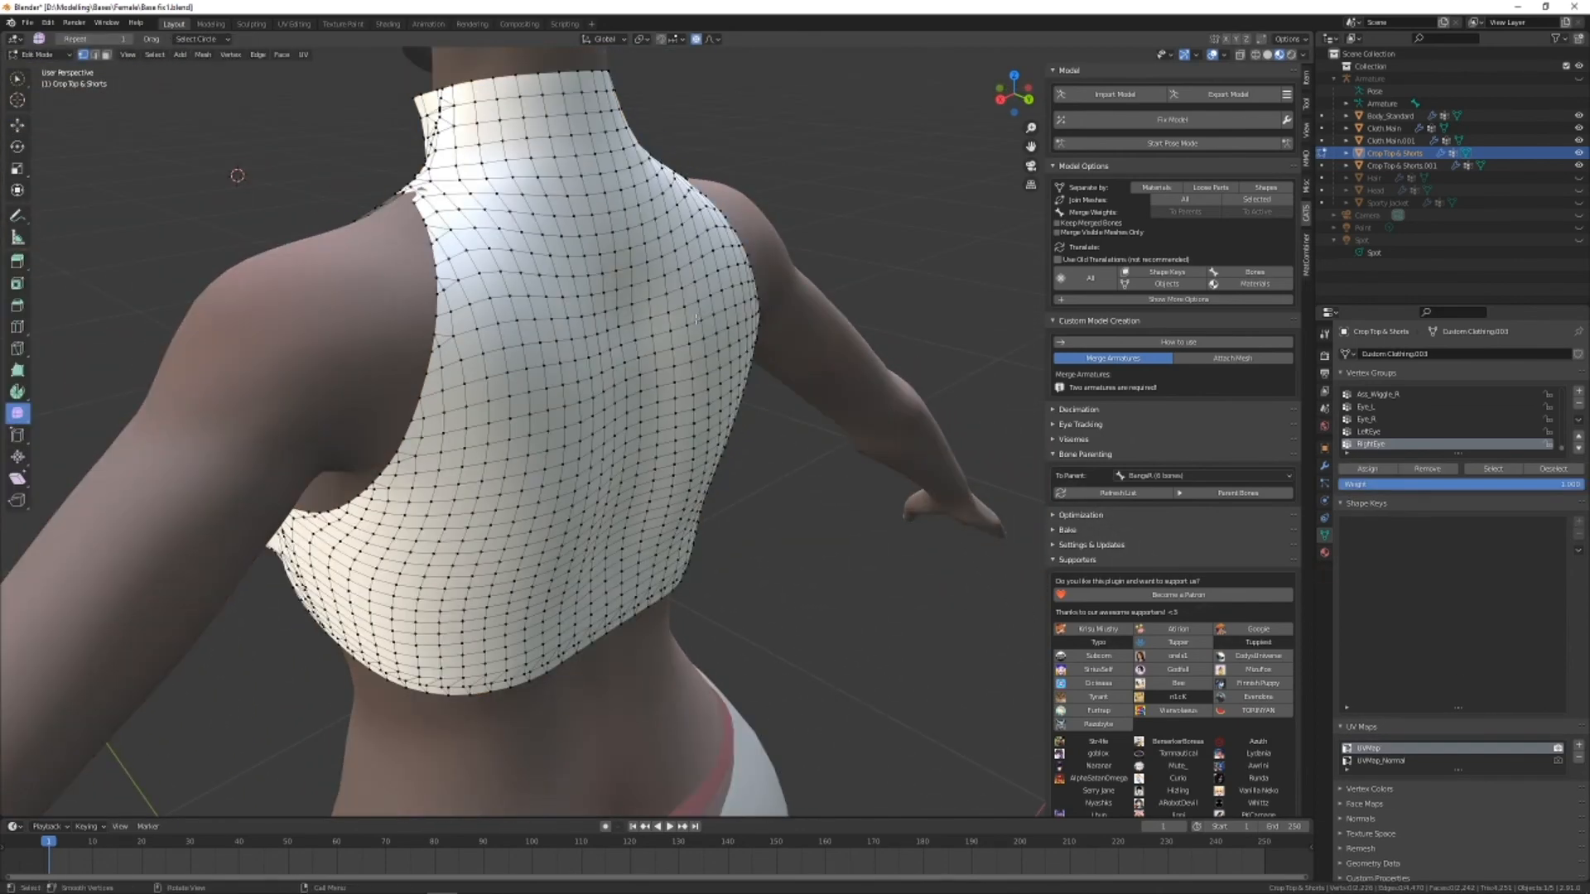
{"action": "left_click", "coordinate": [633, 313]}
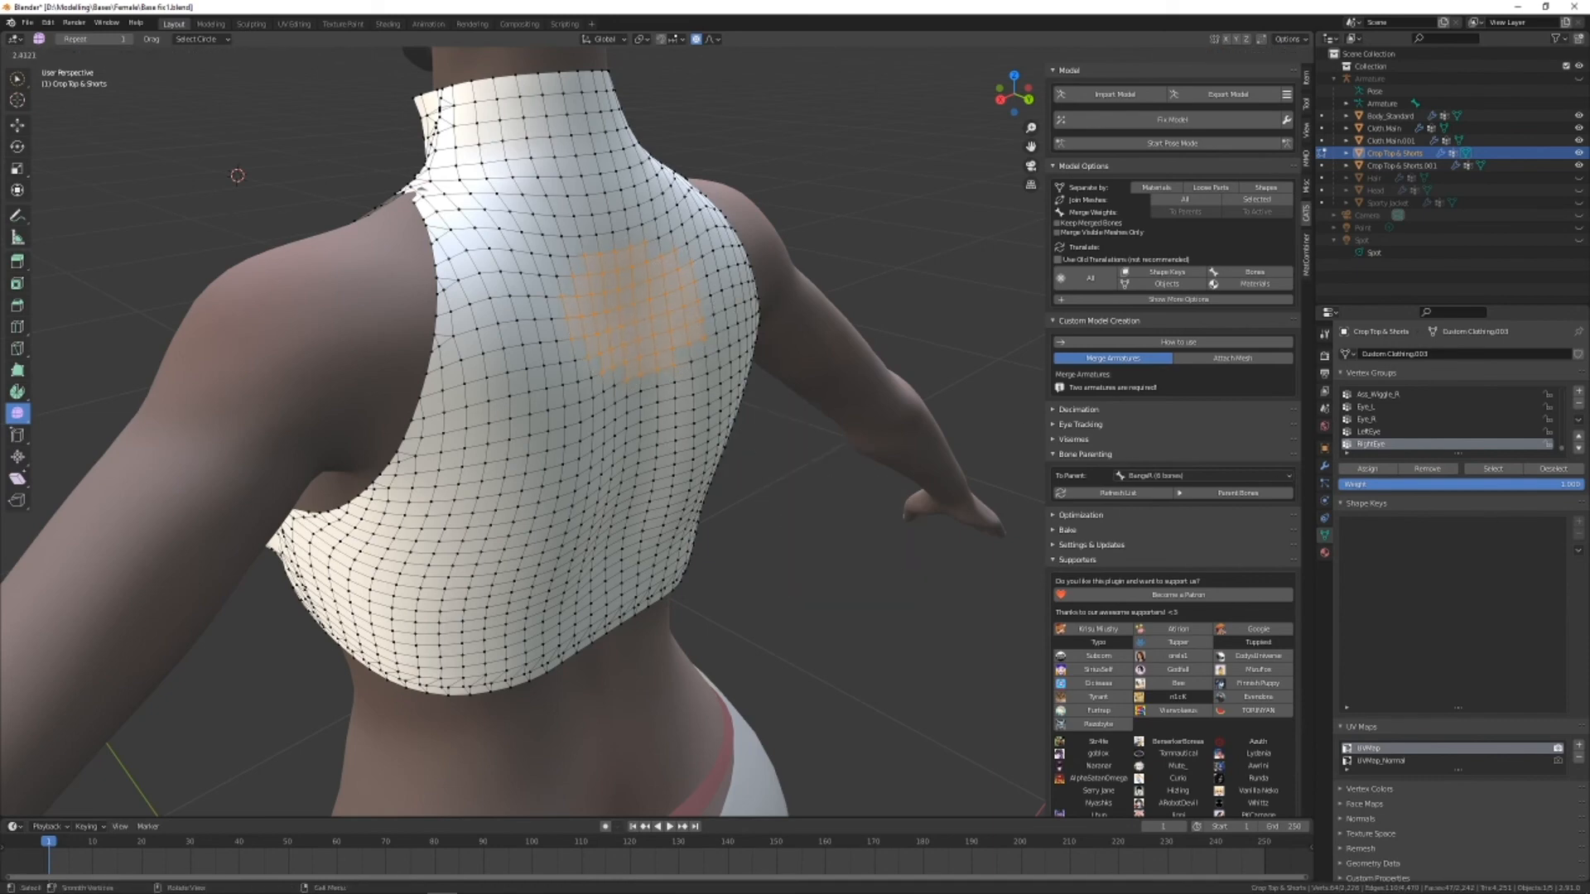
{"action": "left_click", "coordinate": [756, 535]}
{"action": "key", "text": "Tab"}
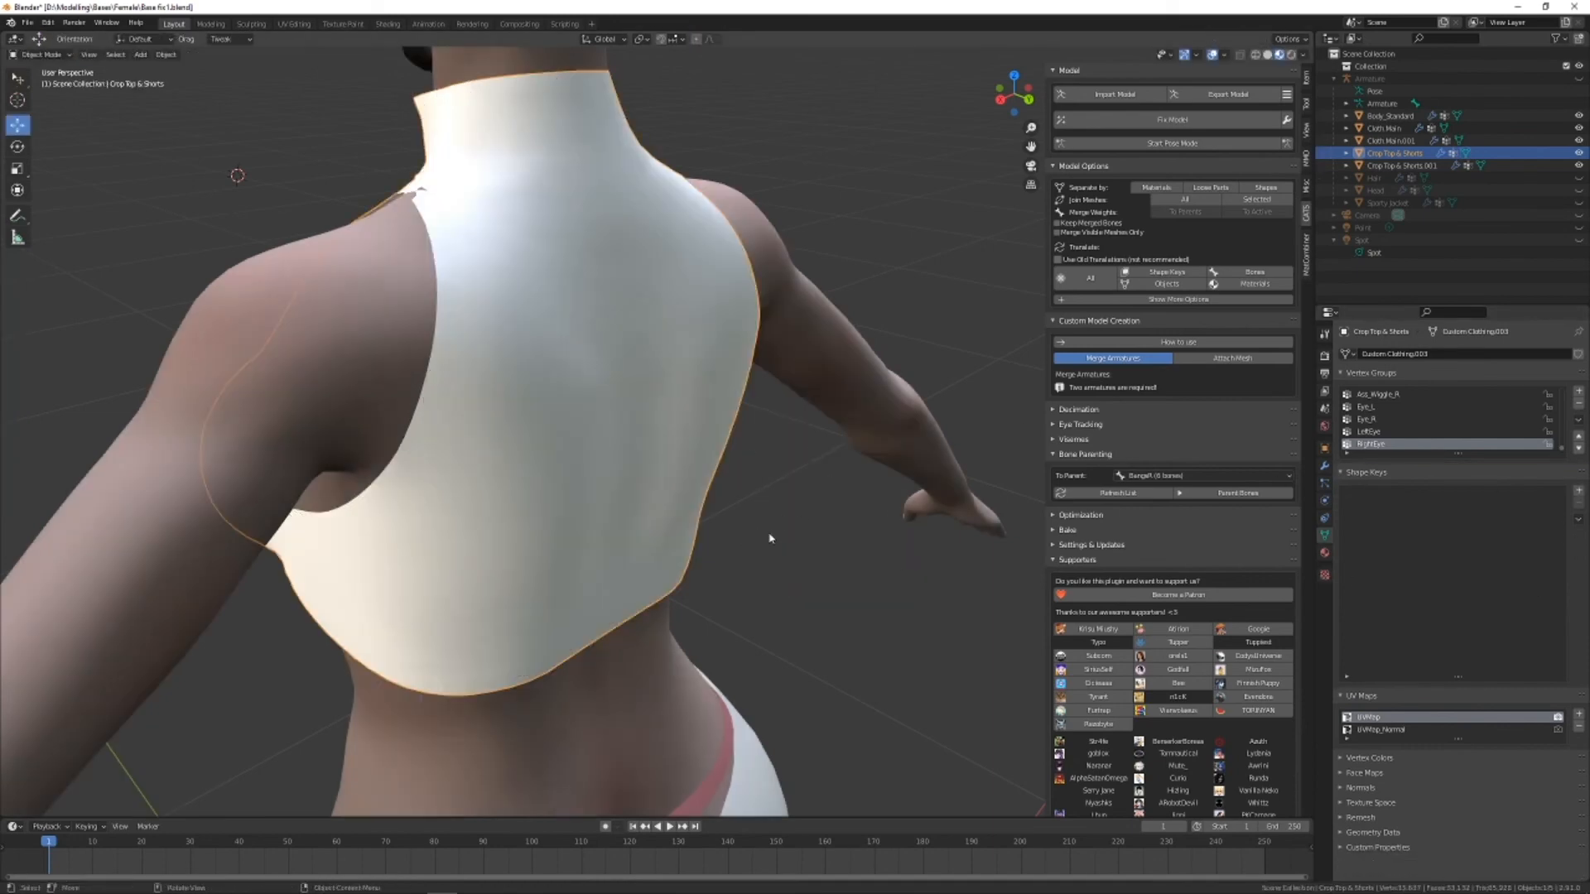
Open the shorts' mesh in Edit Mode and shift the crotch vertices vertically with smooth proportional editing to cover the gap.
{"action": "middle_click_drag", "start_coordinate": [770, 536], "coordinate": [789, 422]}
{"action": "scroll", "coordinate": [976, 513], "scroll_direction": "down", "scroll_amount": 3}
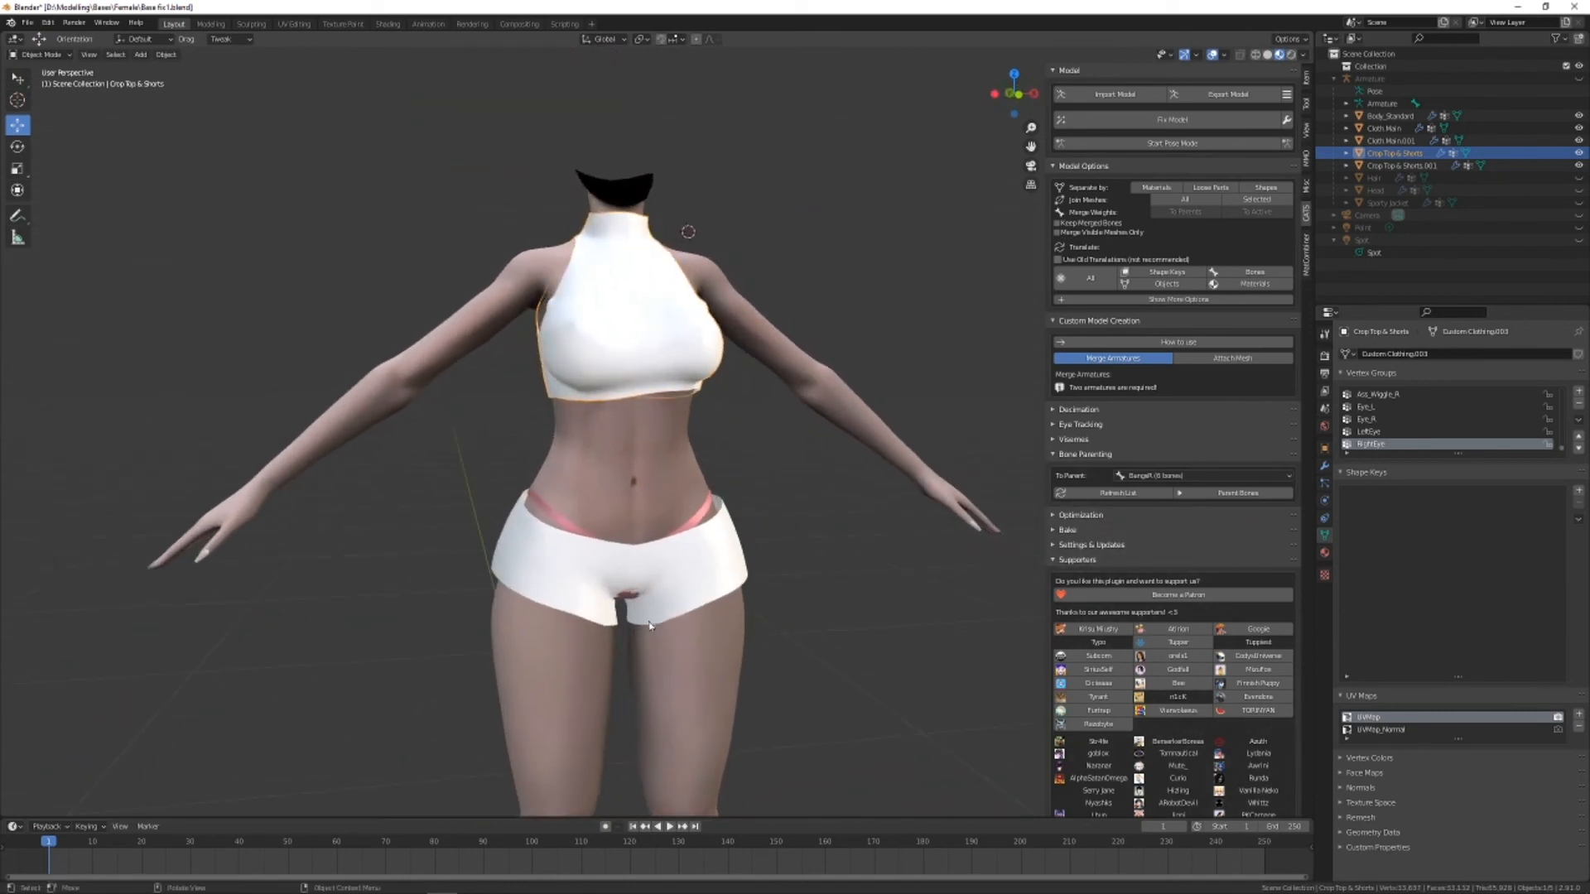
{"action": "middle_click_drag", "start_coordinate": [719, 528], "coordinate": [705, 408], "text": "shift"}
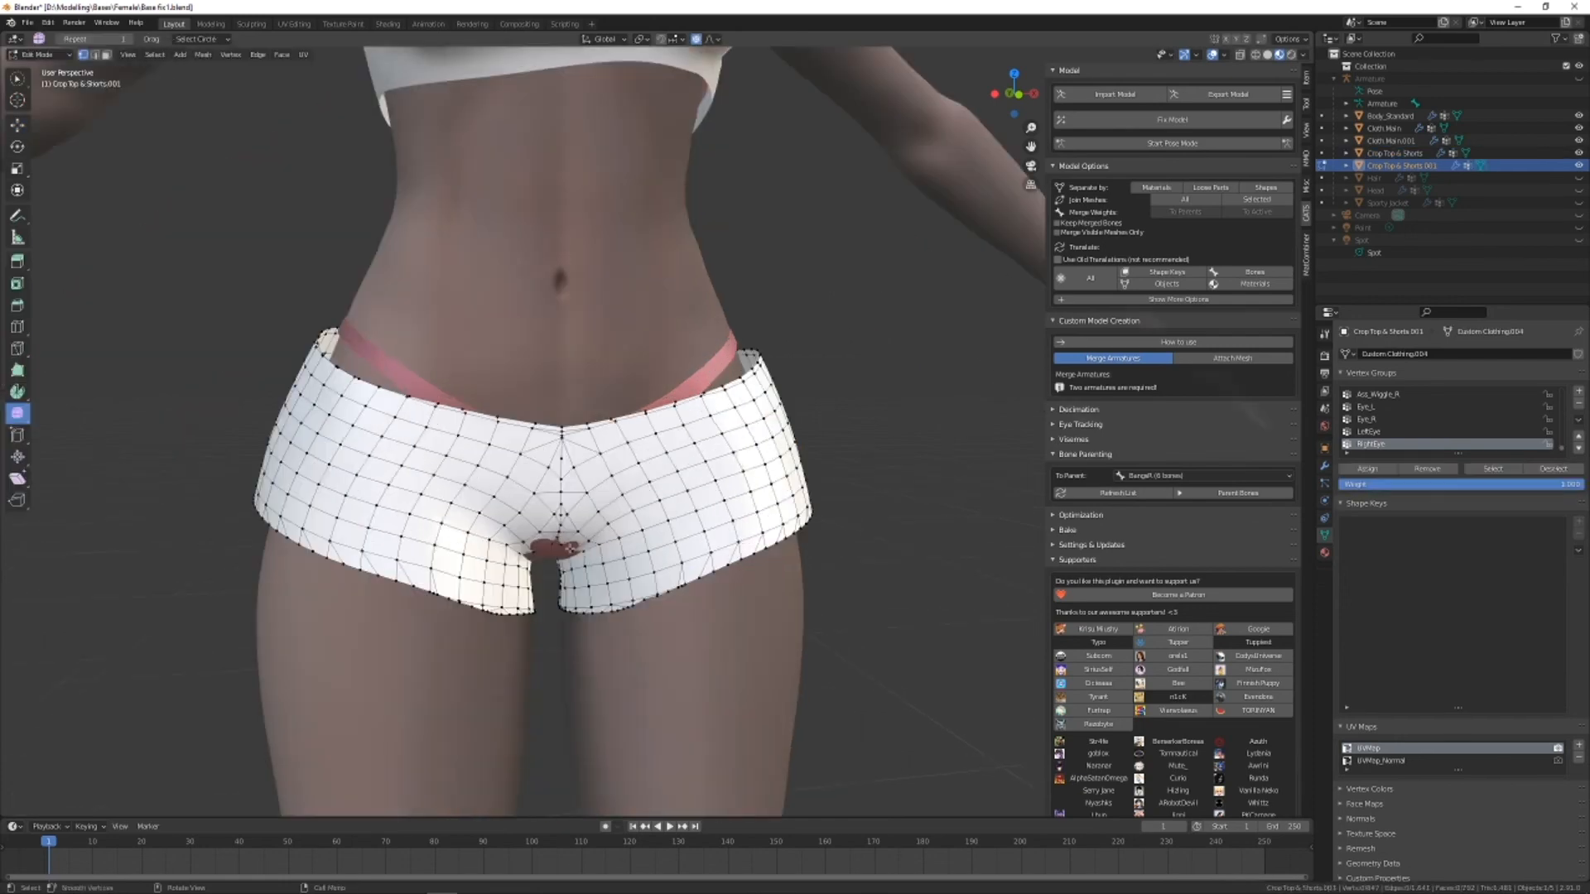
{"action": "scroll", "coordinate": [533, 433], "scroll_direction": "up", "scroll_amount": 2}
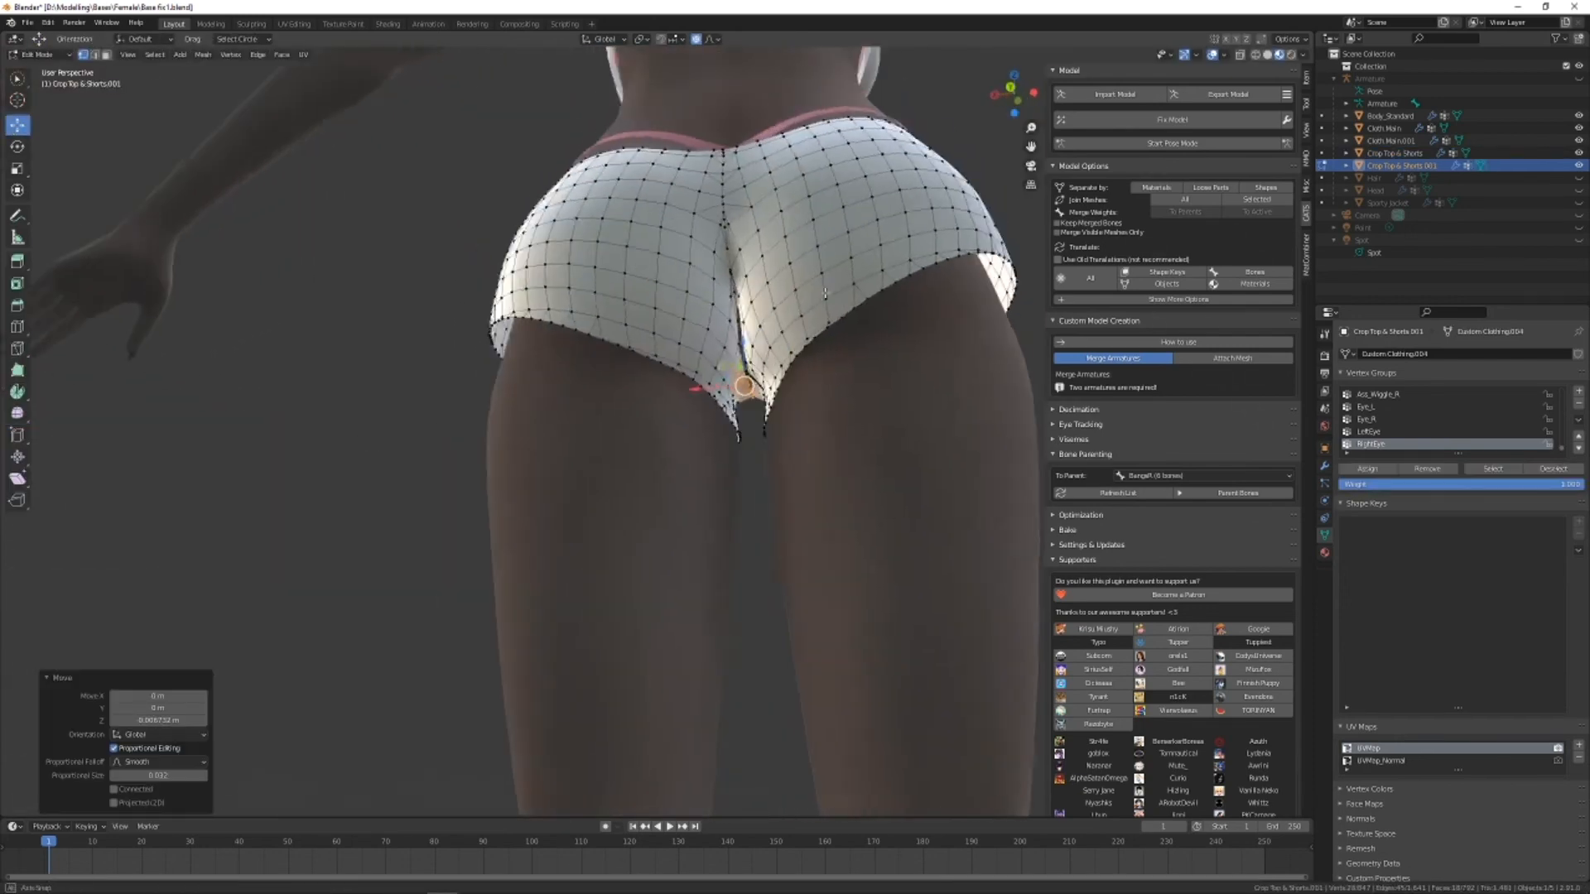
{"action": "middle_click_drag", "start_coordinate": [825, 293], "coordinate": [815, 344]}
{"action": "left_click_drag", "start_coordinate": [752, 327], "coordinate": [752, 346]}
{"action": "middle_click_drag", "start_coordinate": [752, 346], "coordinate": [952, 364]}
{"action": "left_click", "coordinate": [903, 314]}
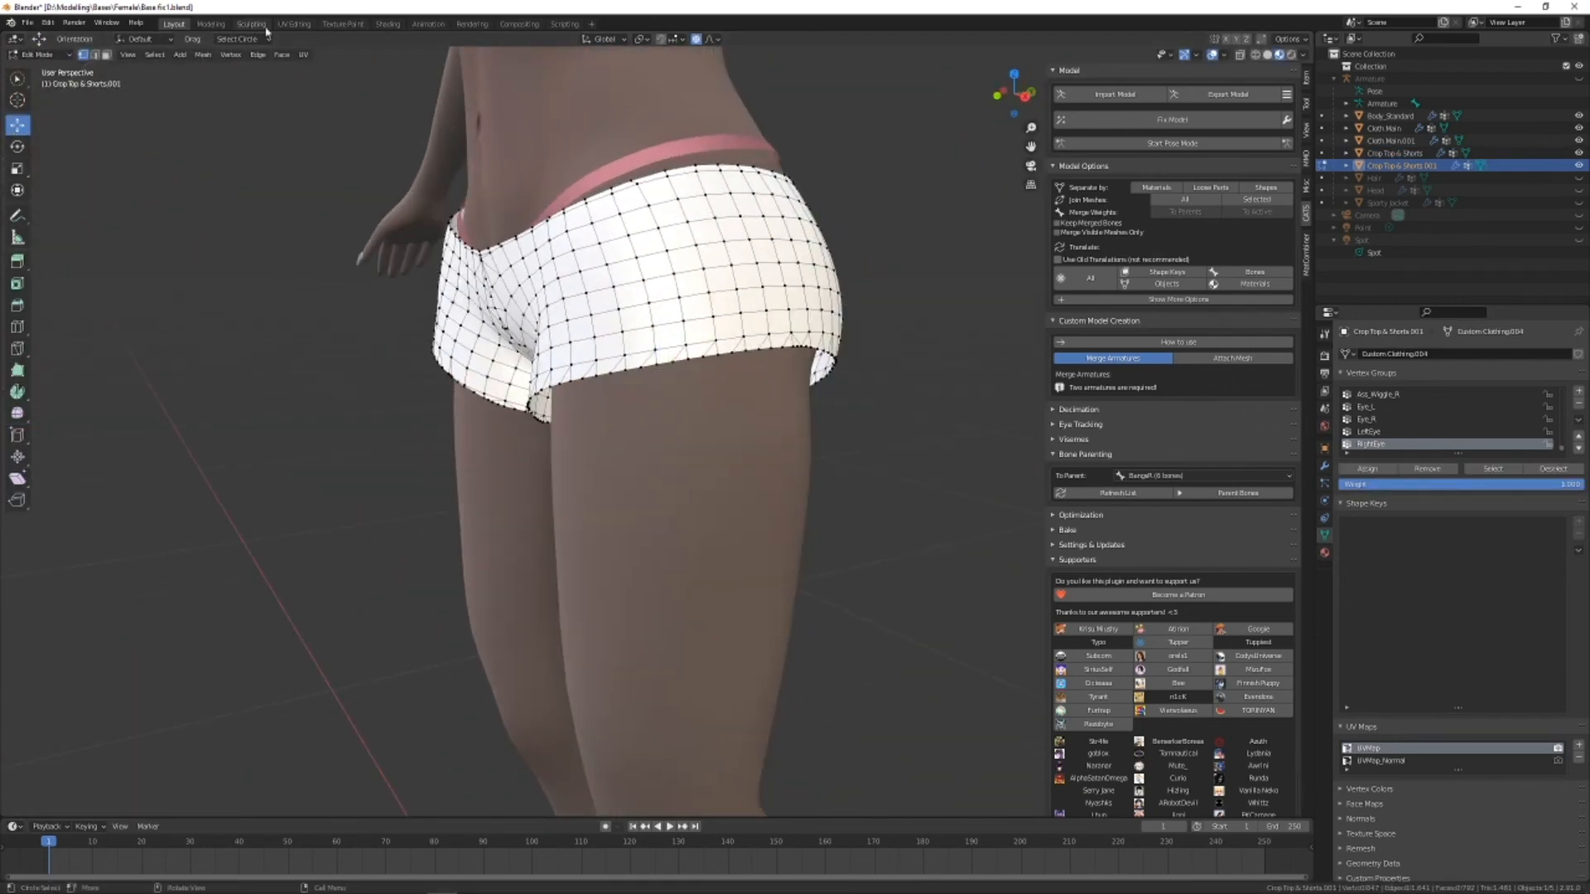
Switch to the Sculpting workspace and adjust the shorts' side and rear waistband with Elastic Deform.
{"action": "left_click", "coordinate": [263, 25]}
{"action": "scroll", "coordinate": [781, 621], "scroll_direction": "up", "scroll_amount": 5}
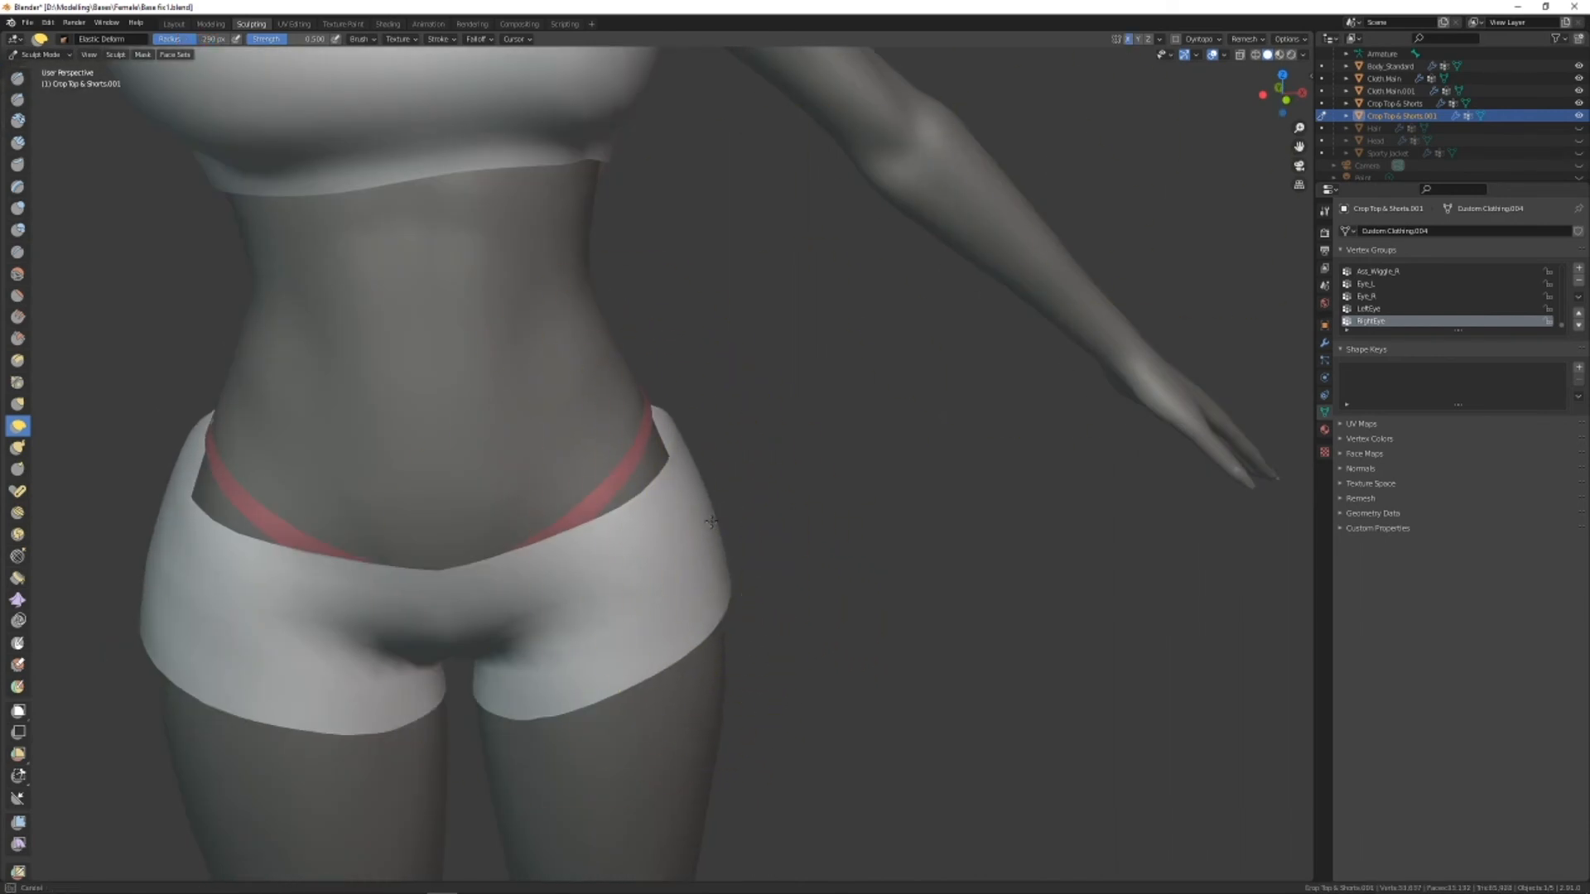
{"action": "left_click_drag", "start_coordinate": [711, 522], "coordinate": [671, 543]}
{"action": "mouse_move", "coordinate": [492, 584]}
{"action": "middle_mouse_down"}
{"action": "mouse_move", "coordinate": [480, 509]}
{"action": "mouse_move", "coordinate": [463, 601]}
{"action": "mouse_move", "coordinate": [857, 572]}
{"action": "mouse_move", "coordinate": [816, 563]}
{"action": "middle_mouse_up"}
{"action": "left_click", "coordinate": [1129, 39]}
{"action": "middle_click_drag", "start_coordinate": [617, 443], "coordinate": [689, 453]}
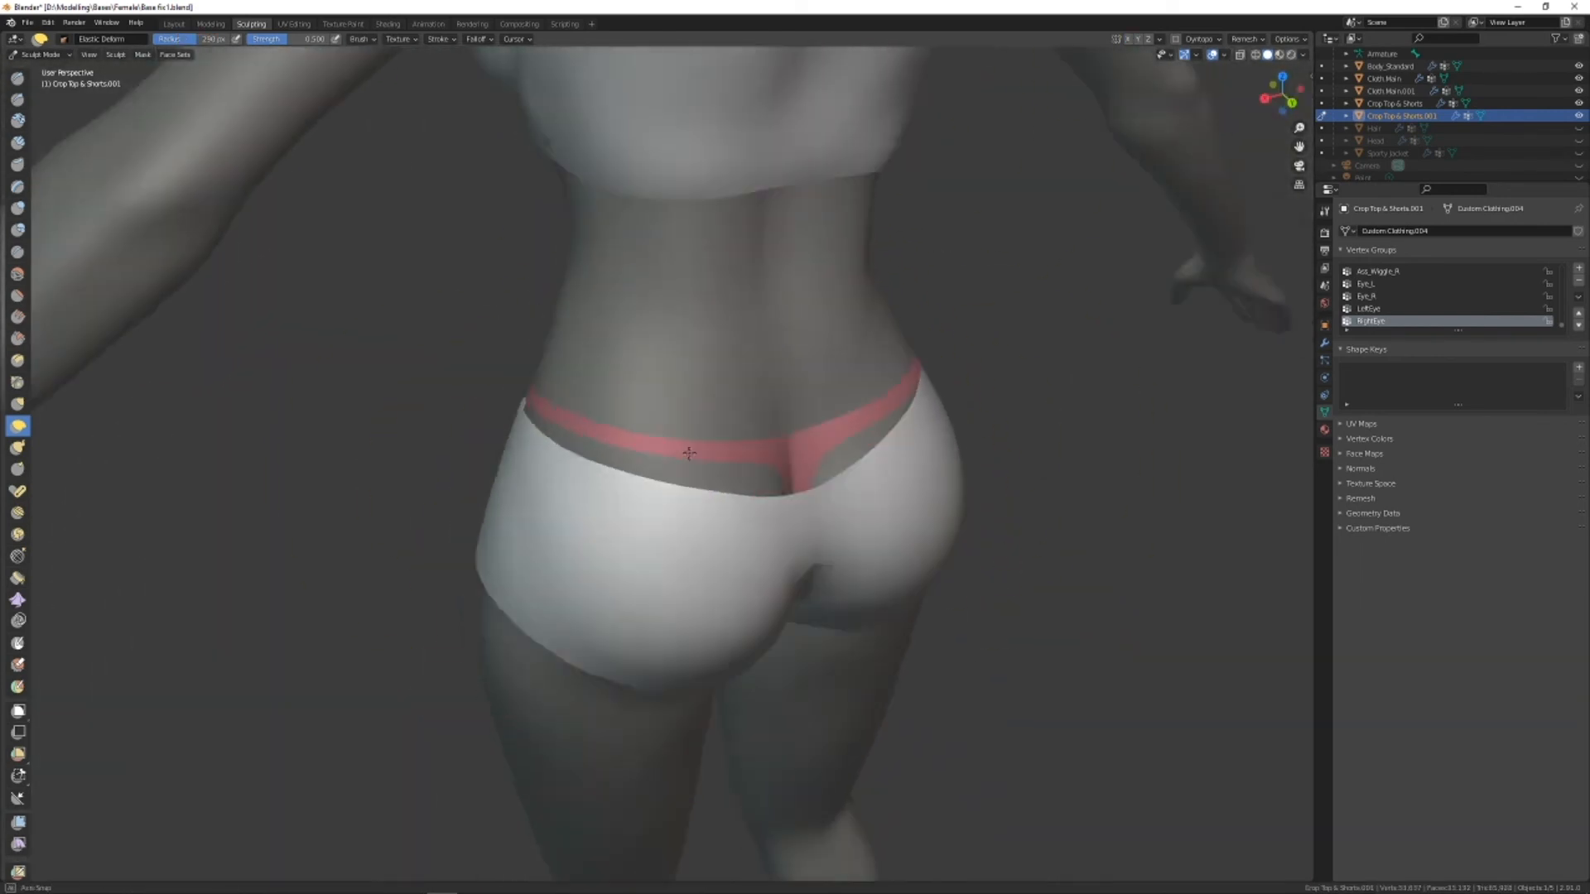
{"action": "left_click_drag", "start_coordinate": [690, 454], "coordinate": [746, 504]}
{"action": "mouse_move", "coordinate": [746, 504]}
{"action": "middle_mouse_down"}
{"action": "mouse_move", "coordinate": [870, 568]}
{"action": "mouse_move", "coordinate": [619, 507]}
{"action": "middle_mouse_up"}
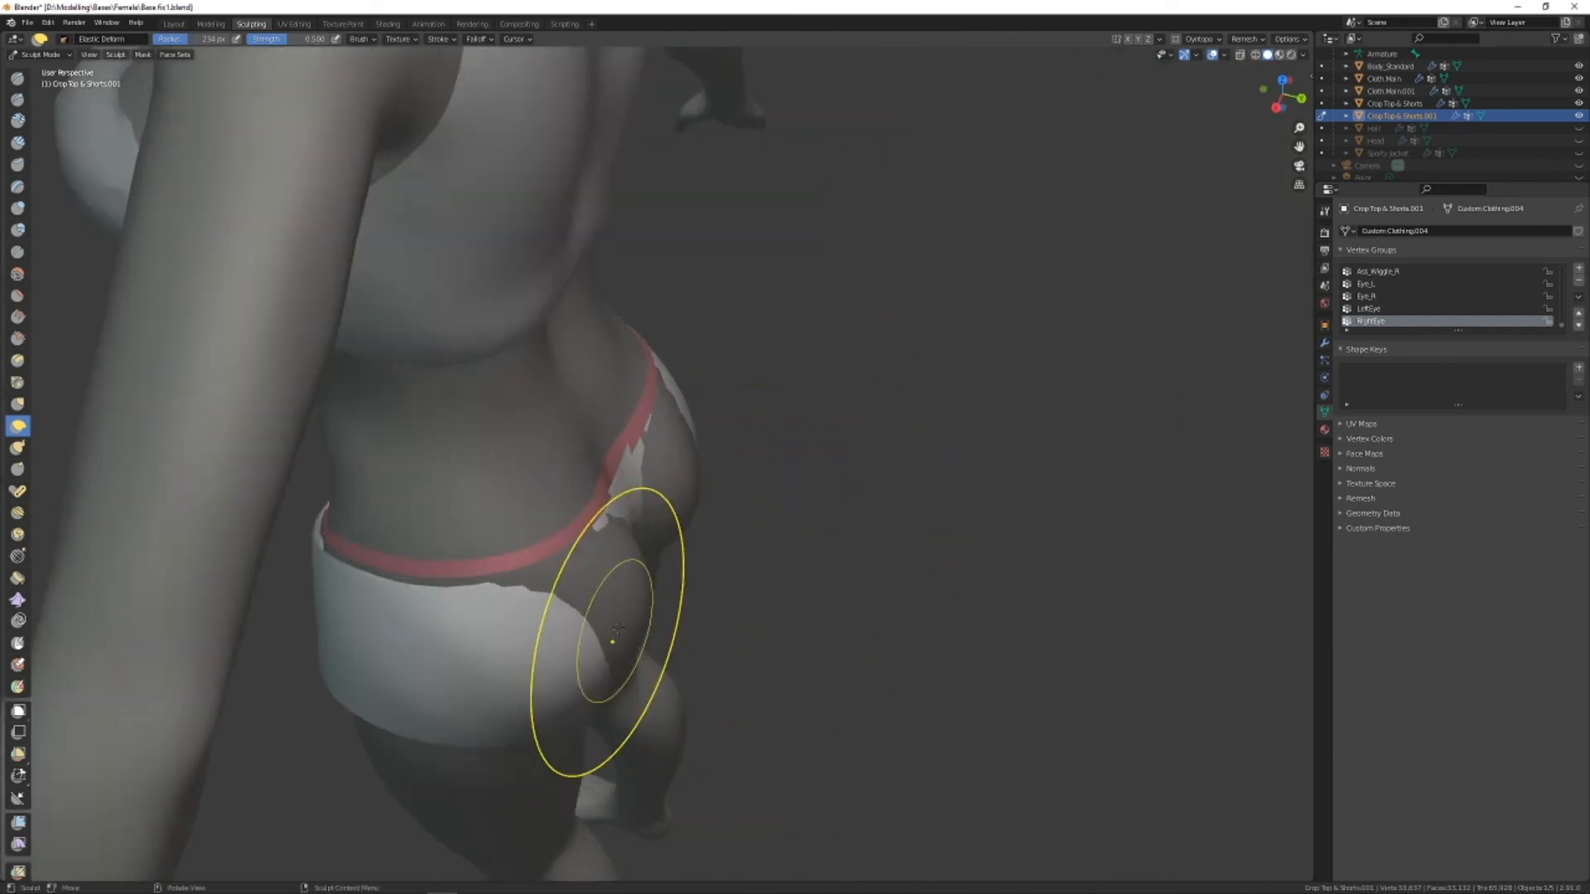
Turn on X symmetry for the shorts, undo the last stroke, and reshape their rear and hip with Elastic Deform.
{"action": "left_click", "coordinate": [1128, 39]}
{"action": "key", "text": "ctrl+z"}
{"action": "middle_click_drag", "start_coordinate": [675, 601], "coordinate": [675, 502]}
{"action": "left_click_drag", "start_coordinate": [598, 495], "coordinate": [637, 517]}
{"action": "mouse_move", "coordinate": [637, 517]}
{"action": "middle_mouse_down"}
{"action": "mouse_move", "coordinate": [621, 700]}
{"action": "mouse_move", "coordinate": [664, 472]}
{"action": "mouse_move", "coordinate": [574, 402]}
{"action": "mouse_move", "coordinate": [631, 535]}
{"action": "middle_mouse_up"}
{"action": "left_click_drag", "start_coordinate": [440, 465], "coordinate": [490, 495]}
{"action": "mouse_move", "coordinate": [530, 547]}
{"action": "middle_mouse_down"}
{"action": "mouse_move", "coordinate": [636, 604]}
{"action": "mouse_move", "coordinate": [598, 598]}
{"action": "middle_mouse_up"}
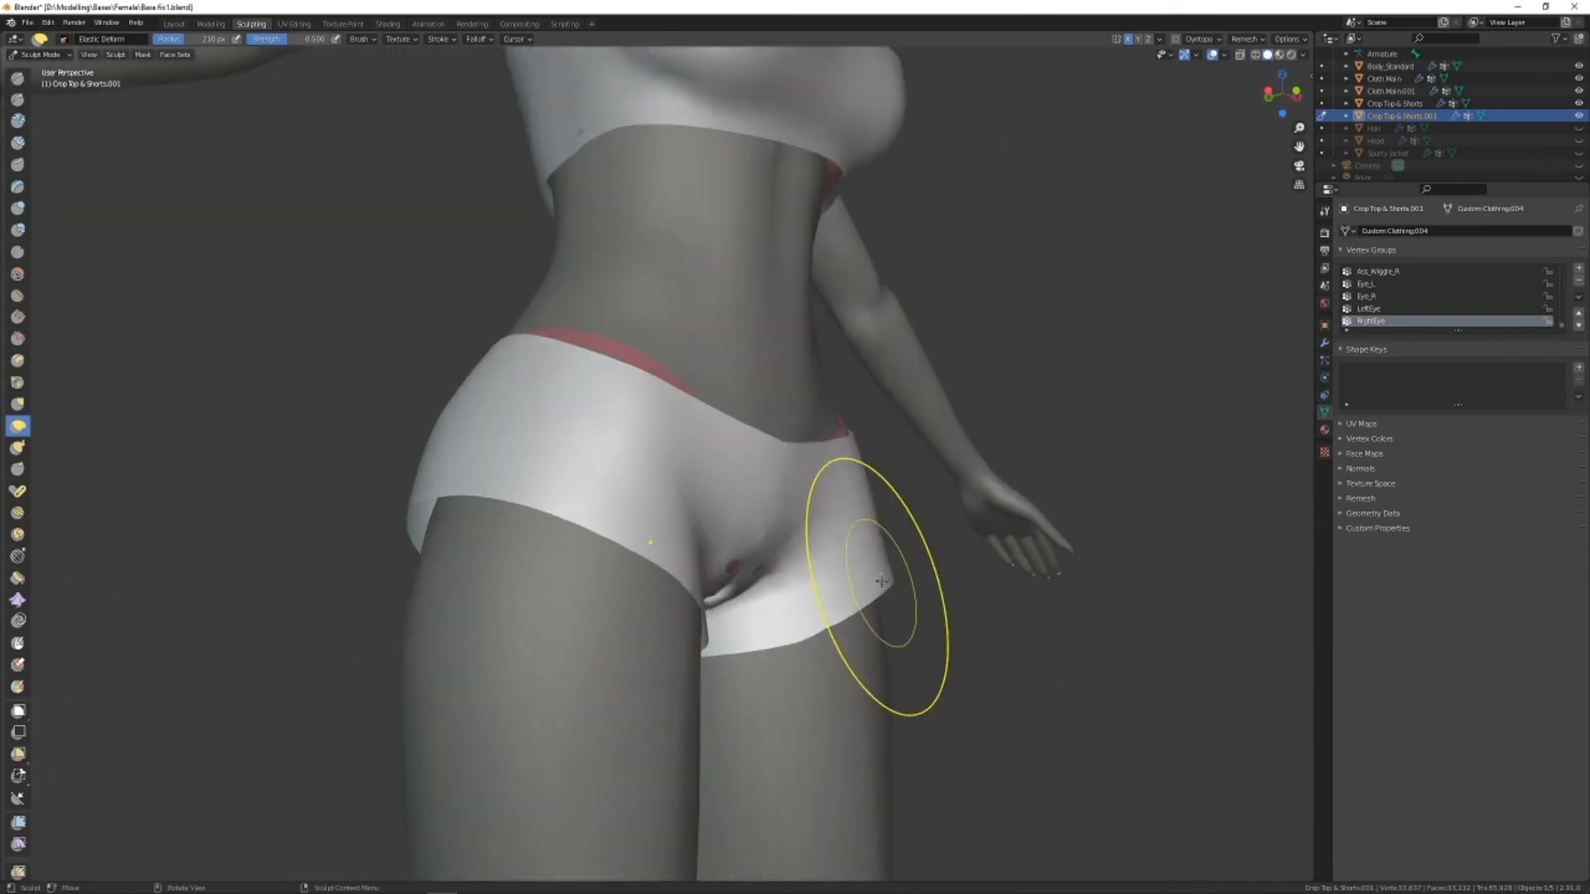
Fit the shorts' leg openings and outer hips closer to the thighs with Elastic Deform.
{"action": "left_click_drag", "start_coordinate": [878, 589], "coordinate": [820, 530]}
{"action": "middle_click_drag", "start_coordinate": [820, 521], "coordinate": [779, 580]}
{"action": "left_click_drag", "start_coordinate": [746, 564], "coordinate": [704, 593]}
{"action": "mouse_move", "coordinate": [704, 593]}
{"action": "middle_mouse_down"}
{"action": "mouse_move", "coordinate": [646, 638]}
{"action": "mouse_move", "coordinate": [609, 642]}
{"action": "middle_mouse_up"}
{"action": "left_click_drag", "start_coordinate": [542, 641], "coordinate": [472, 614]}
{"action": "mouse_move", "coordinate": [489, 622]}
{"action": "middle_mouse_down"}
{"action": "mouse_move", "coordinate": [890, 501]}
{"action": "mouse_move", "coordinate": [836, 464]}
{"action": "mouse_move", "coordinate": [820, 398]}
{"action": "mouse_move", "coordinate": [629, 437]}
{"action": "mouse_move", "coordinate": [653, 409]}
{"action": "mouse_move", "coordinate": [859, 528]}
{"action": "mouse_move", "coordinate": [715, 306]}
{"action": "mouse_move", "coordinate": [771, 309]}
{"action": "mouse_move", "coordinate": [742, 564]}
{"action": "mouse_move", "coordinate": [758, 365]}
{"action": "mouse_move", "coordinate": [584, 414]}
{"action": "middle_mouse_up"}
Check the crop top's fit around the shoulder and front, and view the shorts from behind in the Layout workspace.
{"action": "left_click", "coordinate": [1393, 105]}
{"action": "mouse_move", "coordinate": [1043, 286]}
{"action": "middle_mouse_down"}
{"action": "mouse_move", "coordinate": [908, 320]}
{"action": "mouse_move", "coordinate": [977, 341]}
{"action": "middle_mouse_up"}
{"action": "left_click", "coordinate": [255, 24]}
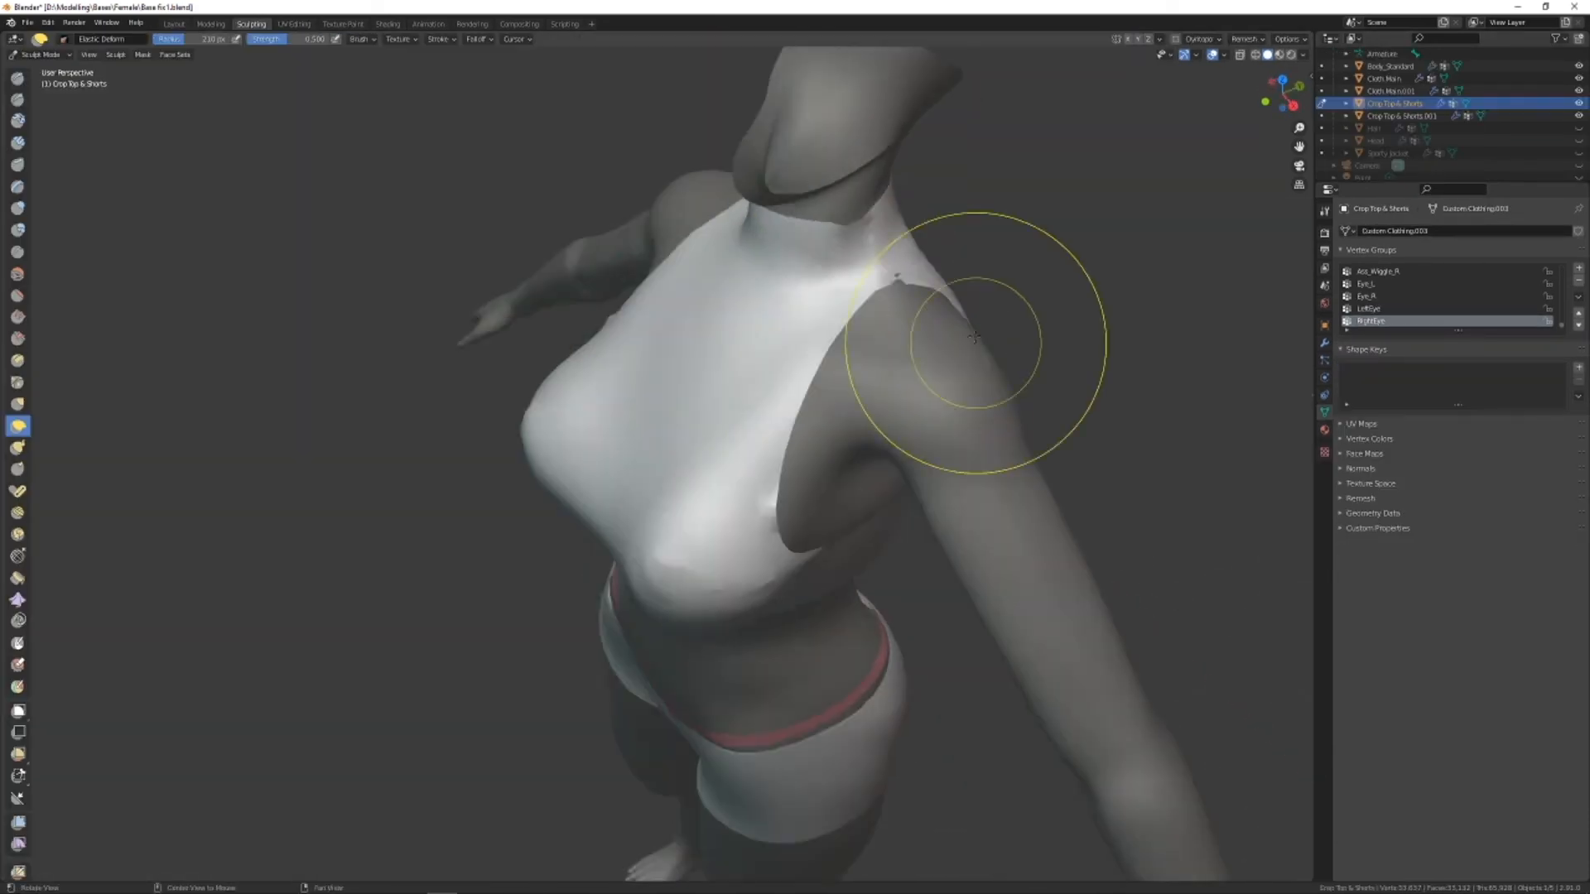
{"action": "mouse_move", "coordinate": [824, 289]}
{"action": "middle_mouse_down"}
{"action": "mouse_move", "coordinate": [855, 274]}
{"action": "mouse_move", "coordinate": [773, 523]}
{"action": "middle_mouse_up"}
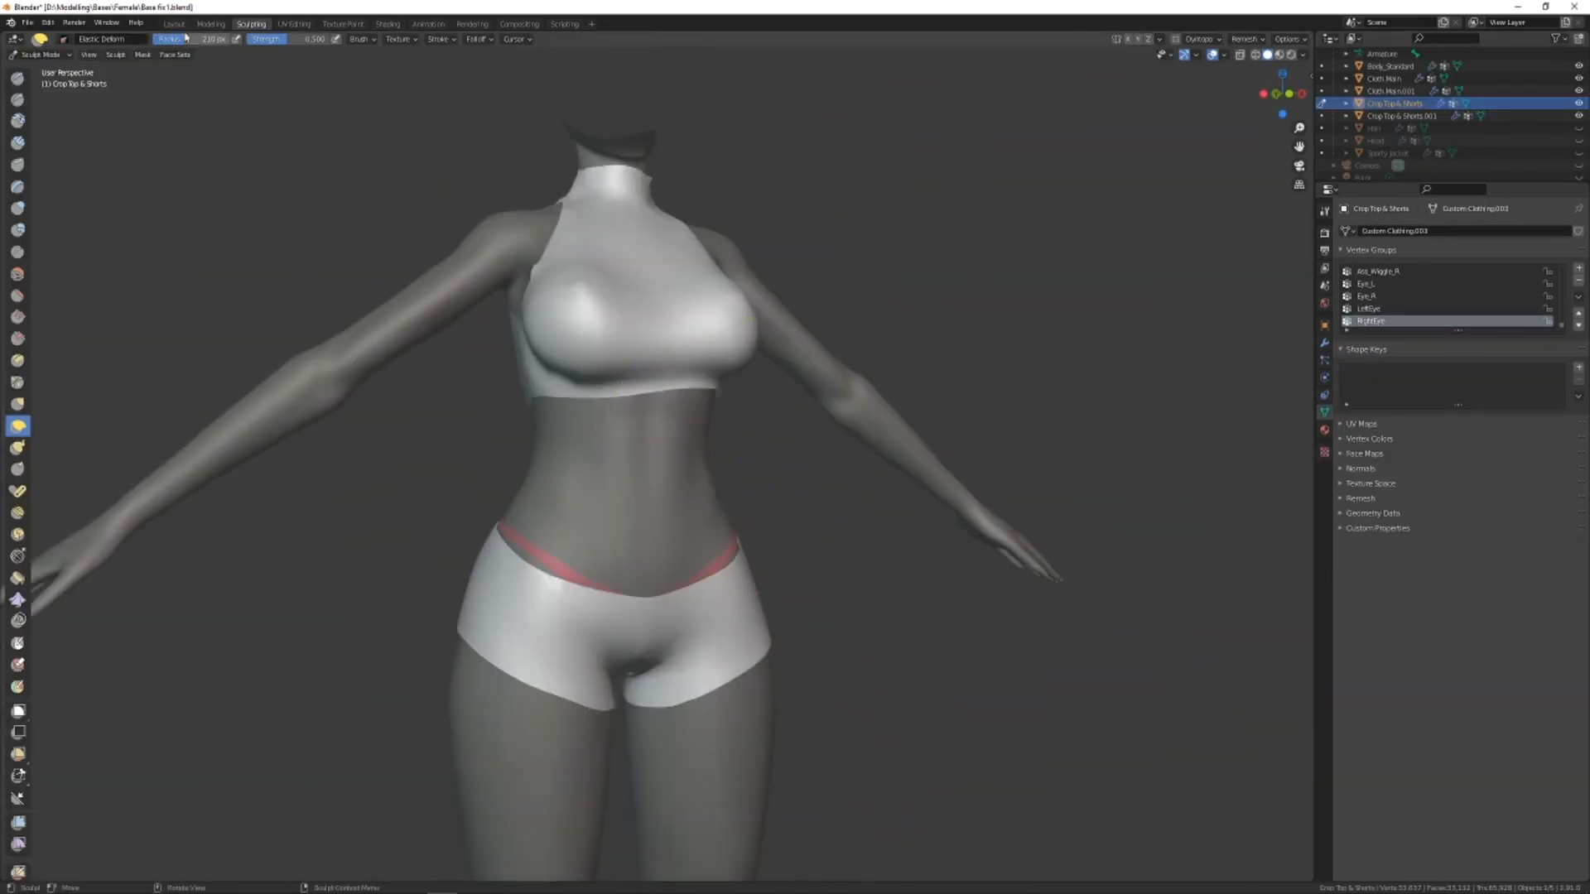
{"action": "left_click", "coordinate": [174, 24]}
{"action": "middle_click_drag", "start_coordinate": [828, 381], "coordinate": [732, 290]}
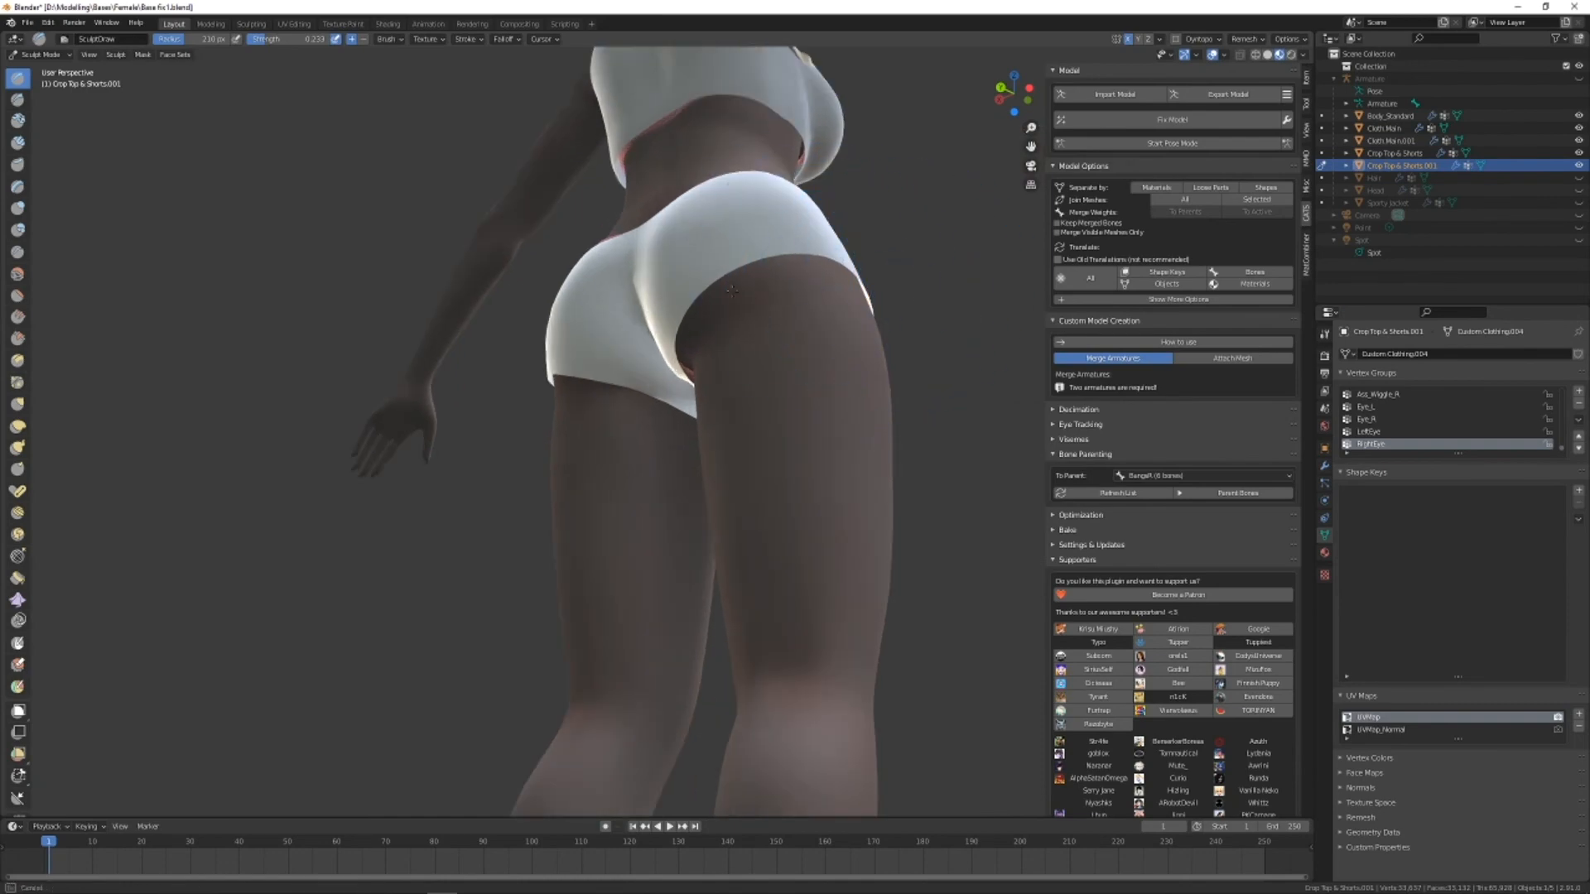
Return to the shorts in the Sculpting workspace and enlarge the Elastic Deform brush radius.
{"action": "left_click", "coordinate": [253, 24]}
{"action": "scroll", "coordinate": [530, 421], "scroll_direction": "down", "scroll_amount": 3}
{"action": "left_click_drag", "start_coordinate": [184, 39], "coordinate": [196, 39]}
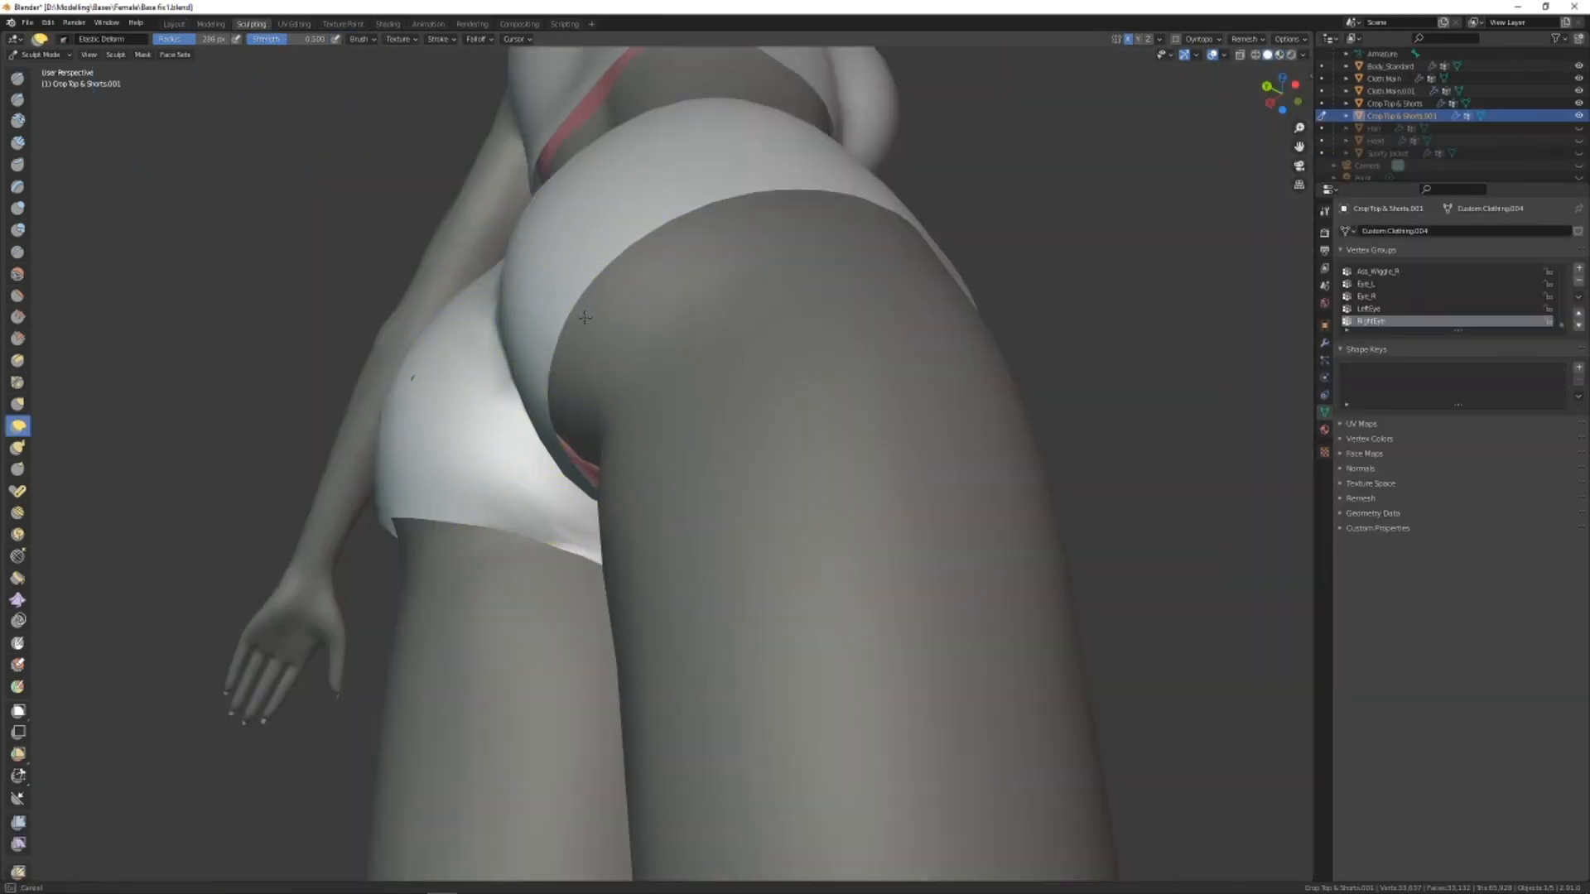
{"action": "mouse_move", "coordinate": [633, 278]}
{"action": "left_mouse_down"}
{"action": "mouse_move", "coordinate": [677, 329]}
{"action": "mouse_move", "coordinate": [568, 372]}
{"action": "mouse_move", "coordinate": [834, 526]}
{"action": "mouse_move", "coordinate": [796, 488]}
{"action": "left_mouse_up"}
{"action": "key", "text": "ctrl+z"}
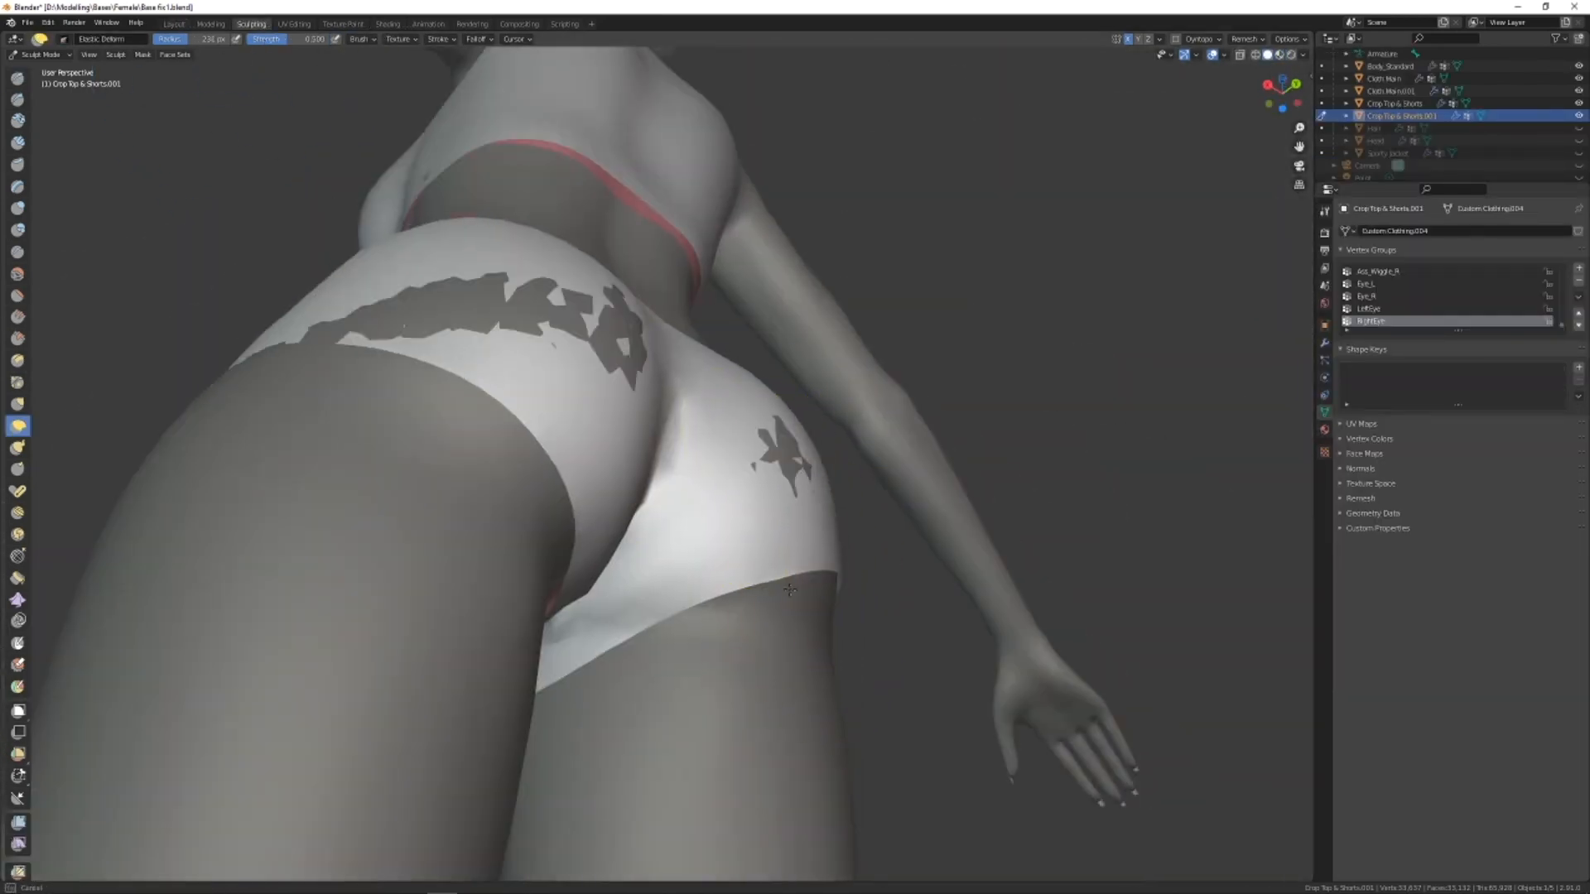
{"action": "key", "text": "ctrl+z"}
Reduce the brush radius and reshape the shorts' rear and outer leg hems around the thighs with Elastic Deform.
{"action": "key", "text": "bracketleft"}
{"action": "key", "text": "bracketleft"}
{"action": "mouse_move", "coordinate": [675, 439]}
{"action": "left_mouse_down", "text": "alt"}
{"action": "mouse_move", "coordinate": [604, 401]}
{"action": "mouse_move", "coordinate": [611, 376]}
{"action": "mouse_move", "coordinate": [633, 391]}
{"action": "left_mouse_up", "text": "alt"}
{"action": "left_click_drag", "start_coordinate": [675, 389], "coordinate": [714, 425]}
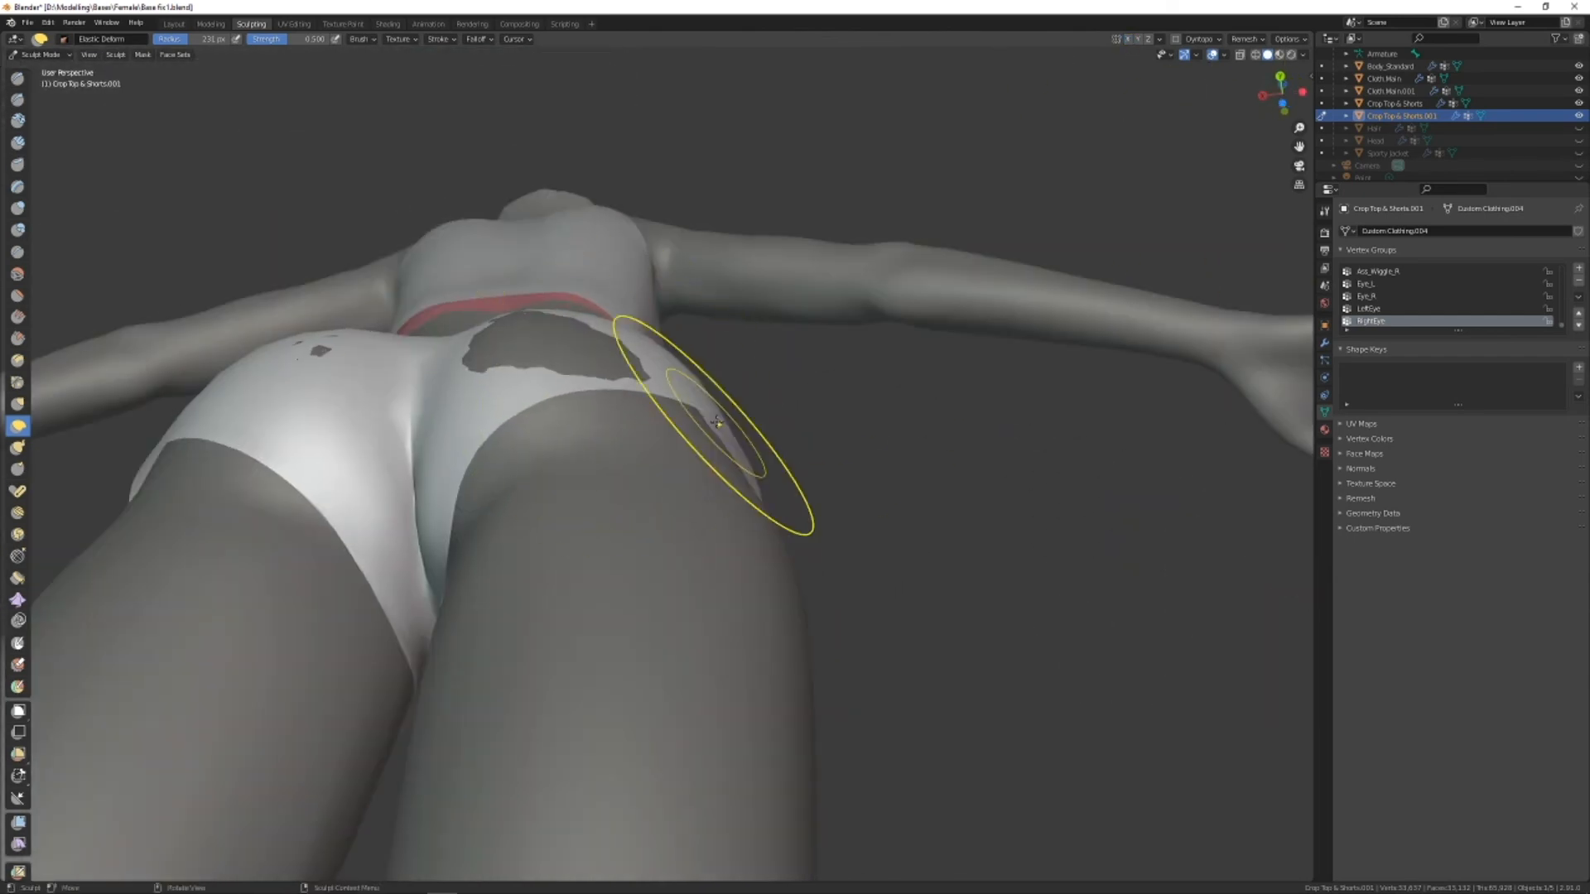
{"action": "left_click_drag", "start_coordinate": [719, 513], "coordinate": [810, 683], "text": "alt"}
{"action": "mouse_move", "coordinate": [810, 682]}
{"action": "middle_mouse_down"}
{"action": "mouse_move", "coordinate": [451, 646]}
{"action": "mouse_move", "coordinate": [455, 576]}
{"action": "middle_mouse_up"}
{"action": "left_click_drag", "start_coordinate": [393, 579], "coordinate": [282, 615]}
{"action": "middle_click_drag", "start_coordinate": [279, 614], "coordinate": [433, 727]}
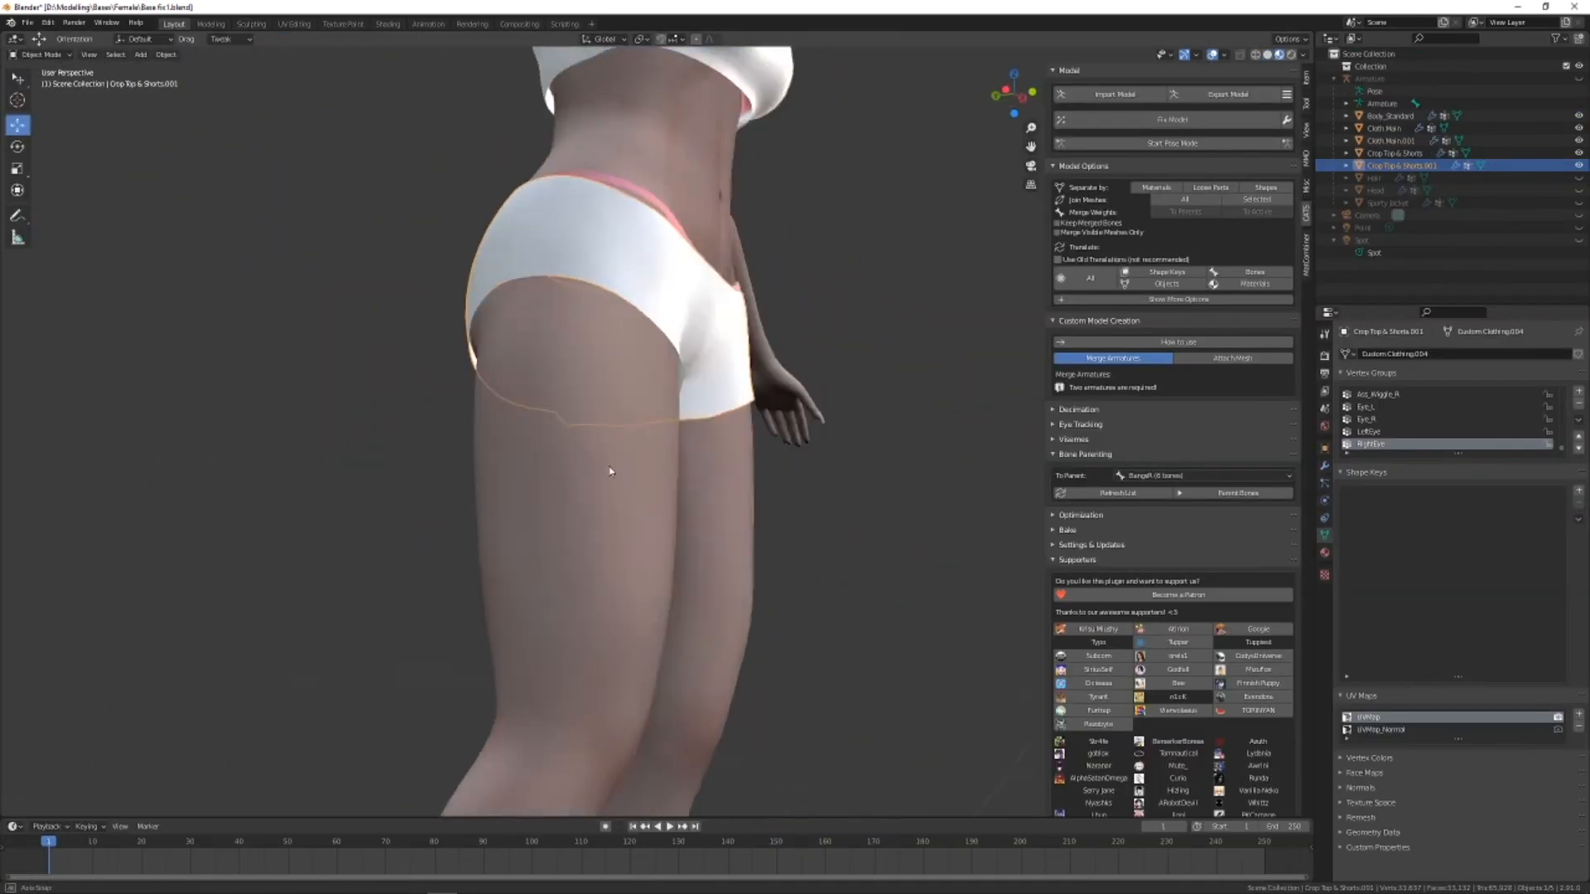
Deselect the shorts in the Layout workspace and examine the whole outfit's fit from the front and side.
{"action": "left_click", "coordinate": [852, 466]}
{"action": "scroll", "coordinate": [813, 468], "scroll_direction": "down", "scroll_amount": 4}
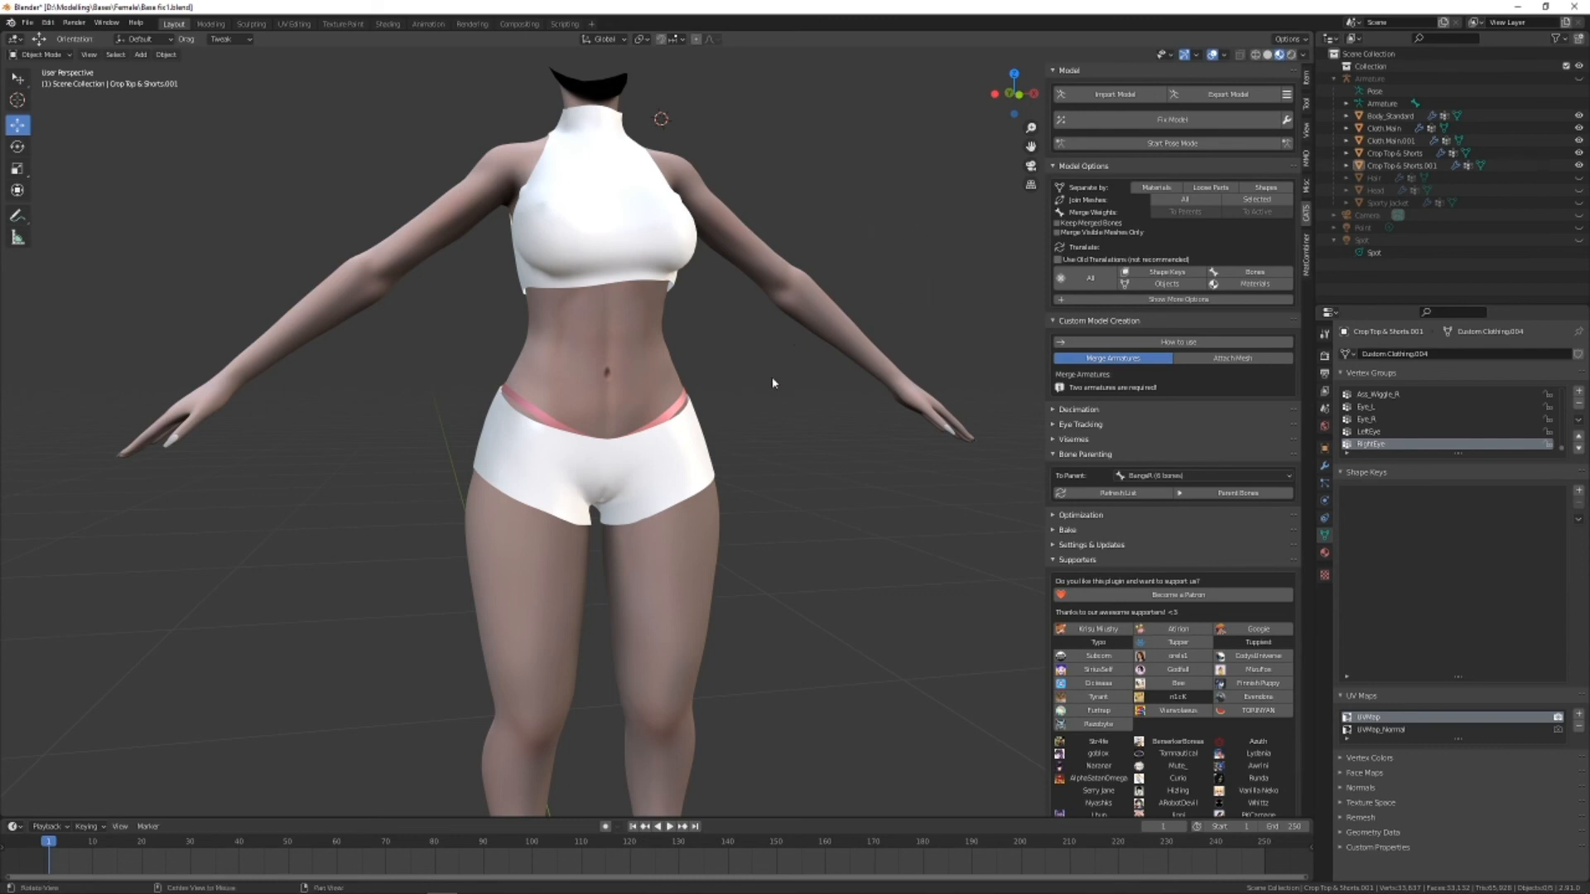
{"action": "middle_click_drag", "start_coordinate": [773, 379], "coordinate": [783, 482]}
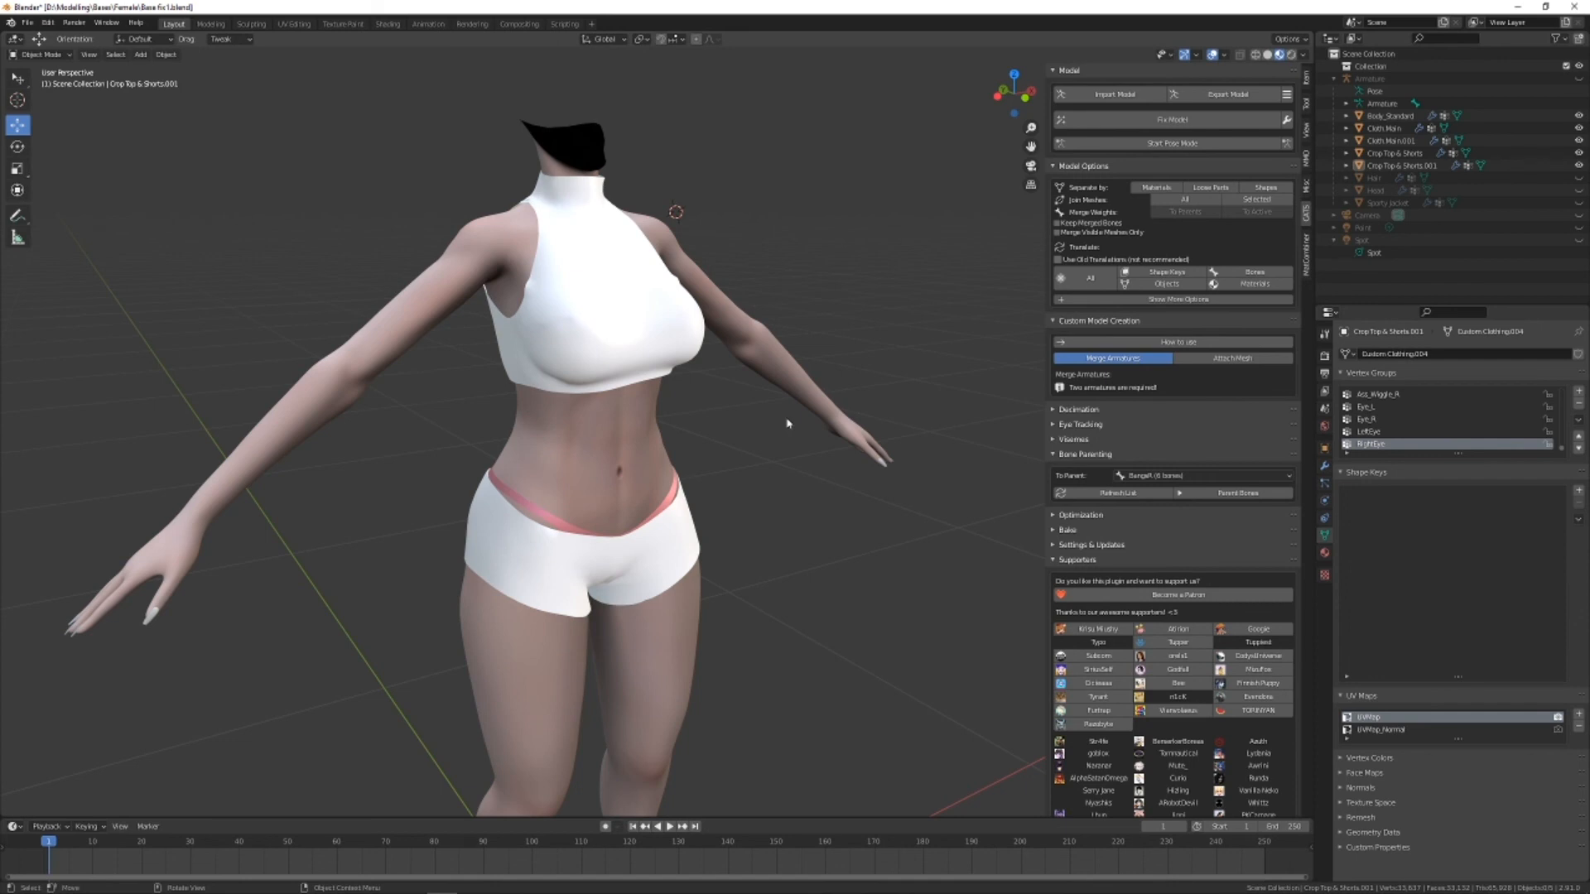
{"action": "middle_click_drag", "start_coordinate": [783, 425], "coordinate": [684, 440]}
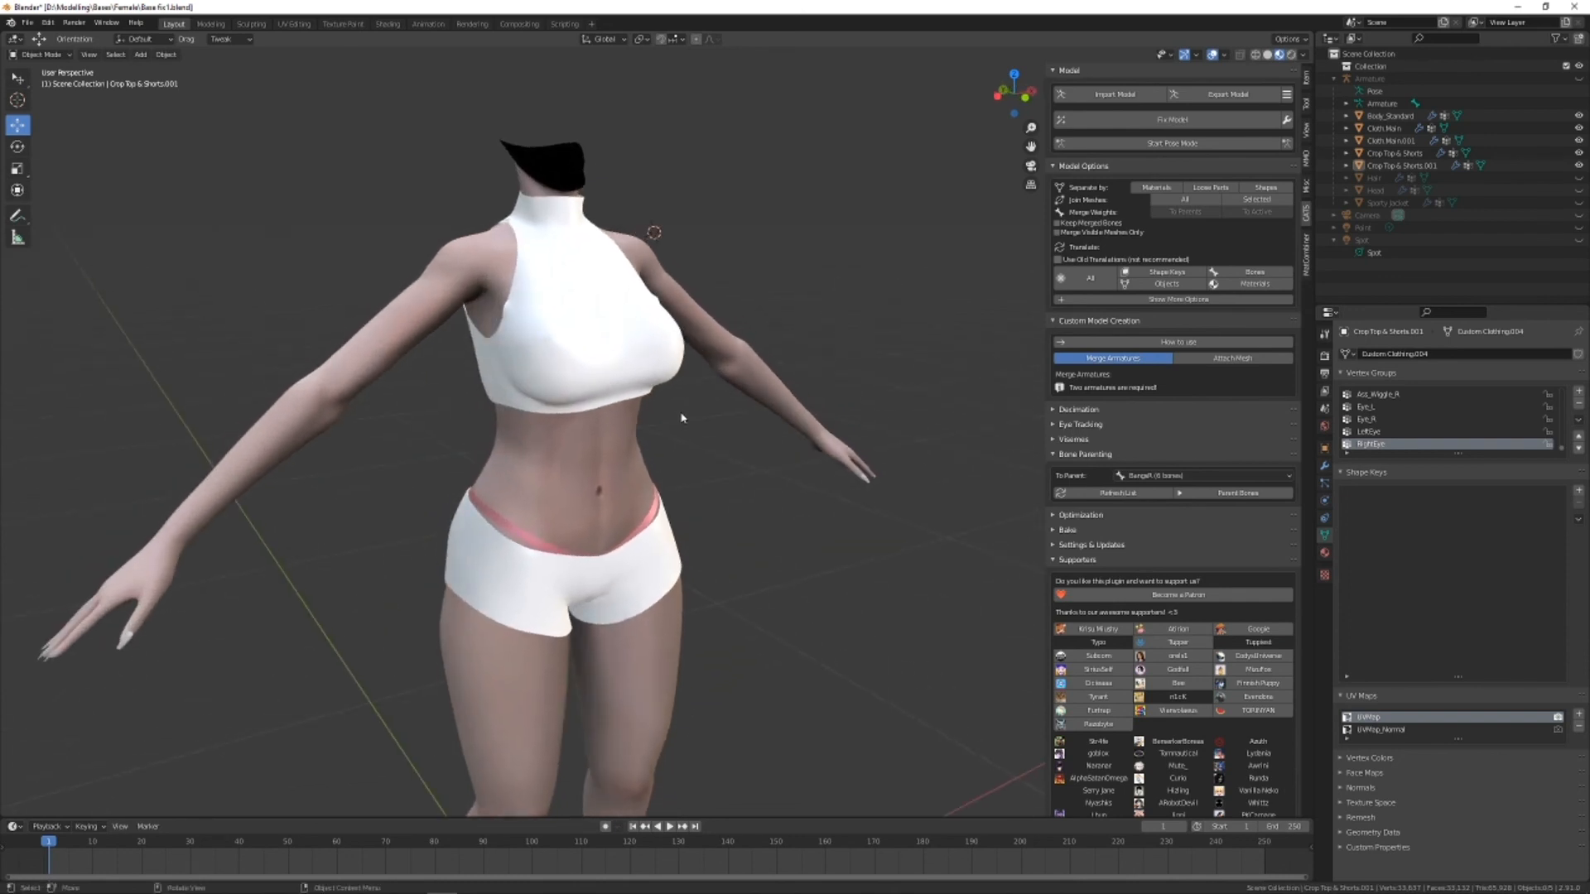